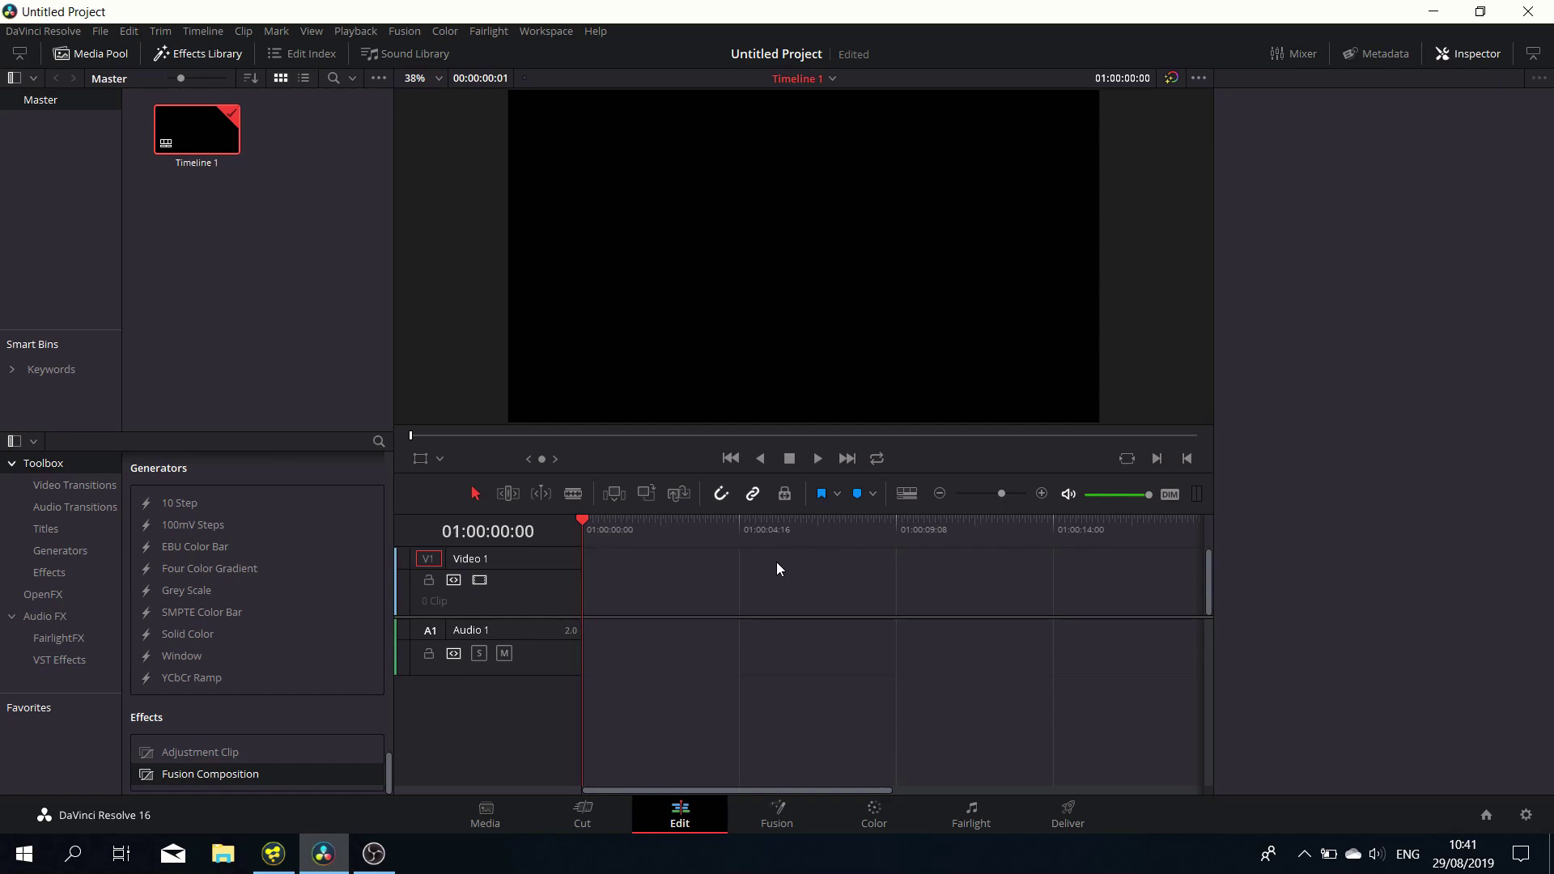
Step: Drop a Fusion Composition at the start of Video 1 and extend its end to 01:00:09:08
drag(294, 753, 602, 734)
drag(230, 773, 585, 585)
drag(746, 582, 895, 582)
Step: In the Fusion page, add a Text 3D node and show it in the first viewer
click(760, 822)
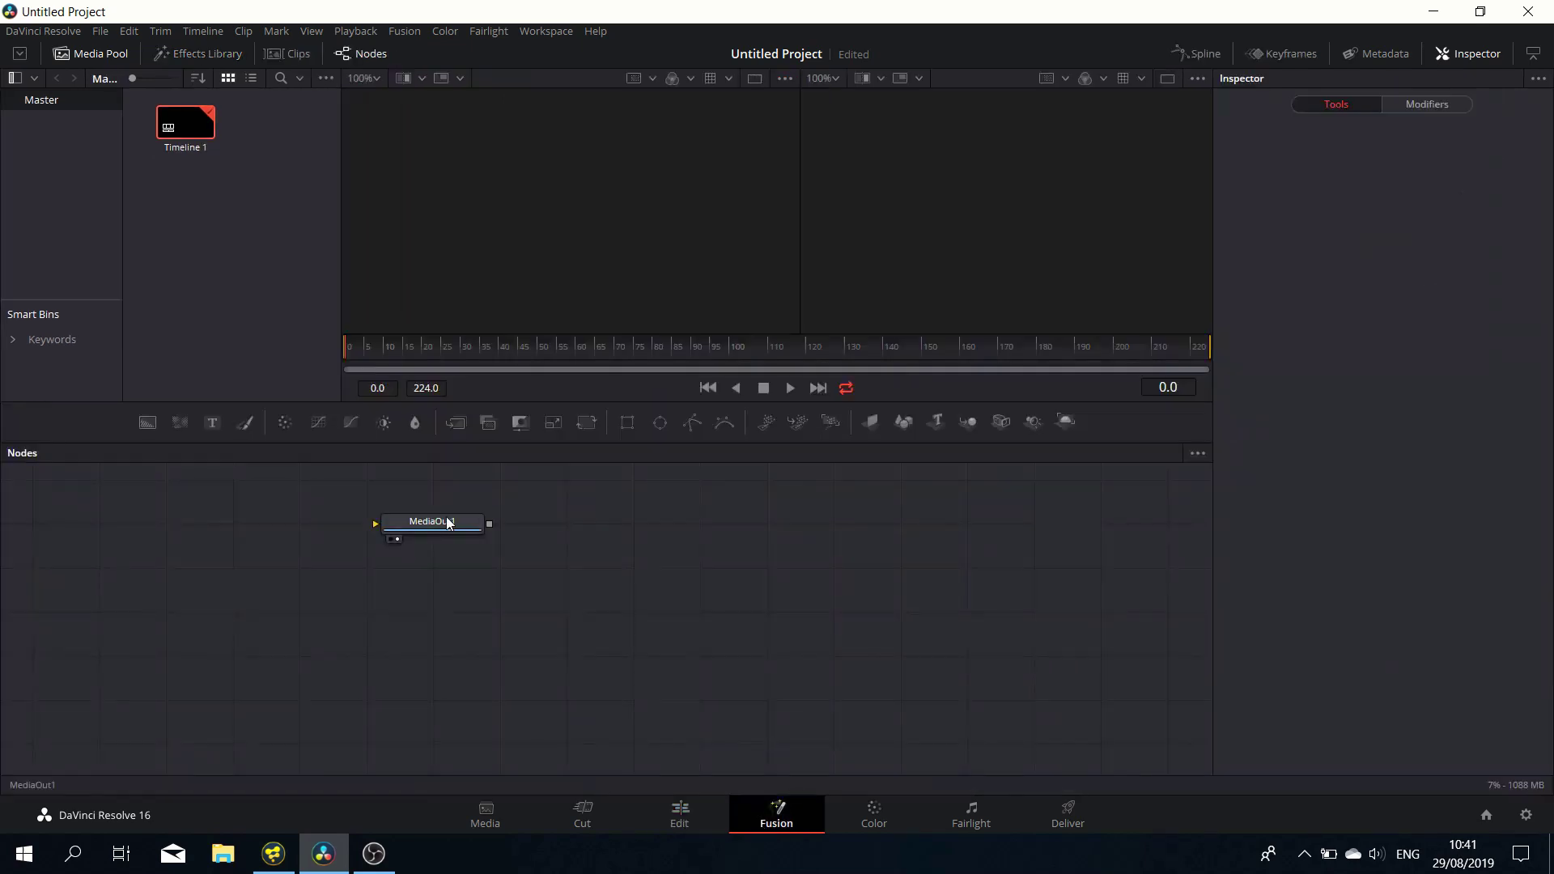
drag(451, 522, 1021, 551)
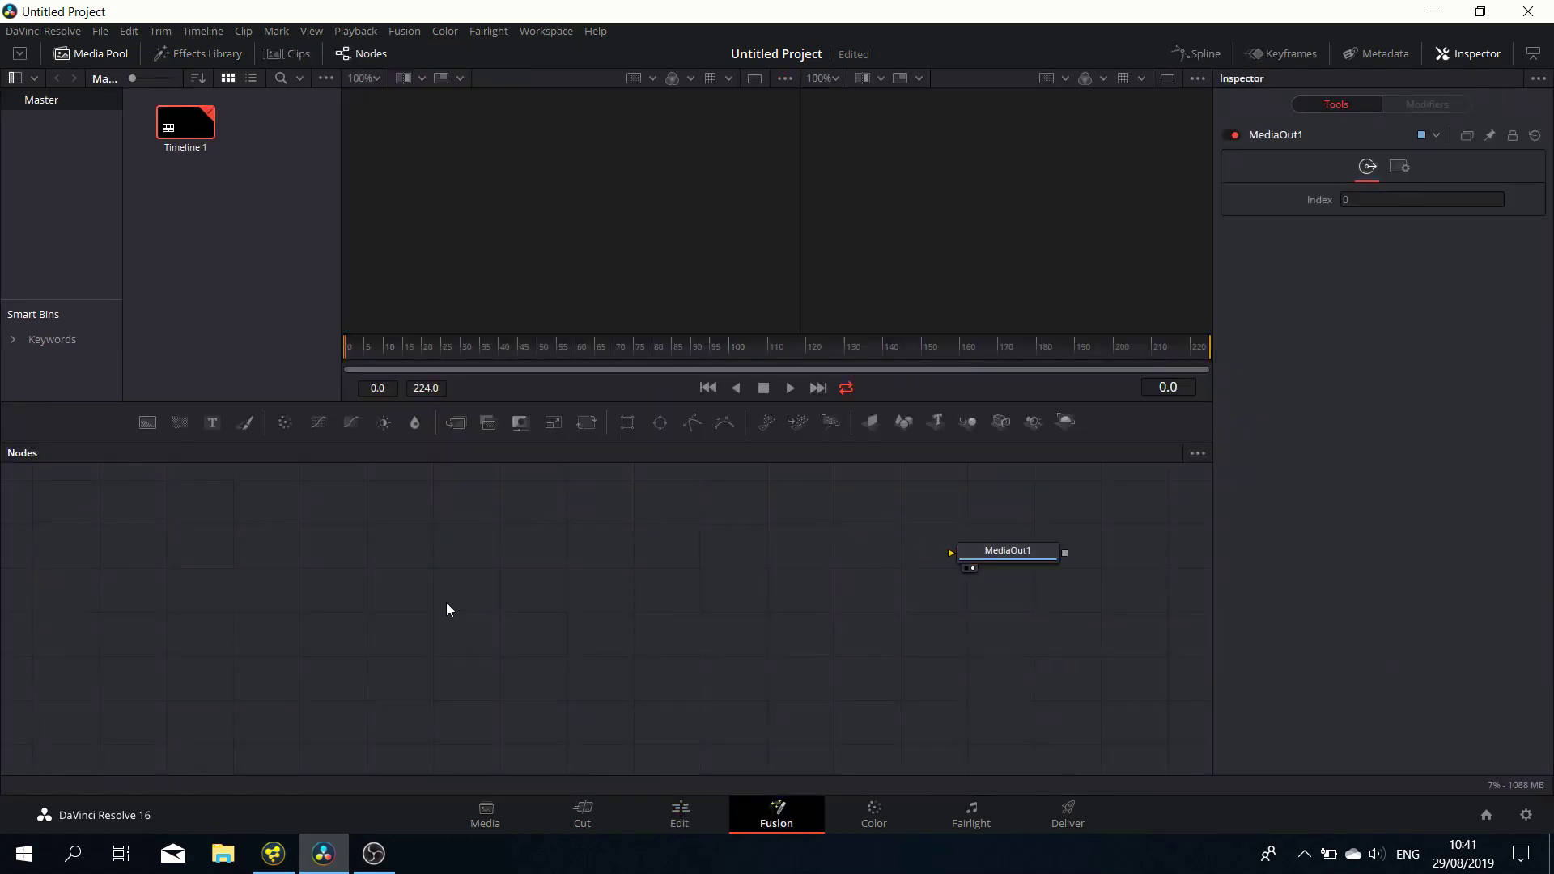
key(shift+space)
text(text)
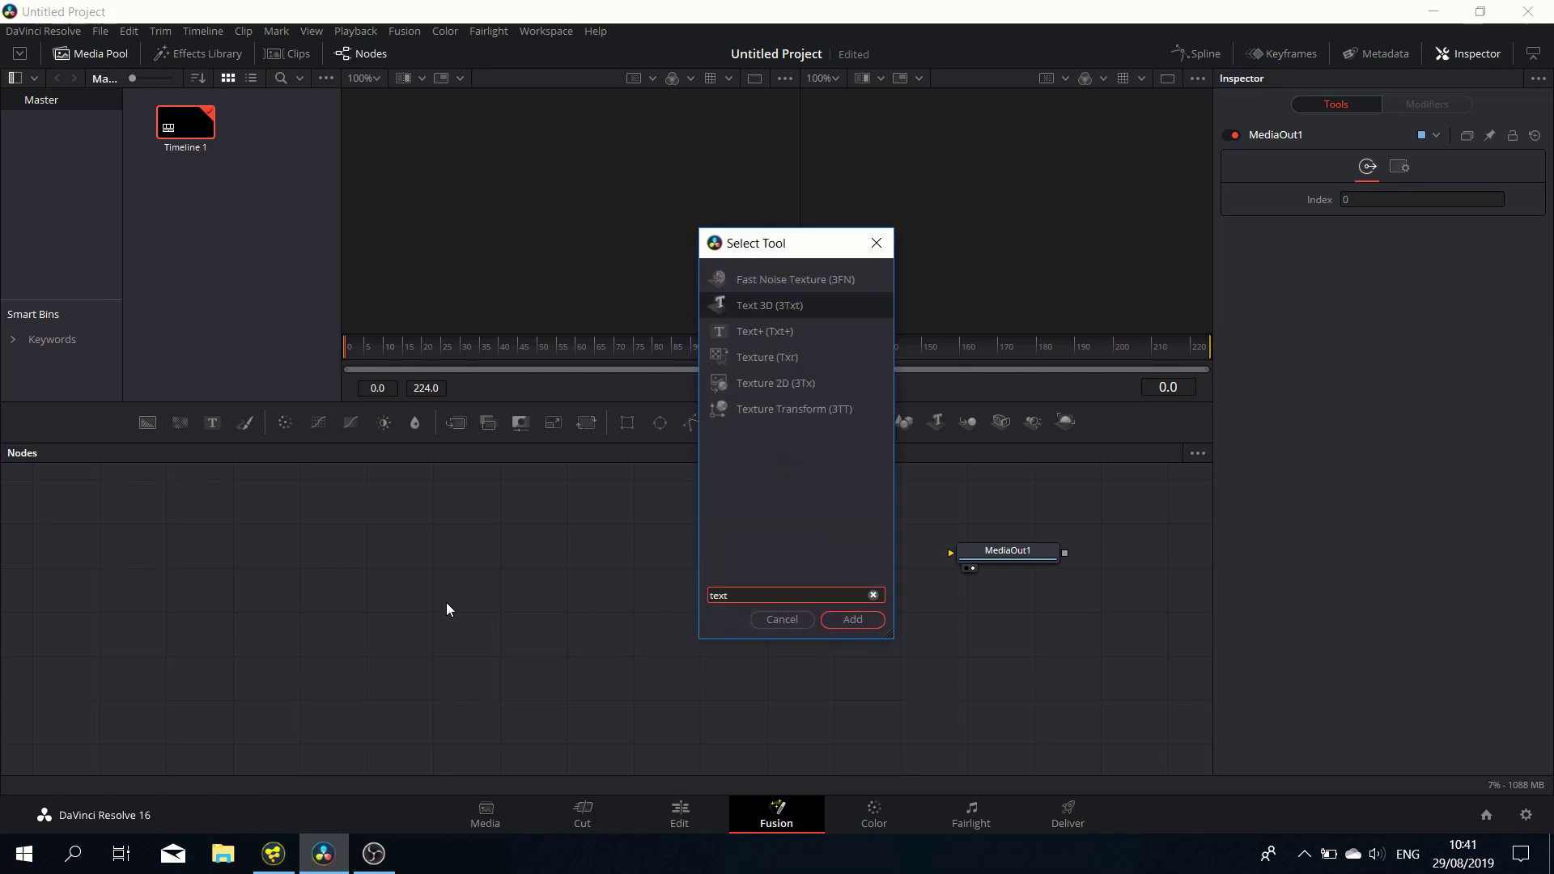
key(Return)
key(1)
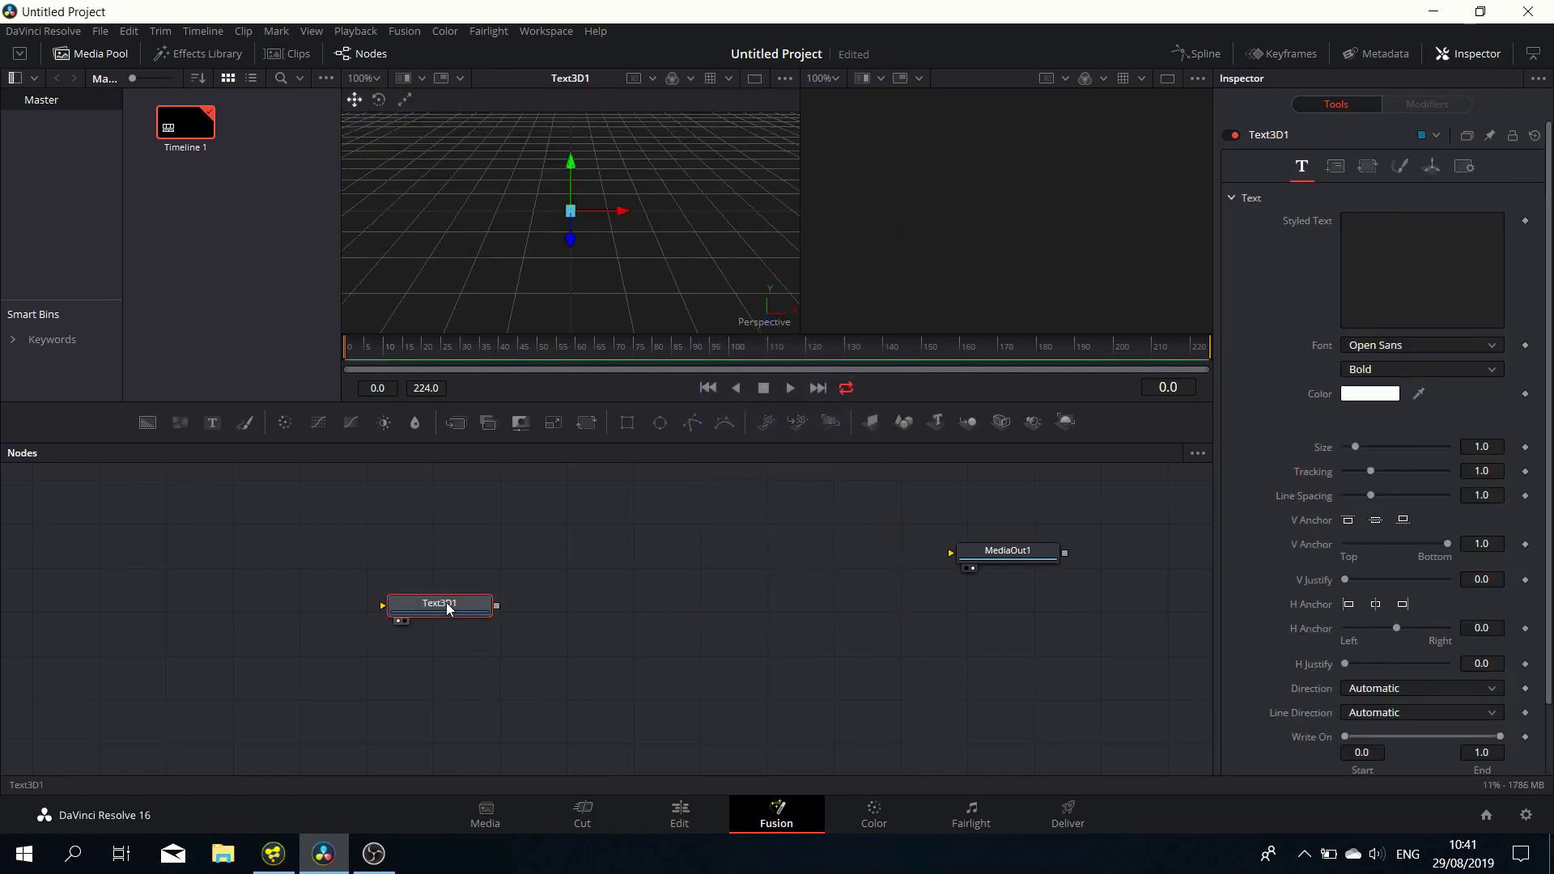
Step: Turn on scene lighting in the first viewer
right_click(613, 206)
mouse_move(680, 268)
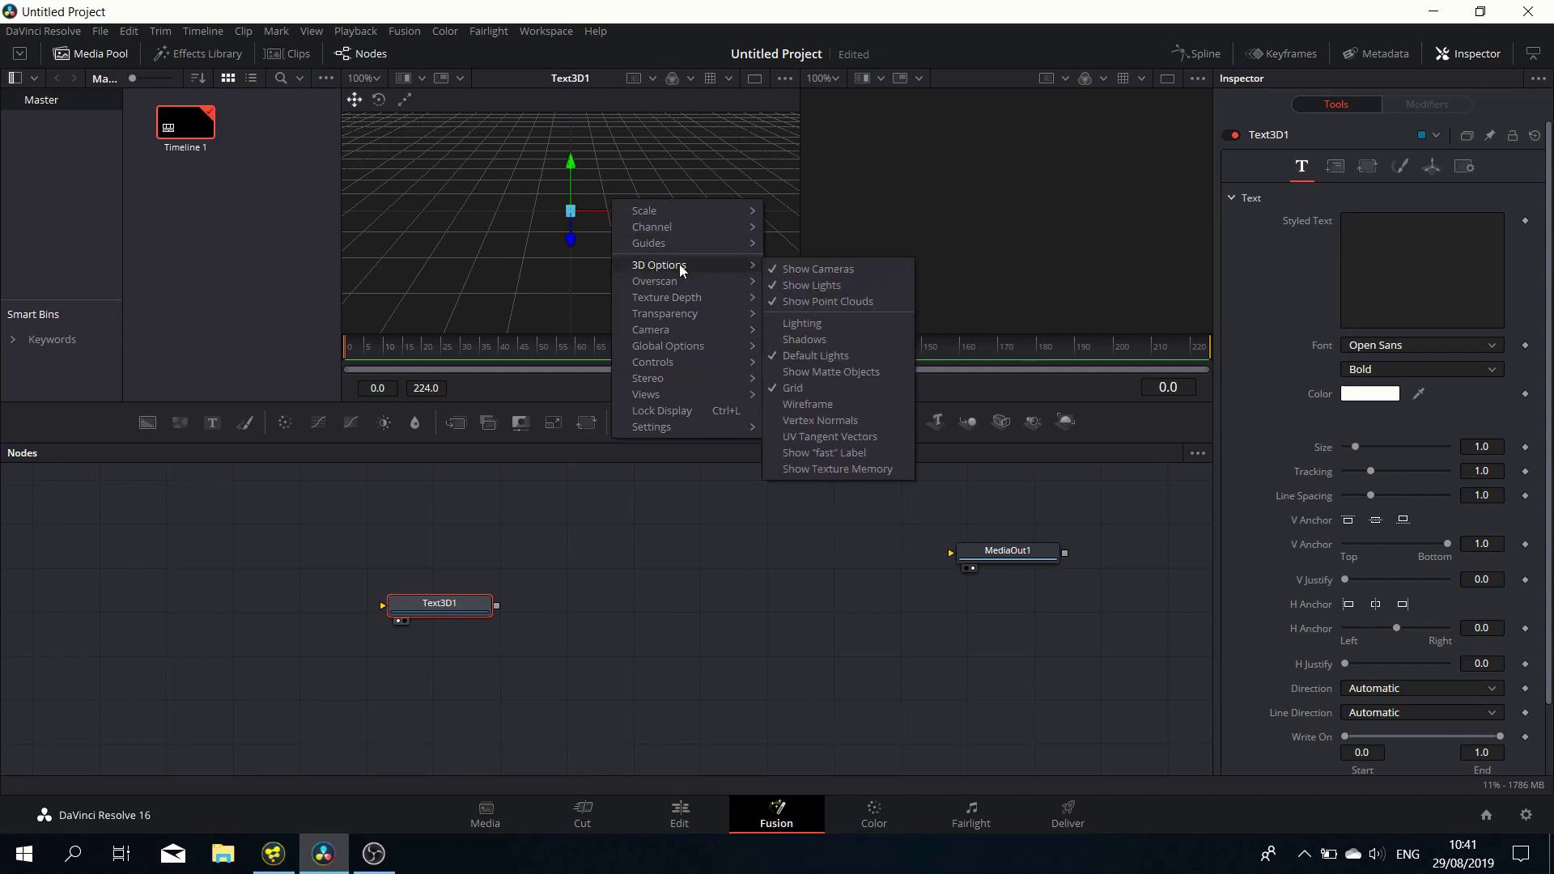
click(813, 325)
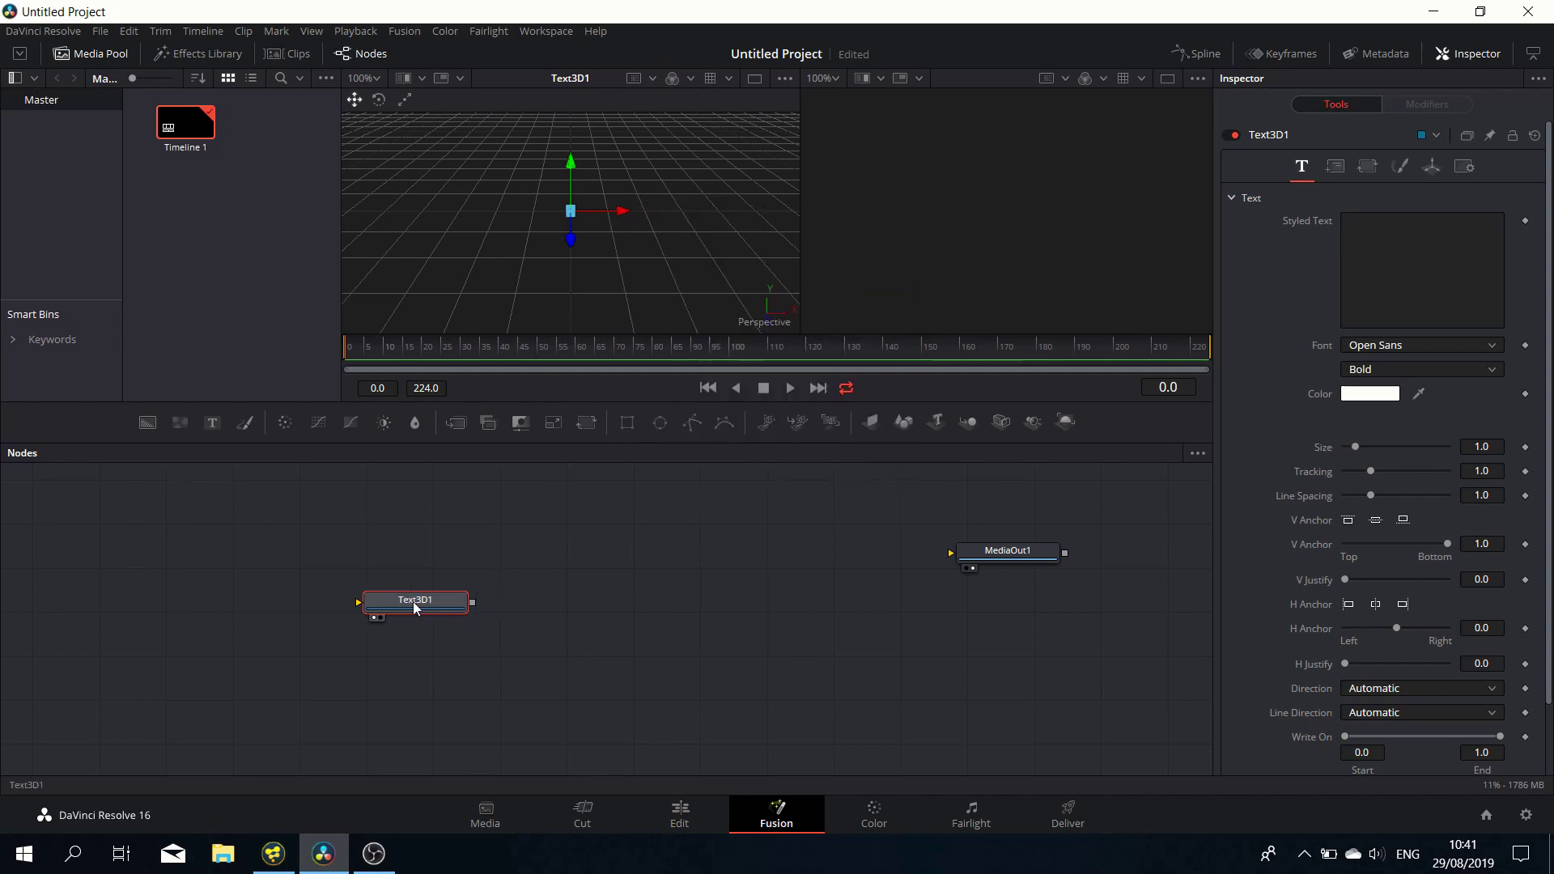
drag(415, 607, 391, 604)
Step: Set the font to Roboto and enter 'EVENT HORIZON' as the styled text
click(1450, 348)
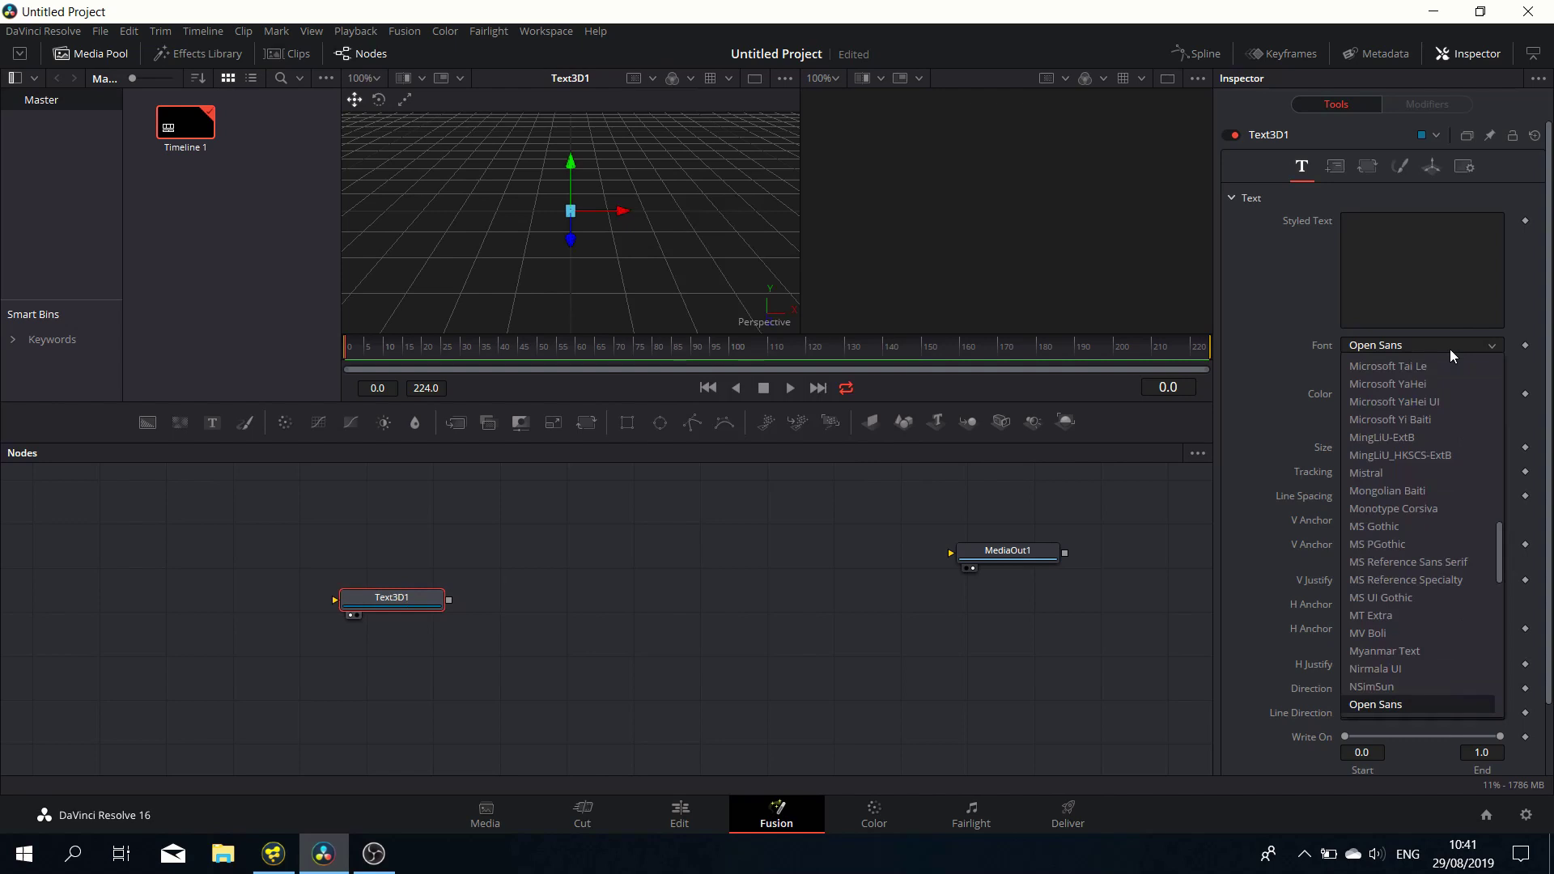
scroll(1405, 550, down, 2)
click(1394, 707)
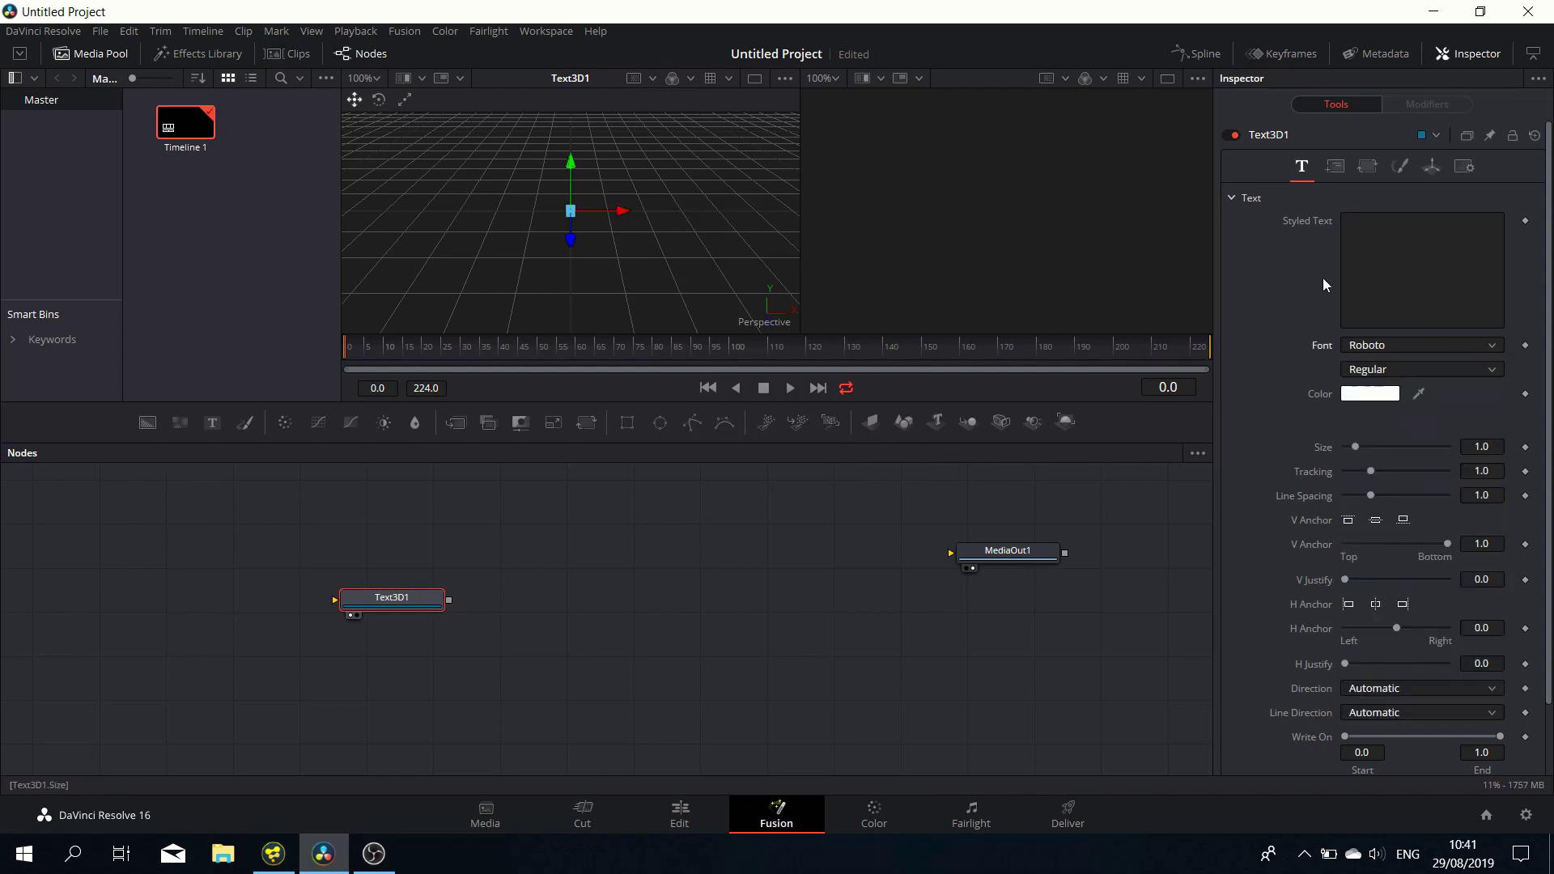
click(1404, 233)
text(EVENT)
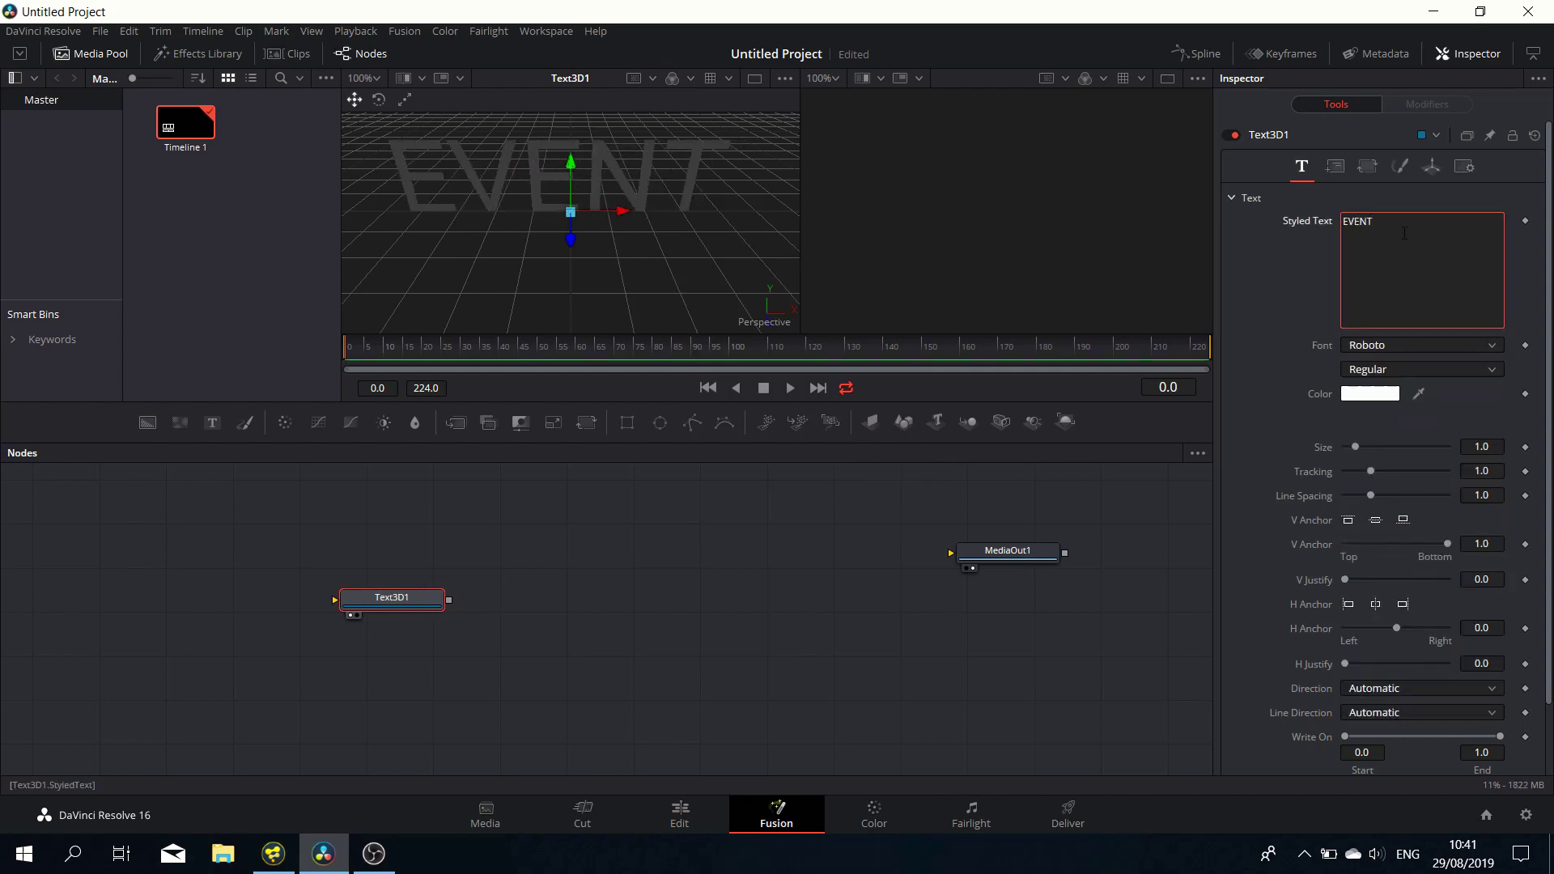
text( HORIZON)
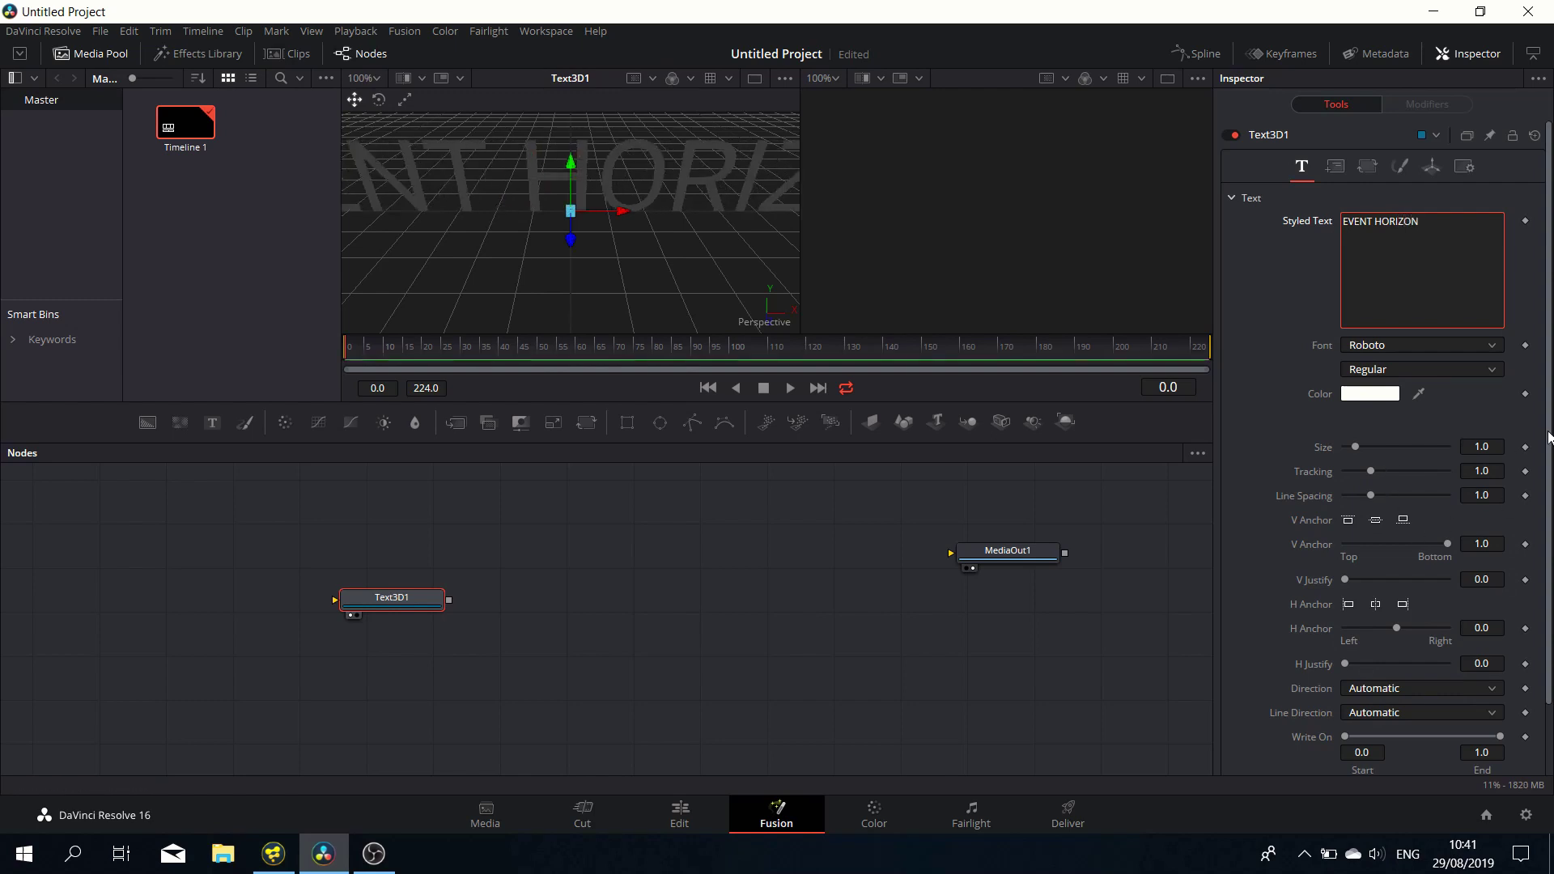
Step: Set the text size to 0.25 and extrude the letters to a depth of 0.1024
scroll(1449, 437, down, 1)
click(1488, 406)
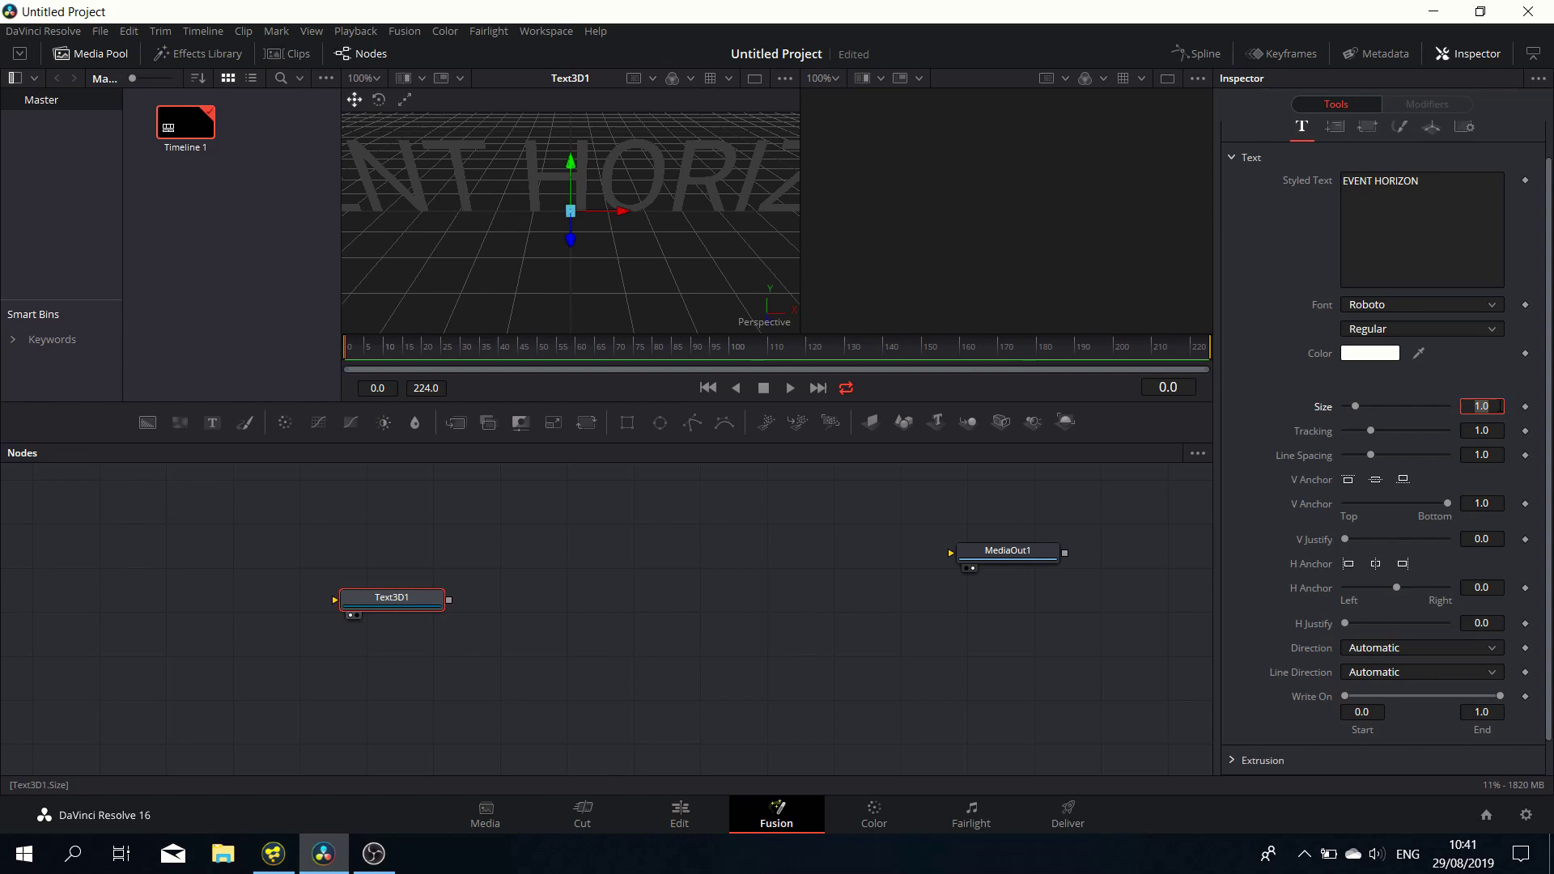
key(Tab)
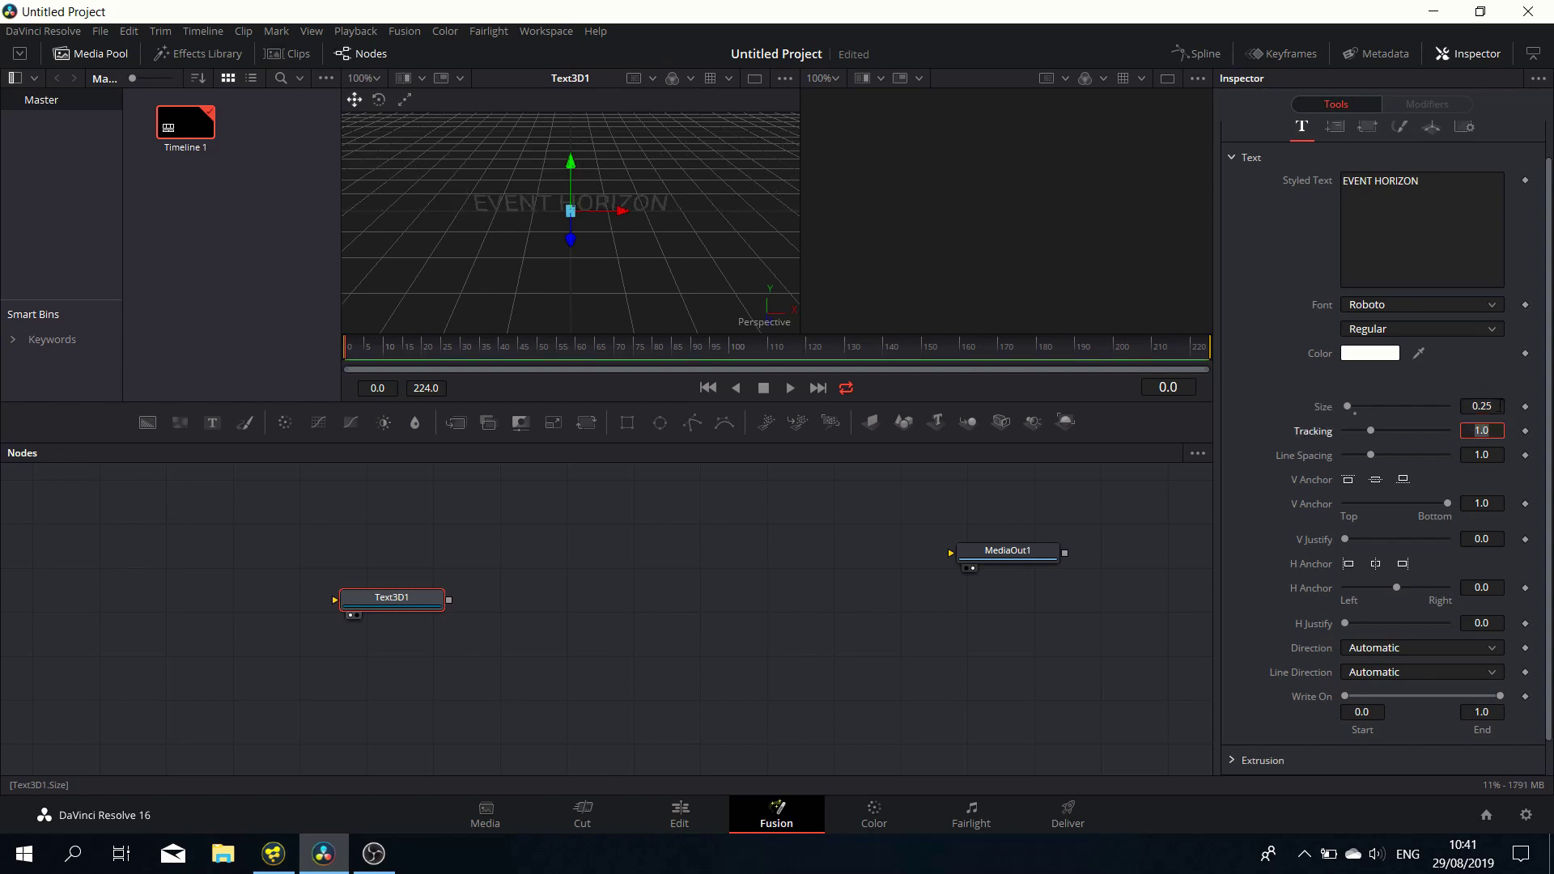
scroll(1232, 734, down, 1)
click(1232, 722)
scroll(1377, 712, down, 4)
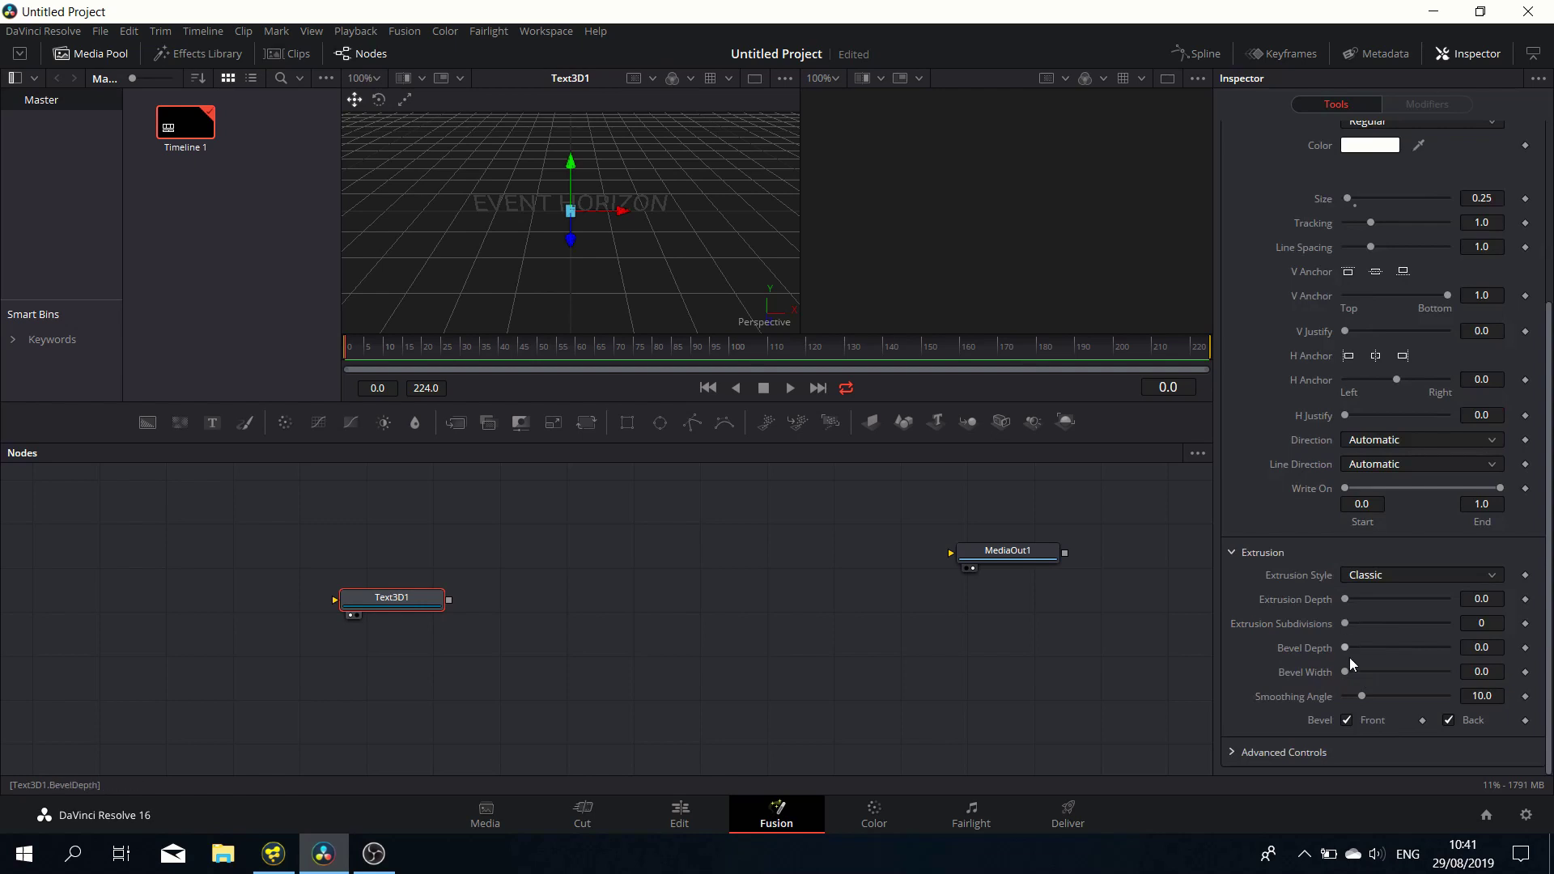
drag(1347, 606, 1387, 672)
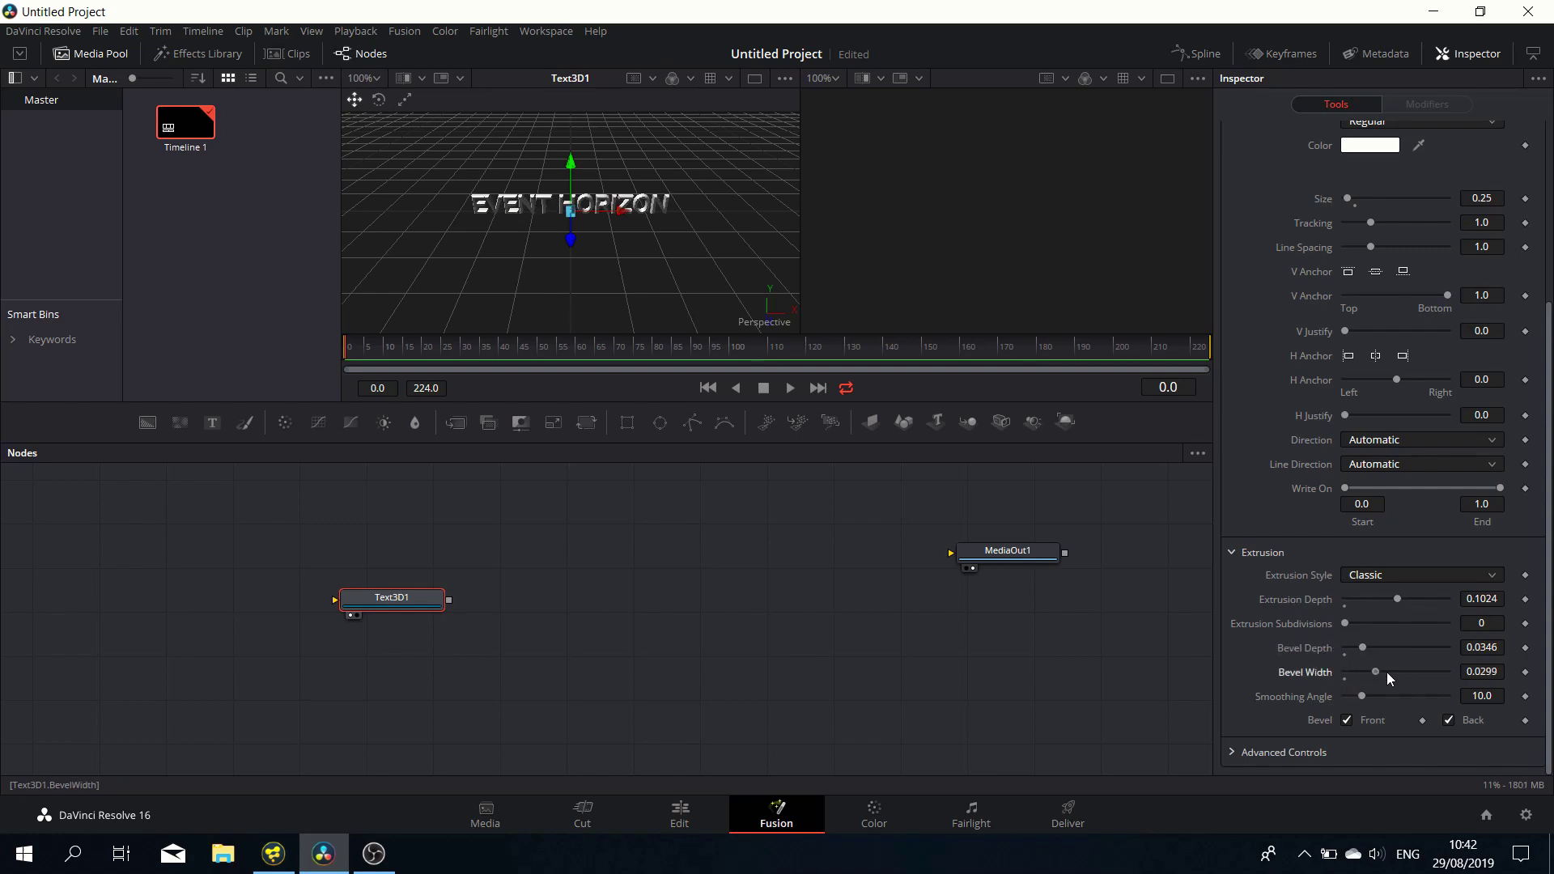
Step: Turn the text to face forward and widen the letter tracking to 1.228
scroll(580, 257, up, 2)
drag(587, 282, 587, 260)
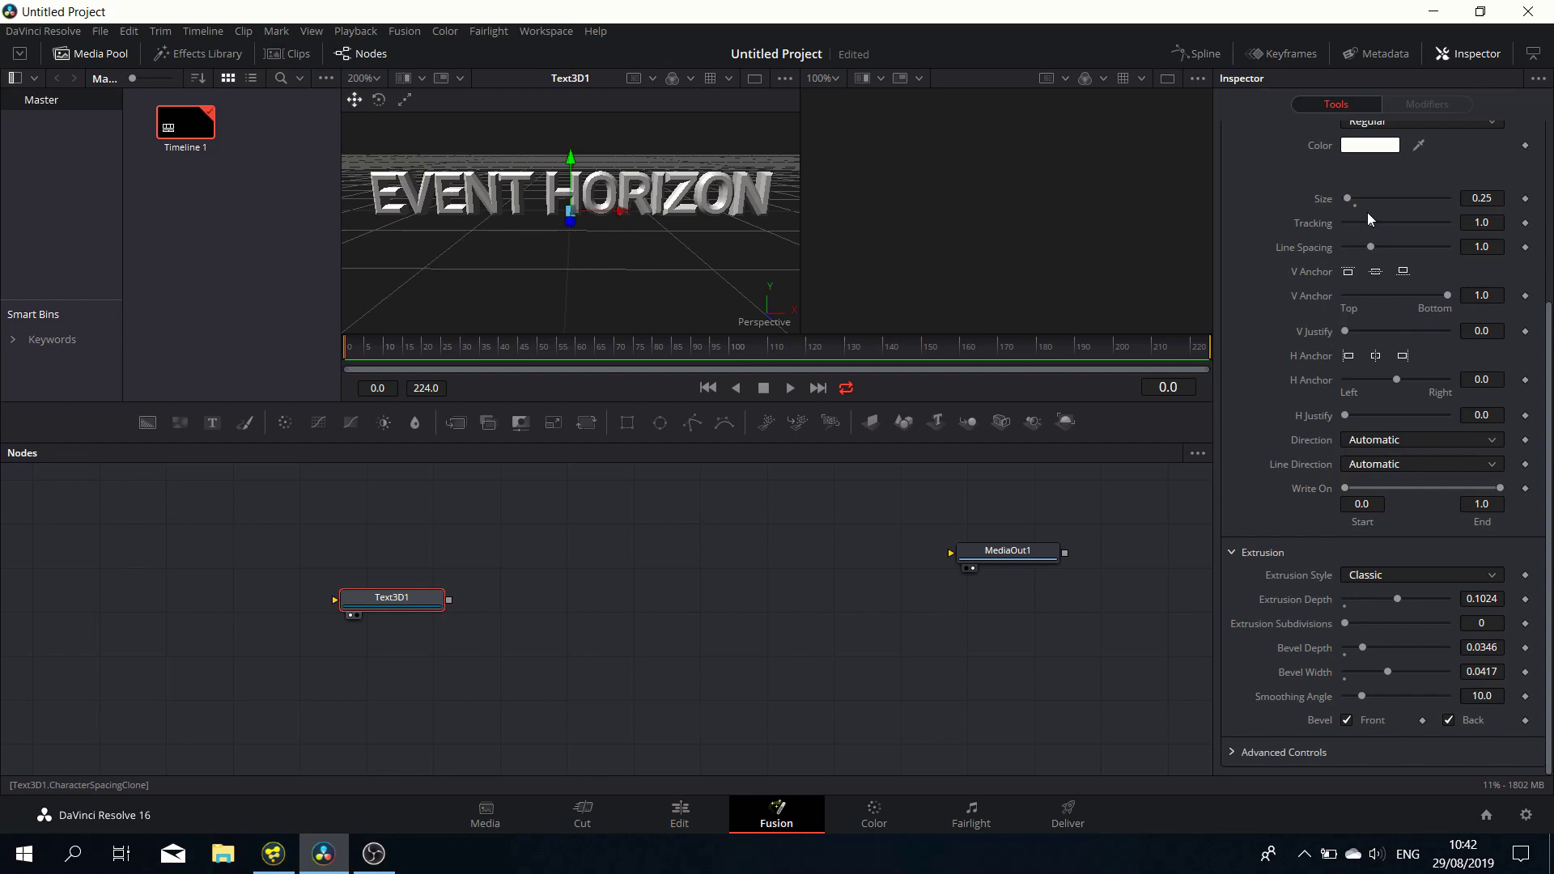
drag(1371, 223, 1376, 223)
scroll(655, 233, down, 1)
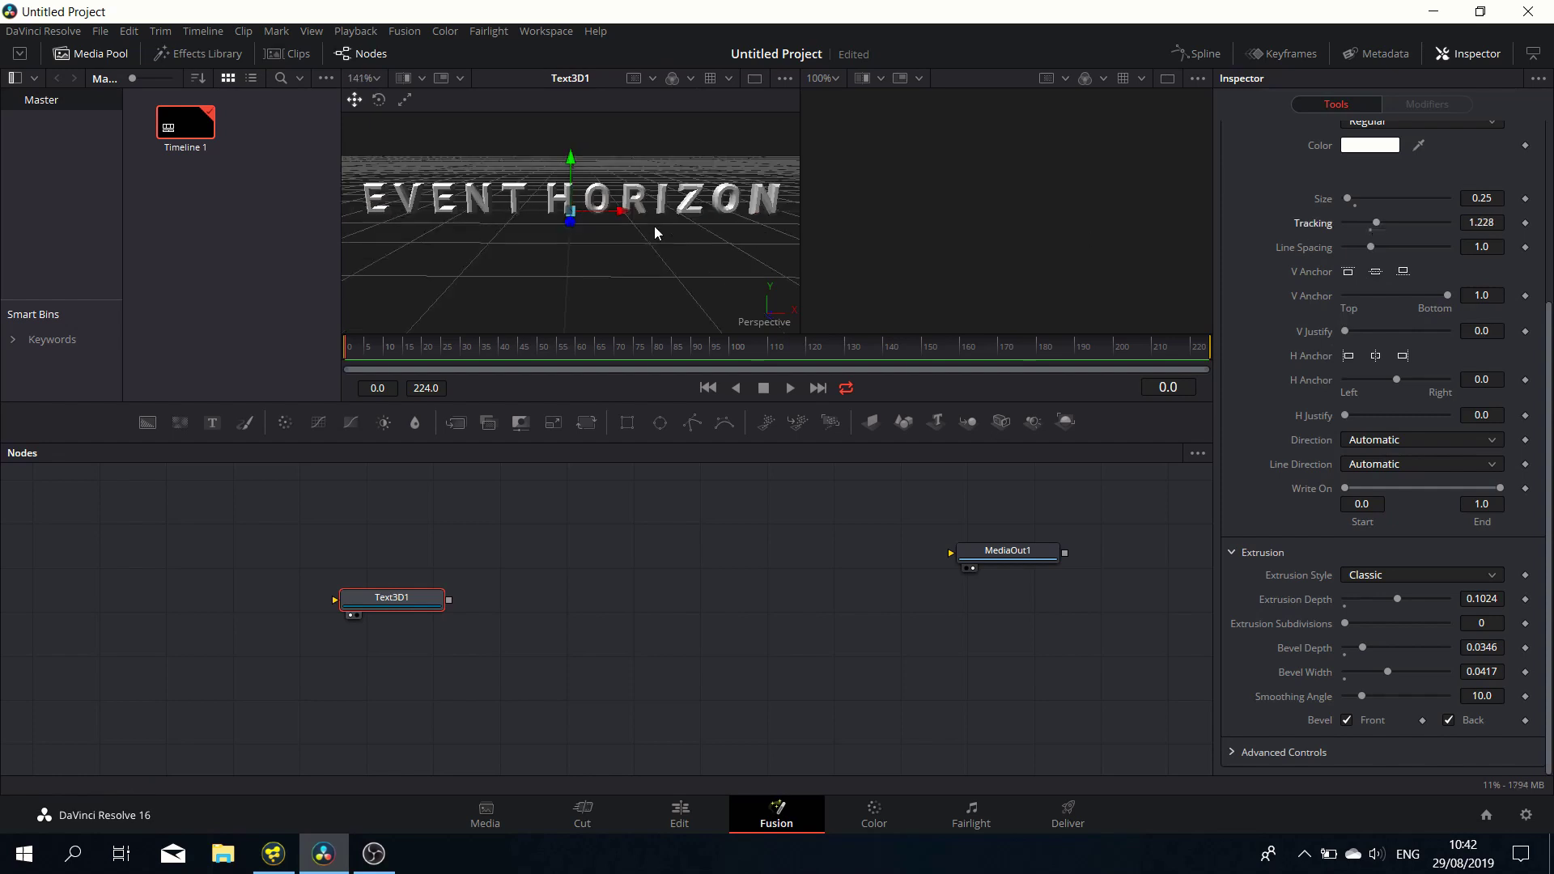
drag(393, 604, 330, 597)
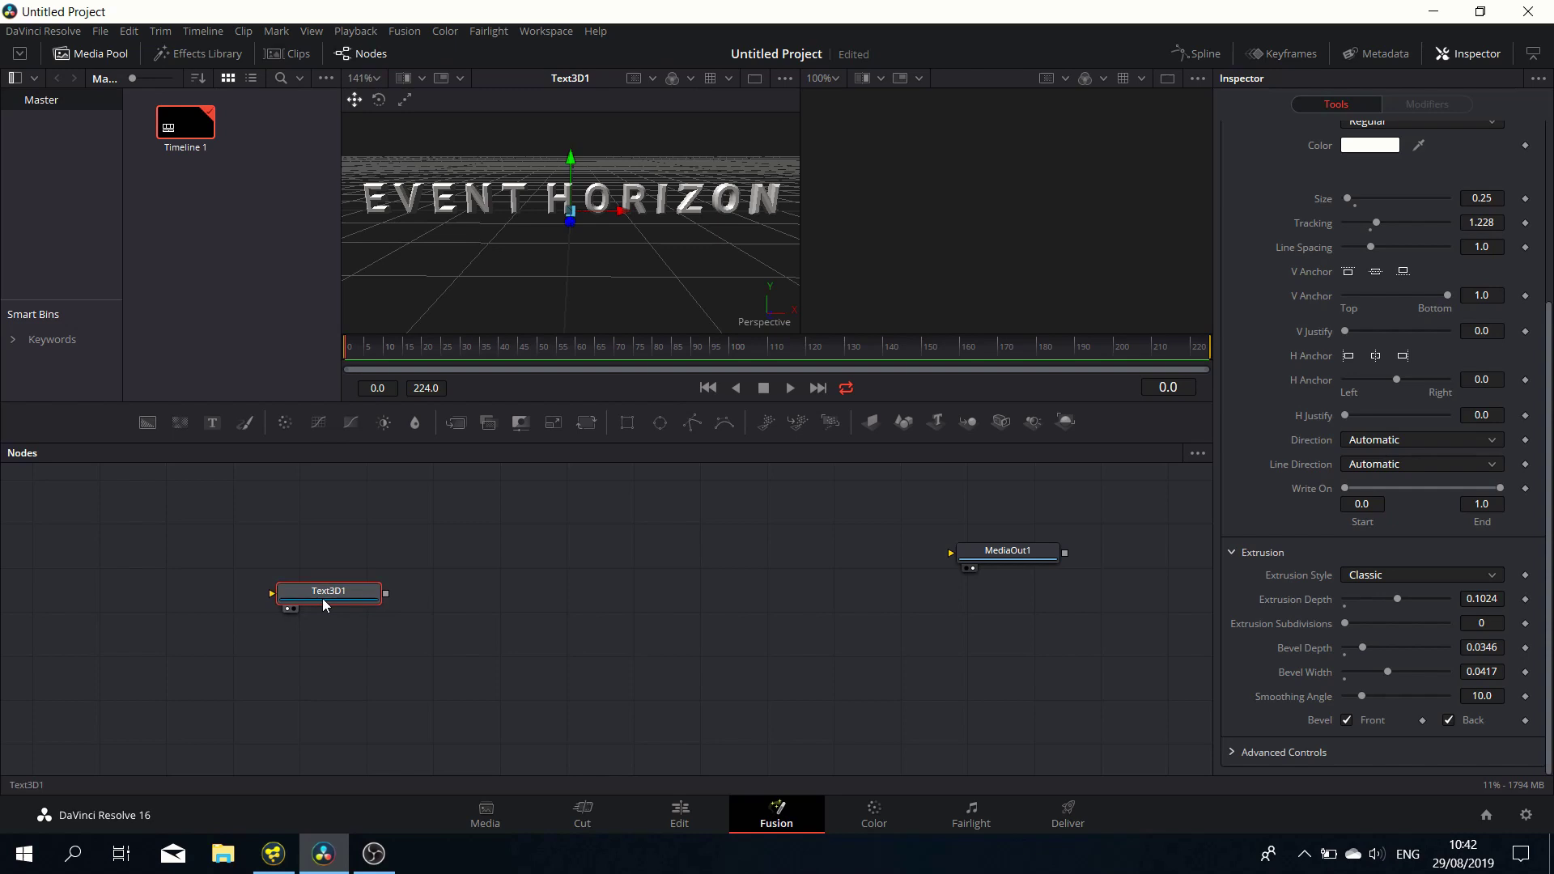
Step: Add a Merge3D node after Text3D1
key(shift+space)
text(merge)
key(Down)
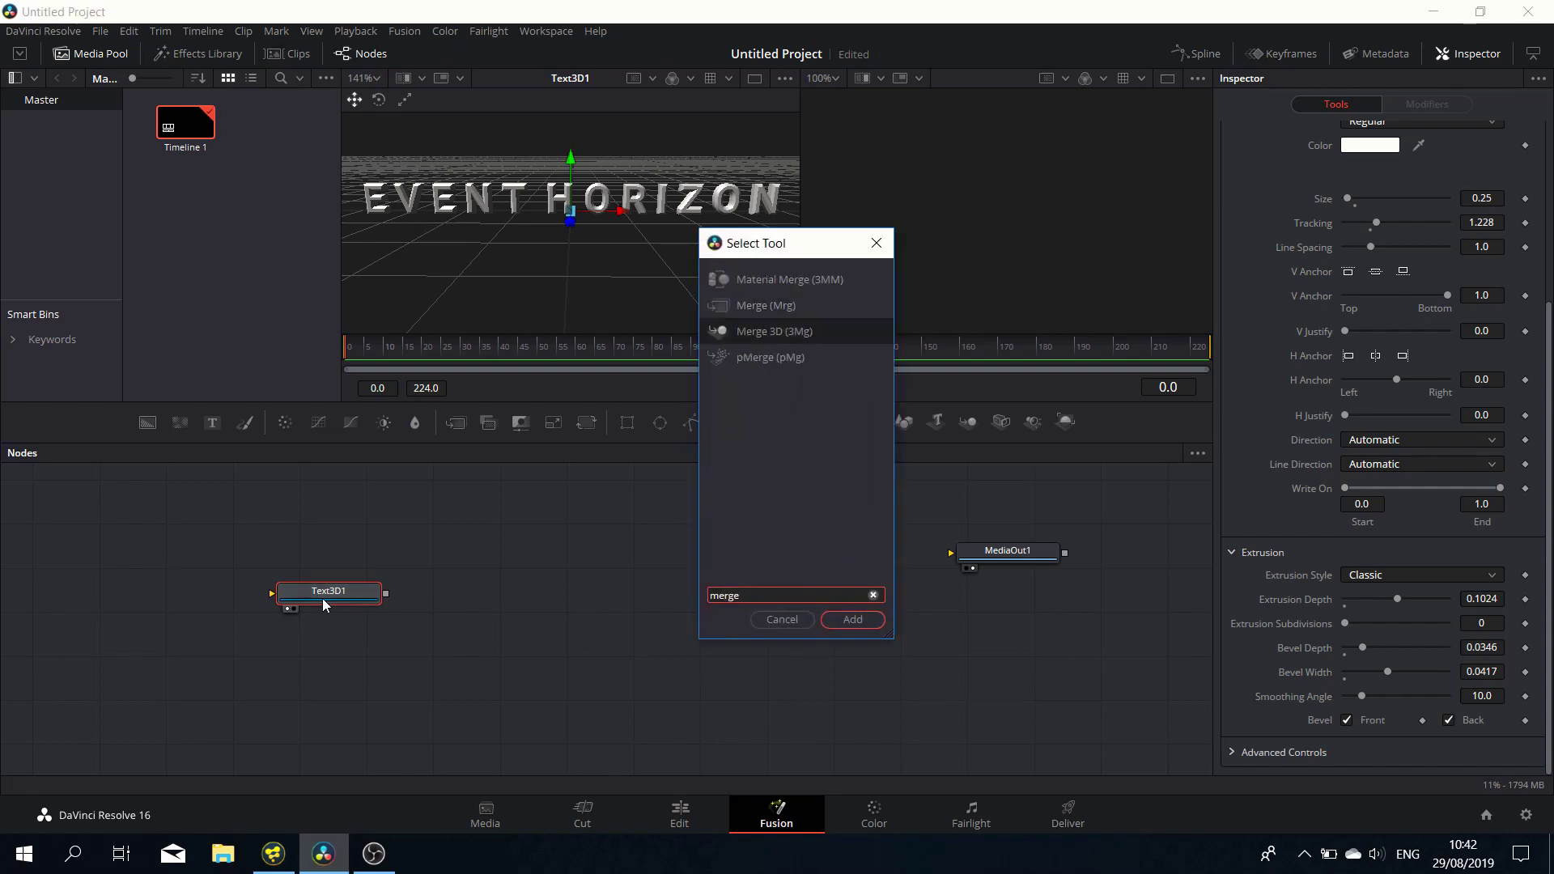
key(Return)
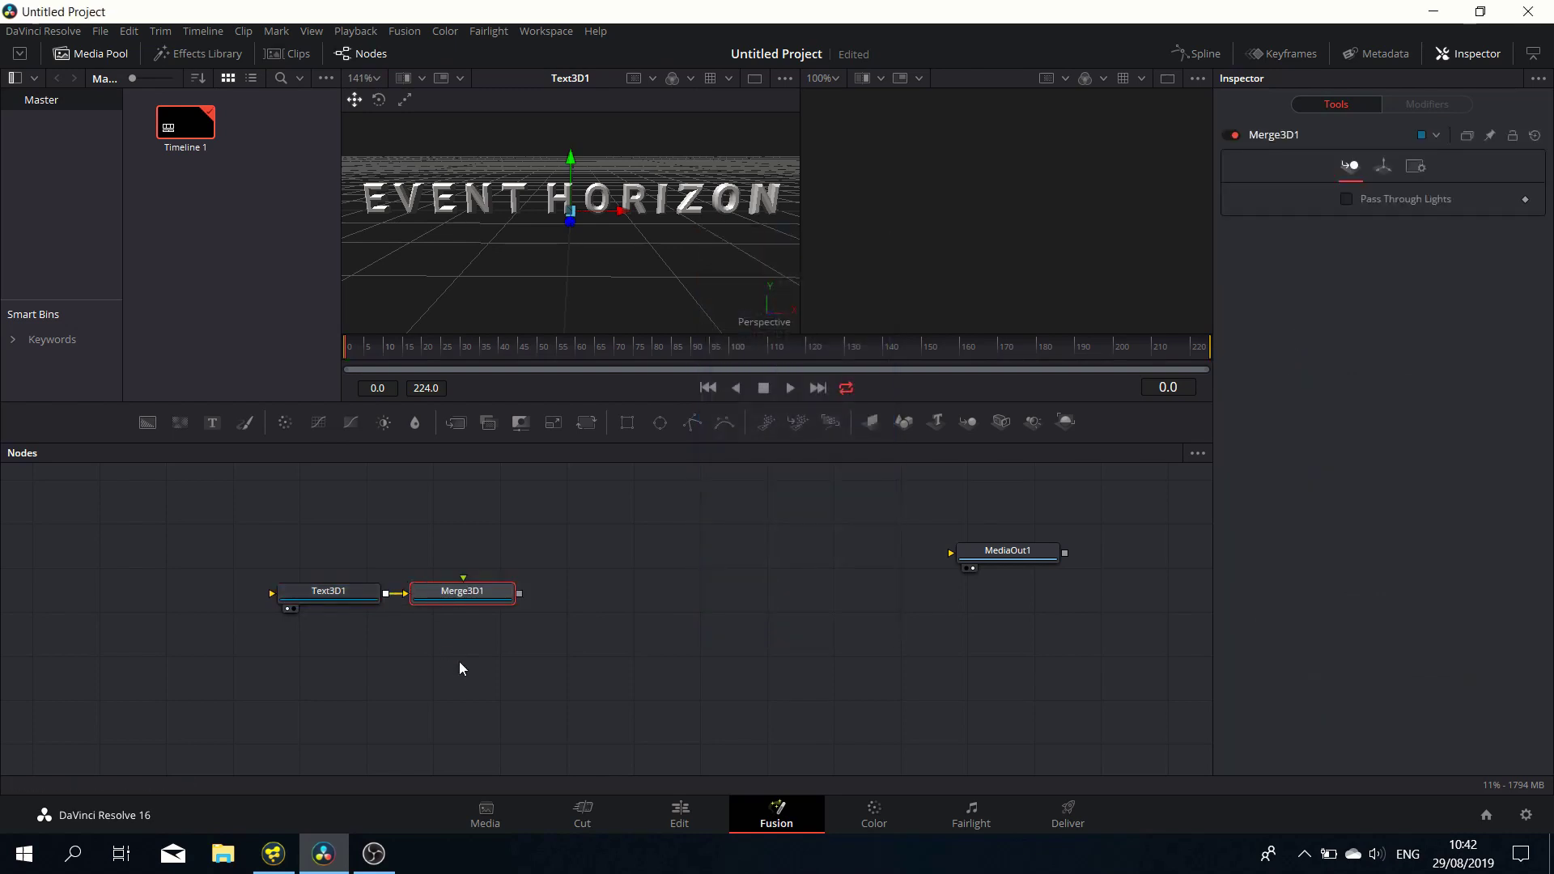
click(459, 662)
Step: Add a Camera3D node and connect its output into Merge3D1
key(shift+space)
text(camera)
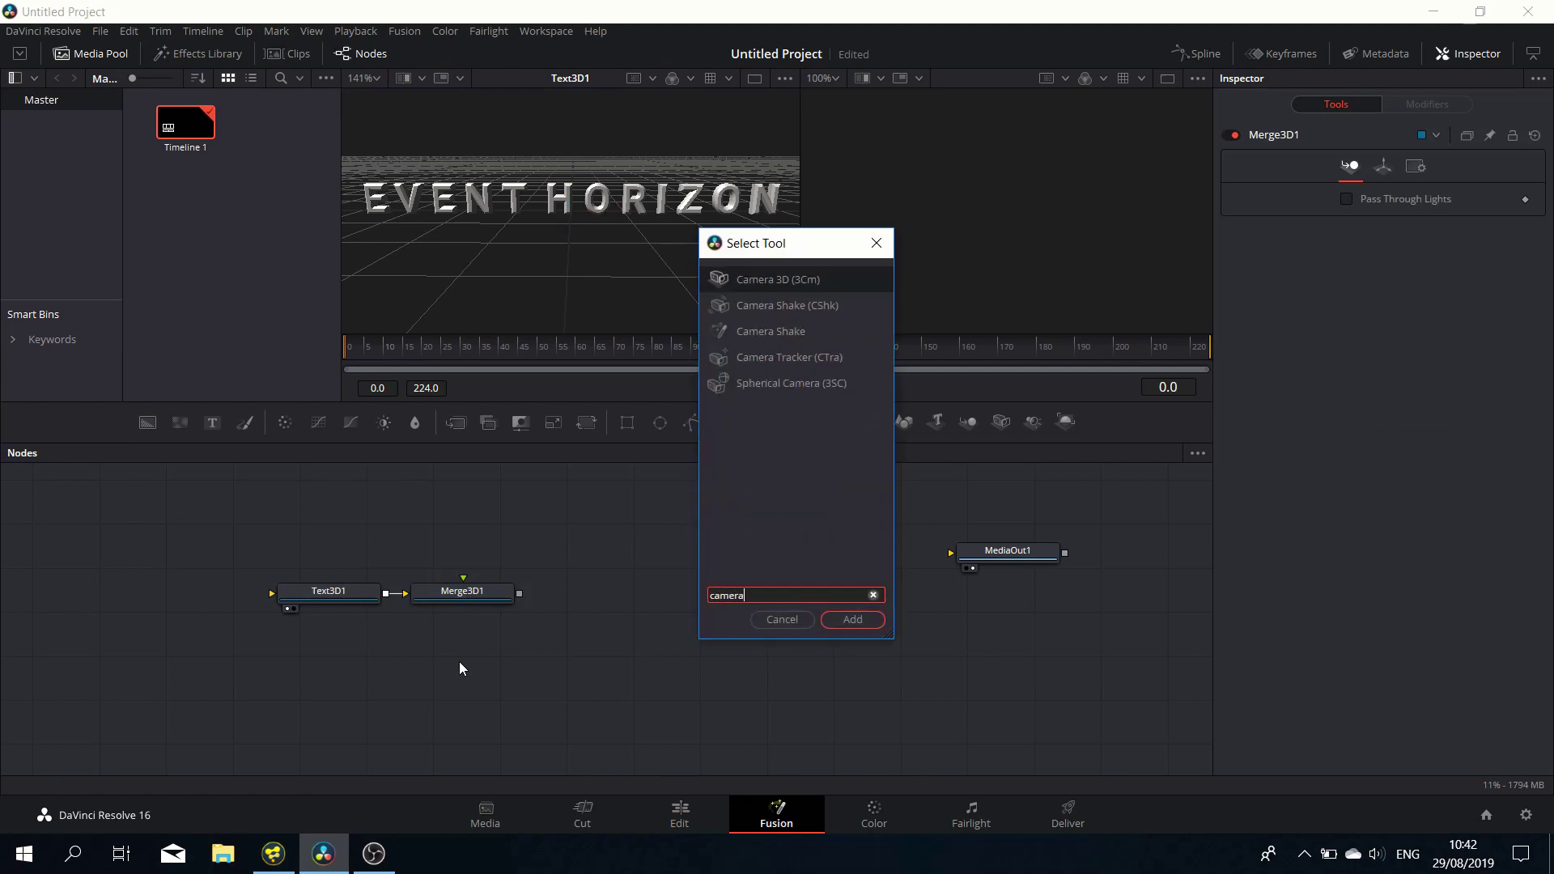
key(Return)
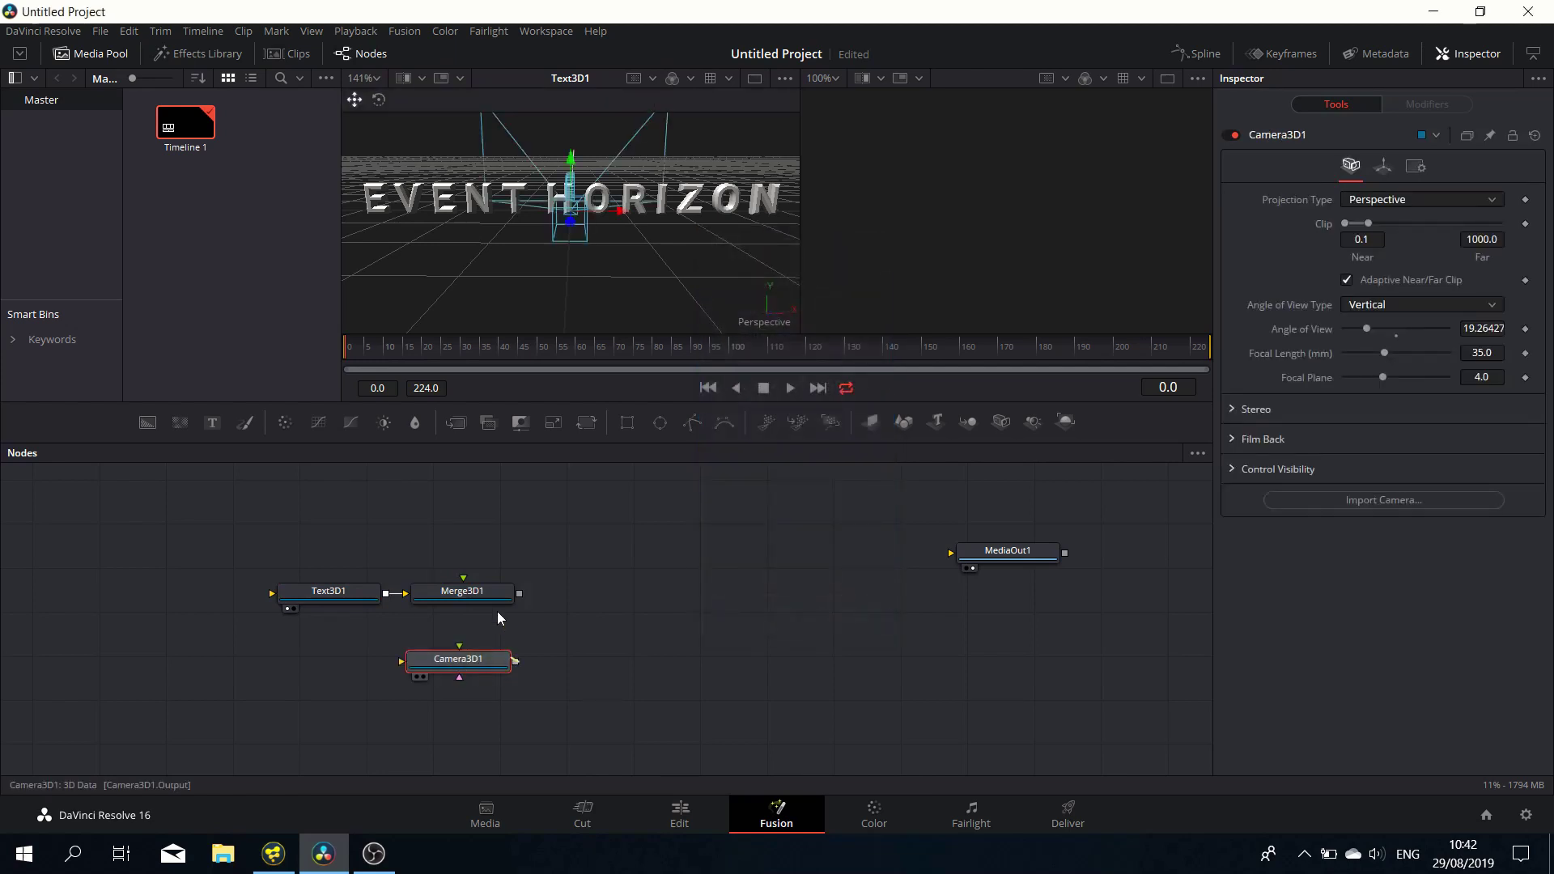
drag(515, 661, 479, 712)
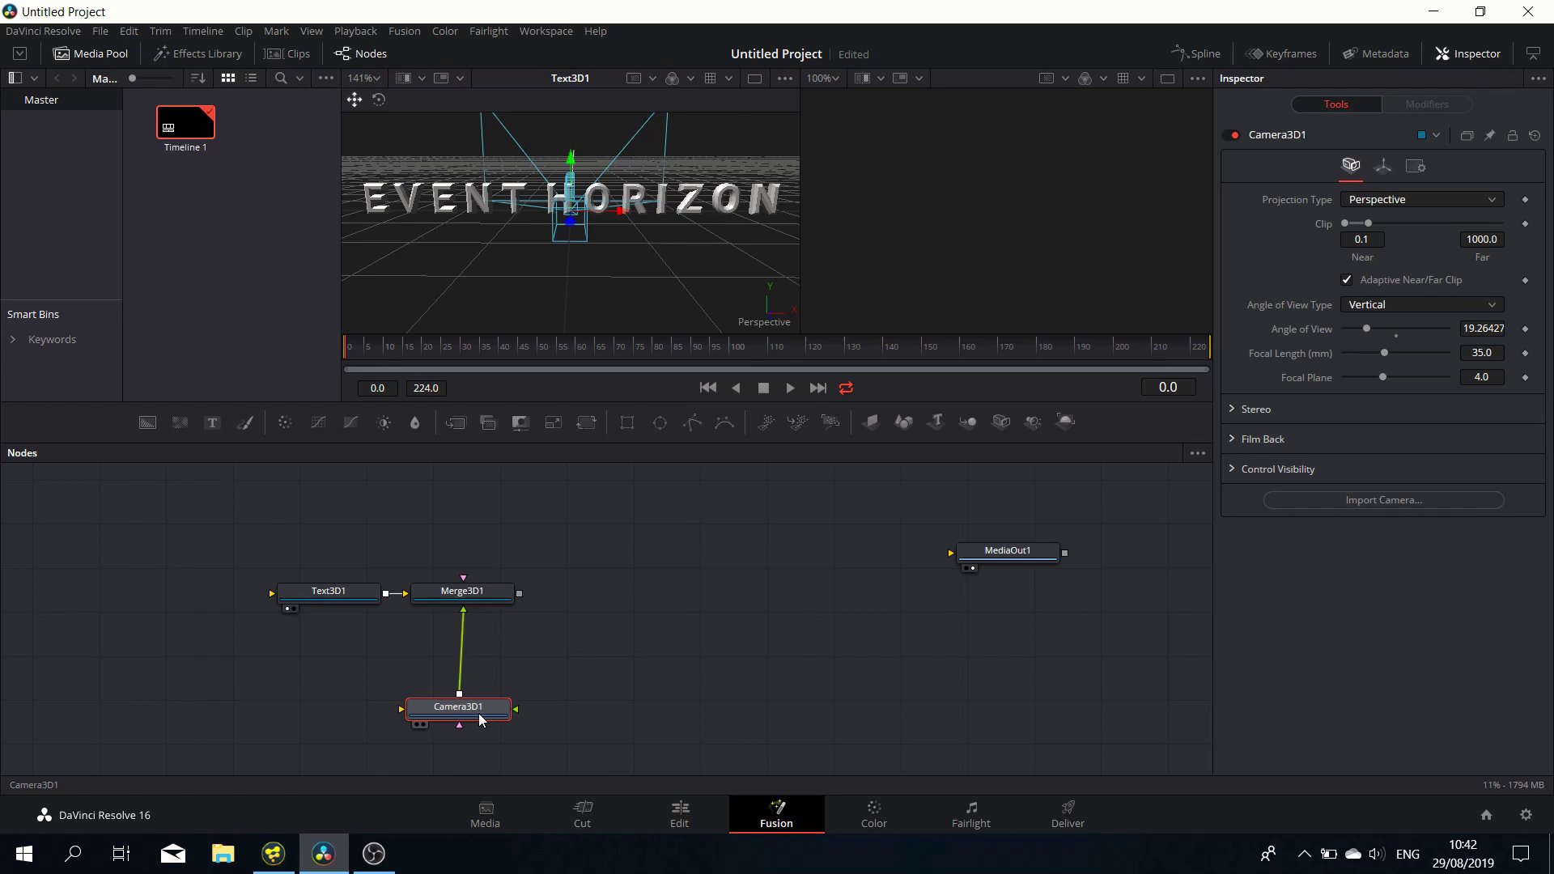
Step: Show Merge3D1 in the second viewer with scene lighting enabled
click(474, 595)
key(2)
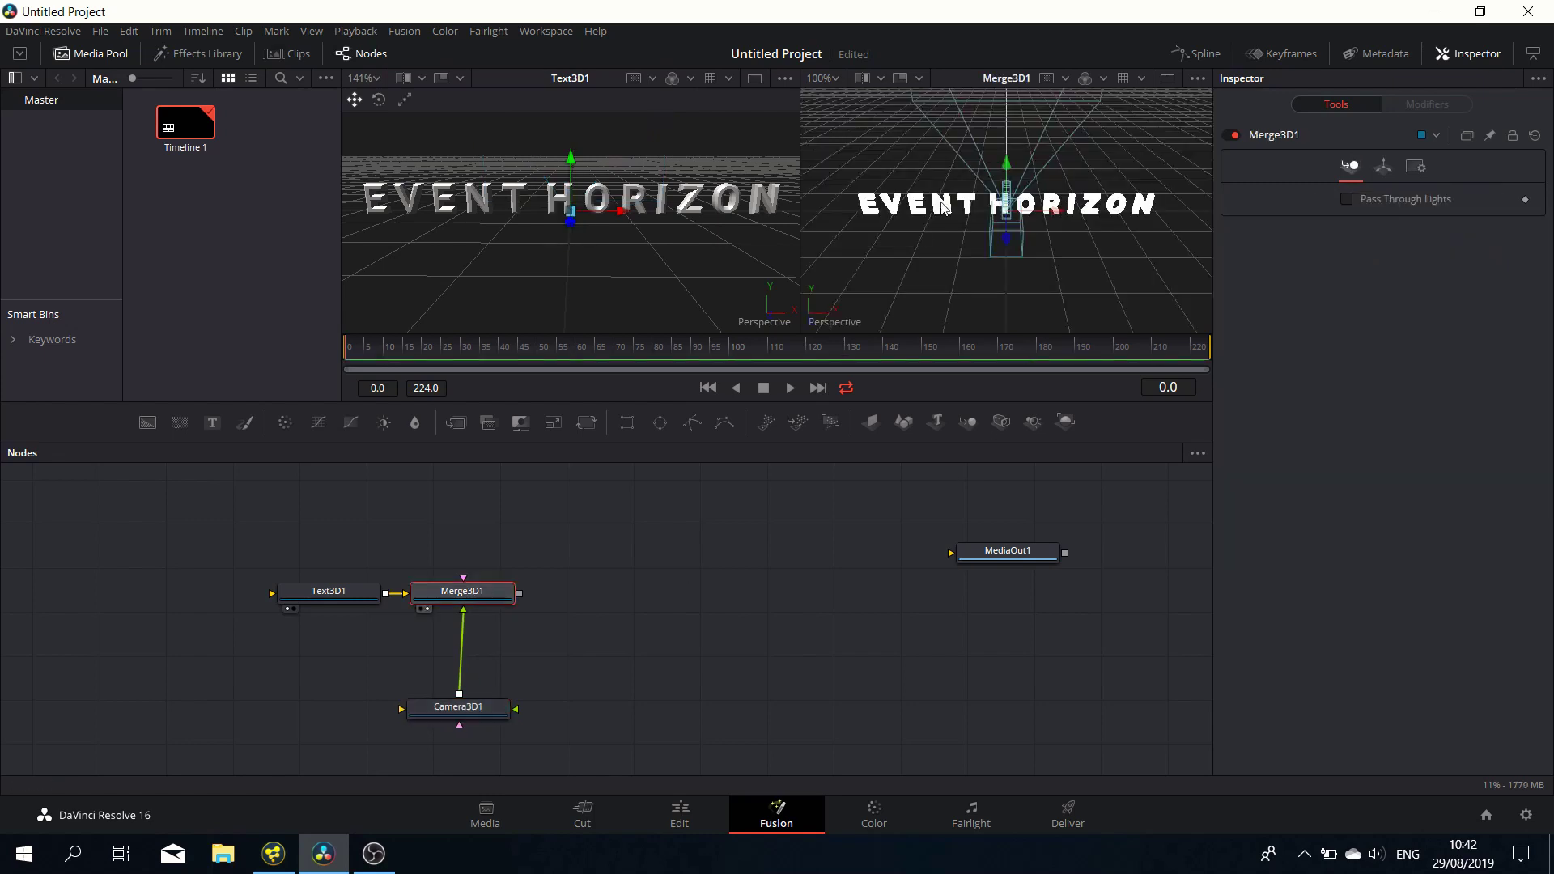
right_click(943, 207)
mouse_move(1017, 272)
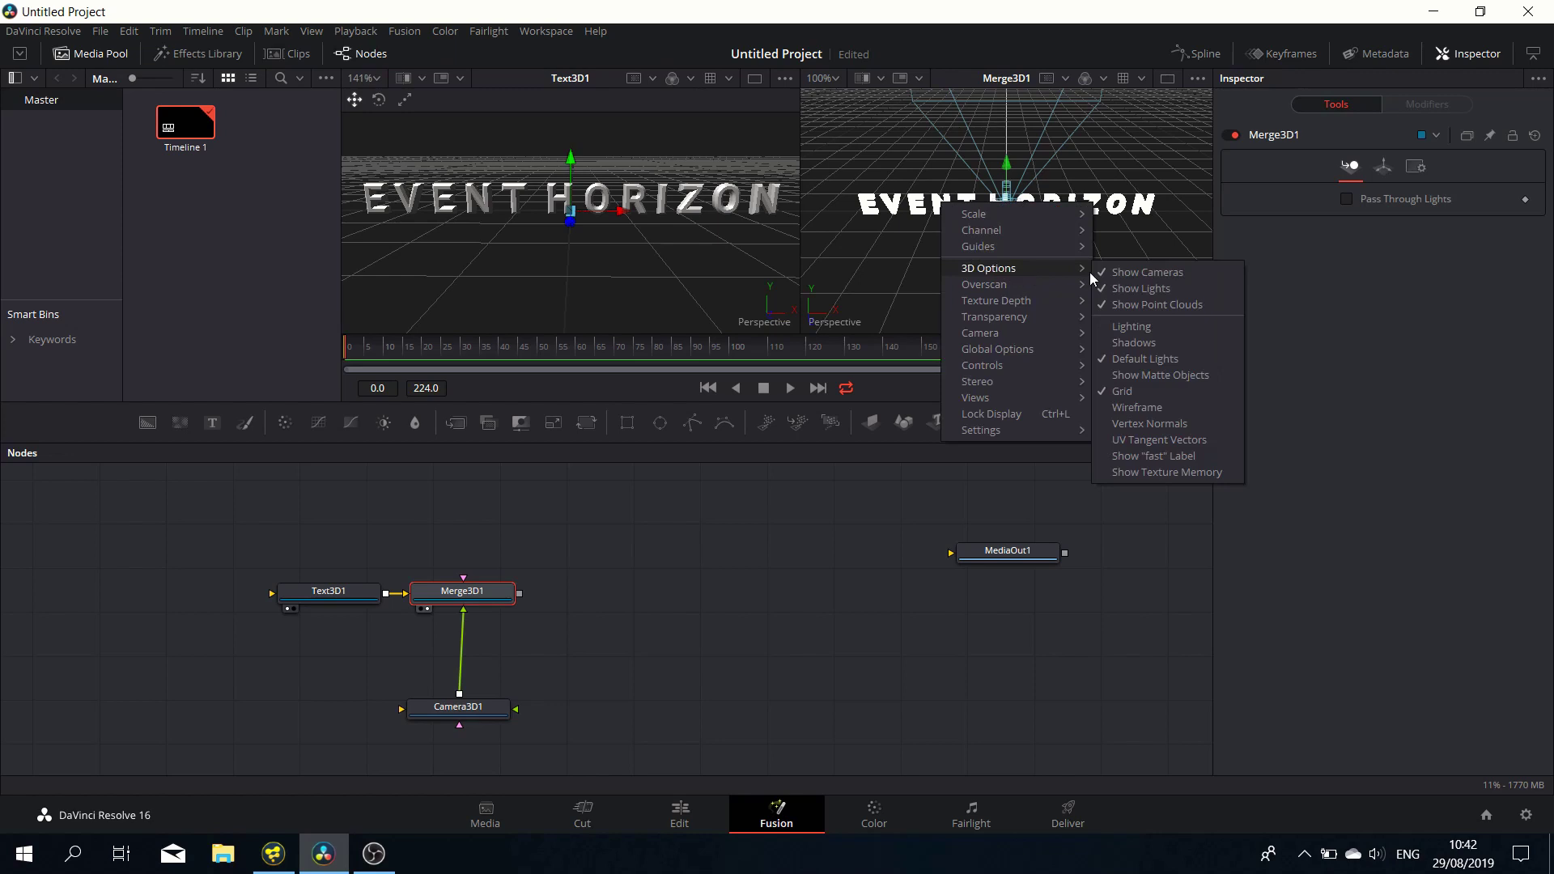
click(1138, 327)
scroll(1052, 233, down, 2)
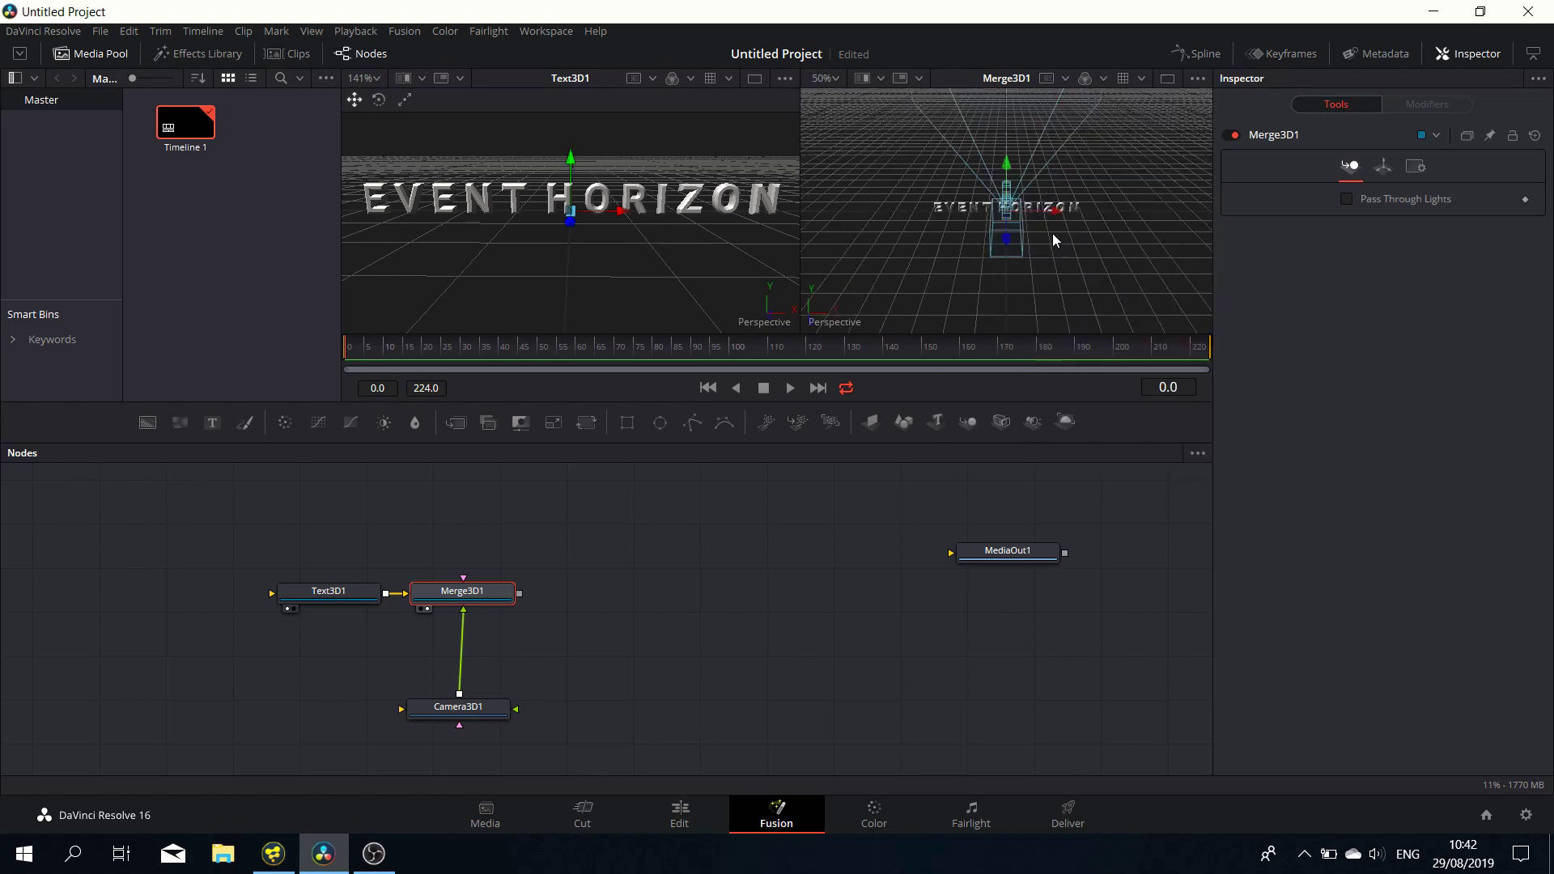
right_click(844, 327)
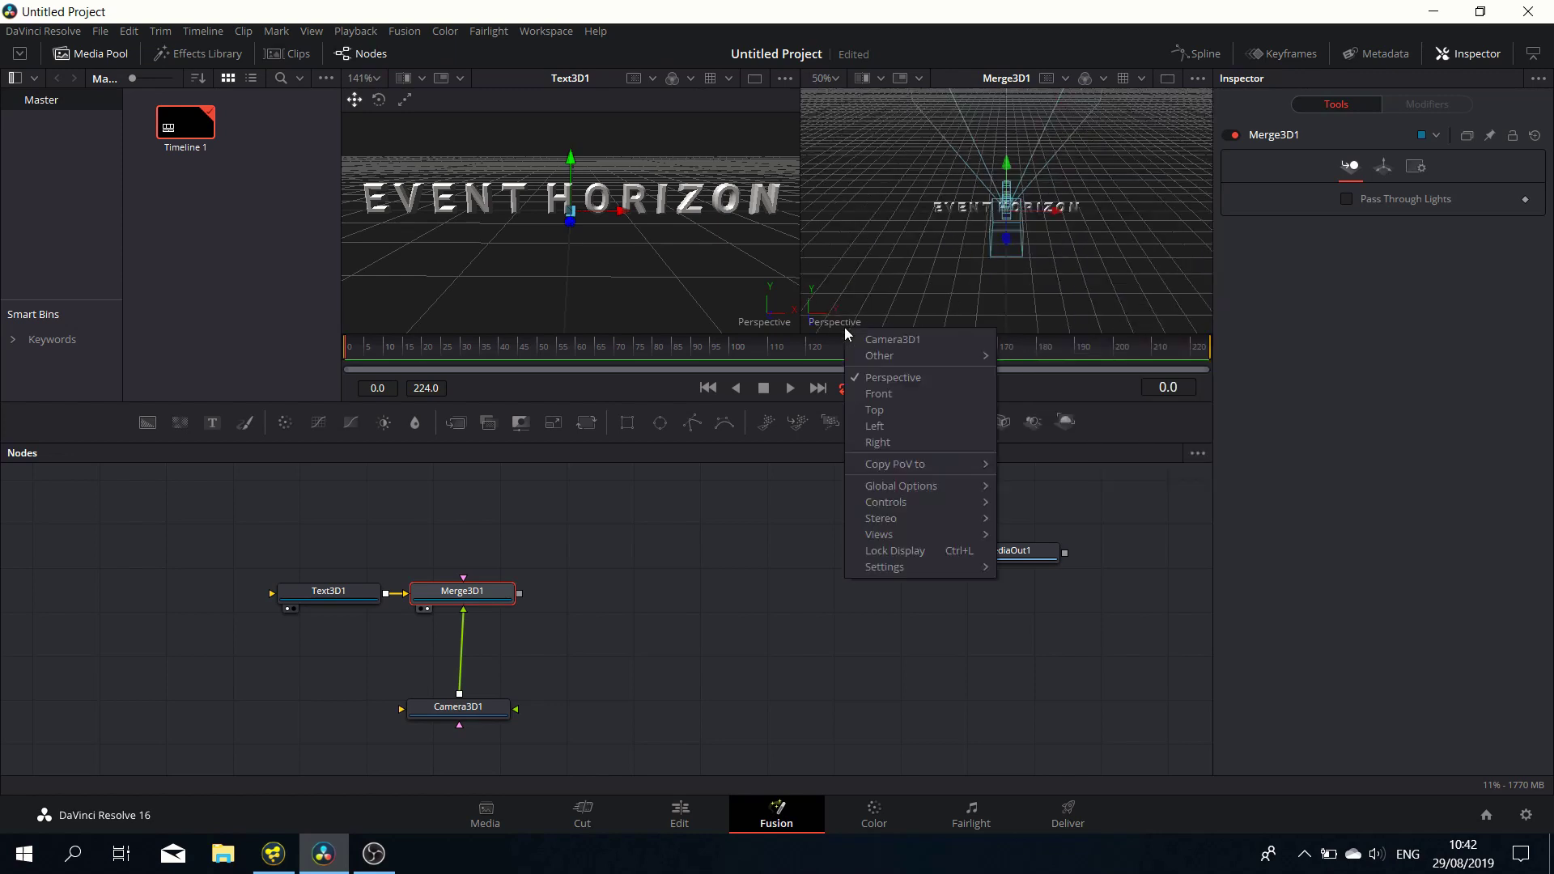
Step: View through Camera3D1, move it in front of the title, and set Orthographic projection
click(936, 341)
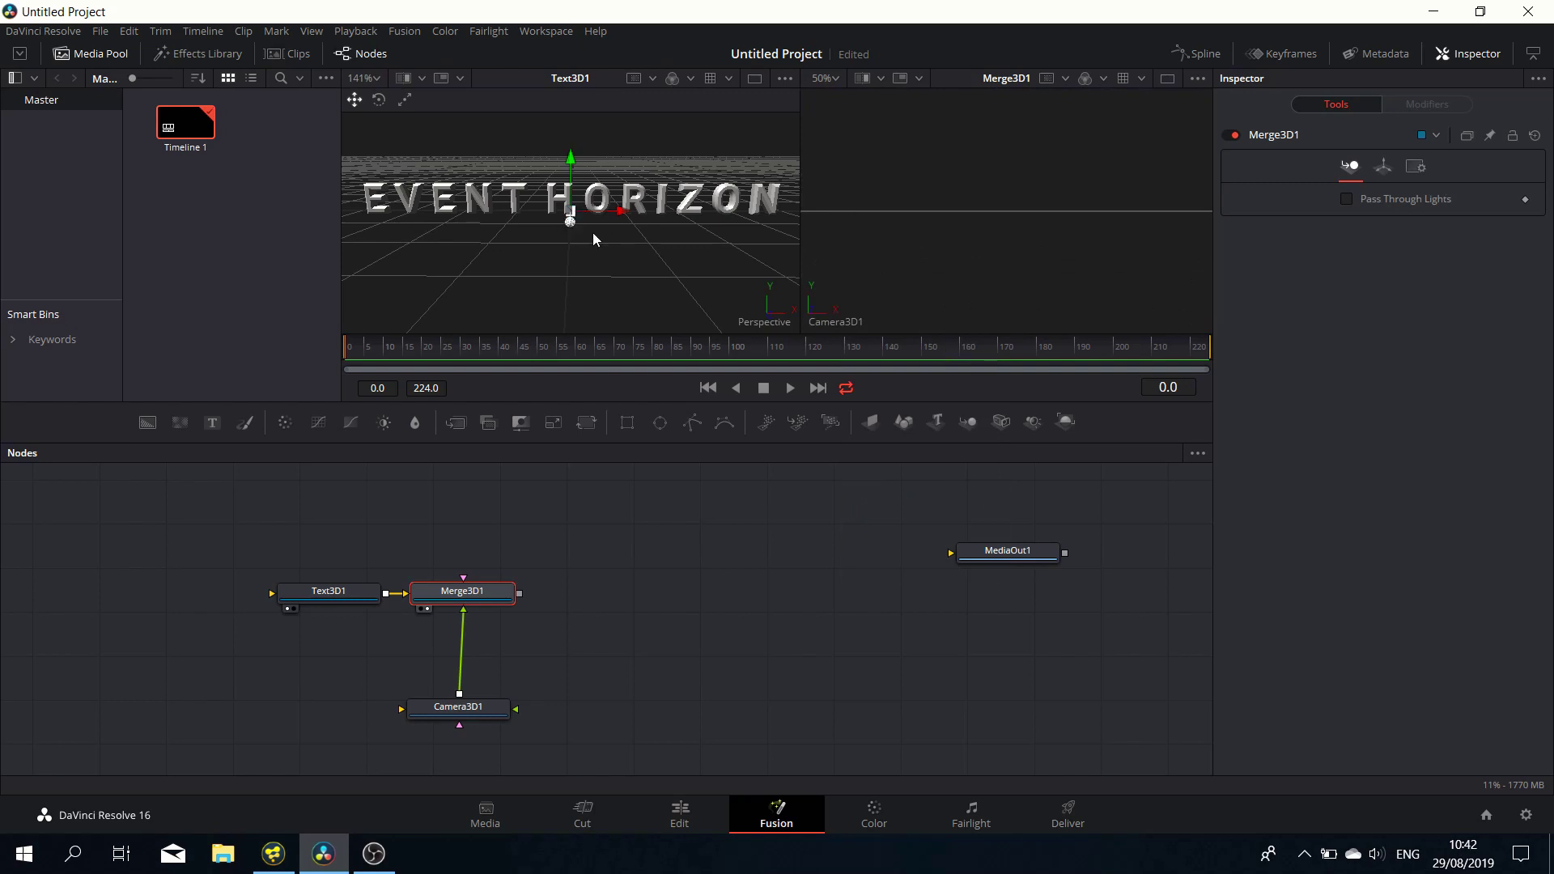
drag(645, 248, 454, 275)
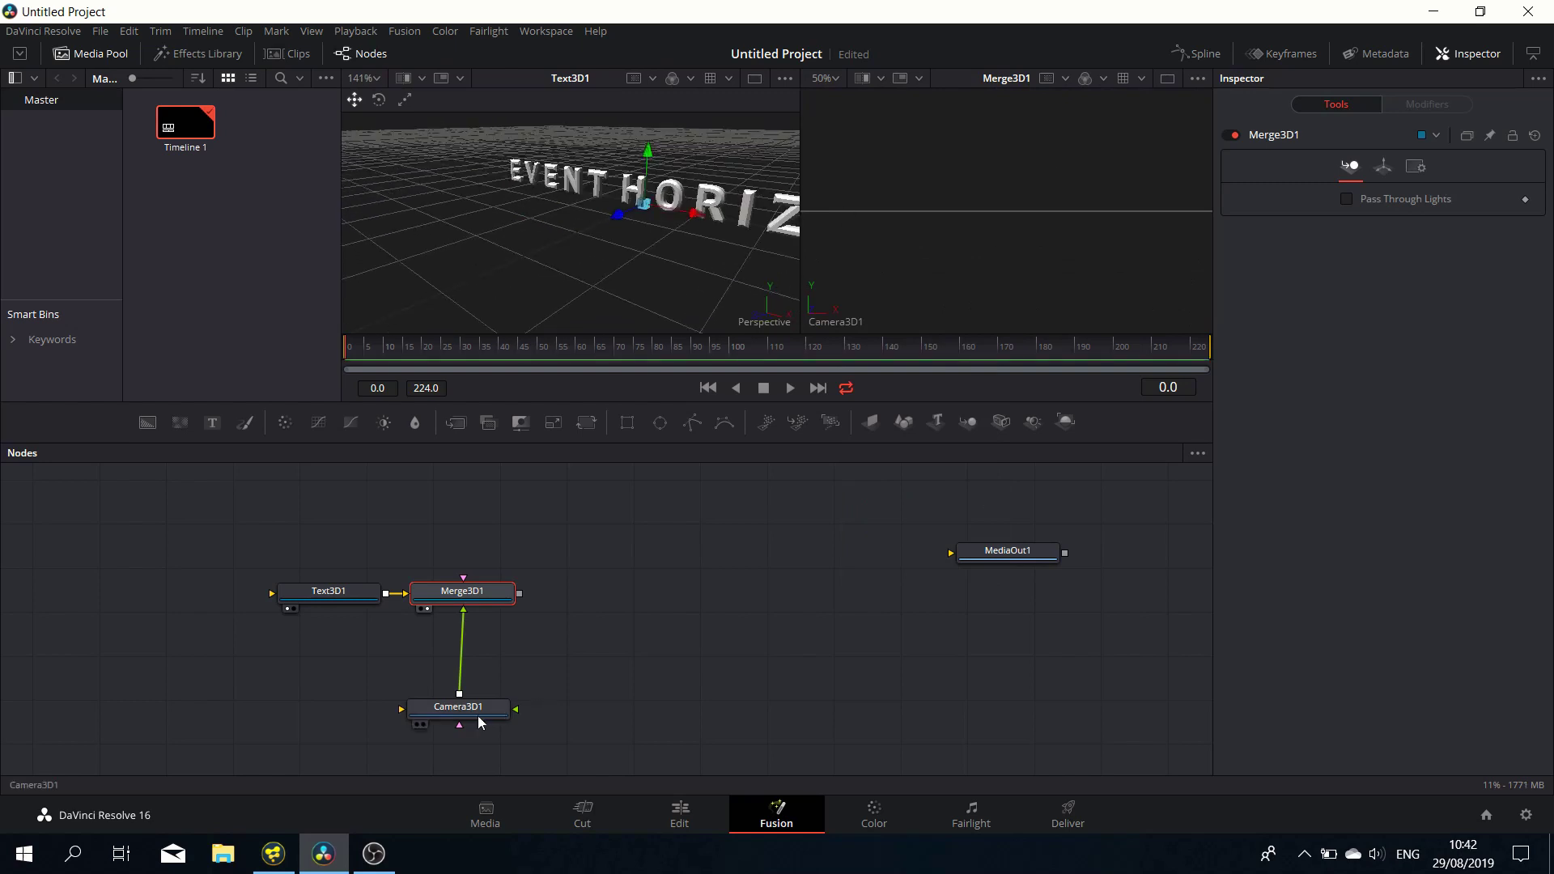
click(486, 708)
drag(627, 212, 390, 318)
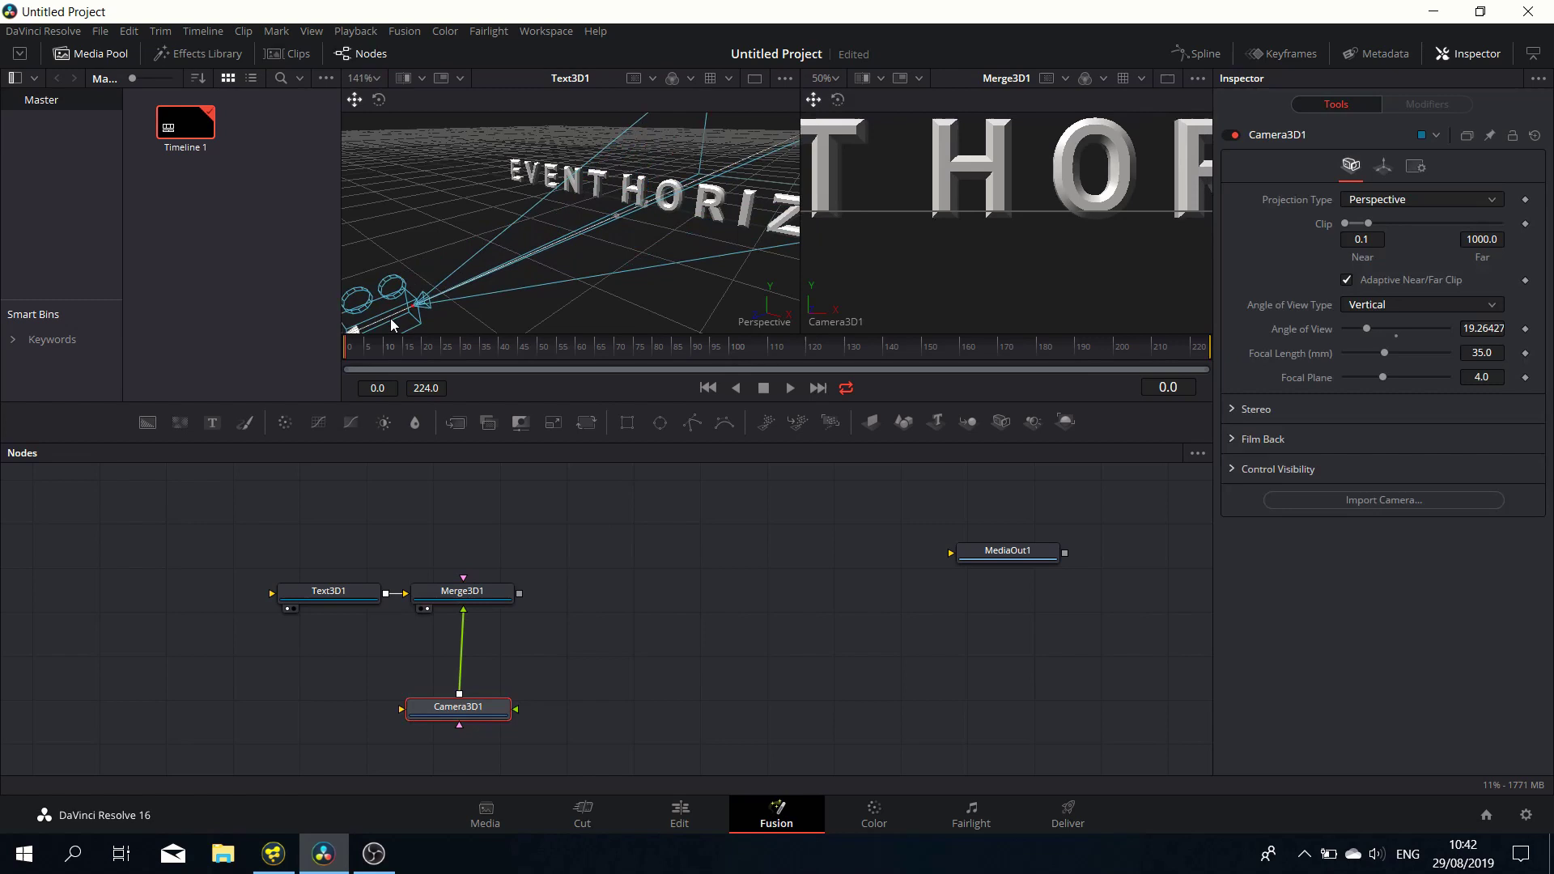
click(1421, 202)
click(1404, 237)
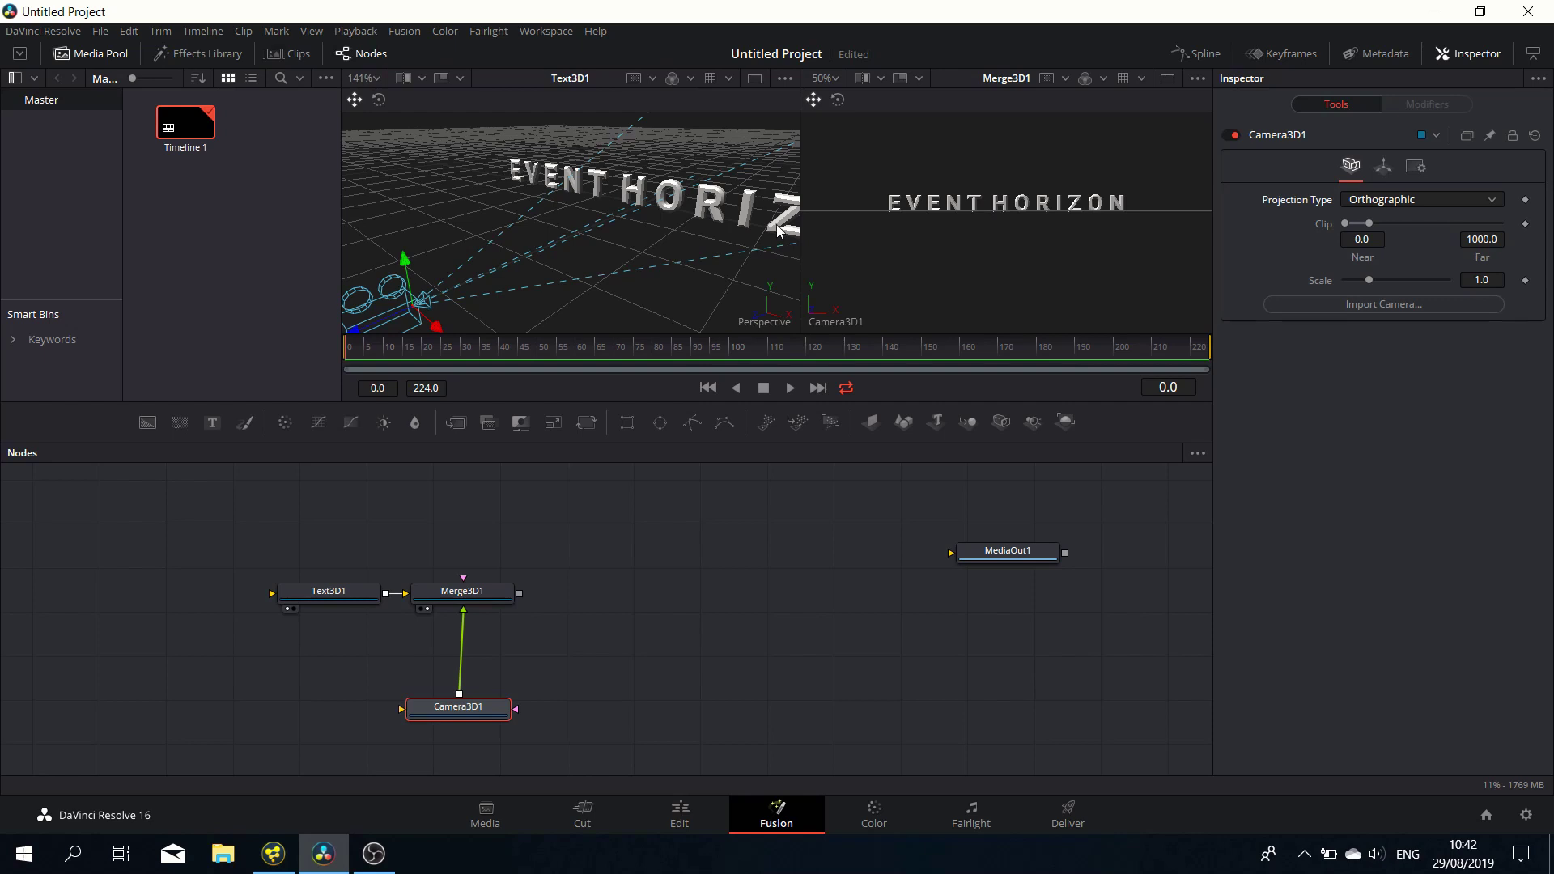
click(485, 602)
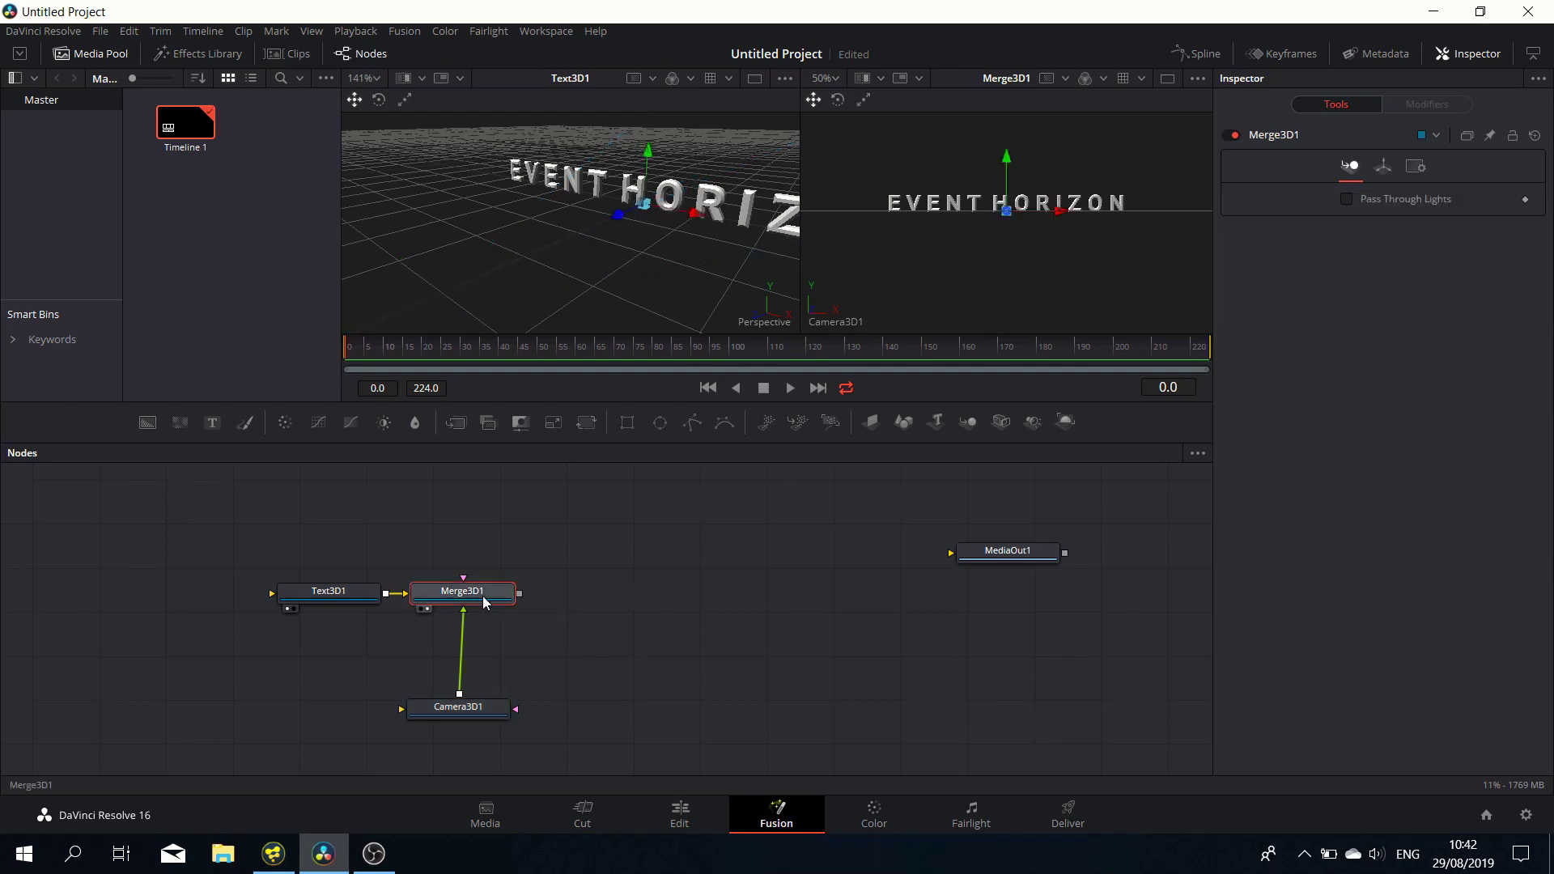
Step: Add a Renderer3D node after the merge and set it to the OpenGL renderer
key(shift+space)
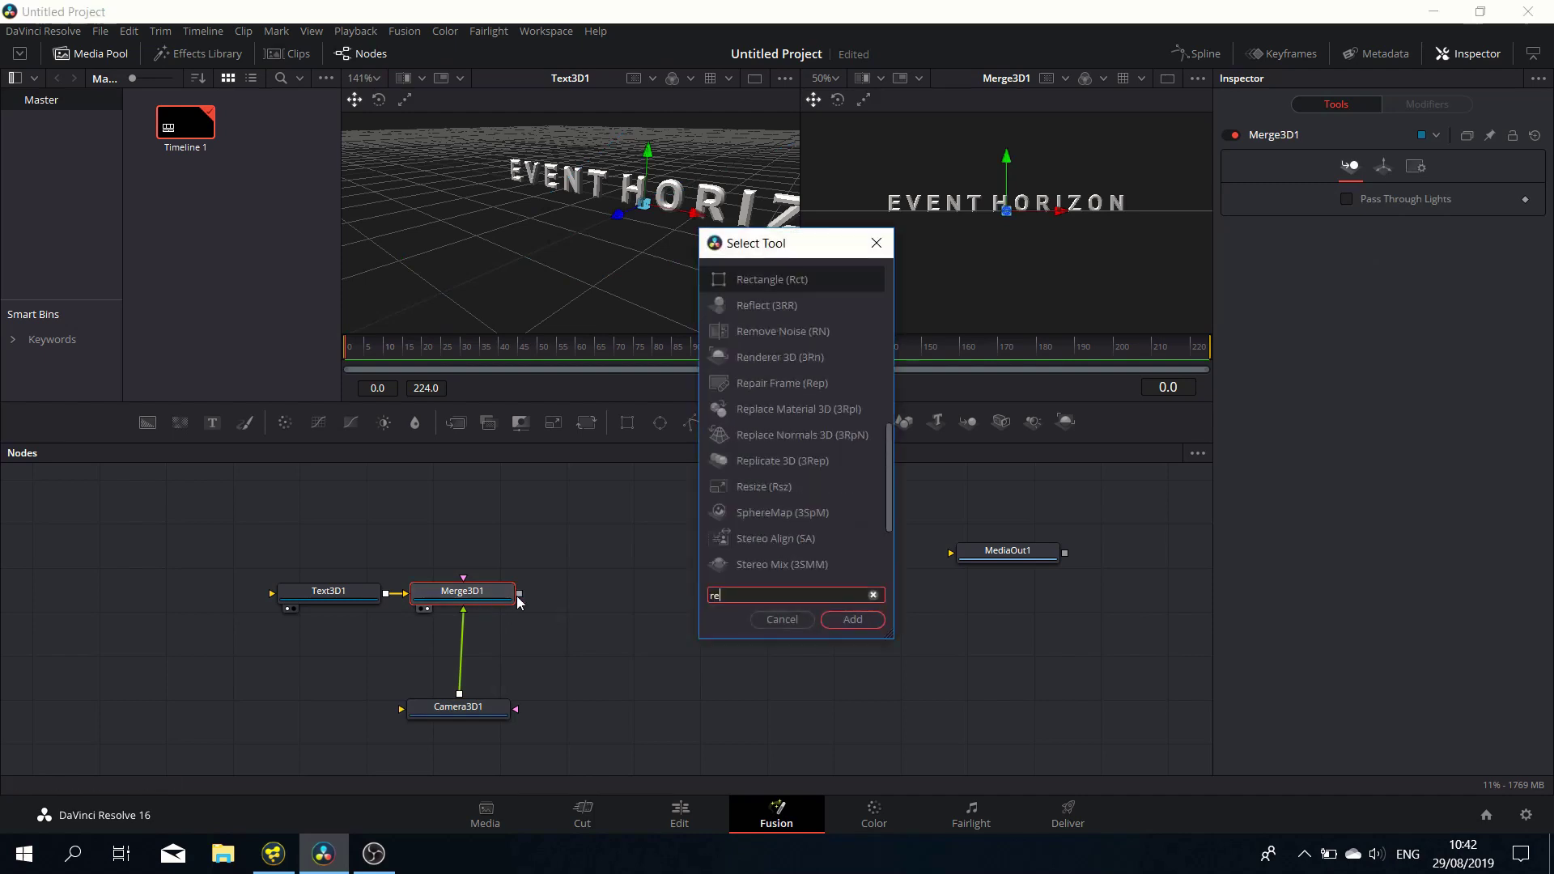
text(render)
key(Return)
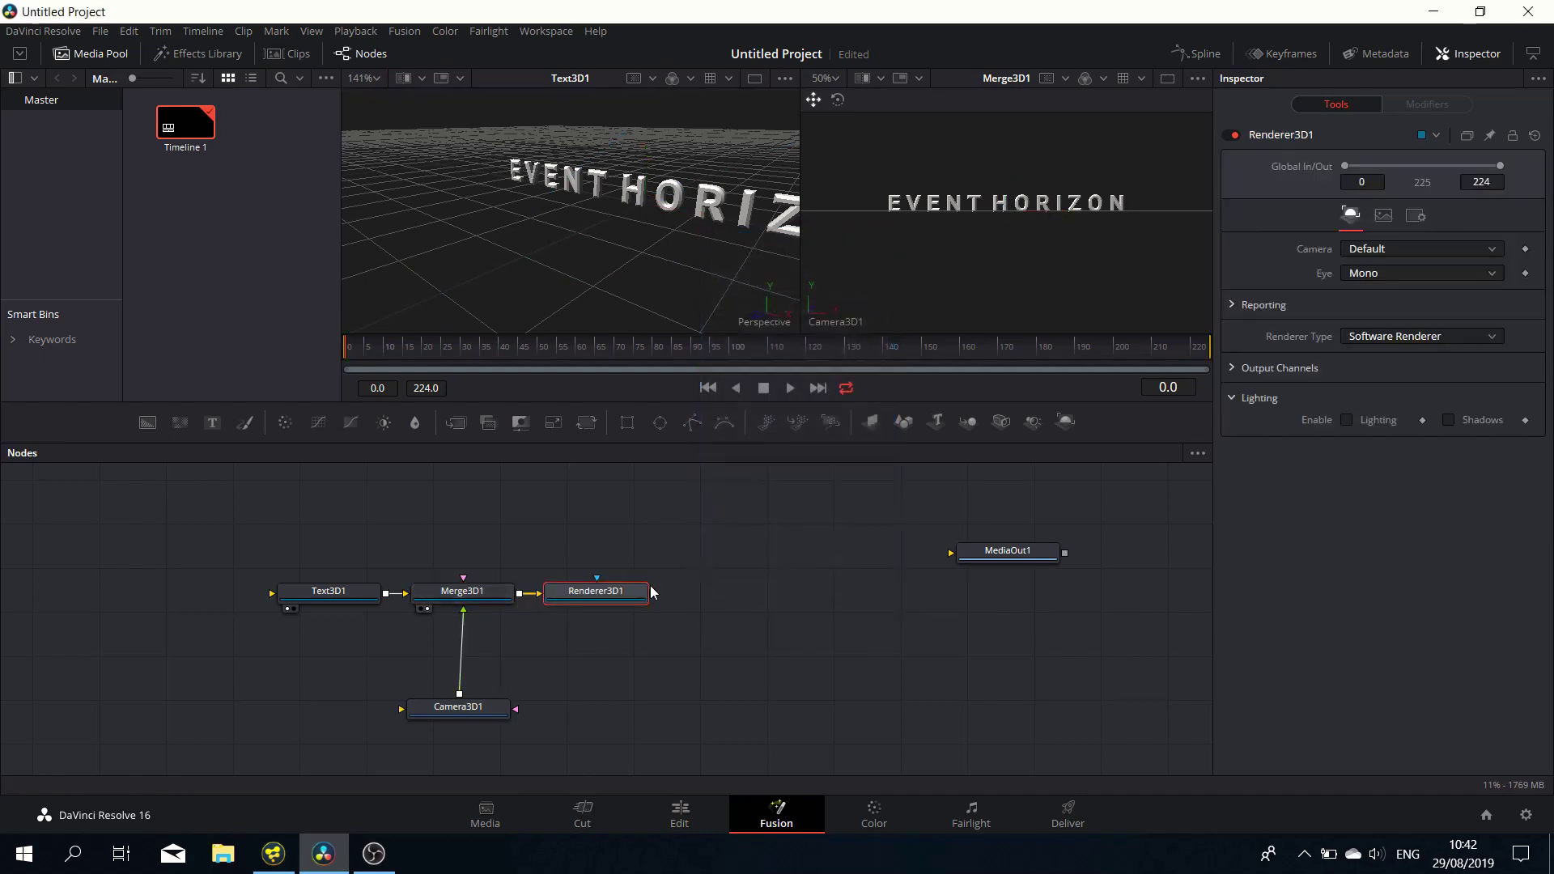
key(2)
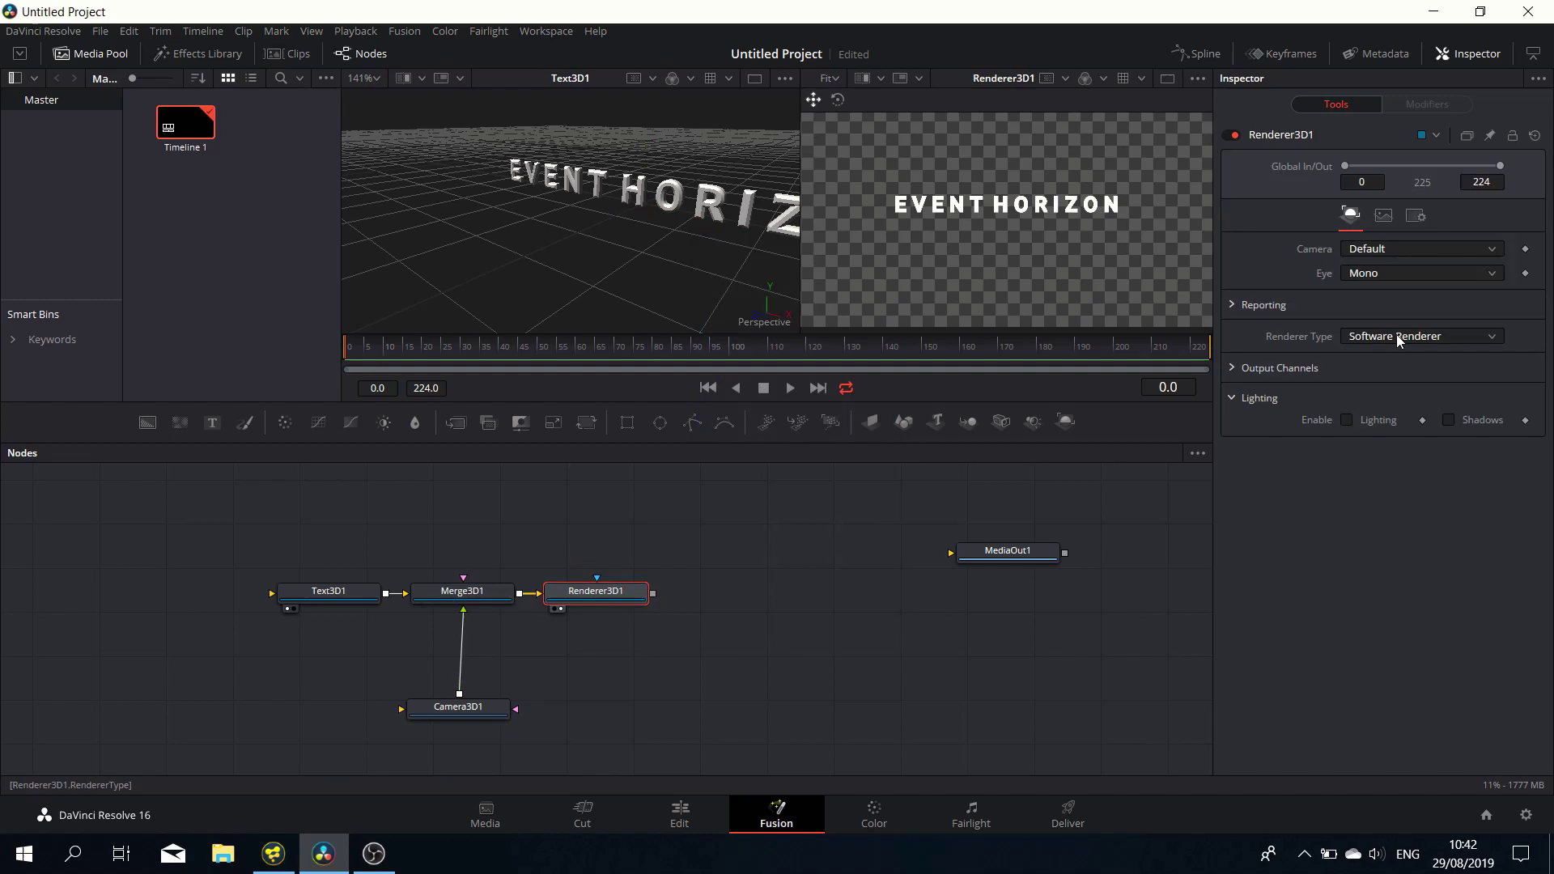
click(1396, 335)
click(1397, 352)
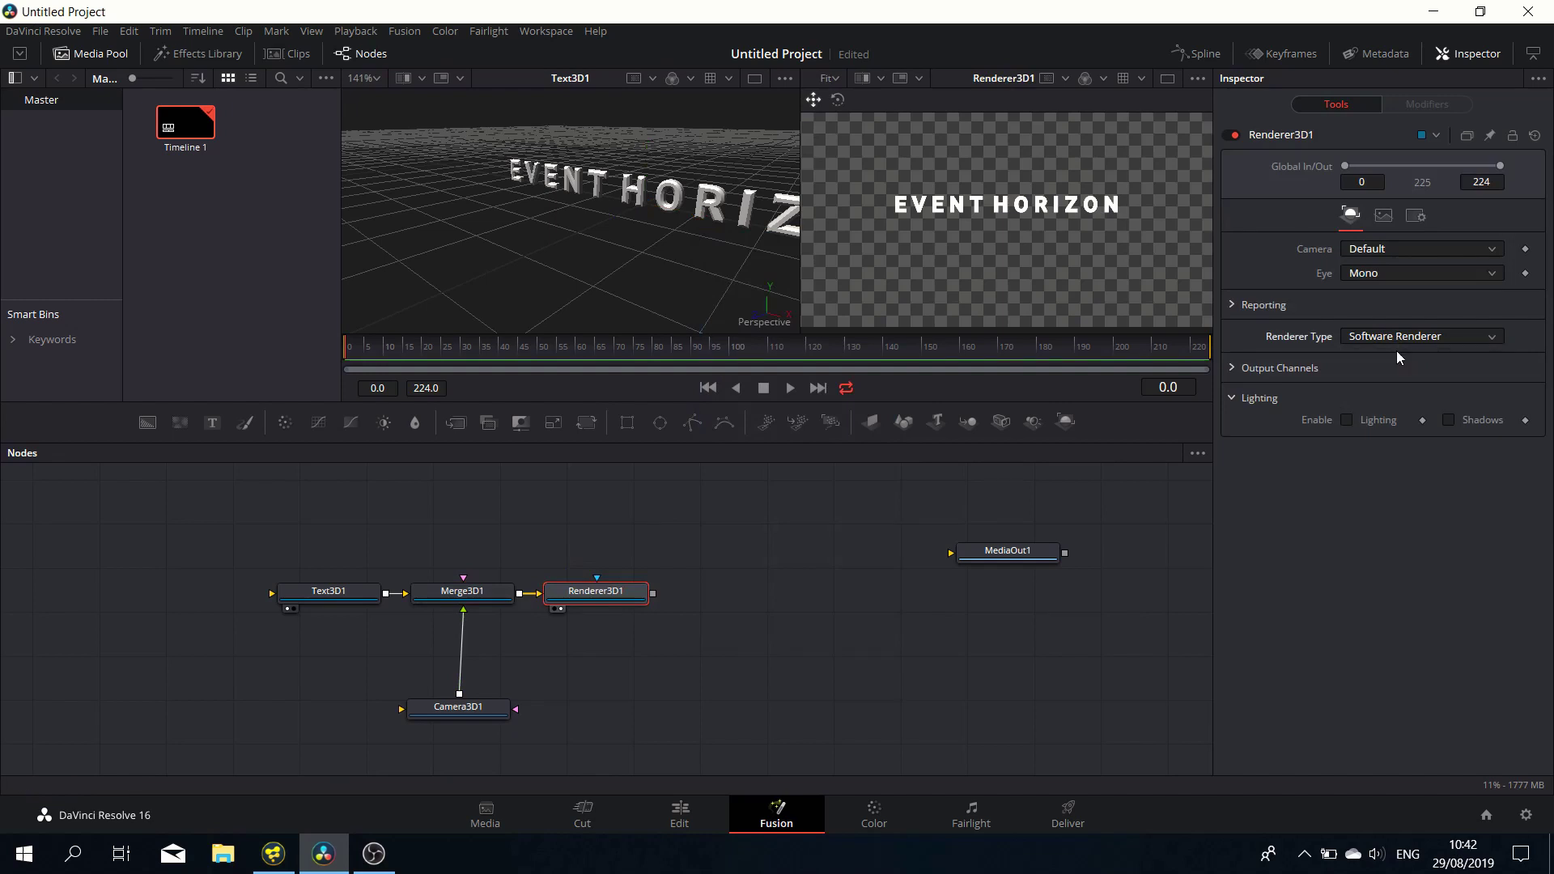
Step: Hide the checkerboard underlay in the render viewer and enable lighting in the render
right_click(1065, 216)
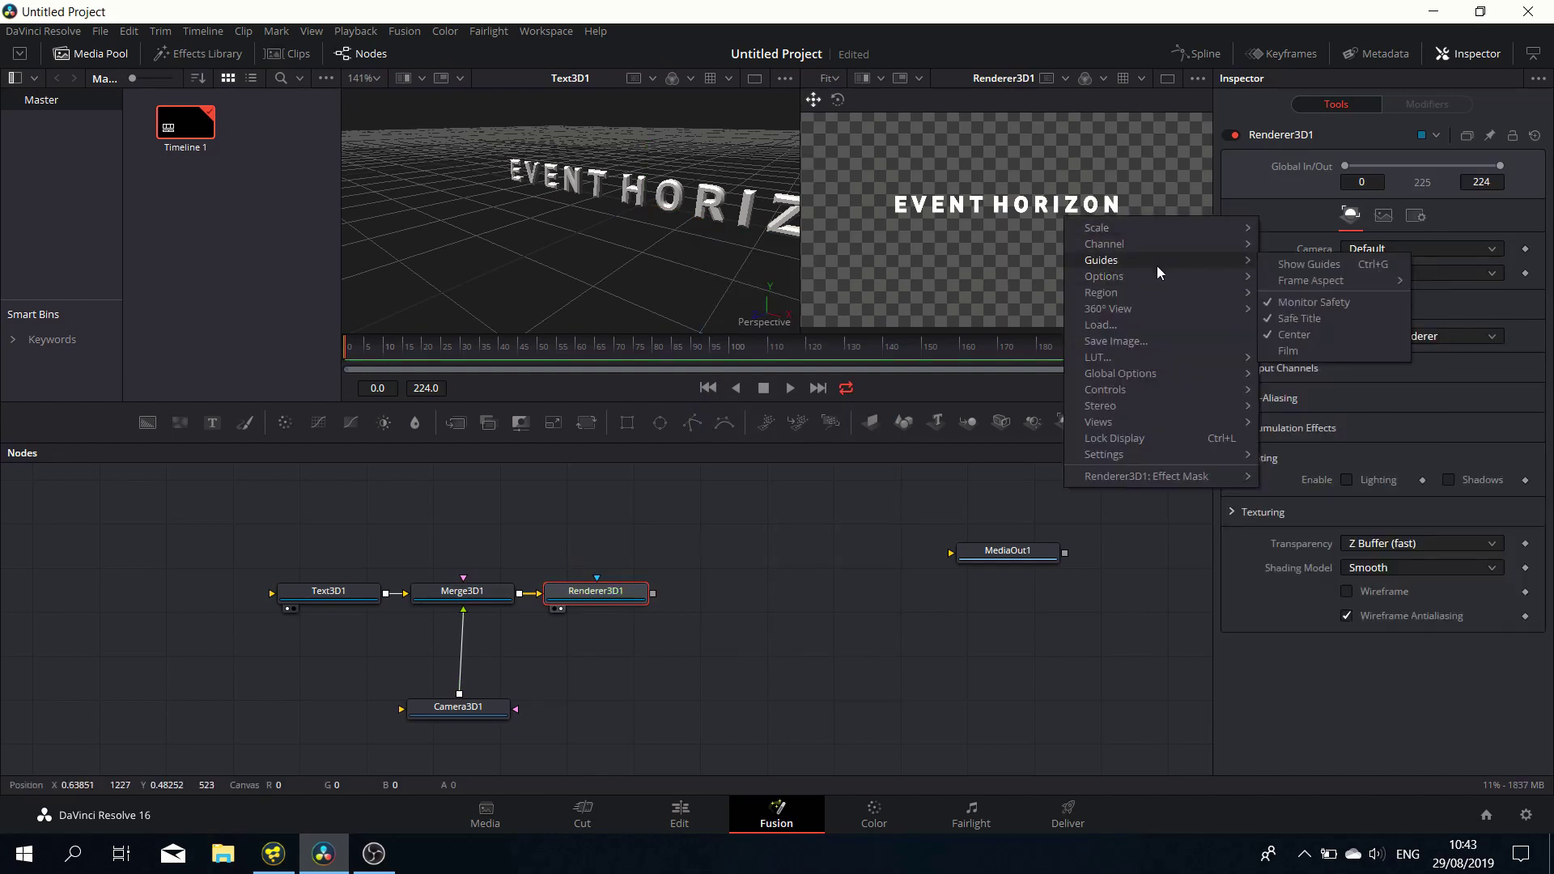
mouse_move(1153, 277)
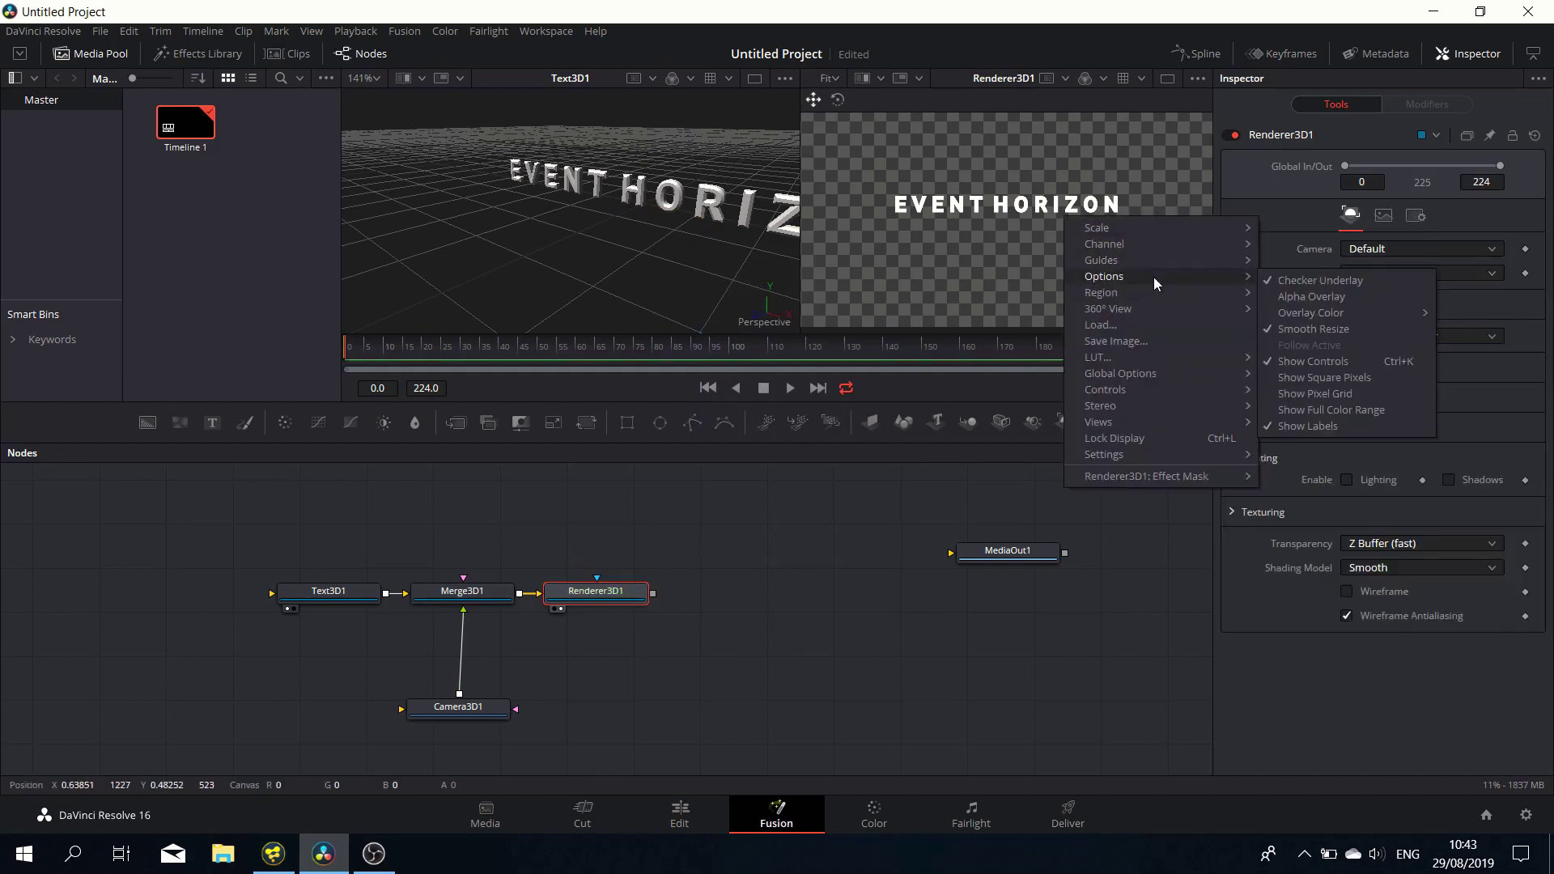
click(1326, 280)
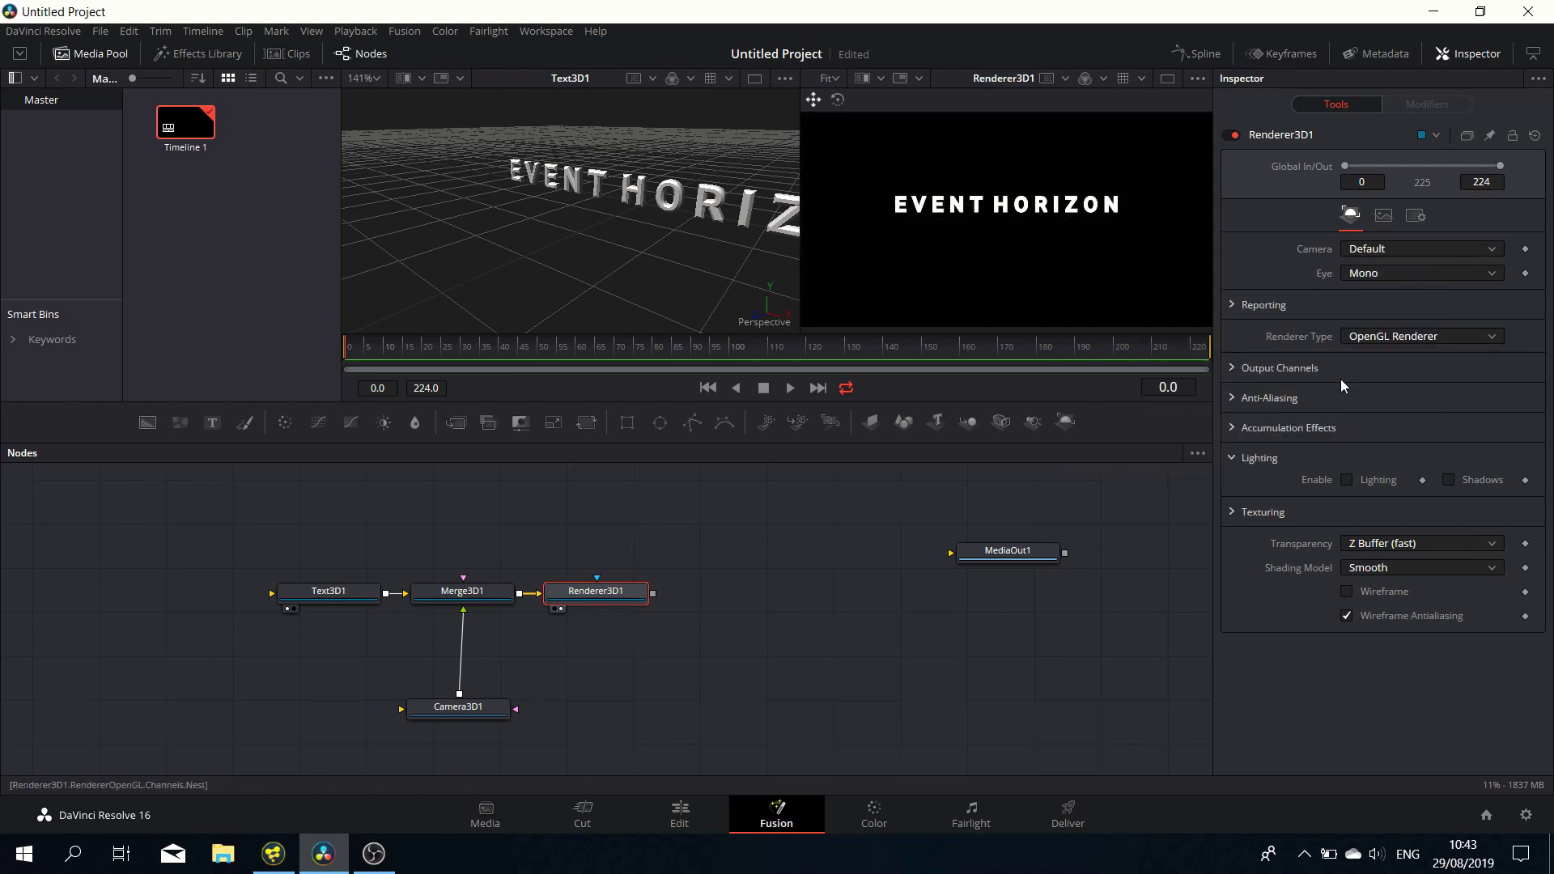
click(1350, 479)
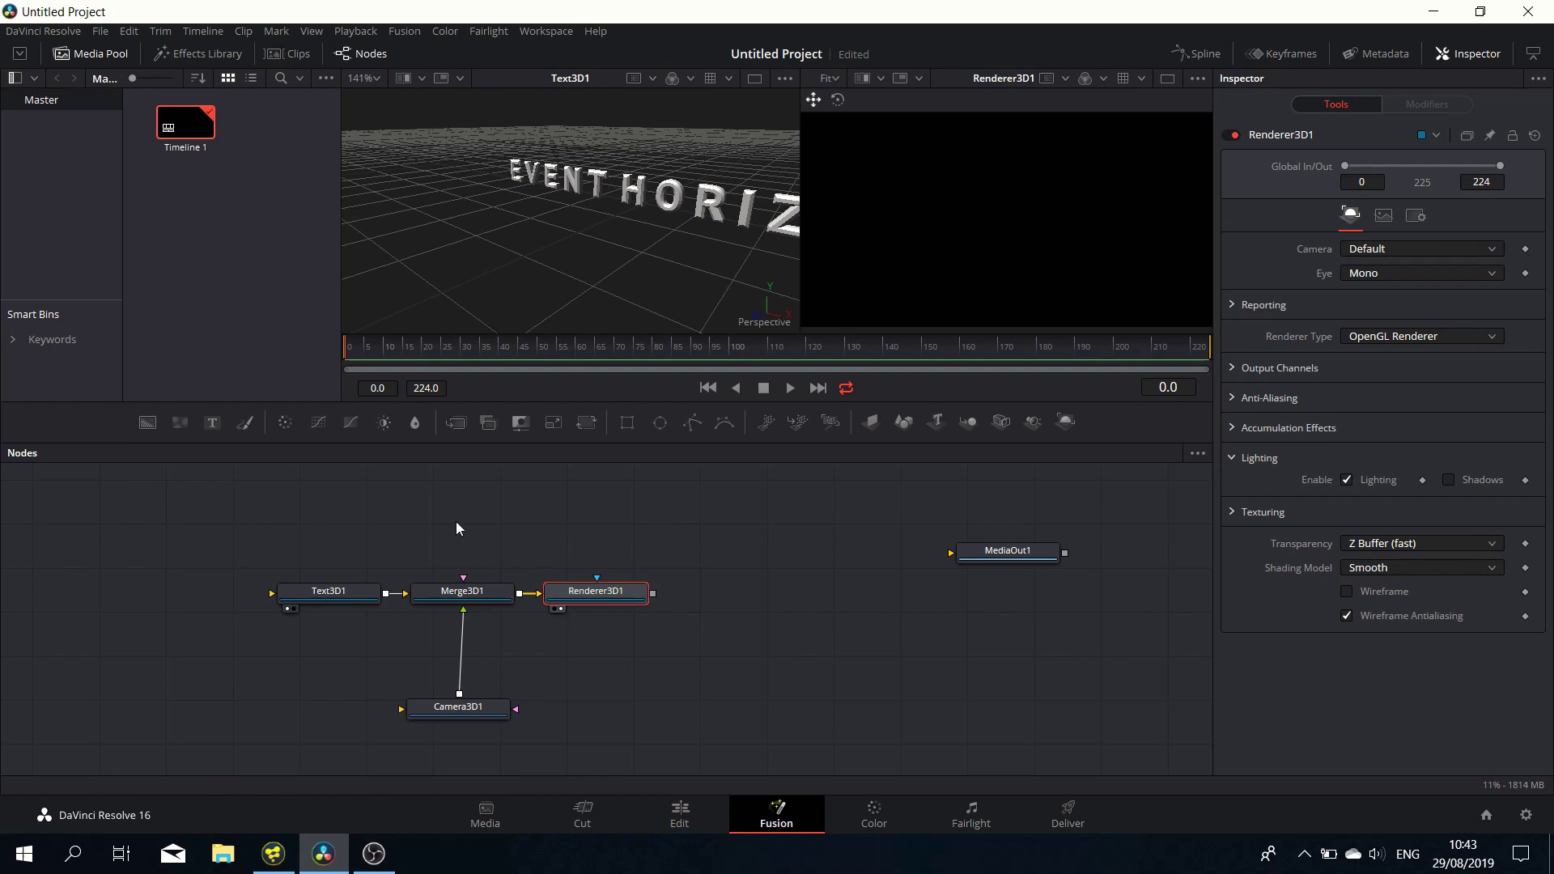
Step: Add PointLight1, connect it to Merge3D1, and place it left of EVENT
key(shift+space)
text(point)
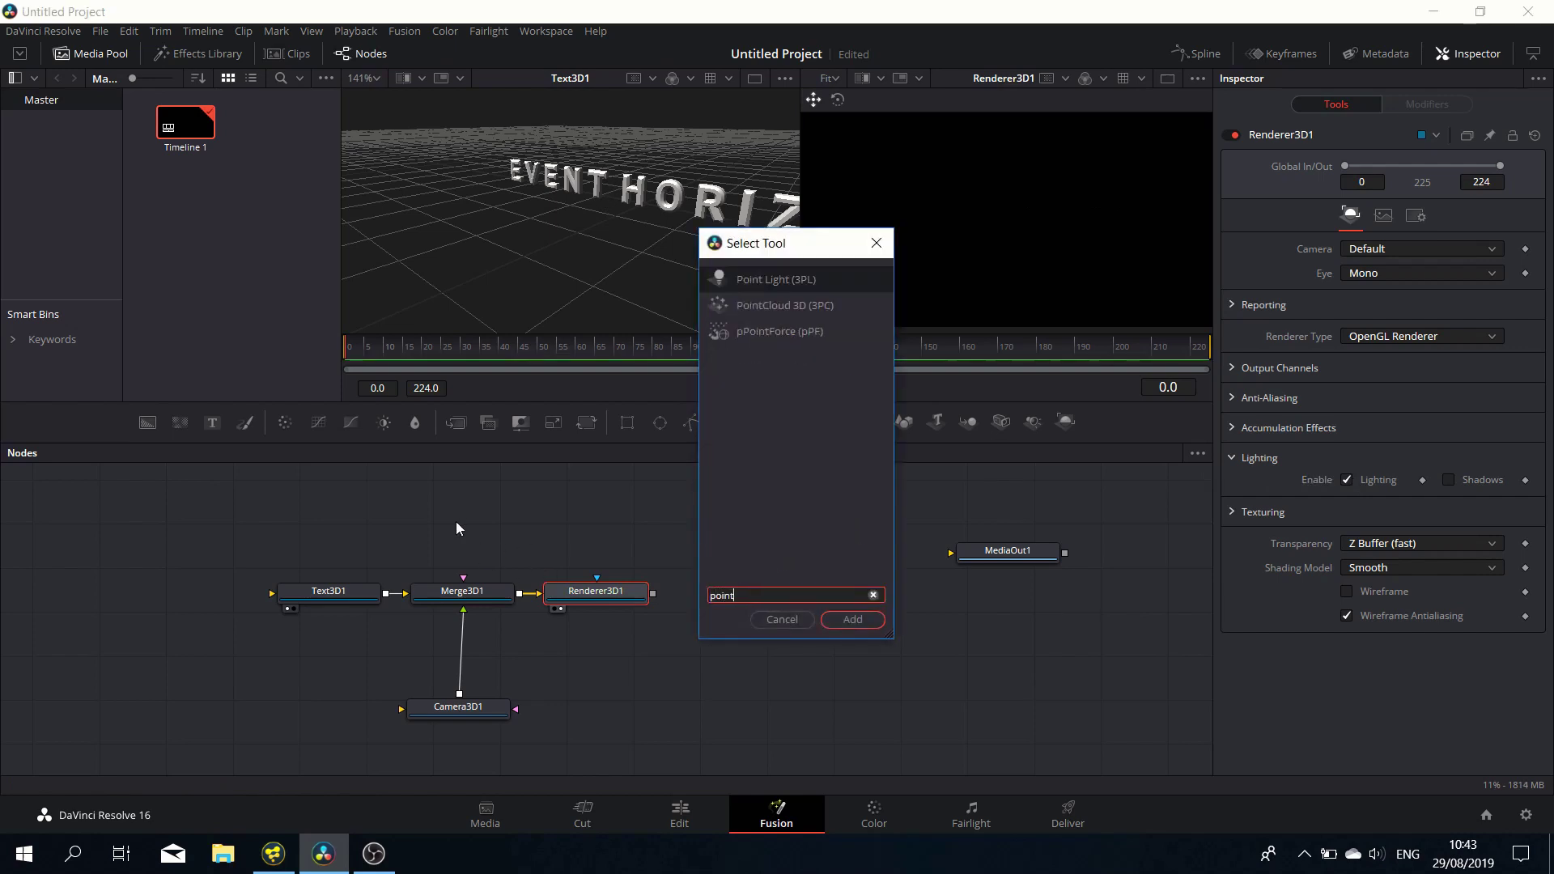
key(Return)
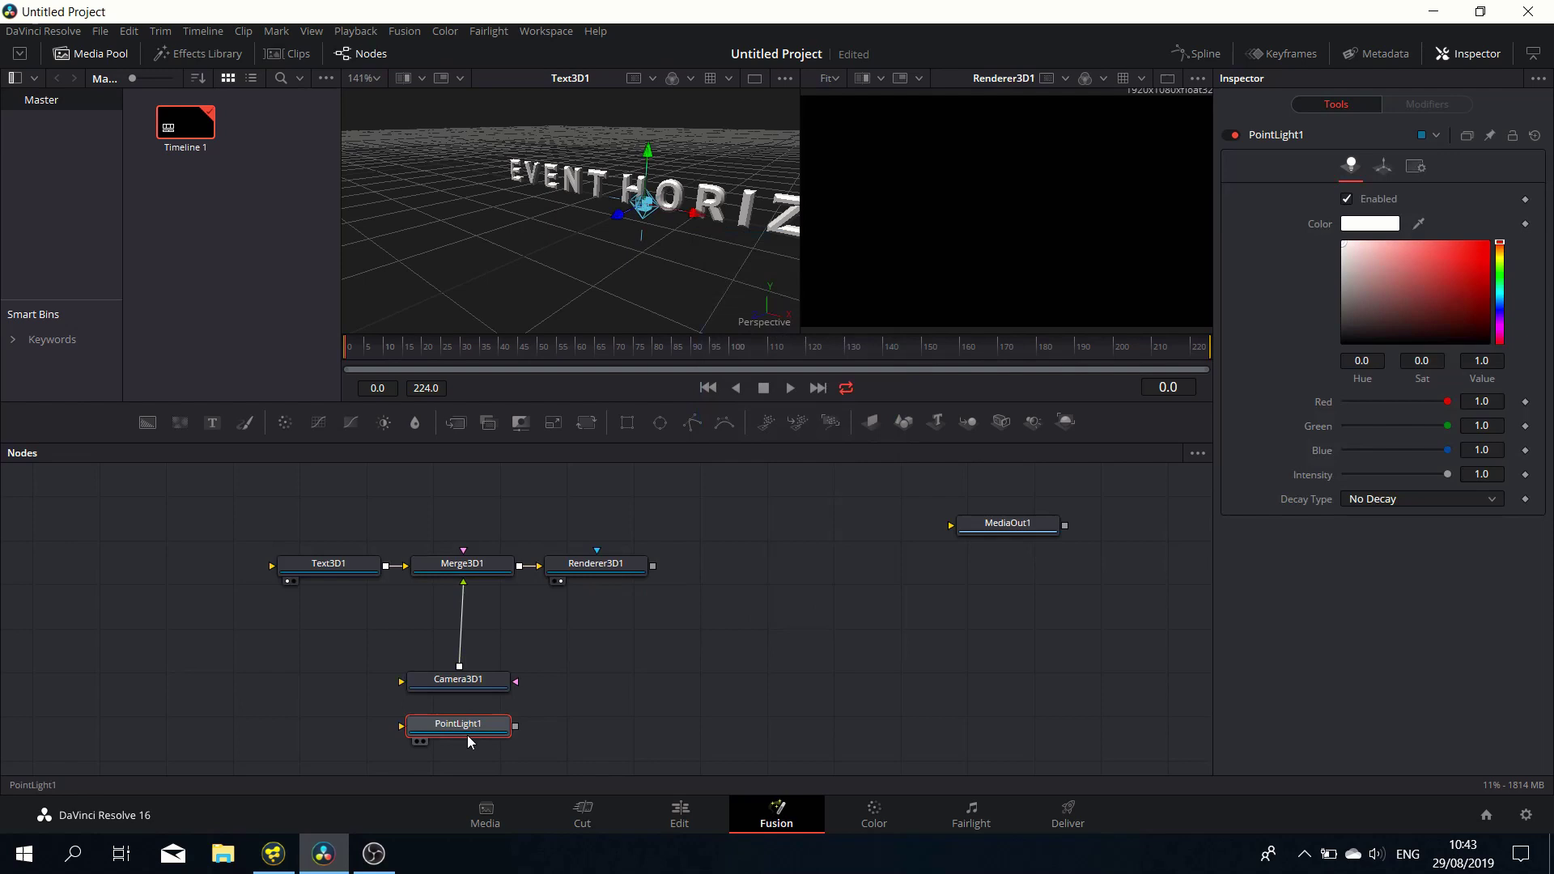
drag(468, 732, 447, 676)
drag(387, 540, 438, 552)
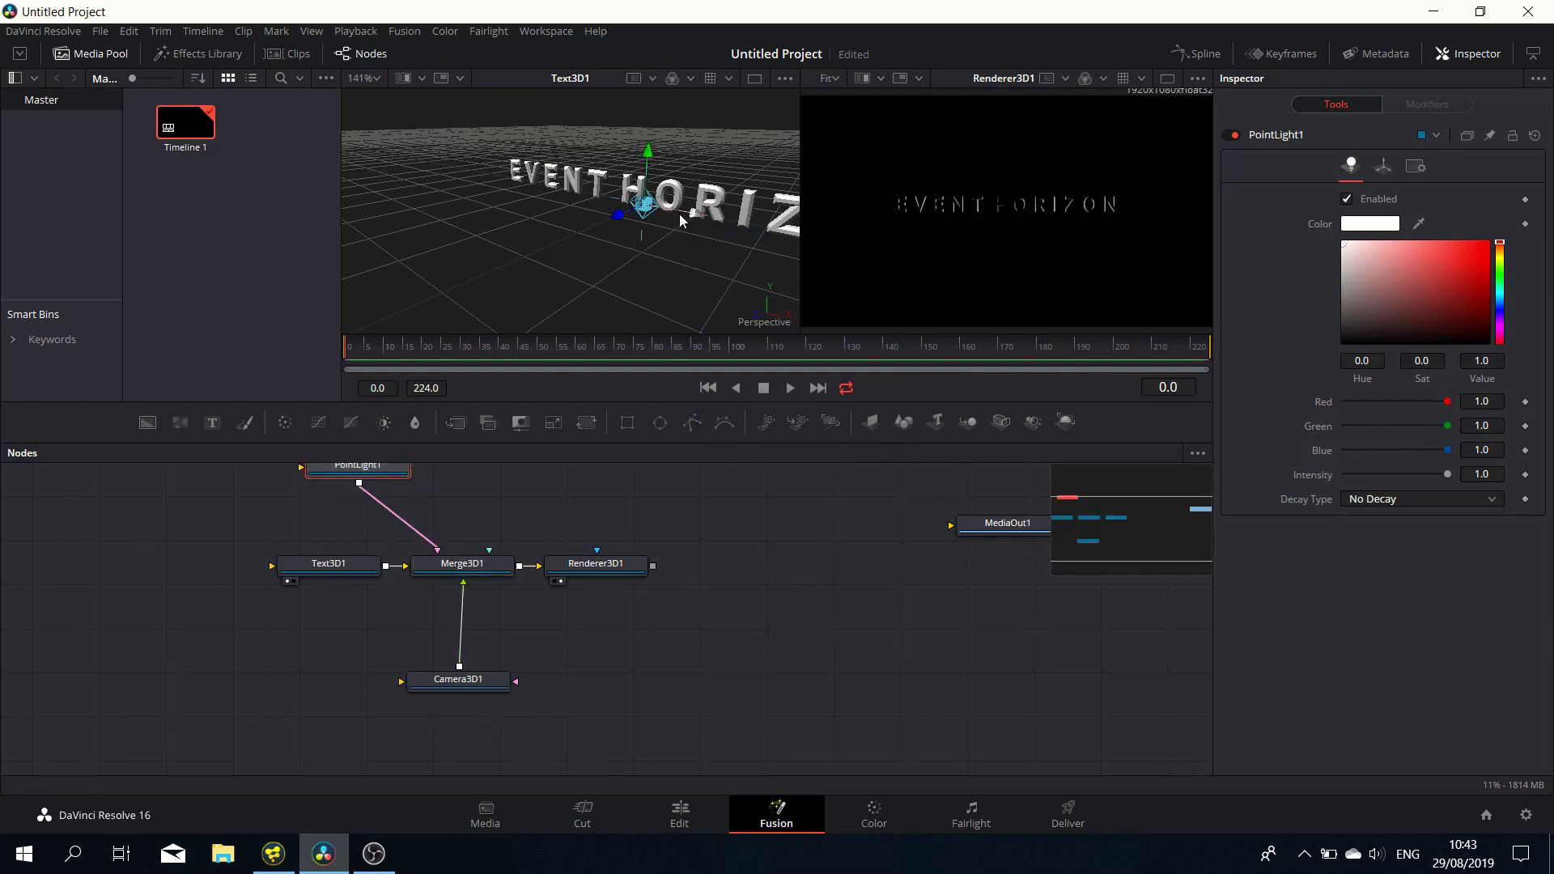
drag(698, 225, 407, 190)
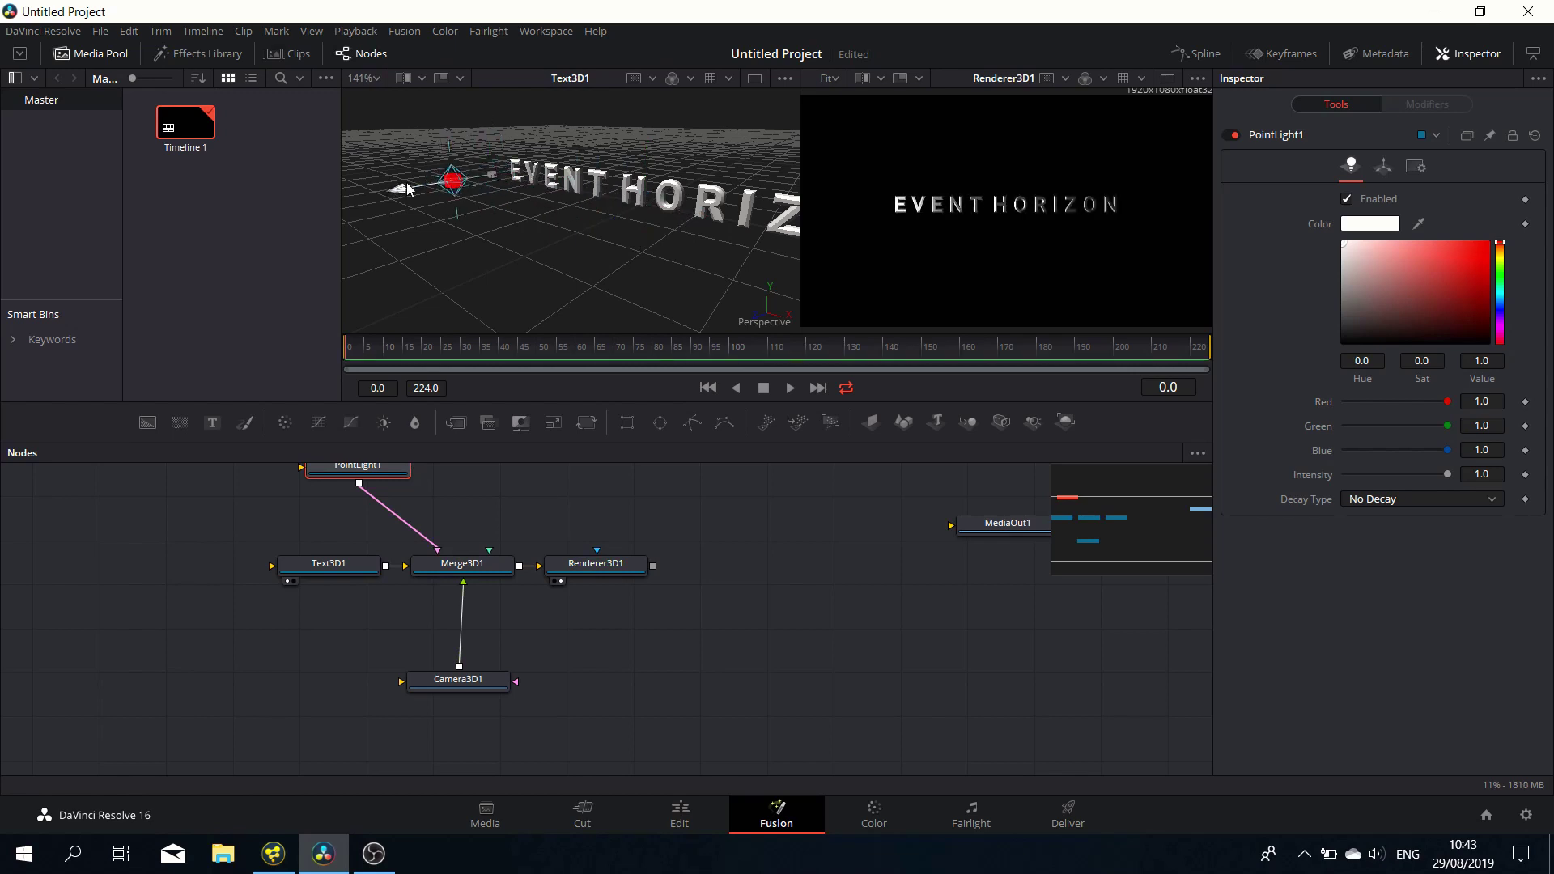
click(678, 639)
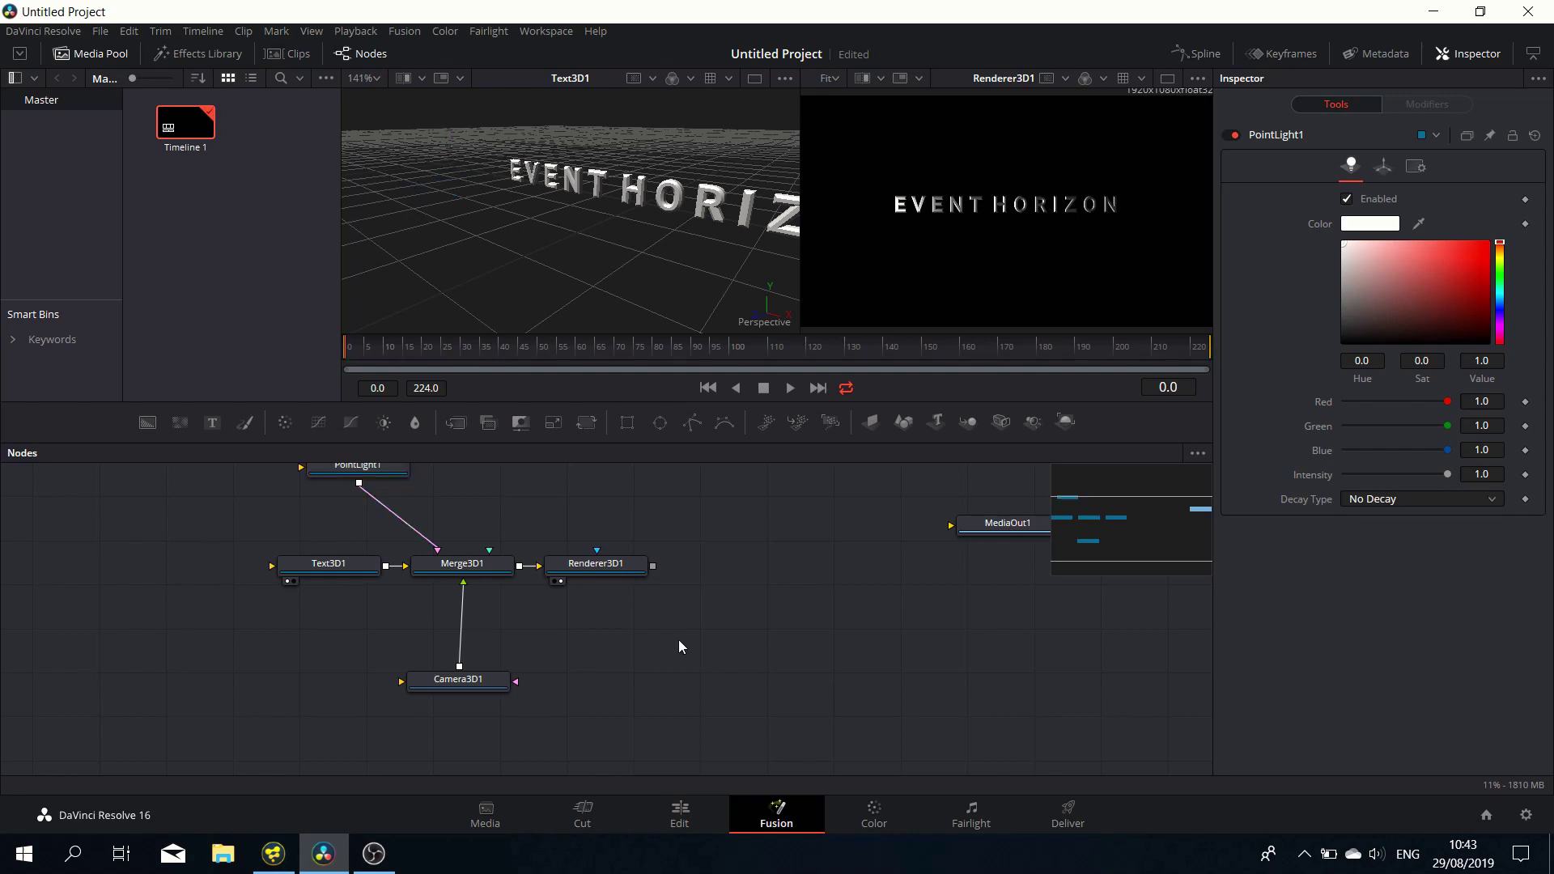
Step: Add PointLight2 beside it and position it below the end of HORIZON
key(shift+space)
text(point)
key(Return)
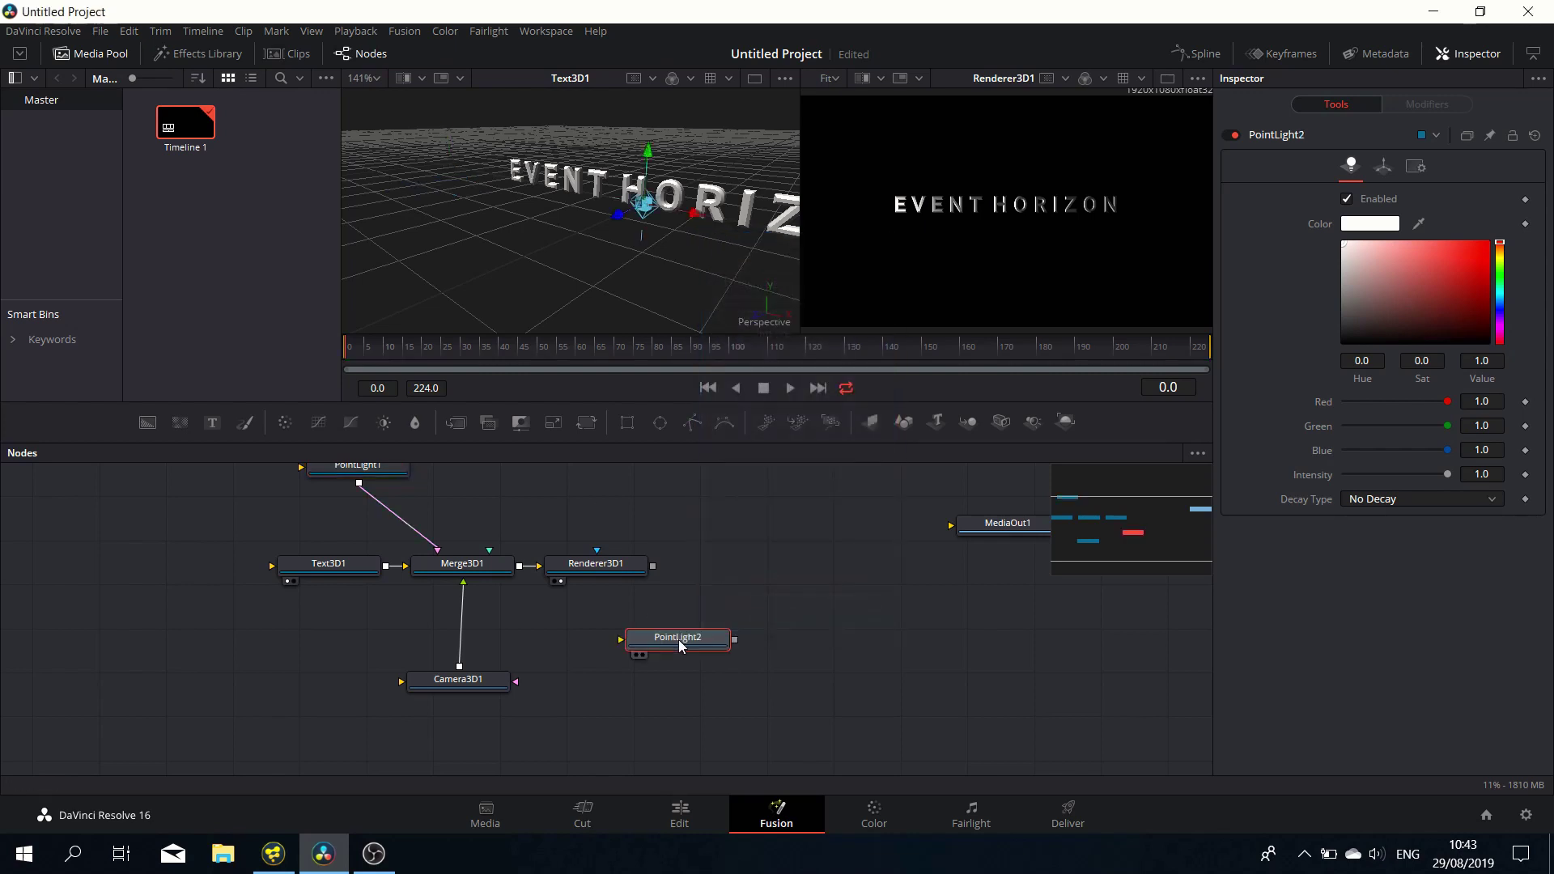
drag(679, 641, 463, 564)
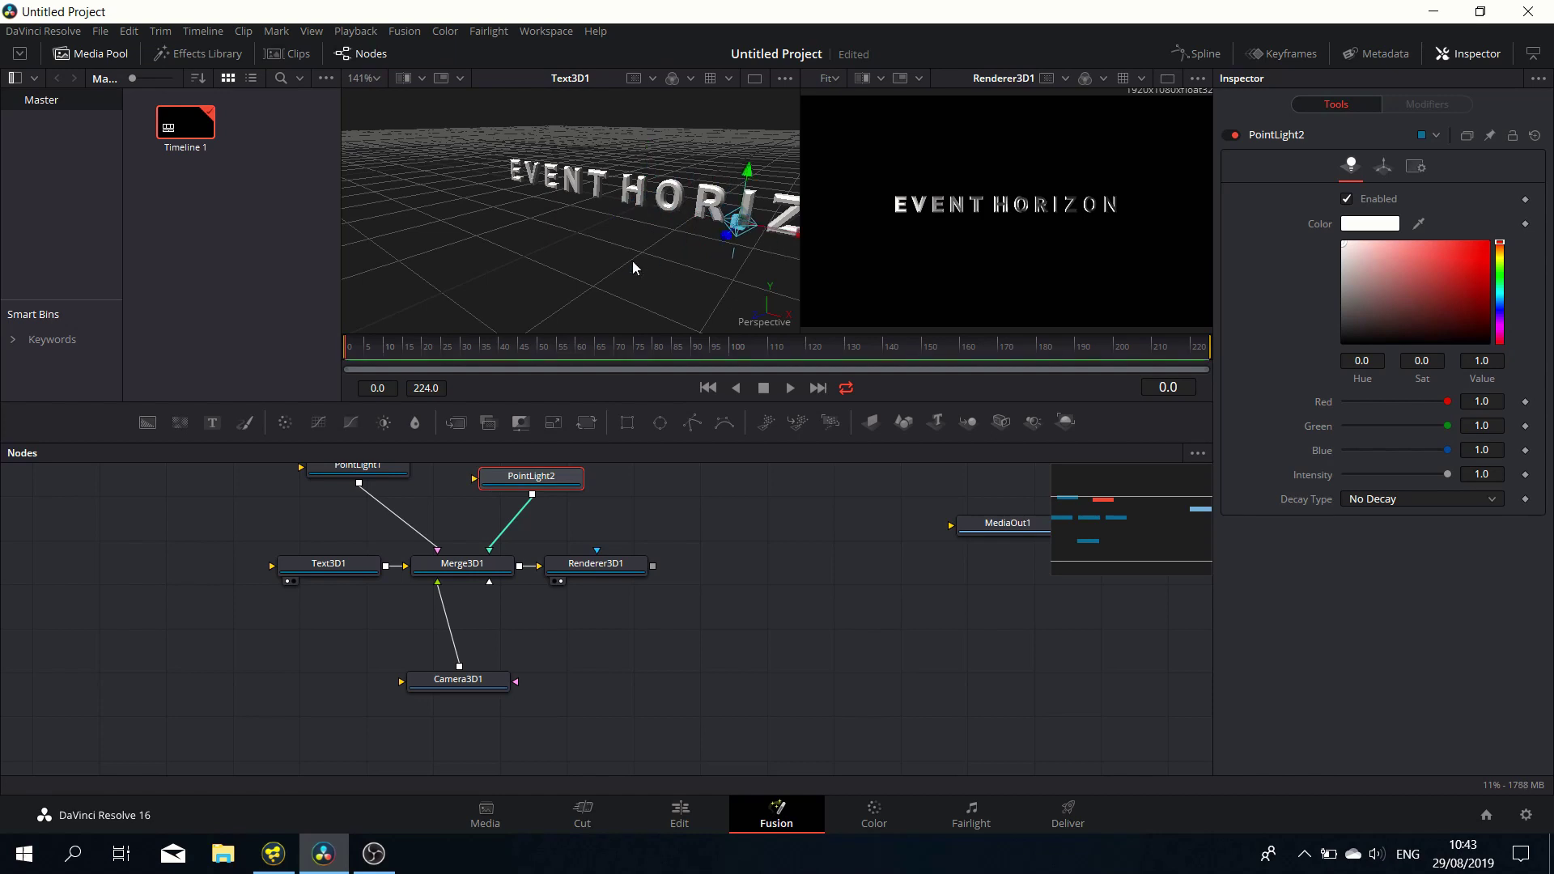
drag(633, 260, 497, 237)
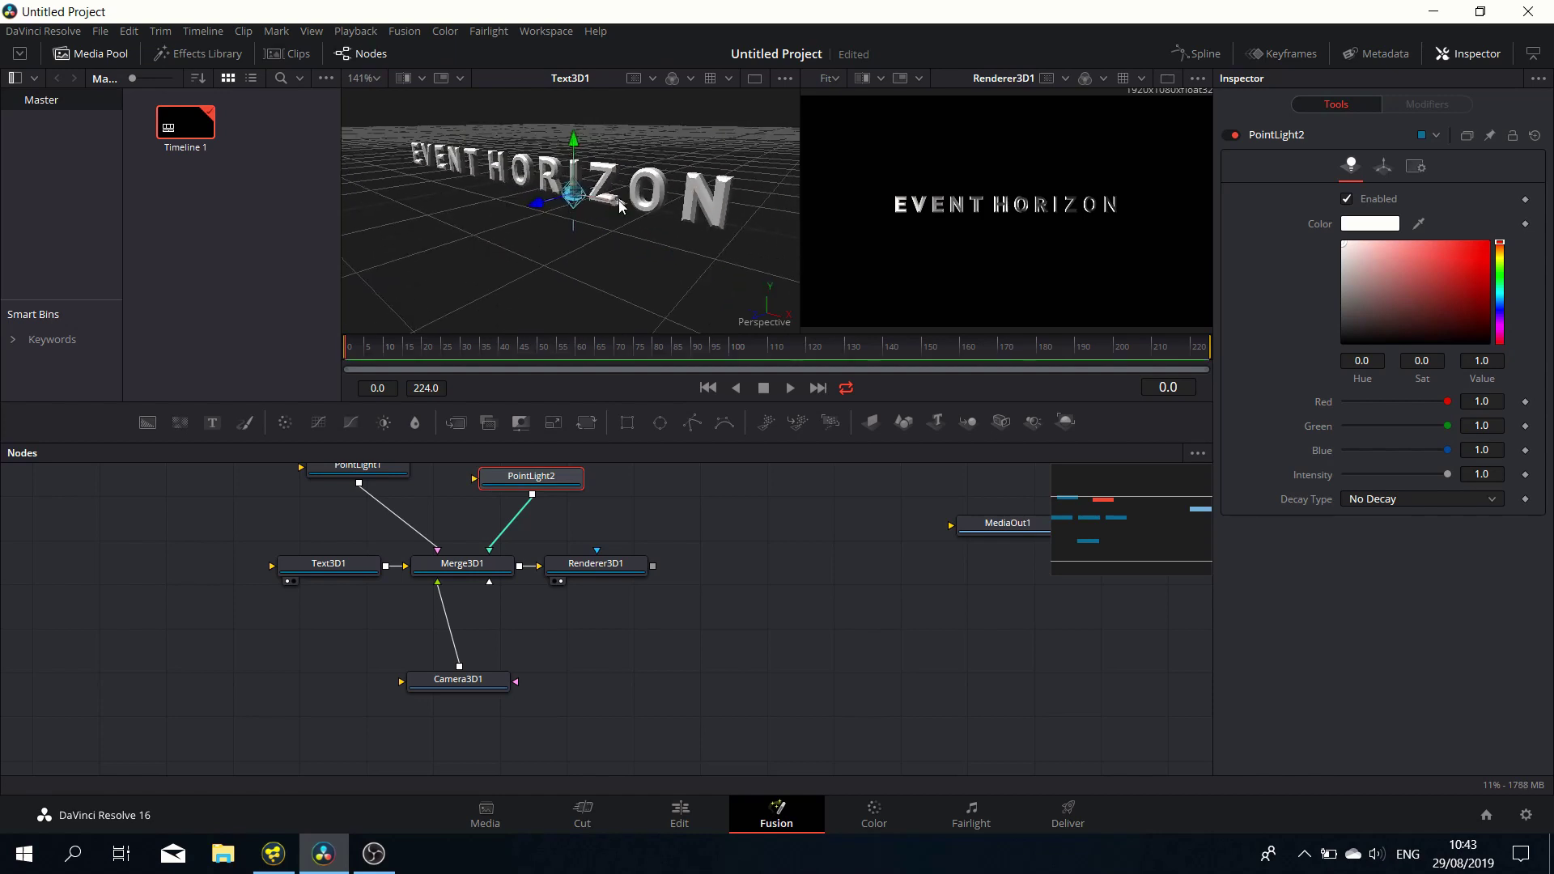
drag(620, 207, 635, 259)
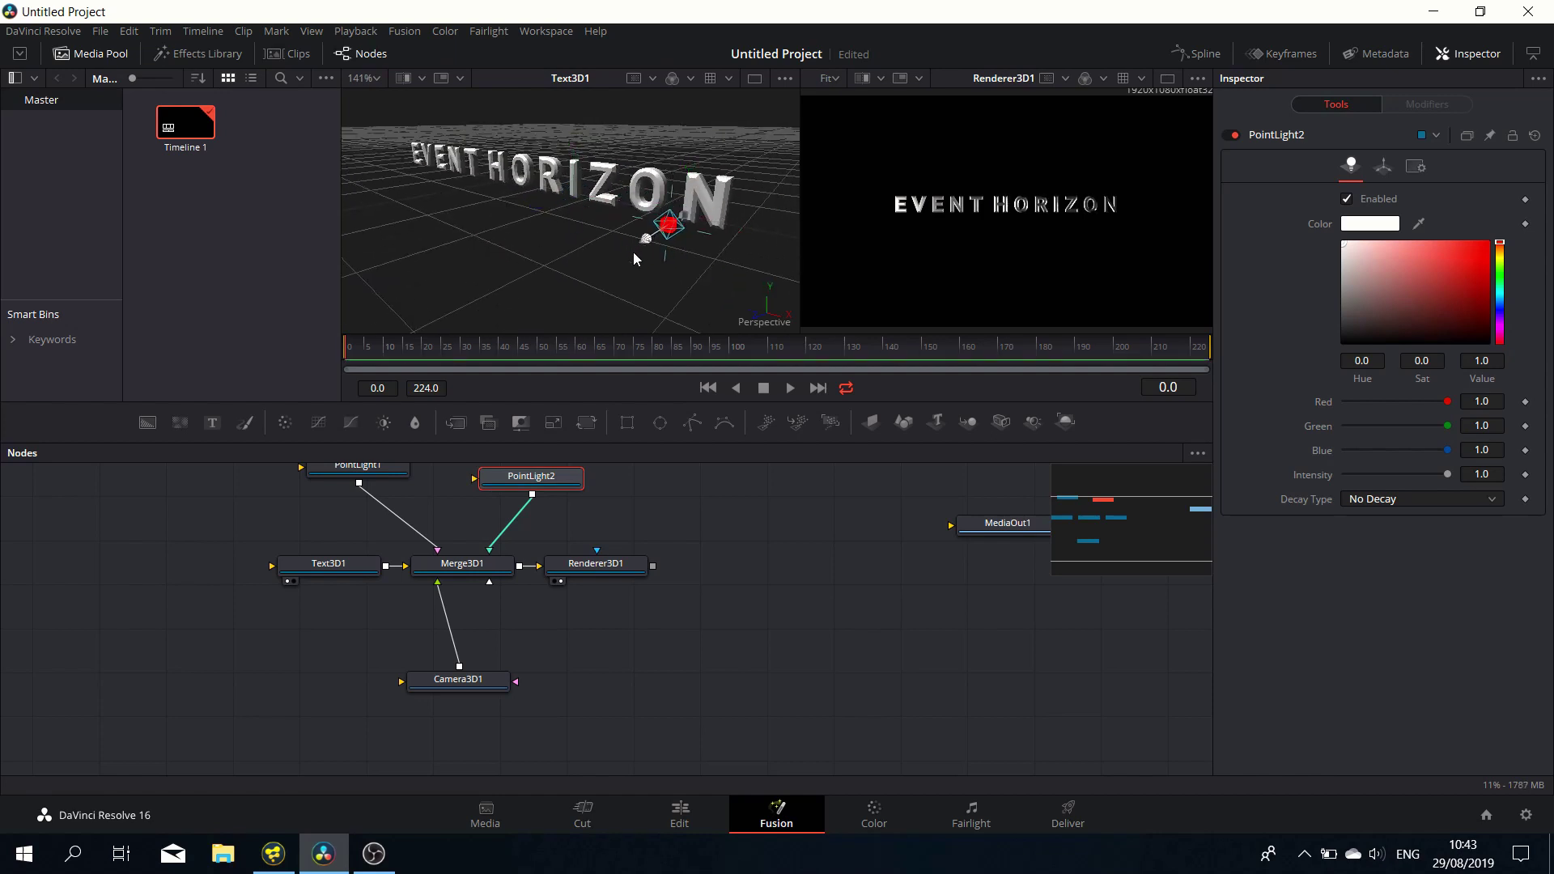
scroll(1017, 212, up, 2)
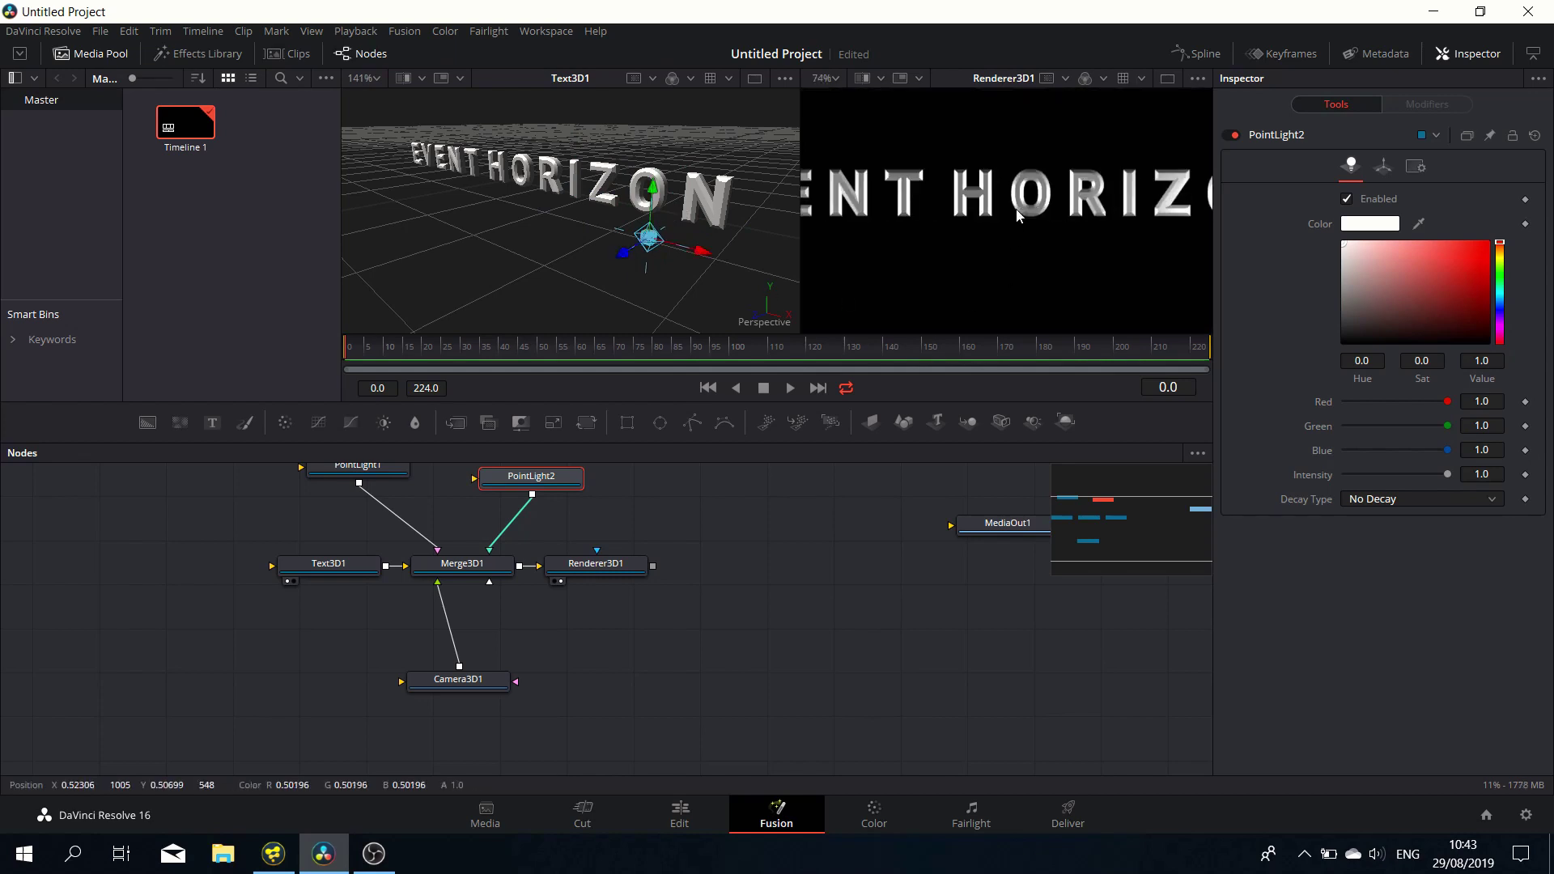
scroll(1017, 209, up, 1)
scroll(1016, 209, down, 5)
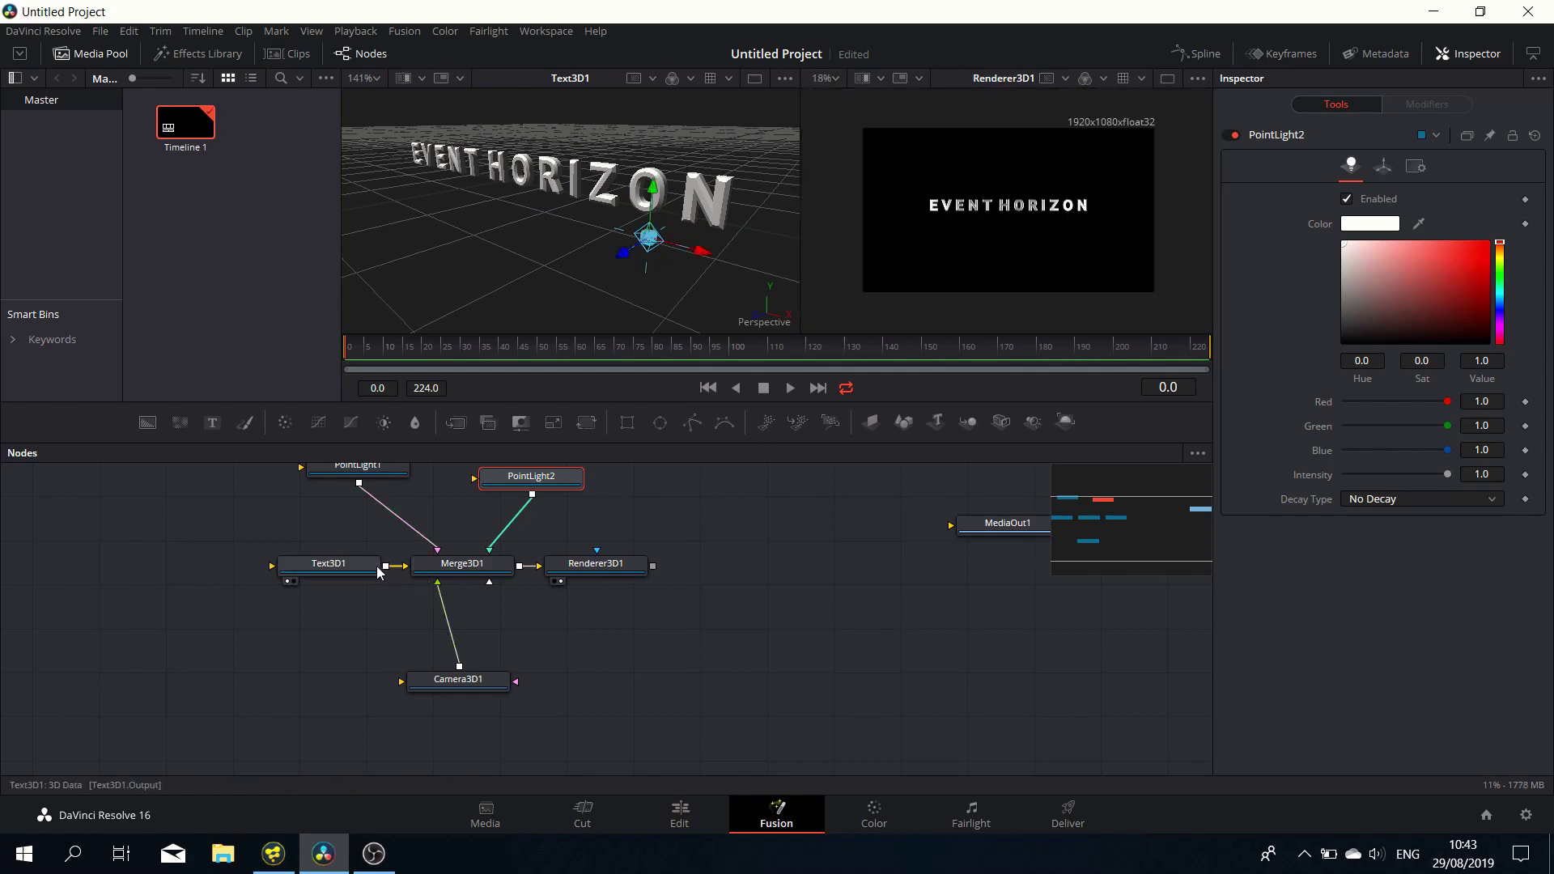
Step: Set Text3D1's Specular Intensity to 0.0 in its Shading settings, then select Renderer3D1
click(344, 567)
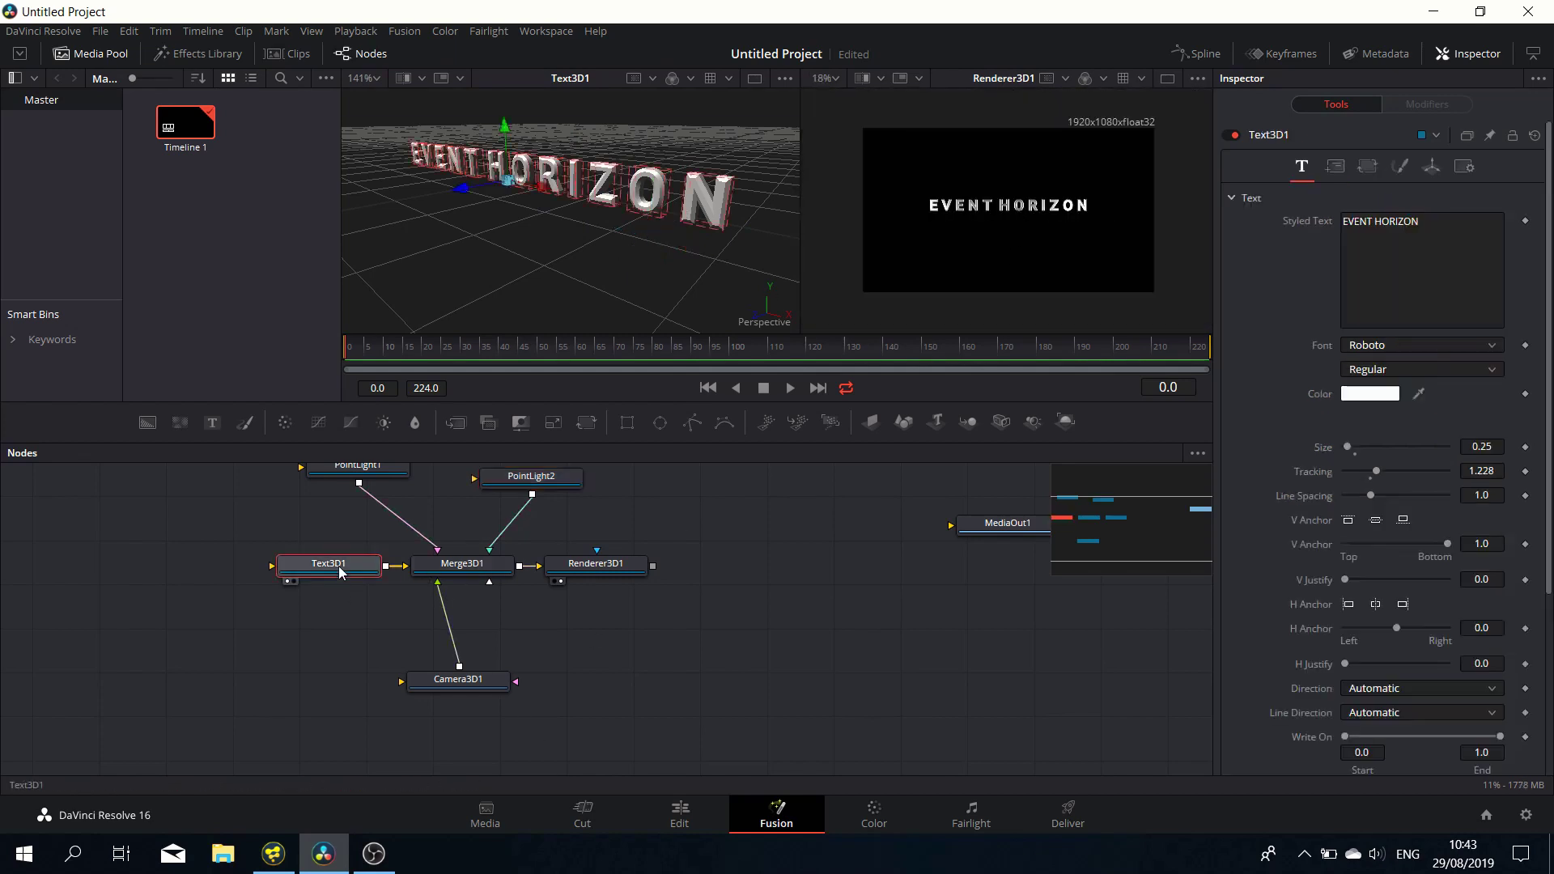
click(1405, 167)
scroll(1384, 445, down, 4)
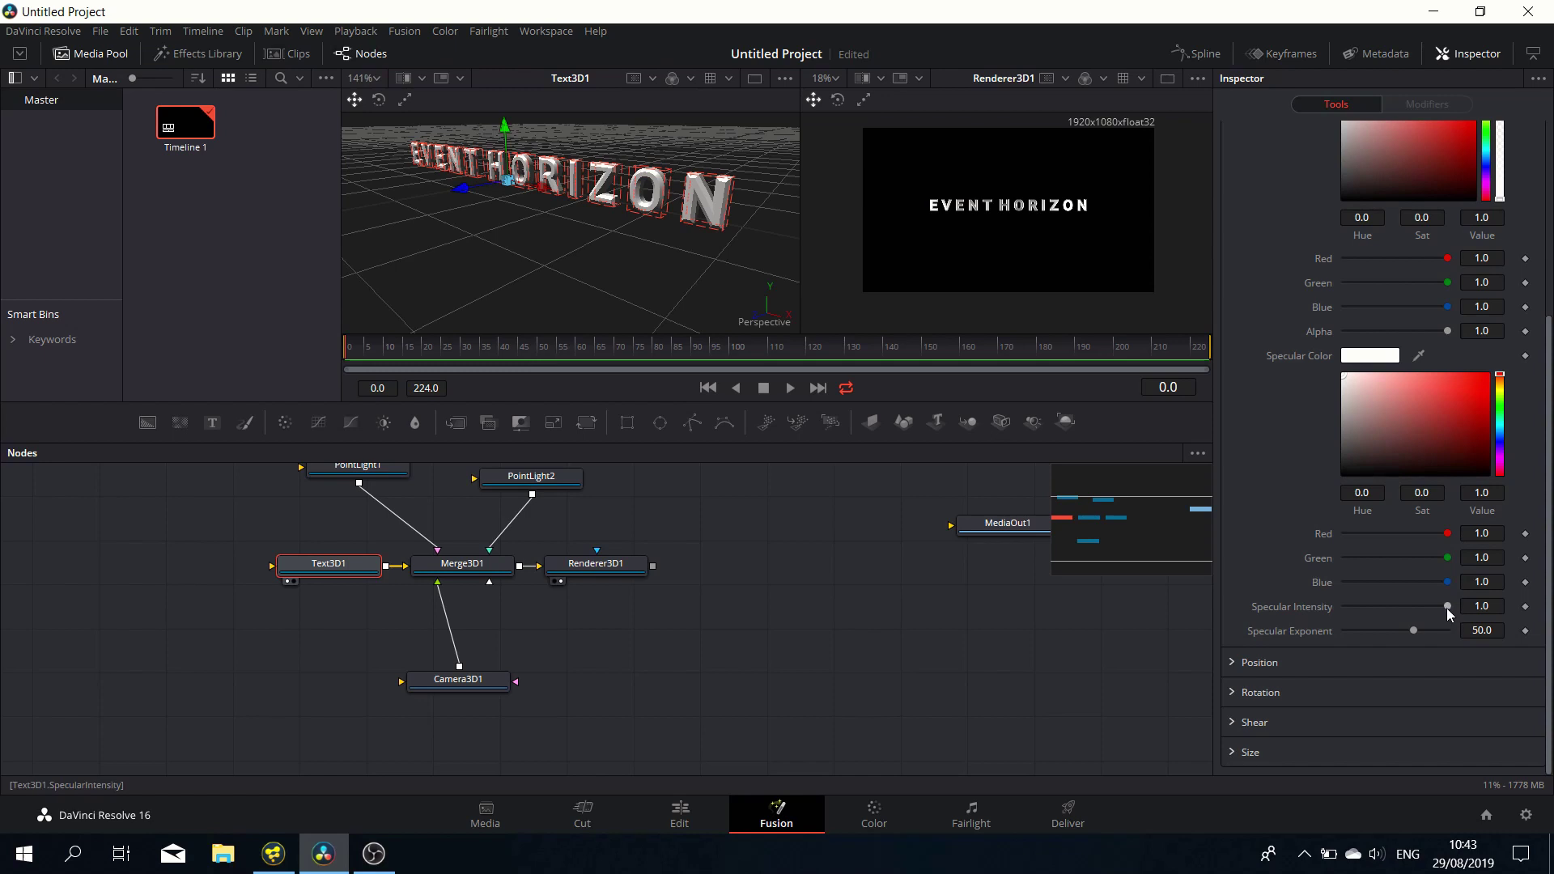
drag(1446, 609, 1283, 596)
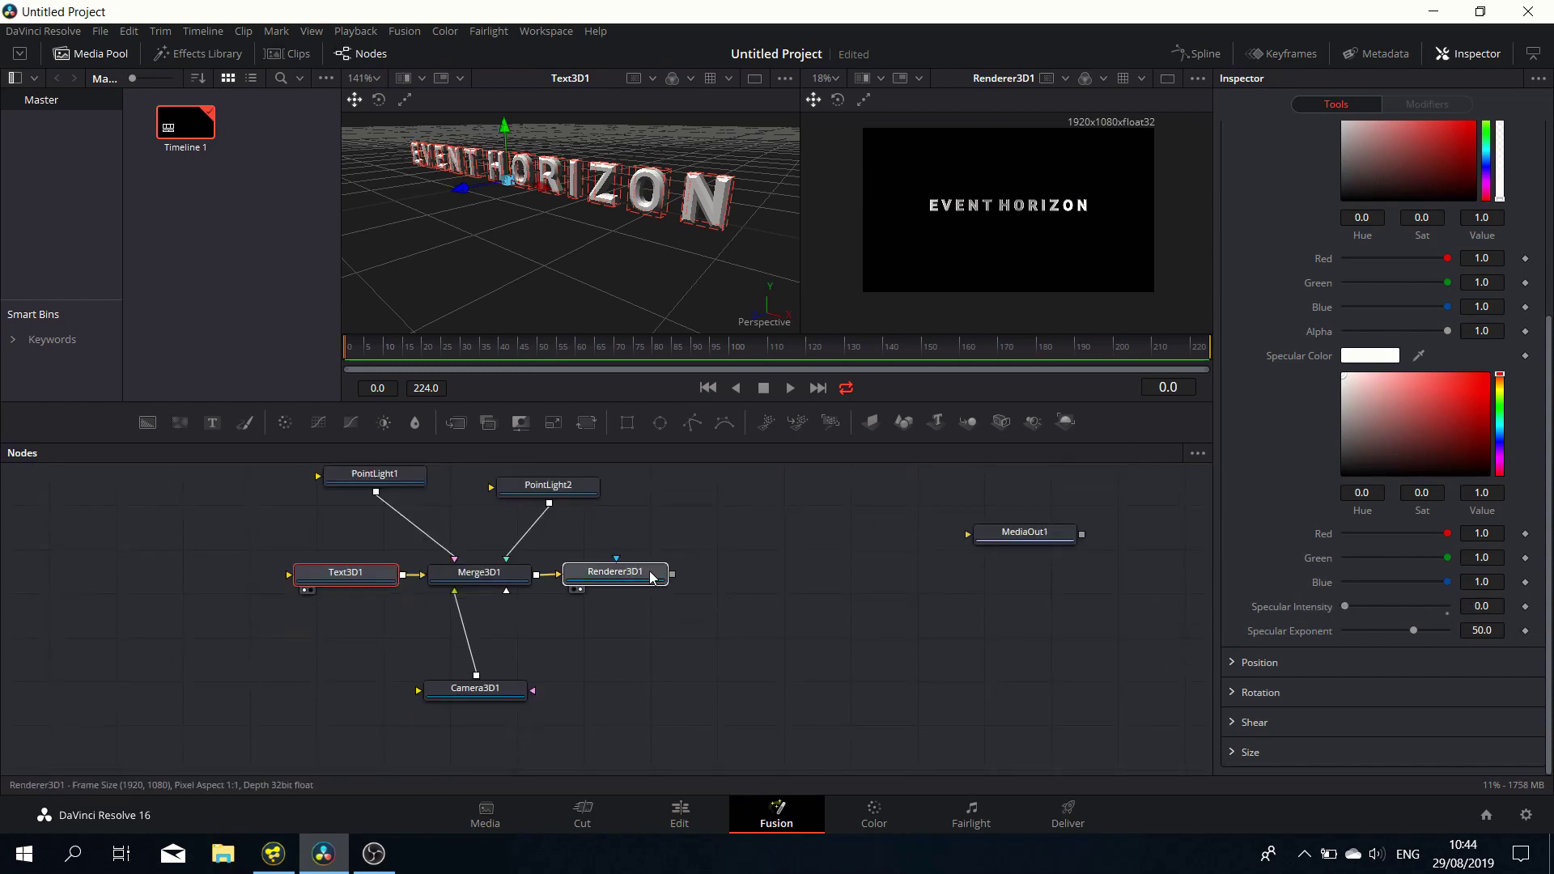
drag(627, 576, 667, 576)
click(667, 576)
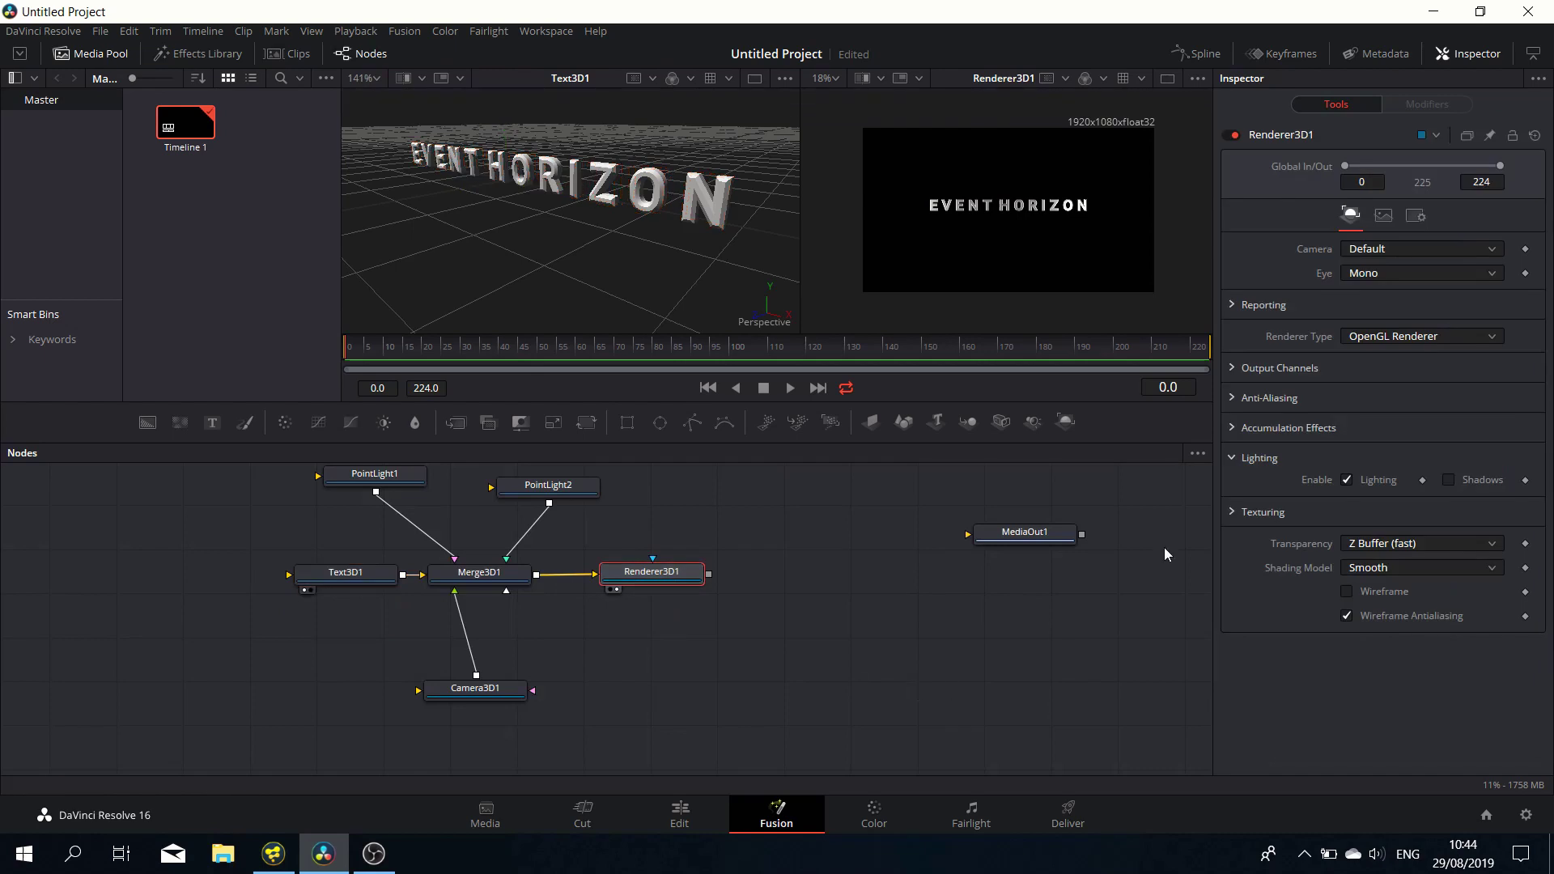
Step: Add a Filter node after the renderer and set its type to Sobel
key(shift+space)
text(point)
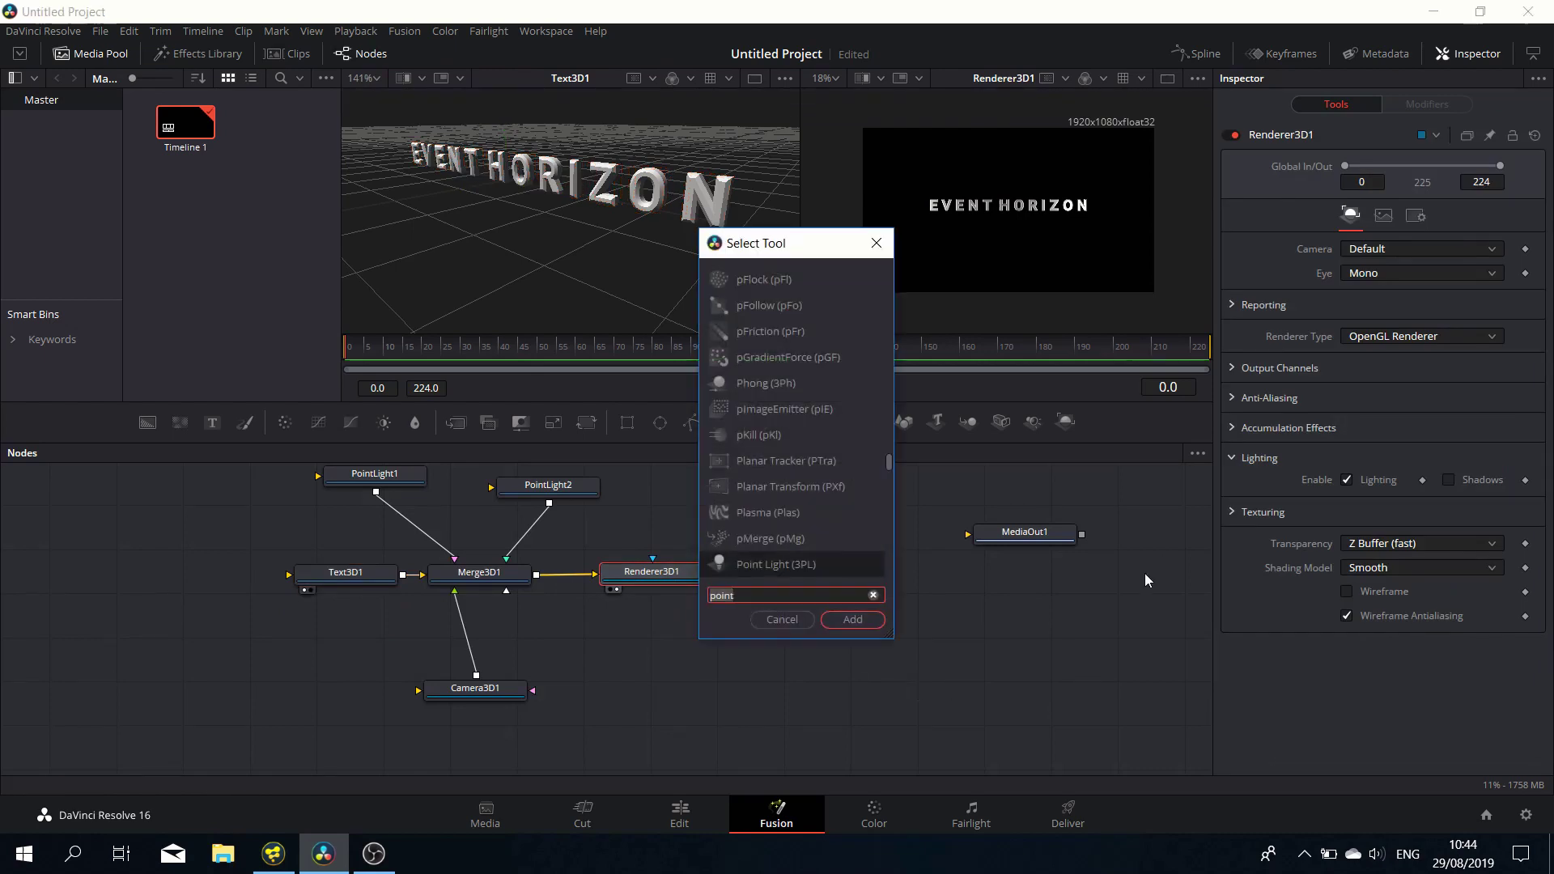
text(filter)
key(Return)
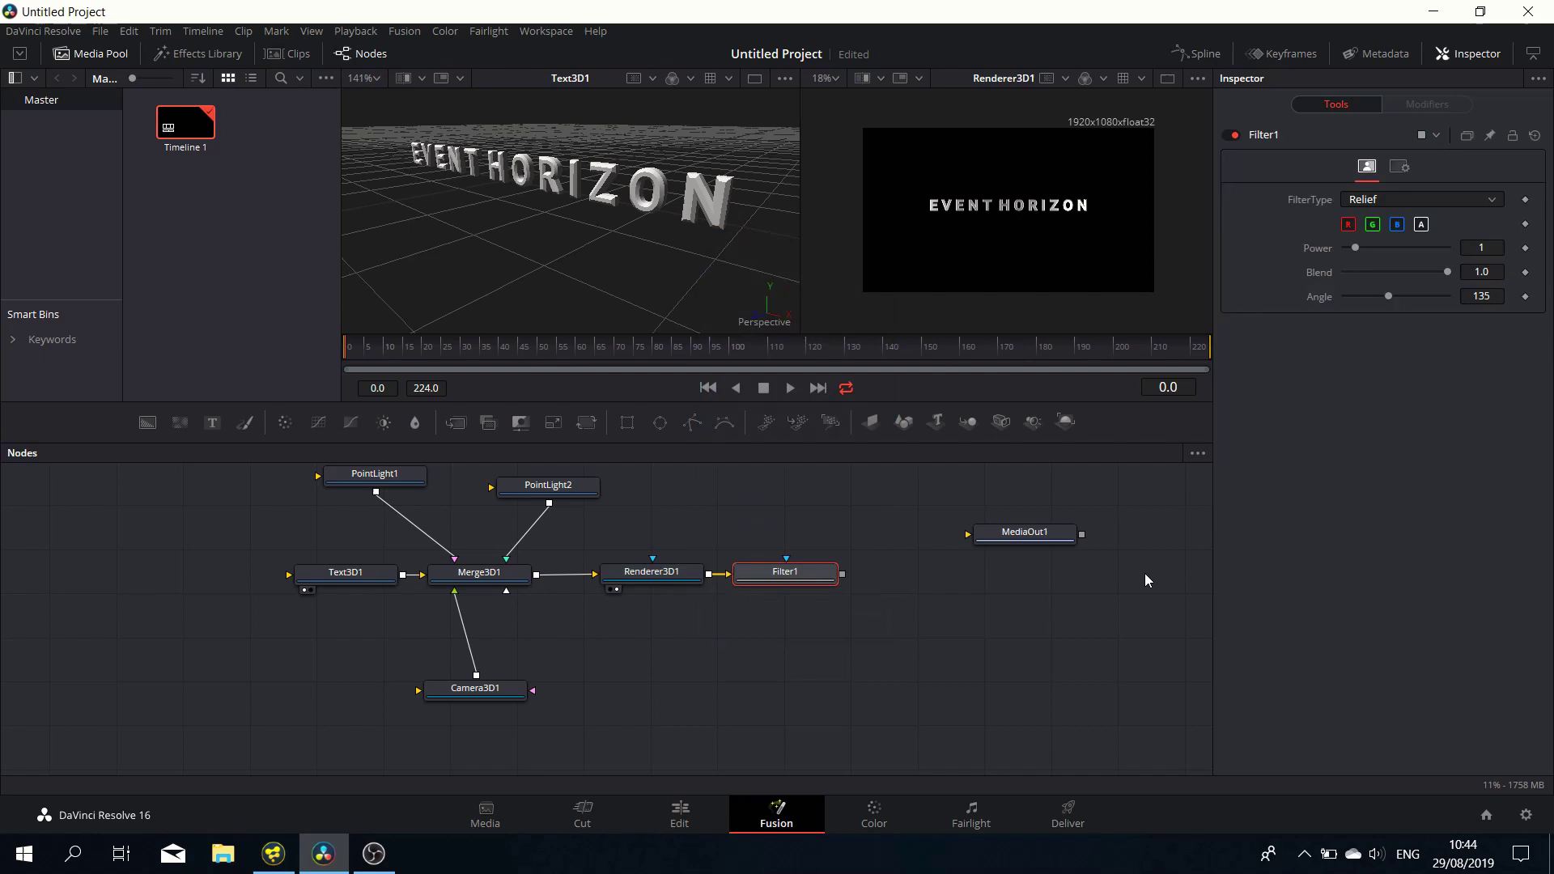
key(2)
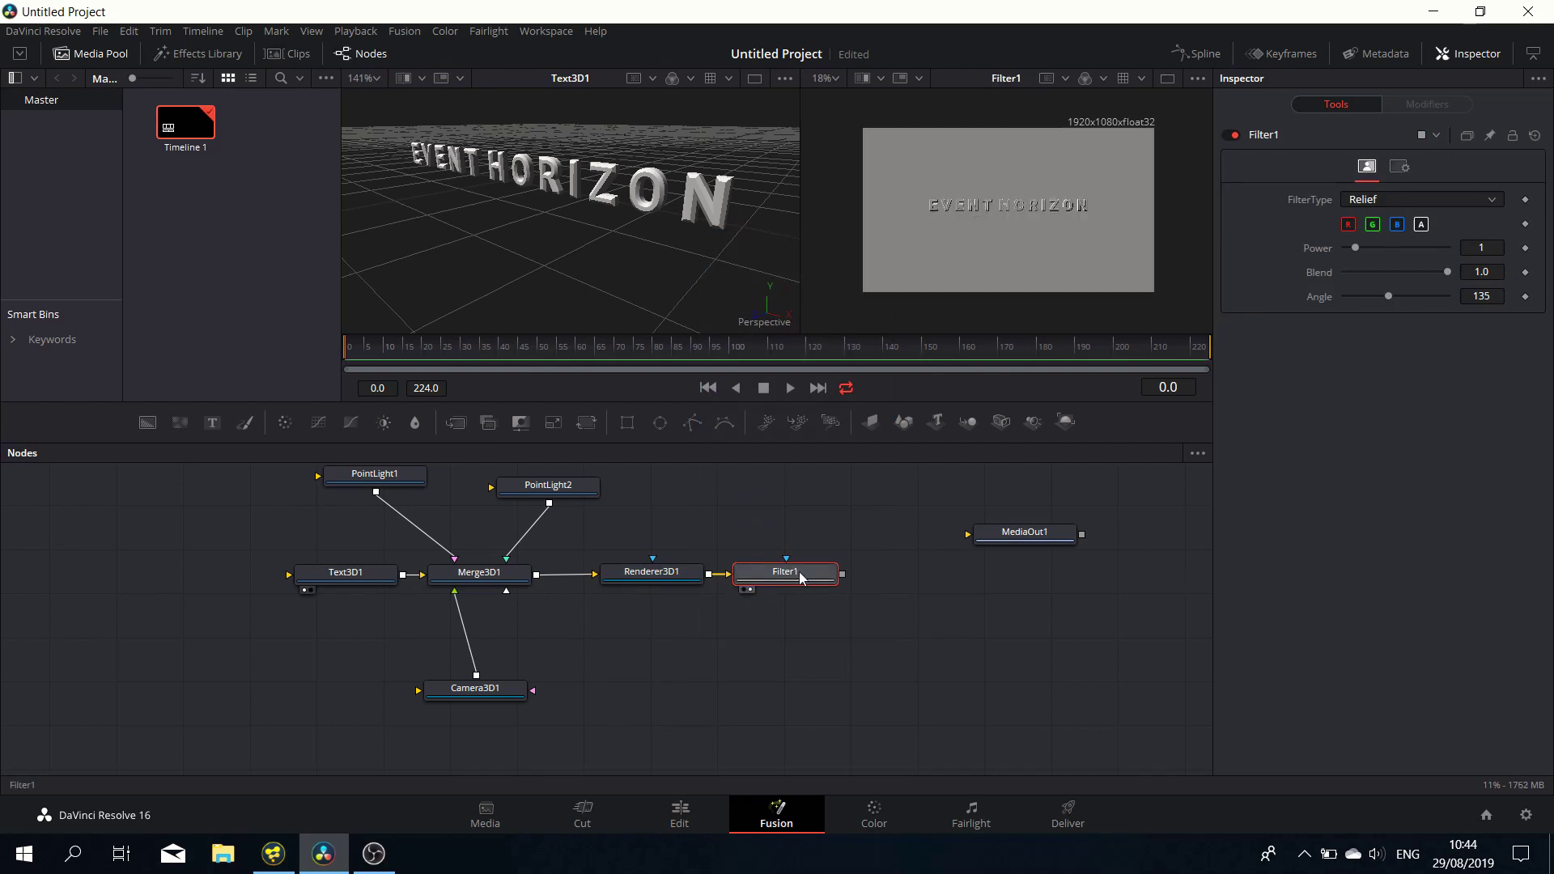
click(1423, 194)
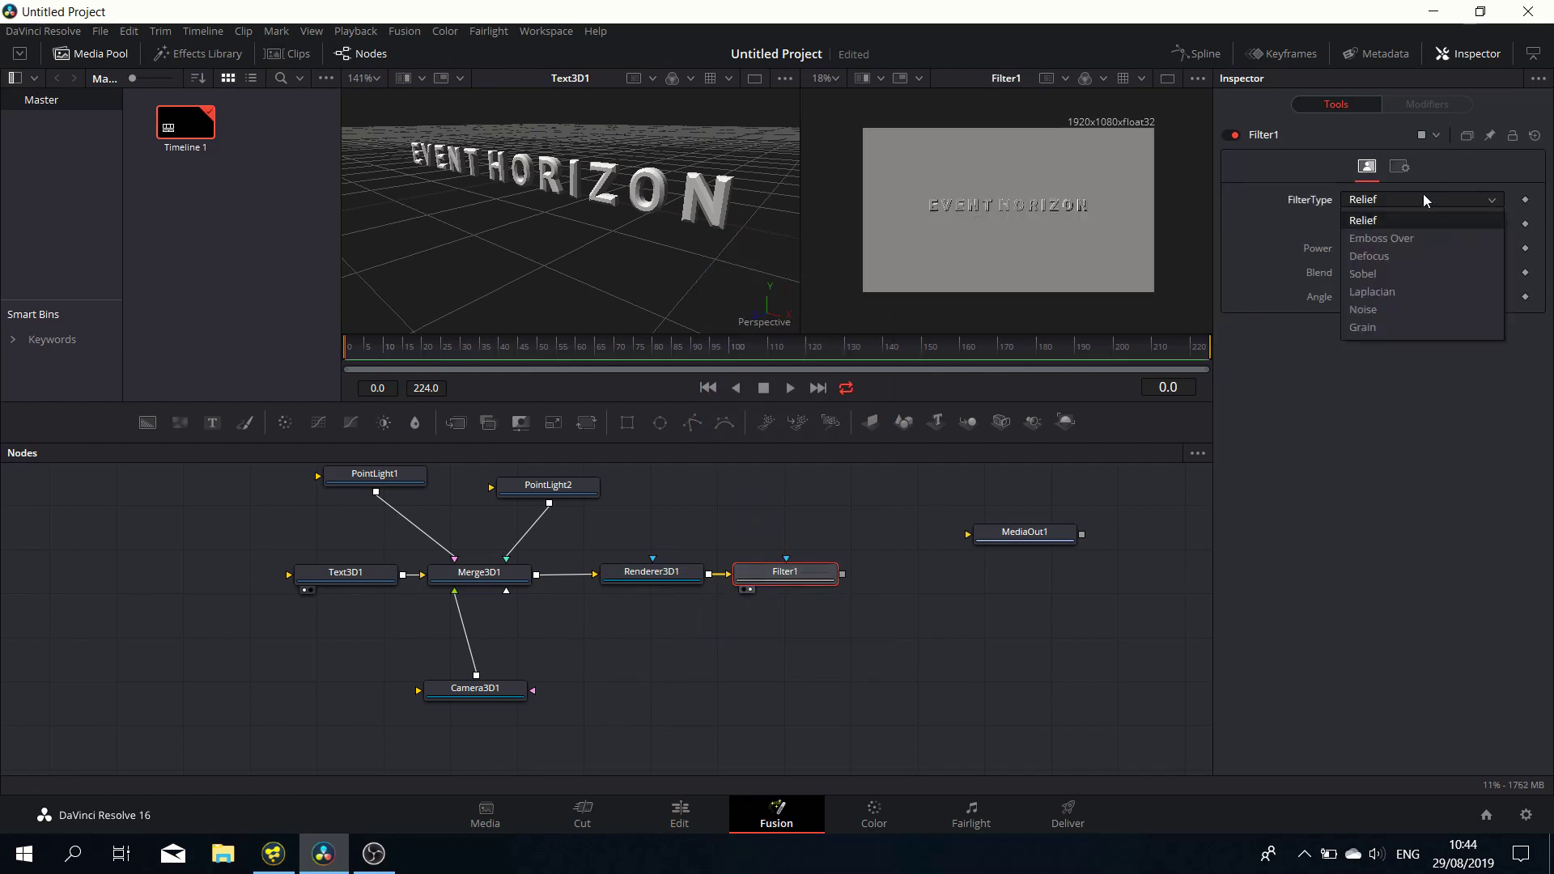
click(1407, 272)
scroll(1028, 200, up, 2)
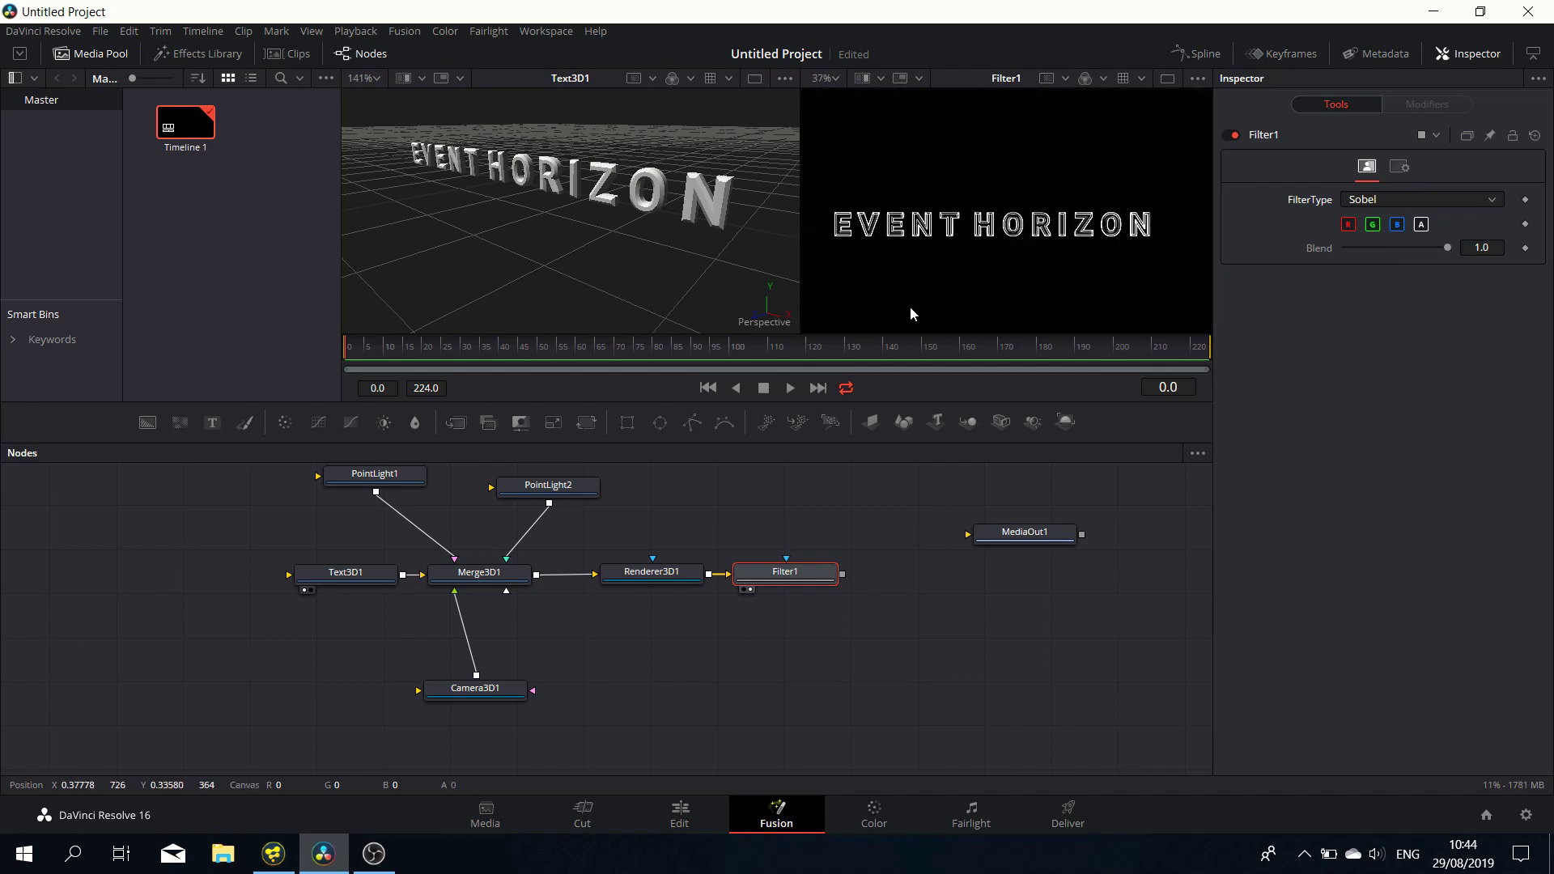
Step: Add a Soft Glow after the filter with Gain 1.22 and Glow Size 26.8
key(shift+space)
text(filt)
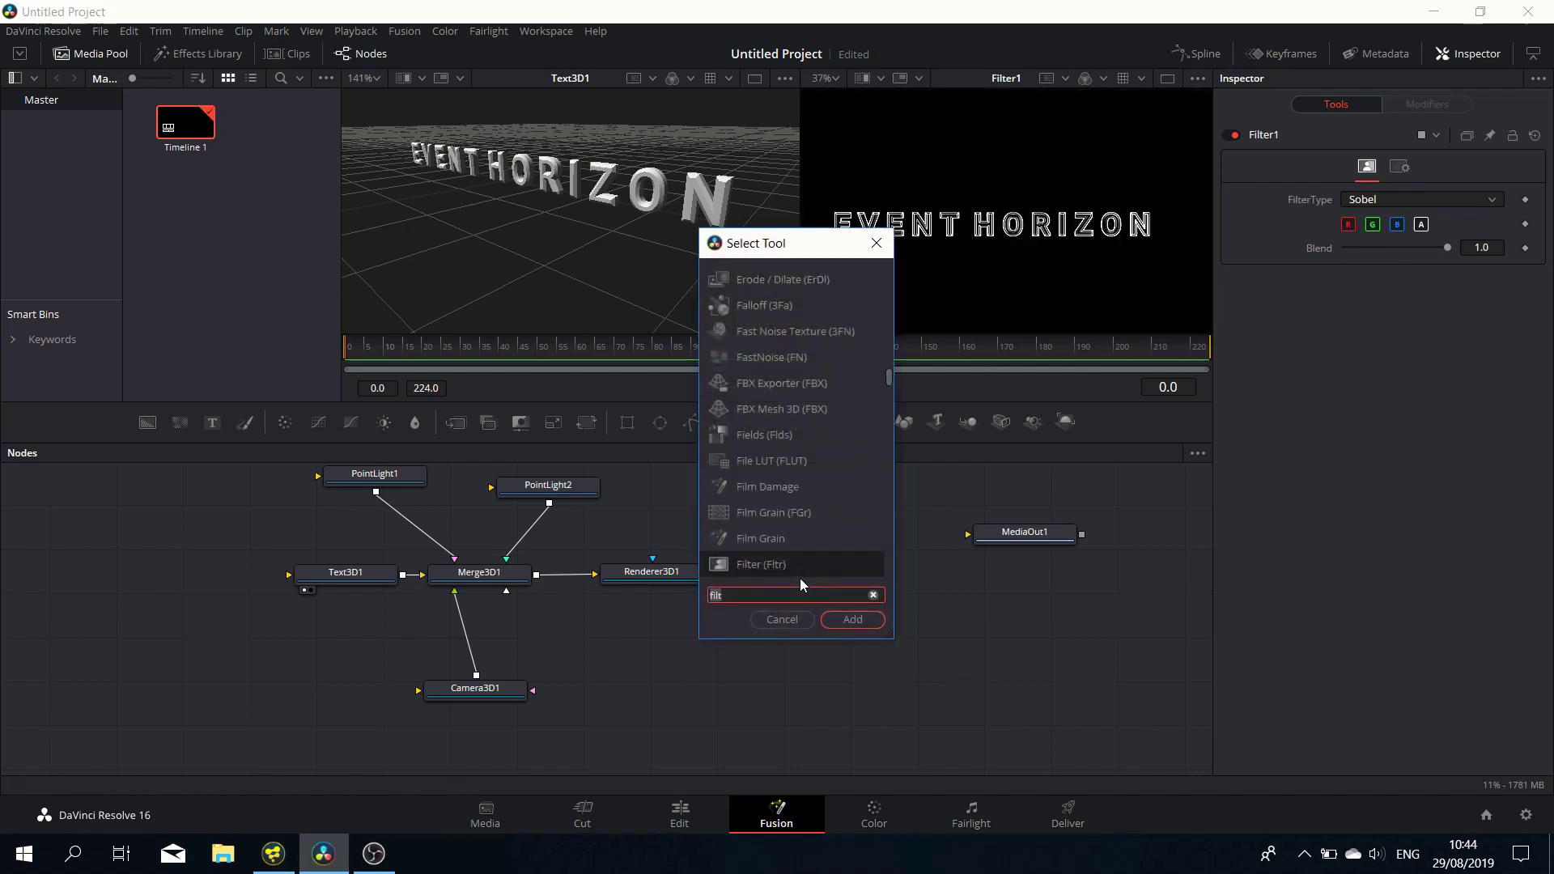
key(BackSpace)
key(BackSpace)
key(BackSpace)
key(BackSpace)
text(soft)
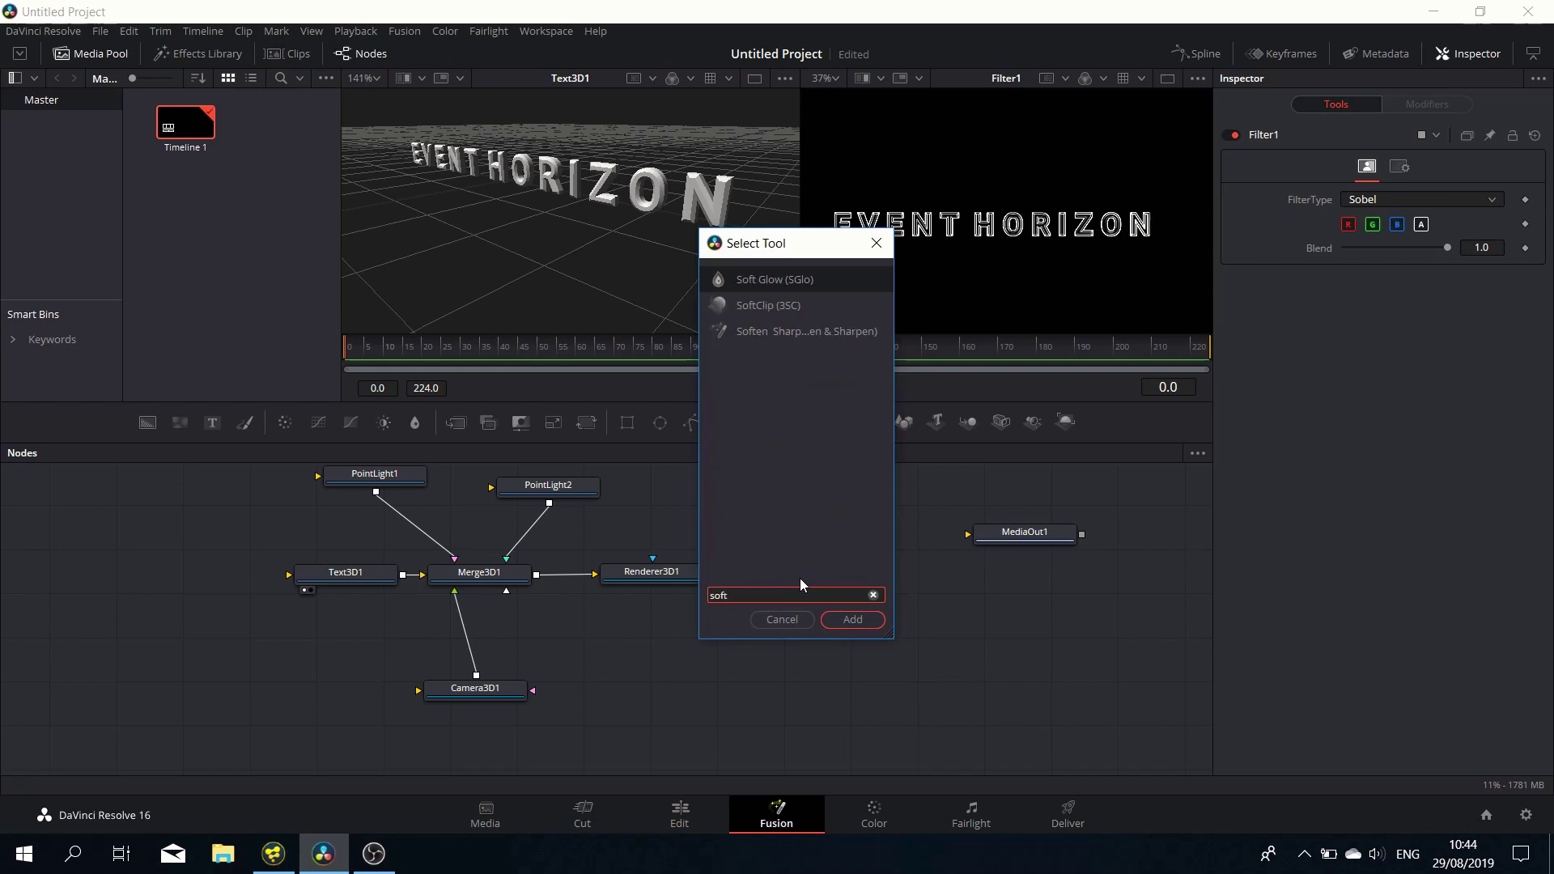
key(Return)
key(2)
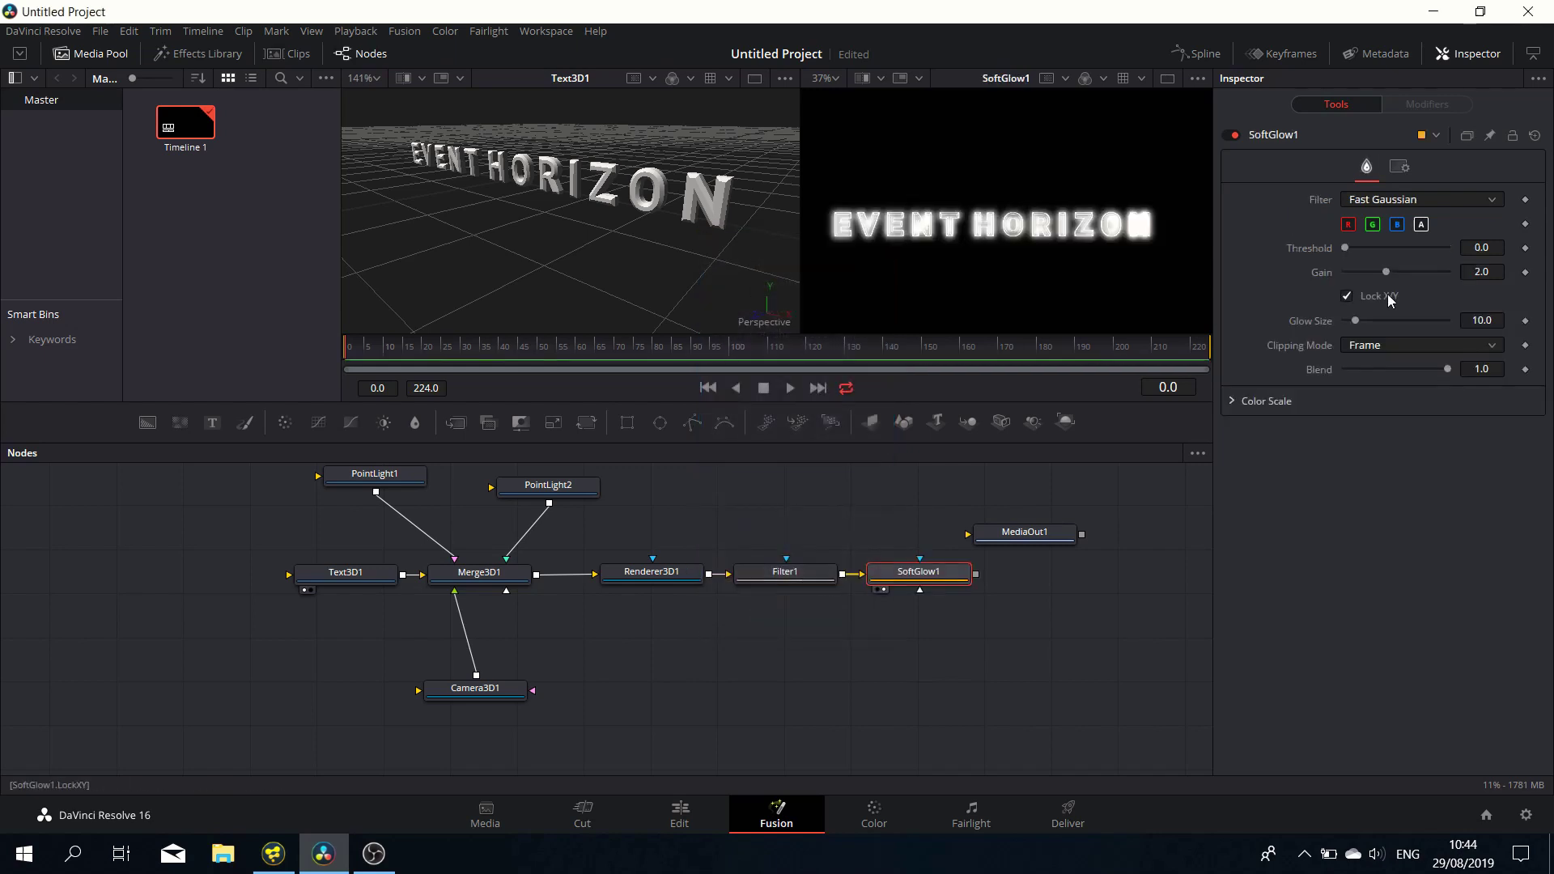
drag(1385, 272, 1369, 276)
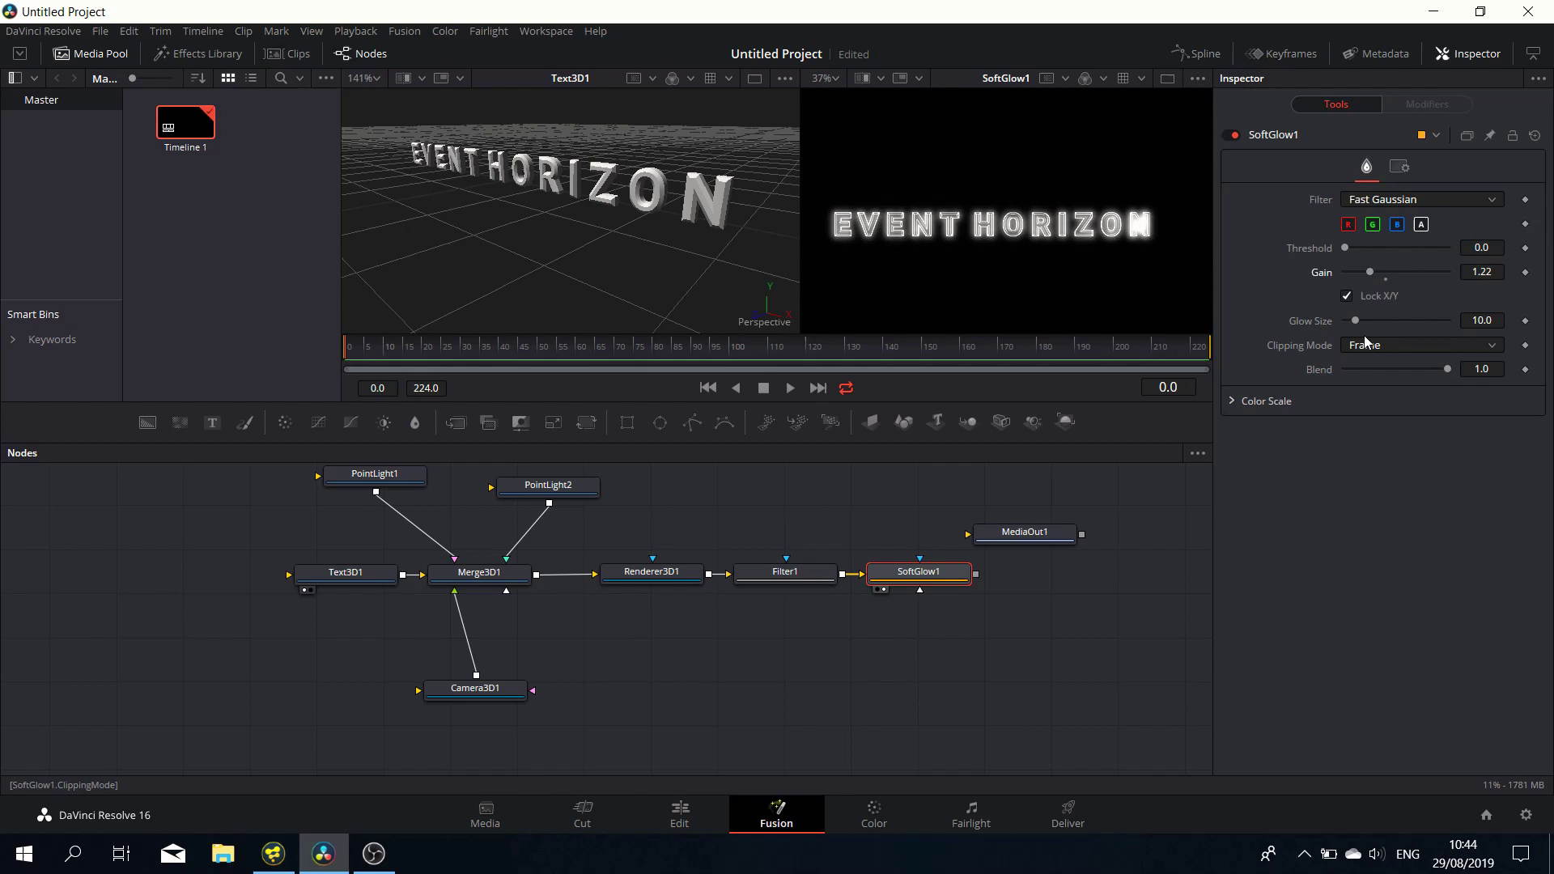
click(1372, 322)
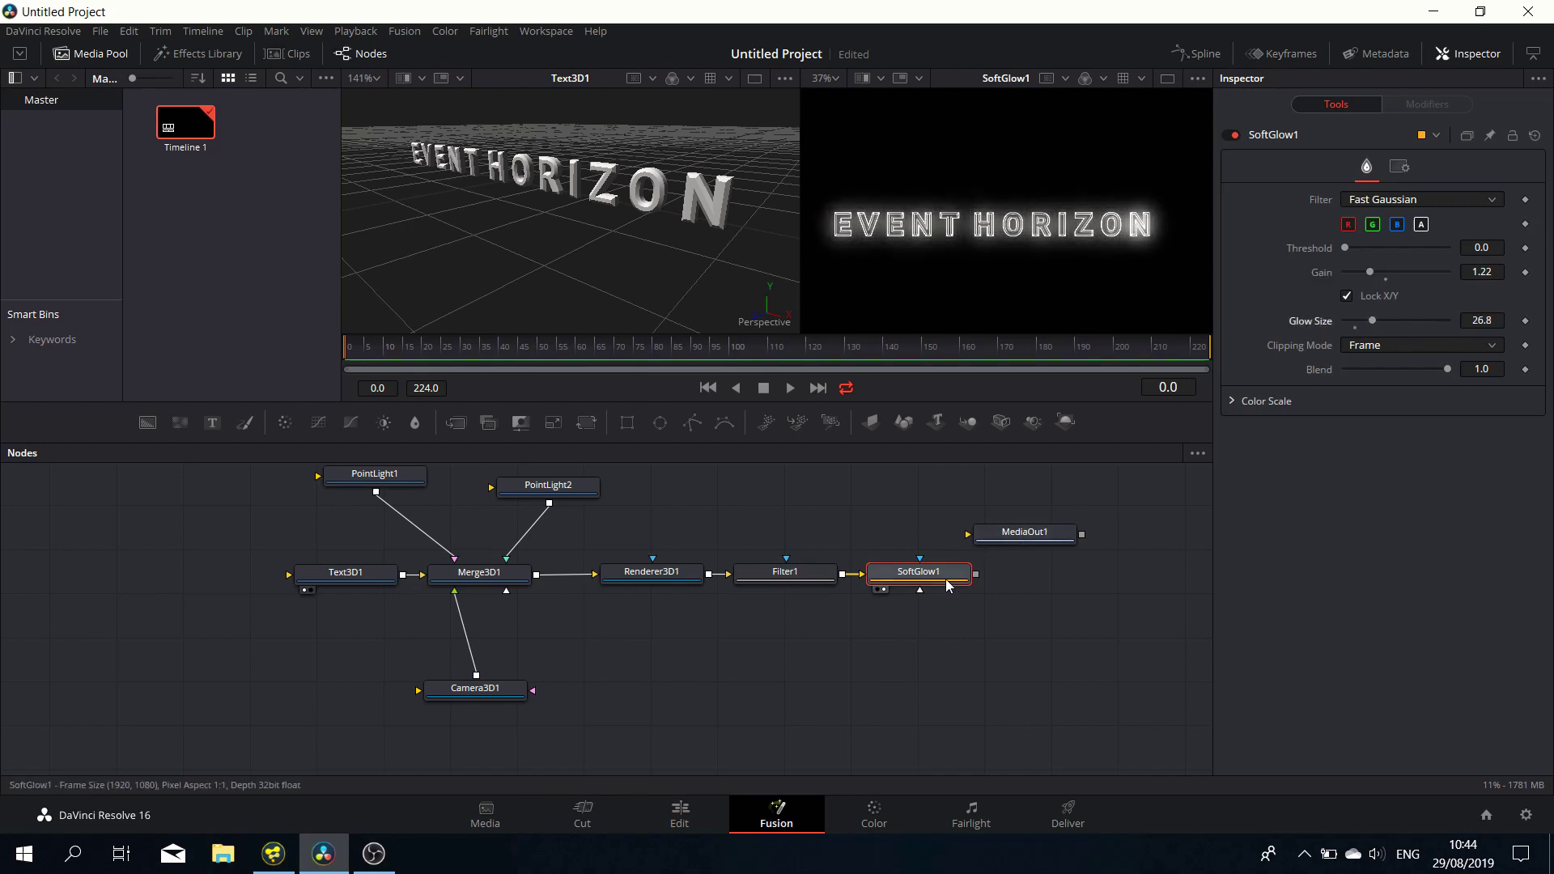
drag(1070, 546, 1175, 576)
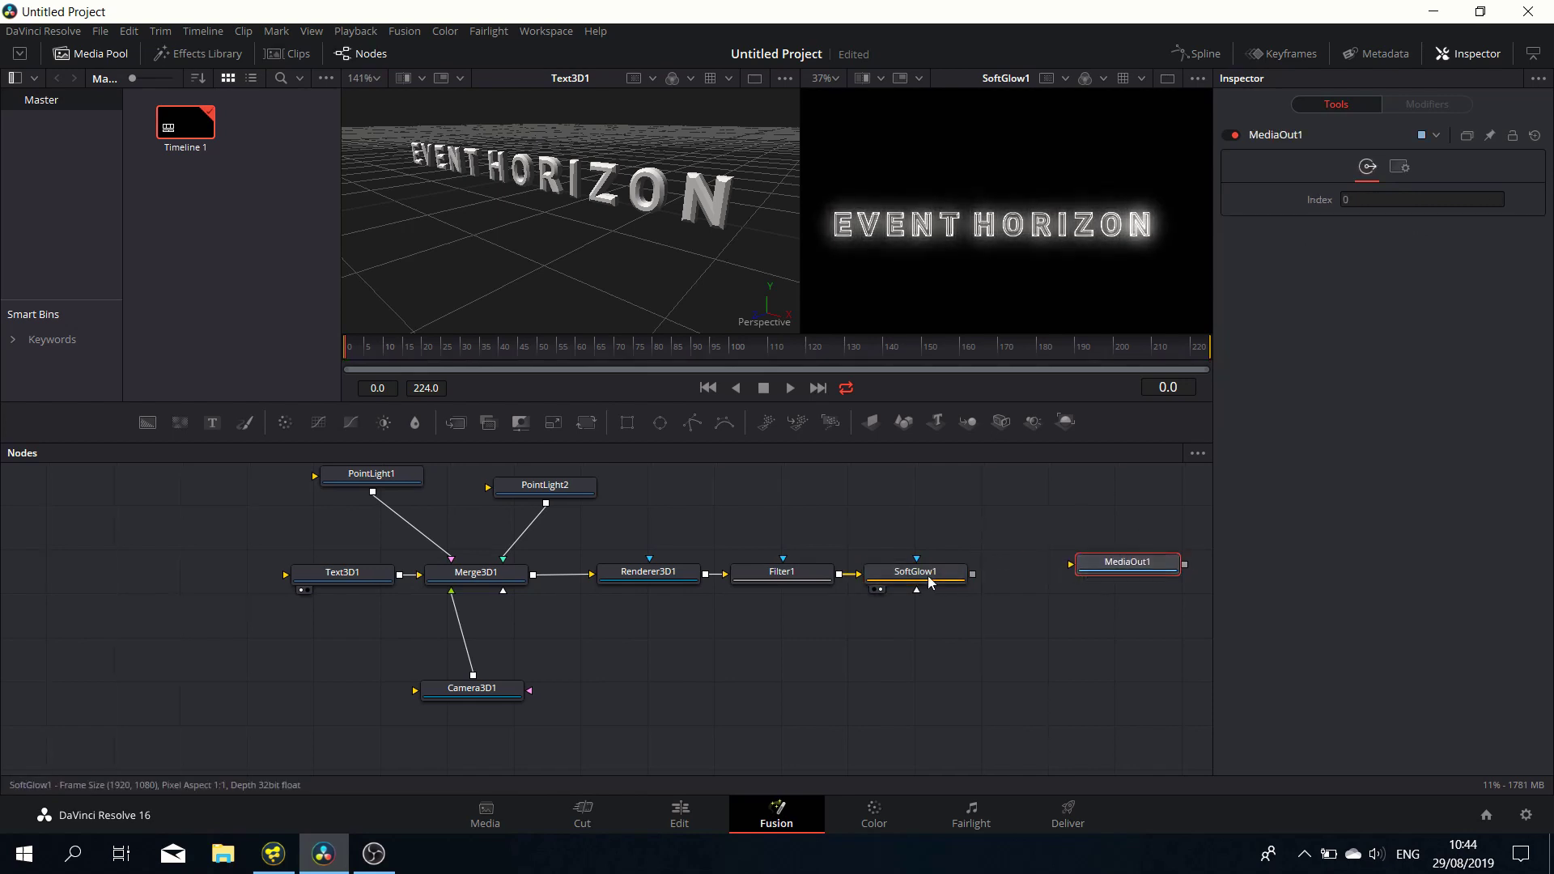
Step: Add a Color Corrector after SoftGlow1 and show it in the second viewer
click(928, 575)
key(shift+space)
text(color)
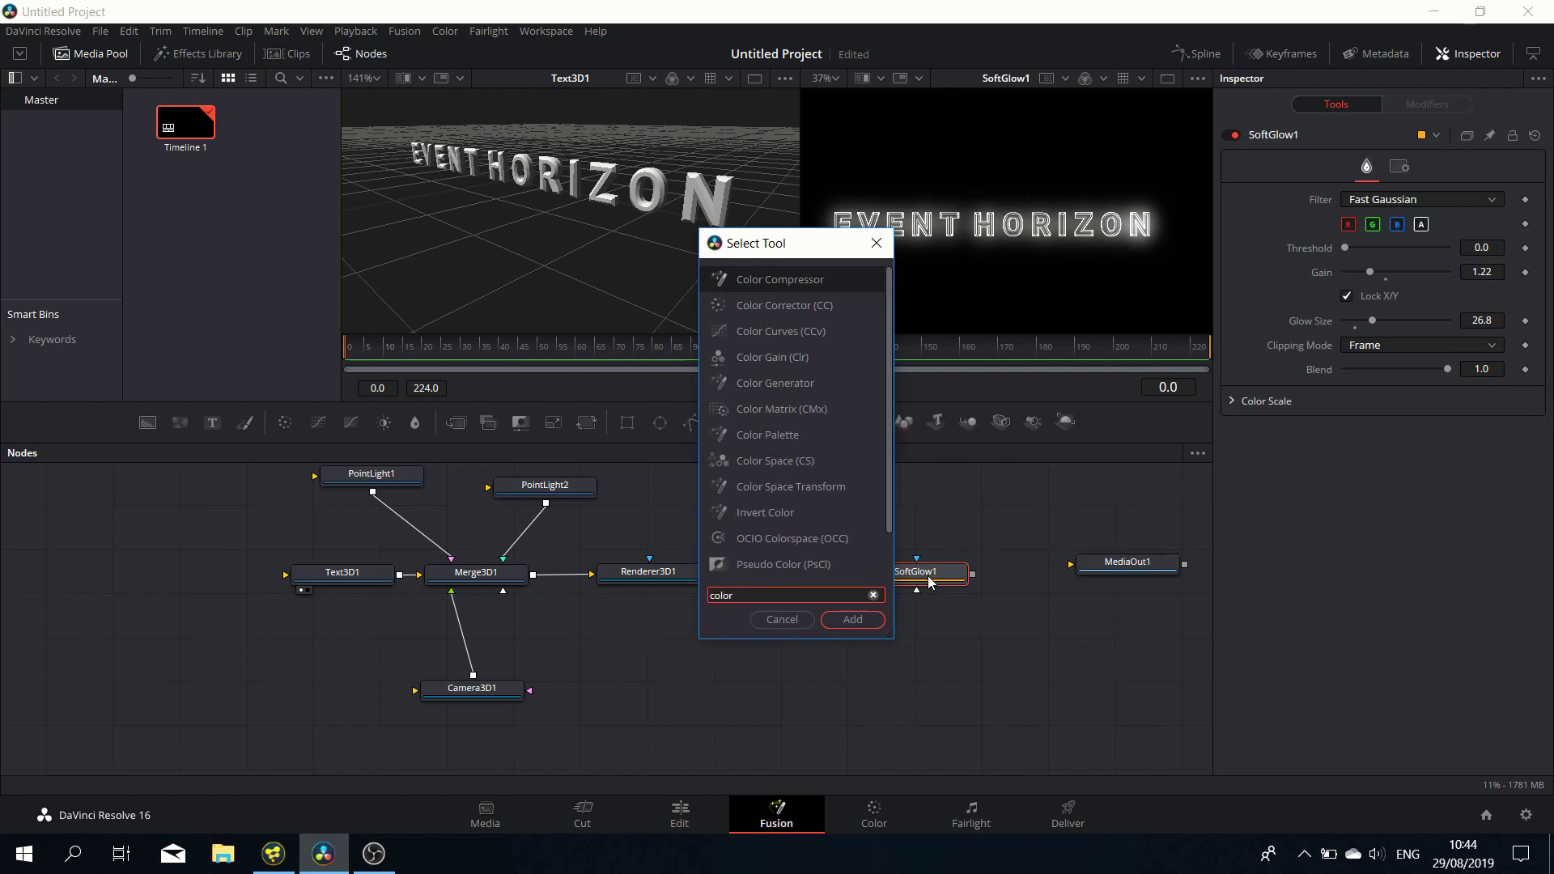
key(Down)
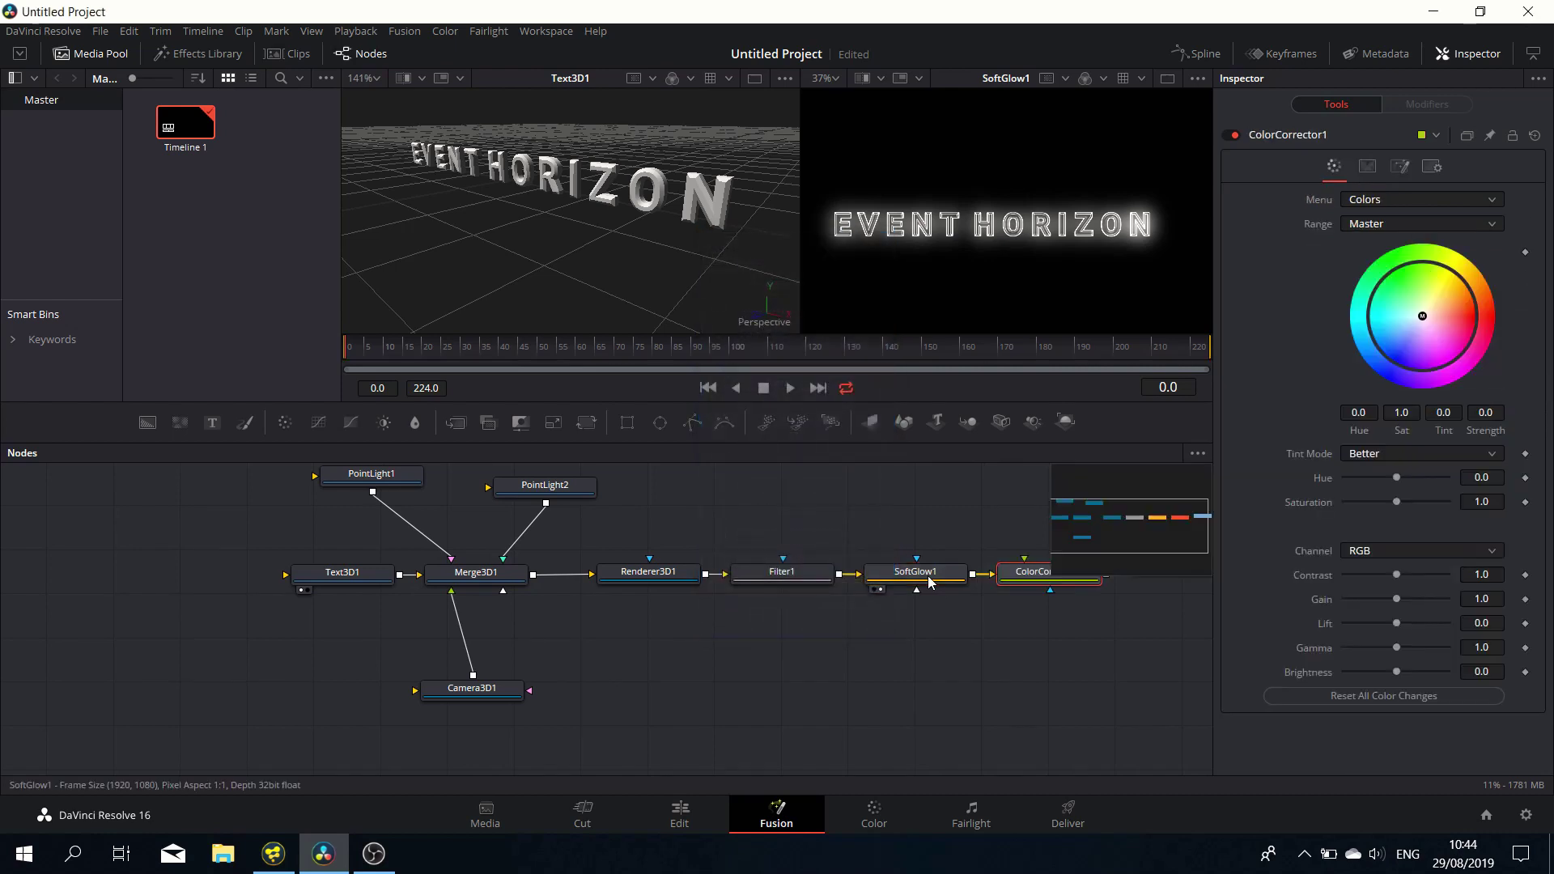
scroll(1041, 562, right, 5)
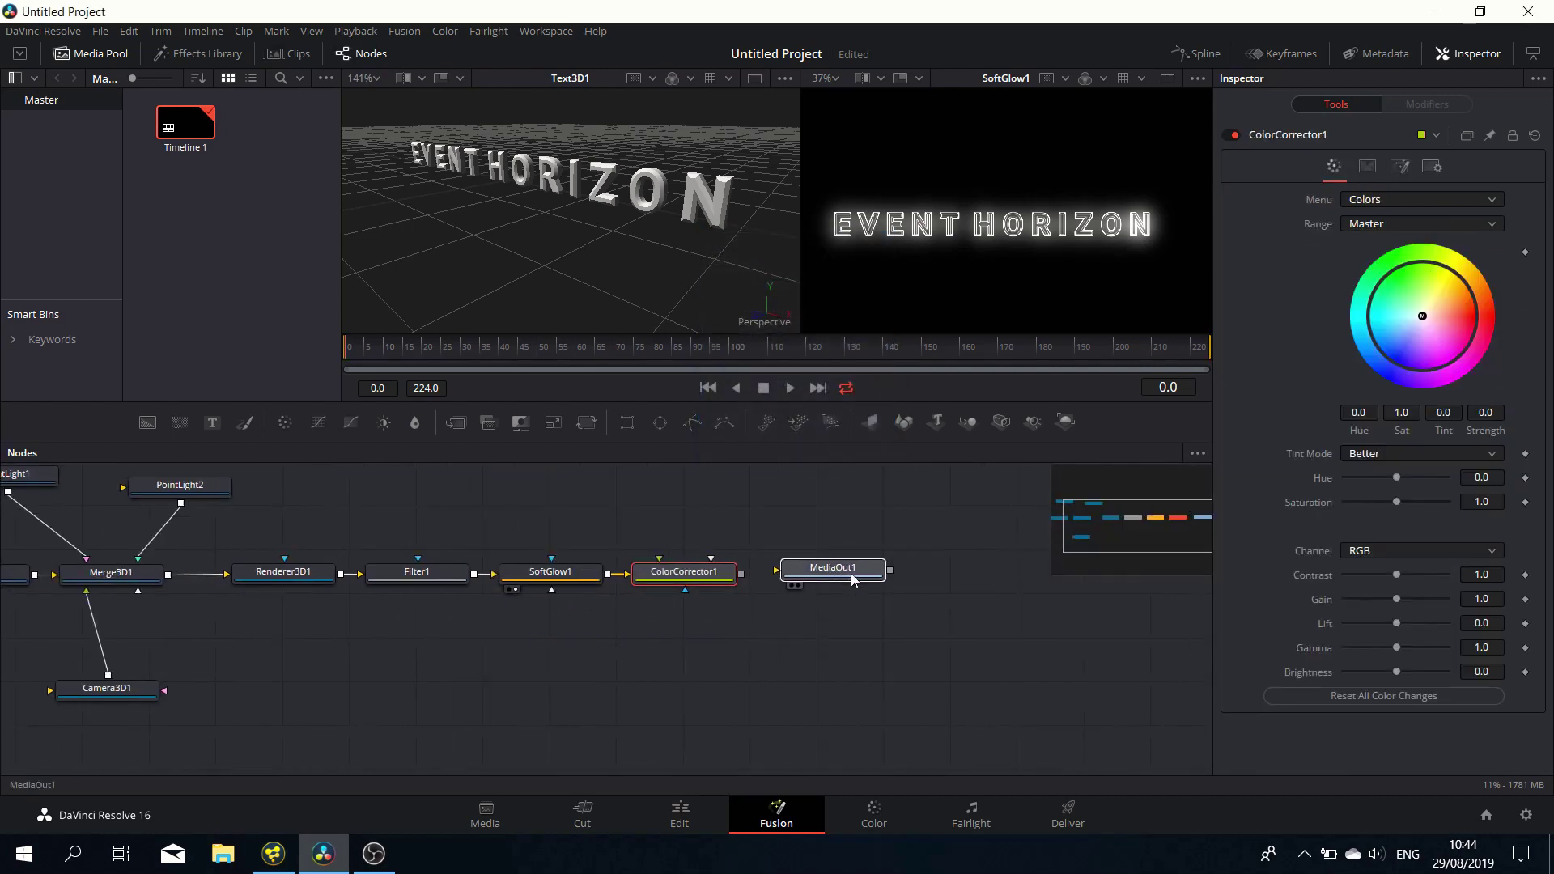
drag(852, 580, 893, 585)
click(681, 581)
key(2)
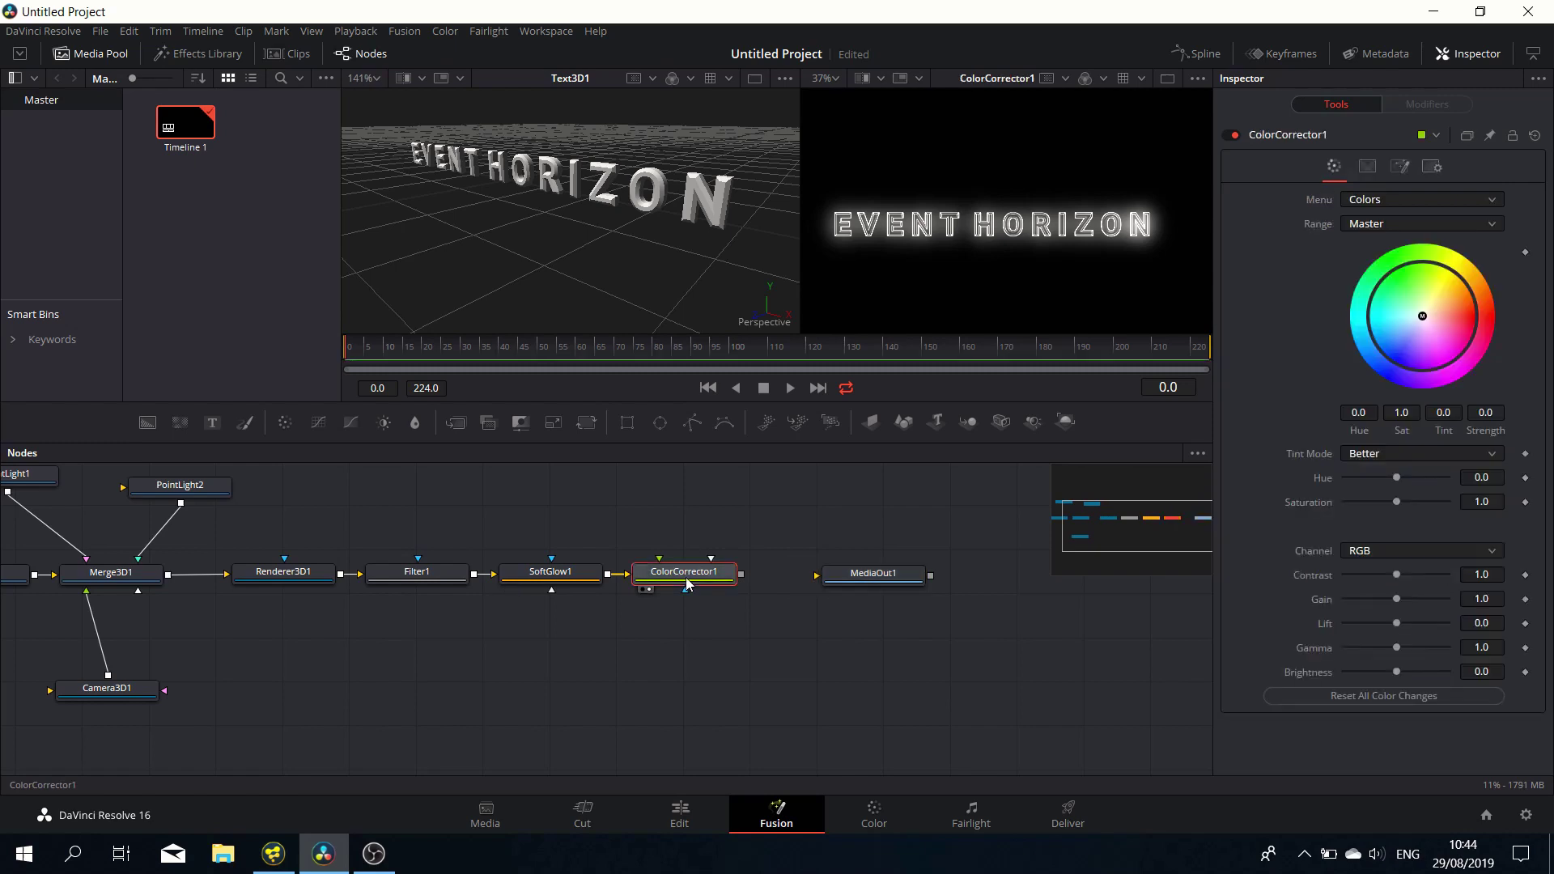
Step: Tint the title cyan (Tint 0.5186) and connect the corrector to MediaOut1
drag(1422, 315, 1369, 325)
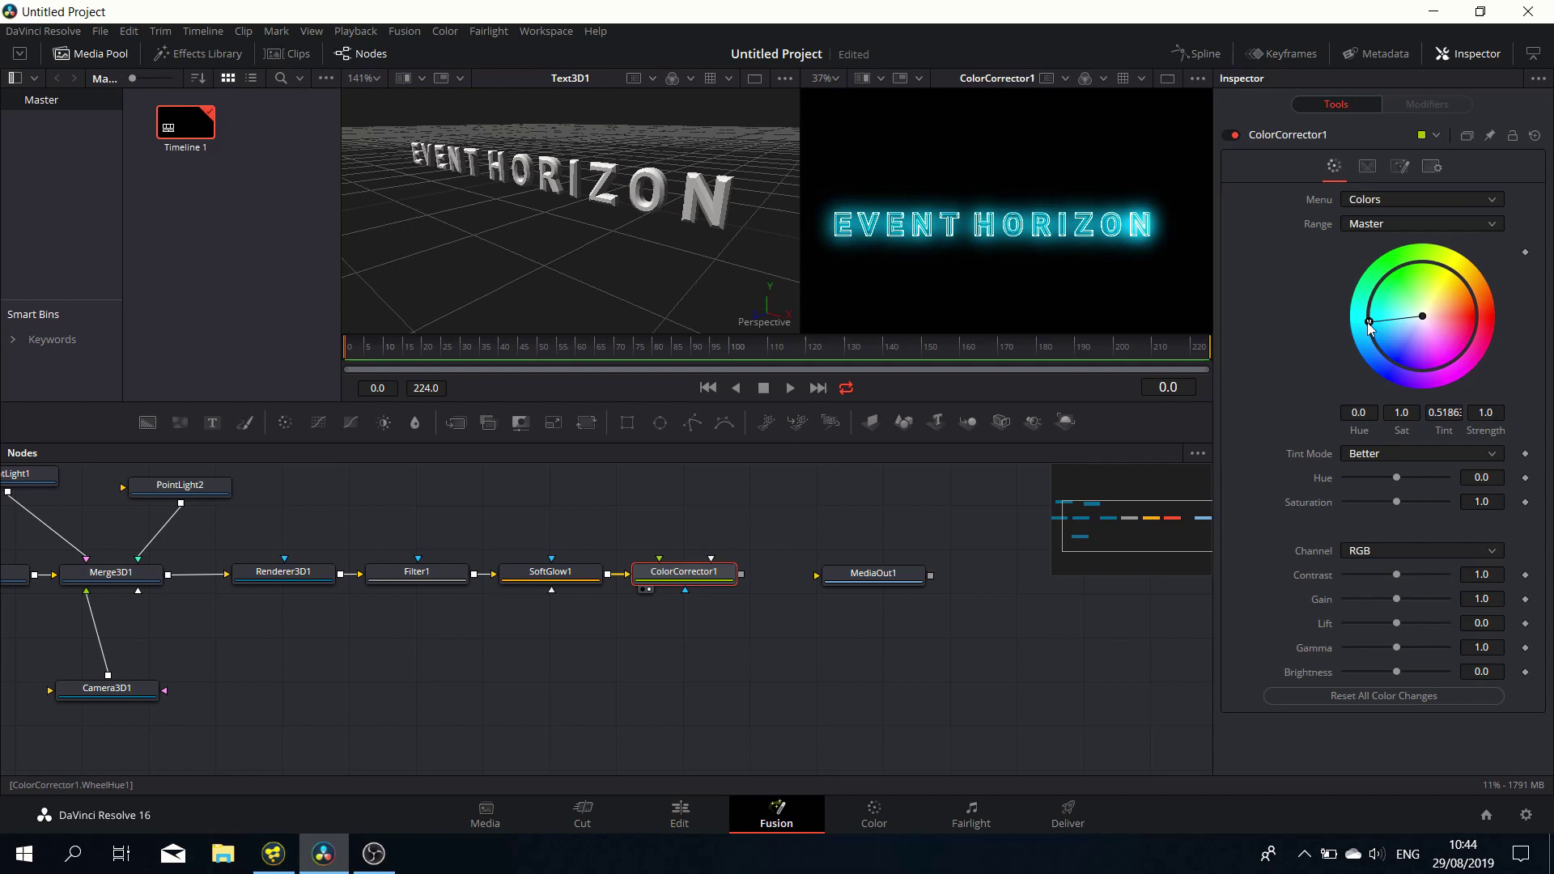
drag(740, 575, 842, 576)
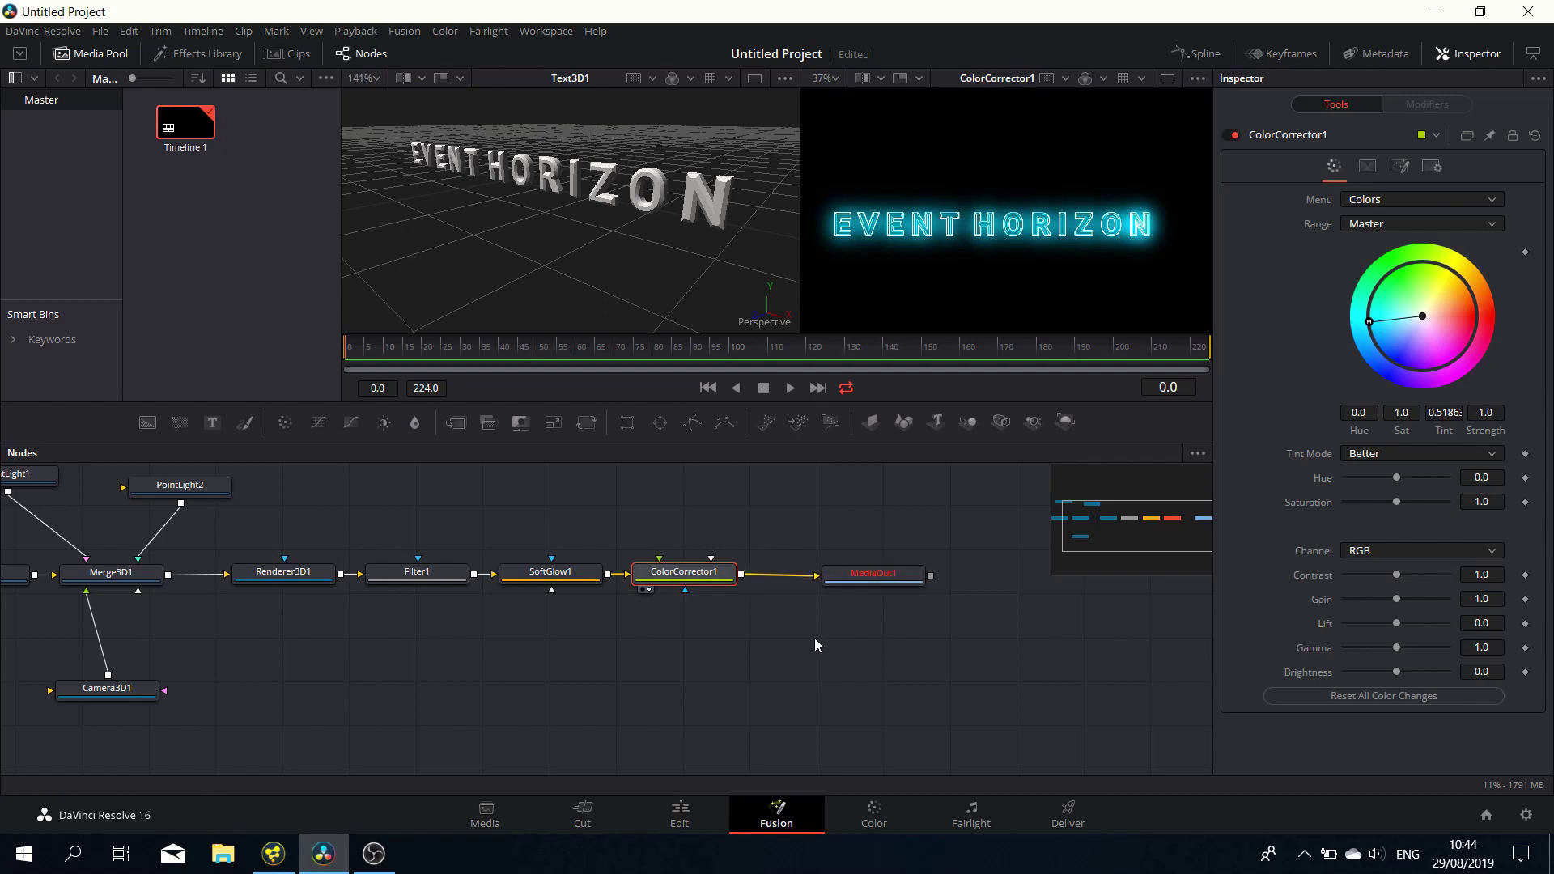
drag(814, 638, 1168, 659)
key(ctrl+f)
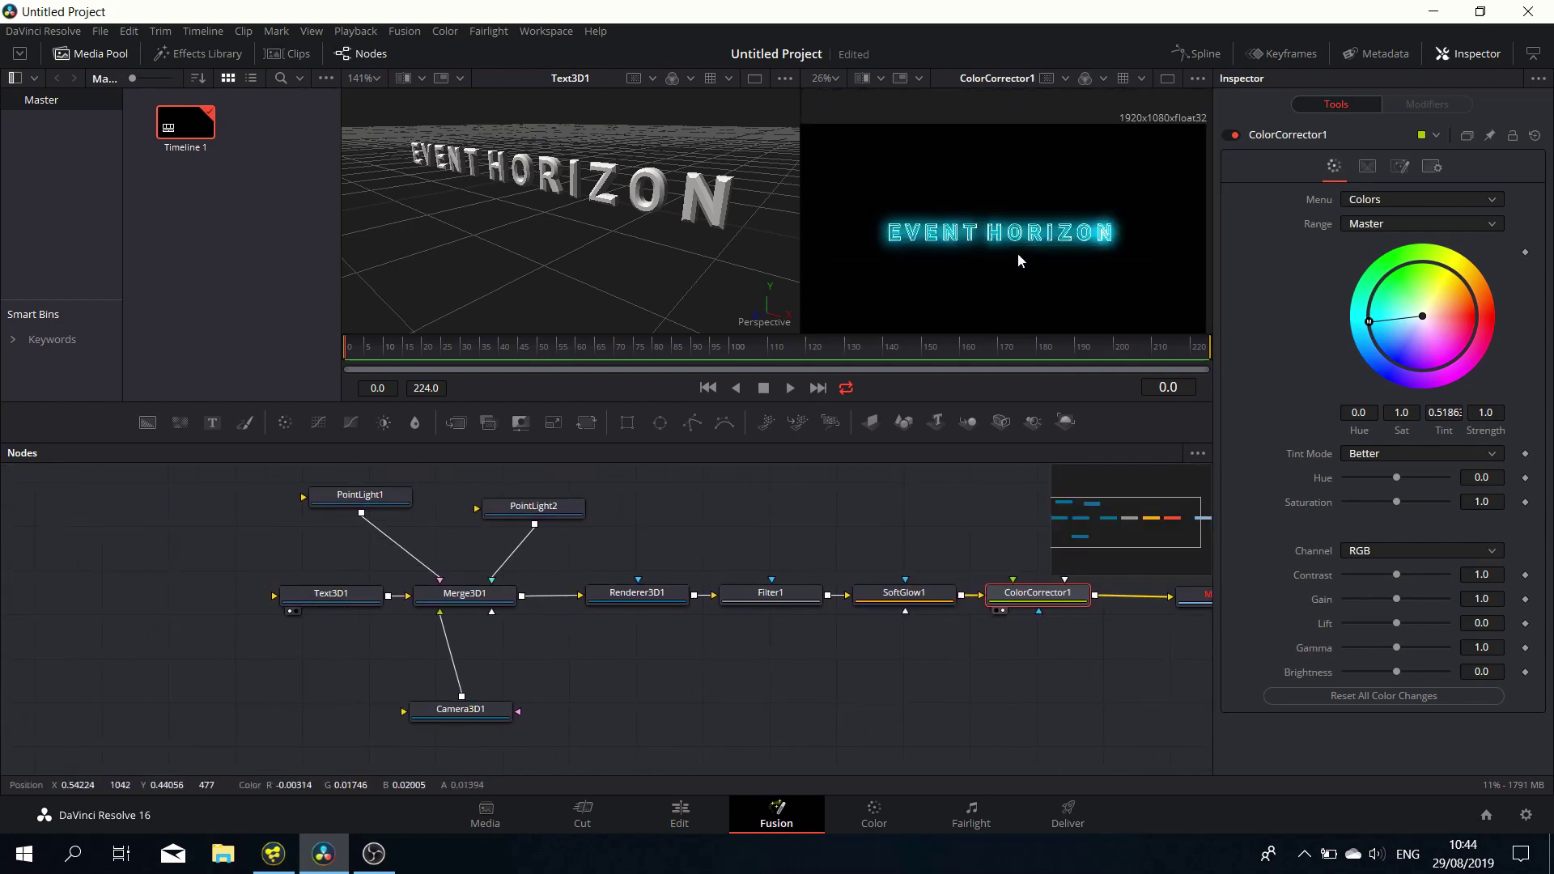
scroll(1017, 252, down, 2)
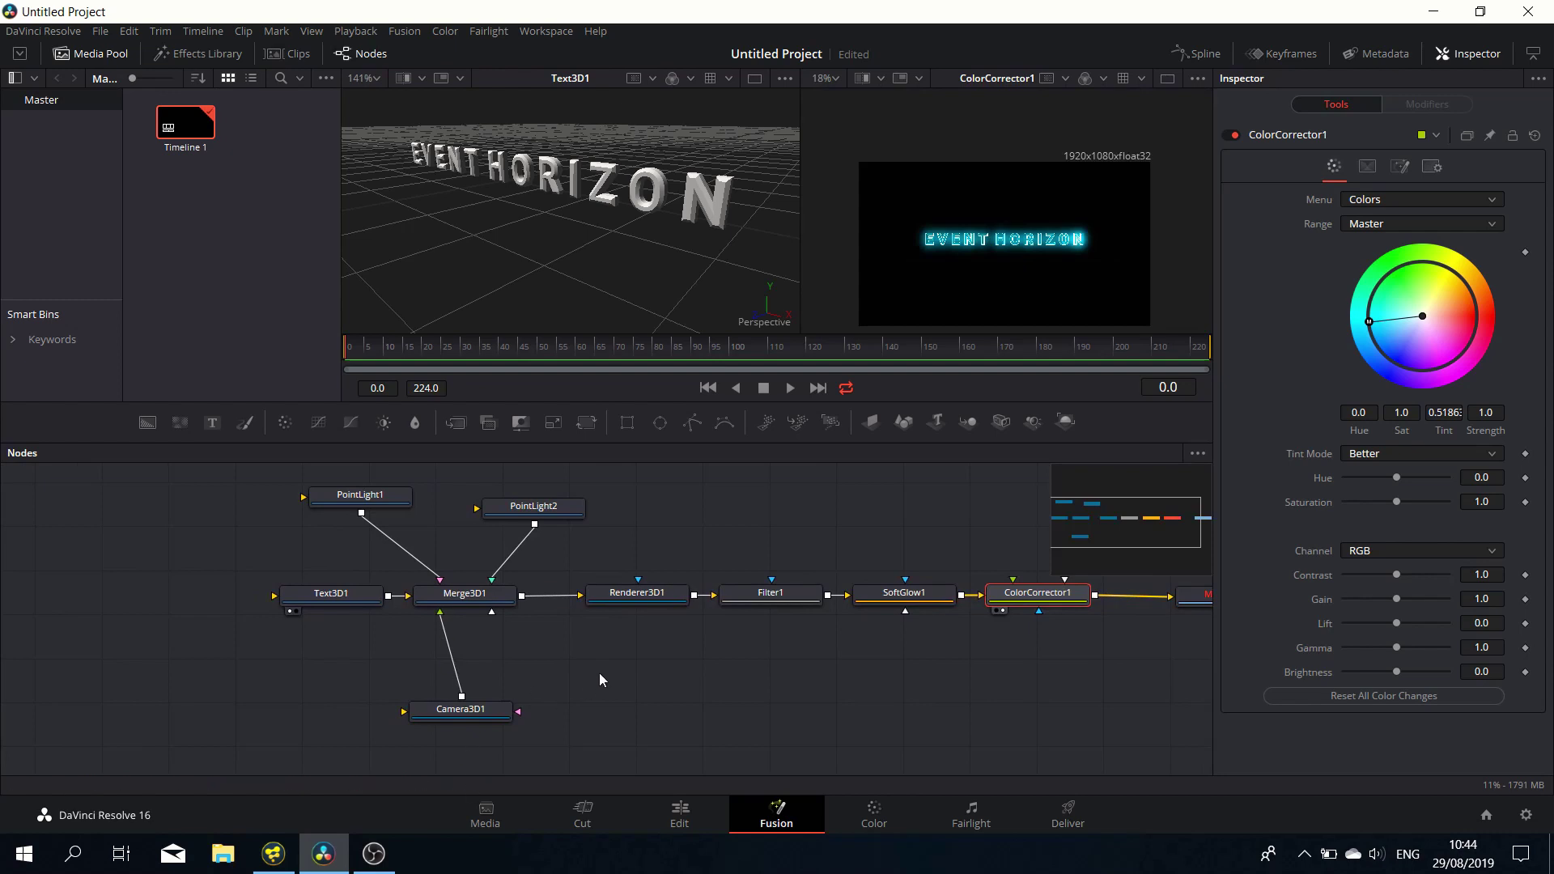
Step: Switch the 3D viewer to the Top view and centre the EVENT HORIZON title
drag(317, 598, 217, 612)
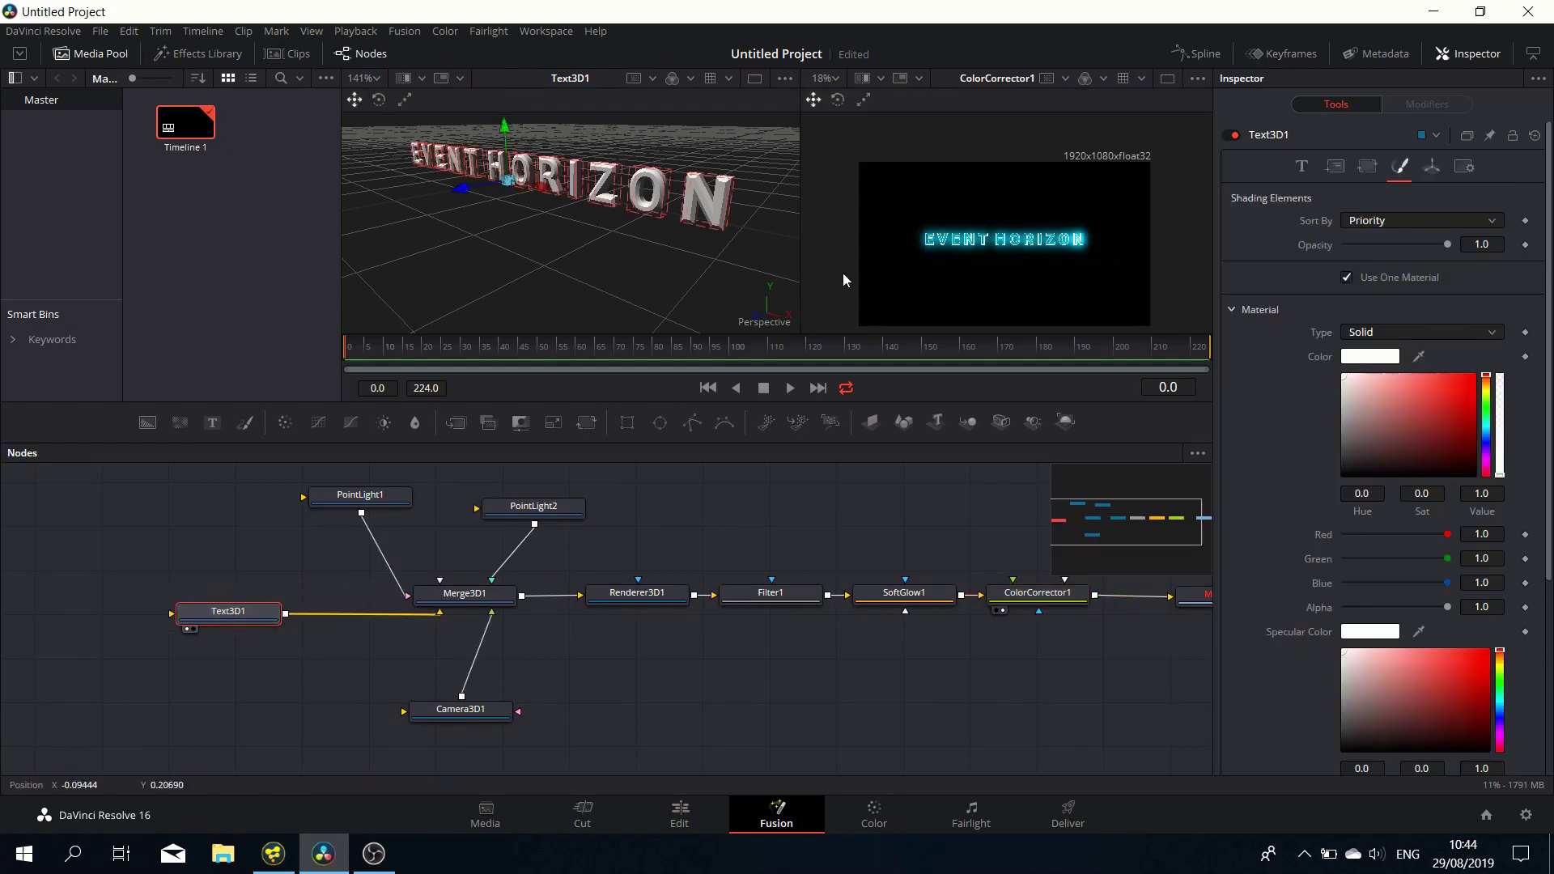
right_click(759, 324)
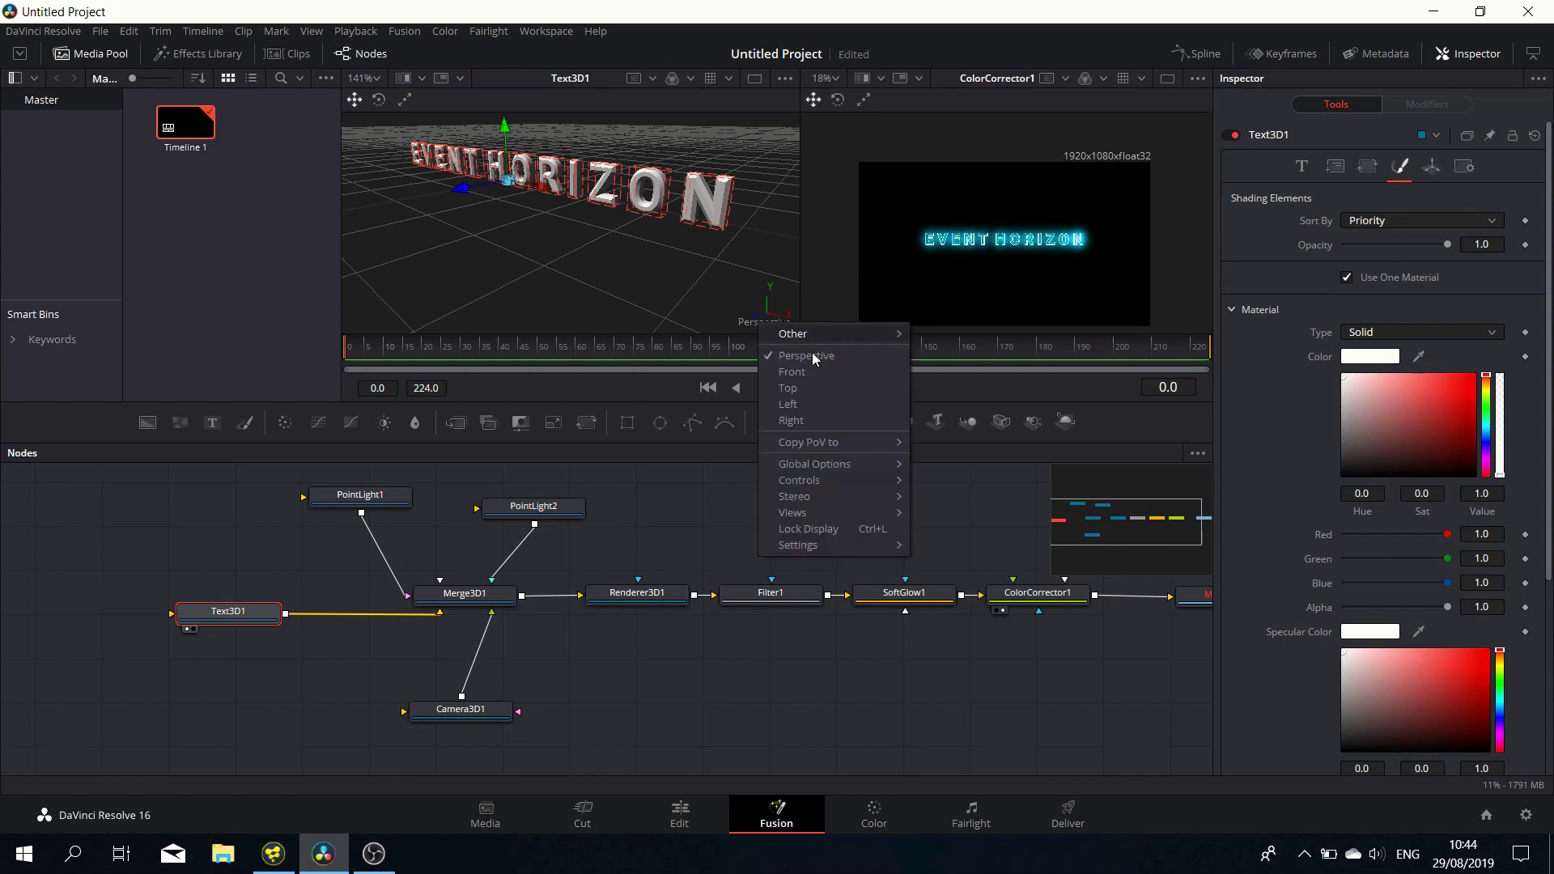
click(792, 388)
scroll(523, 222, up, 3)
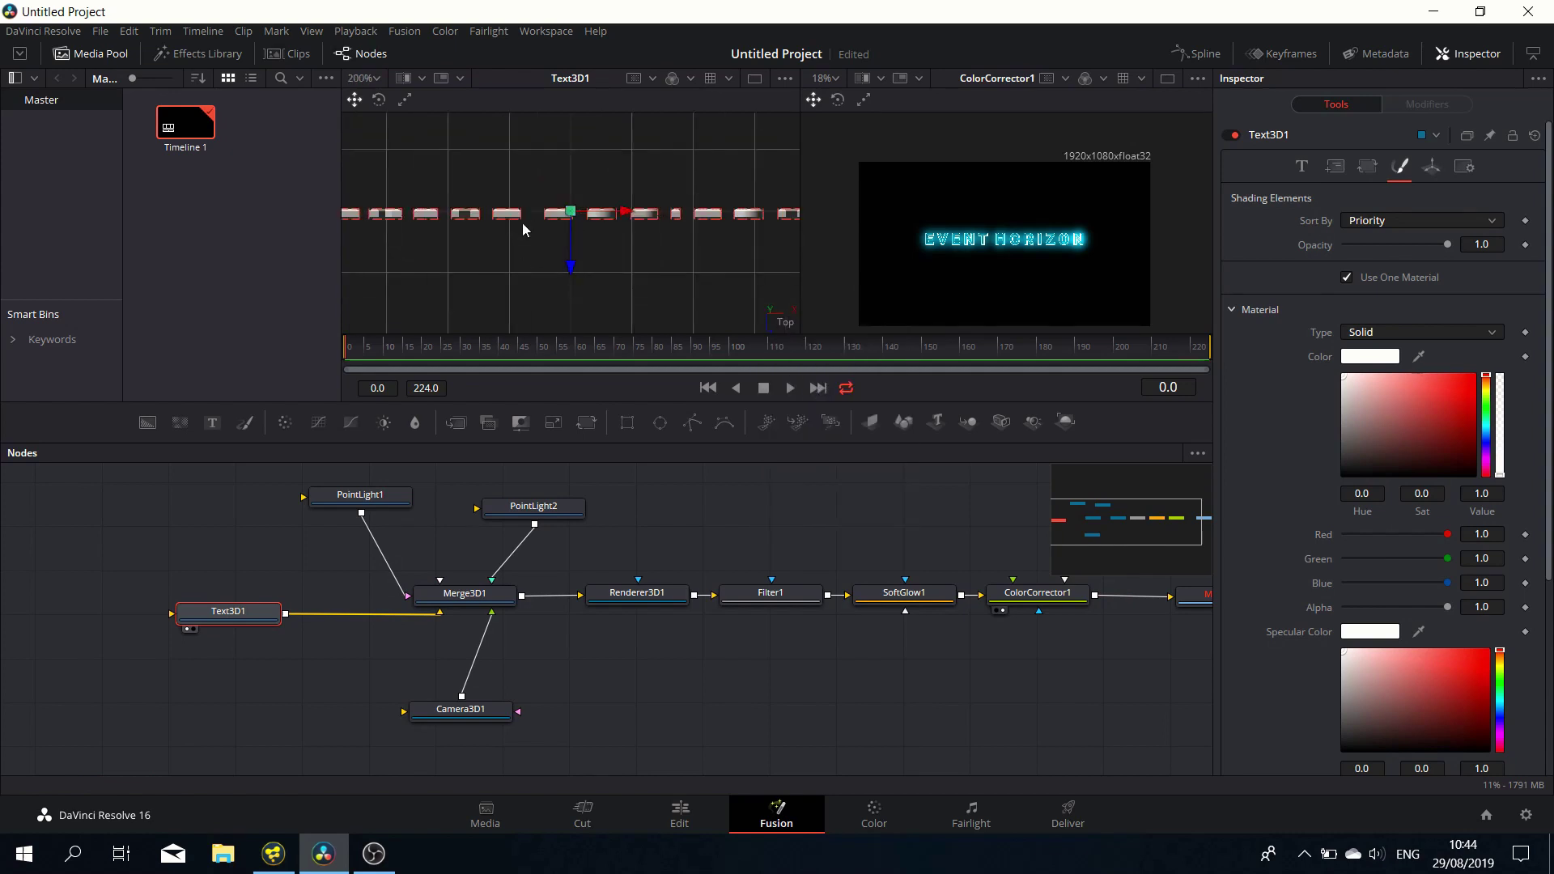
drag(588, 263, 642, 264)
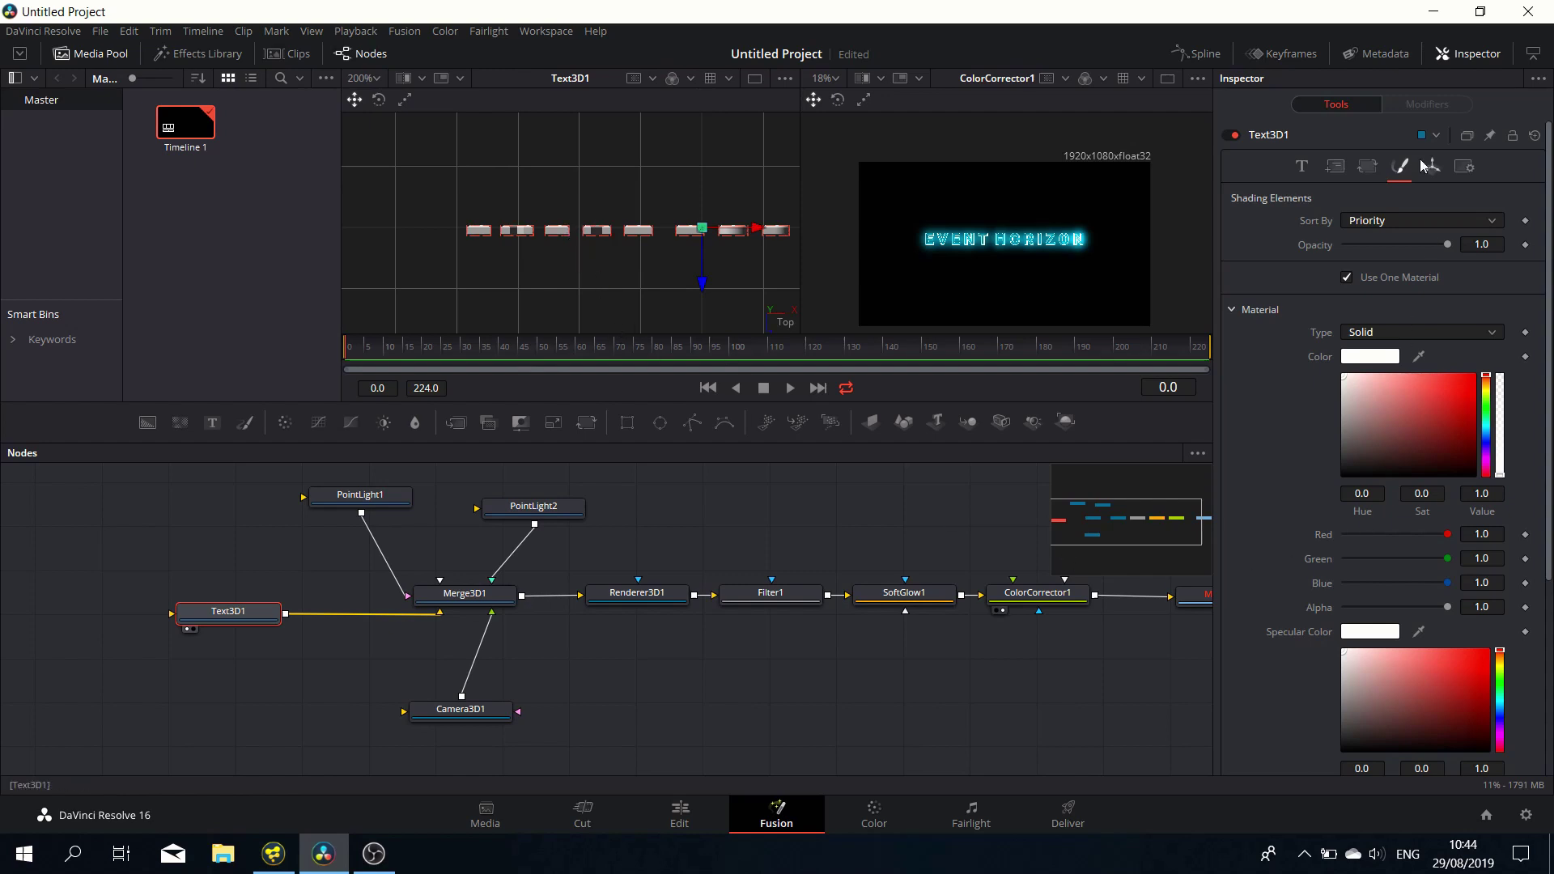
Step: Set Text3D1's per-character Y rotation to 2.6
click(1367, 167)
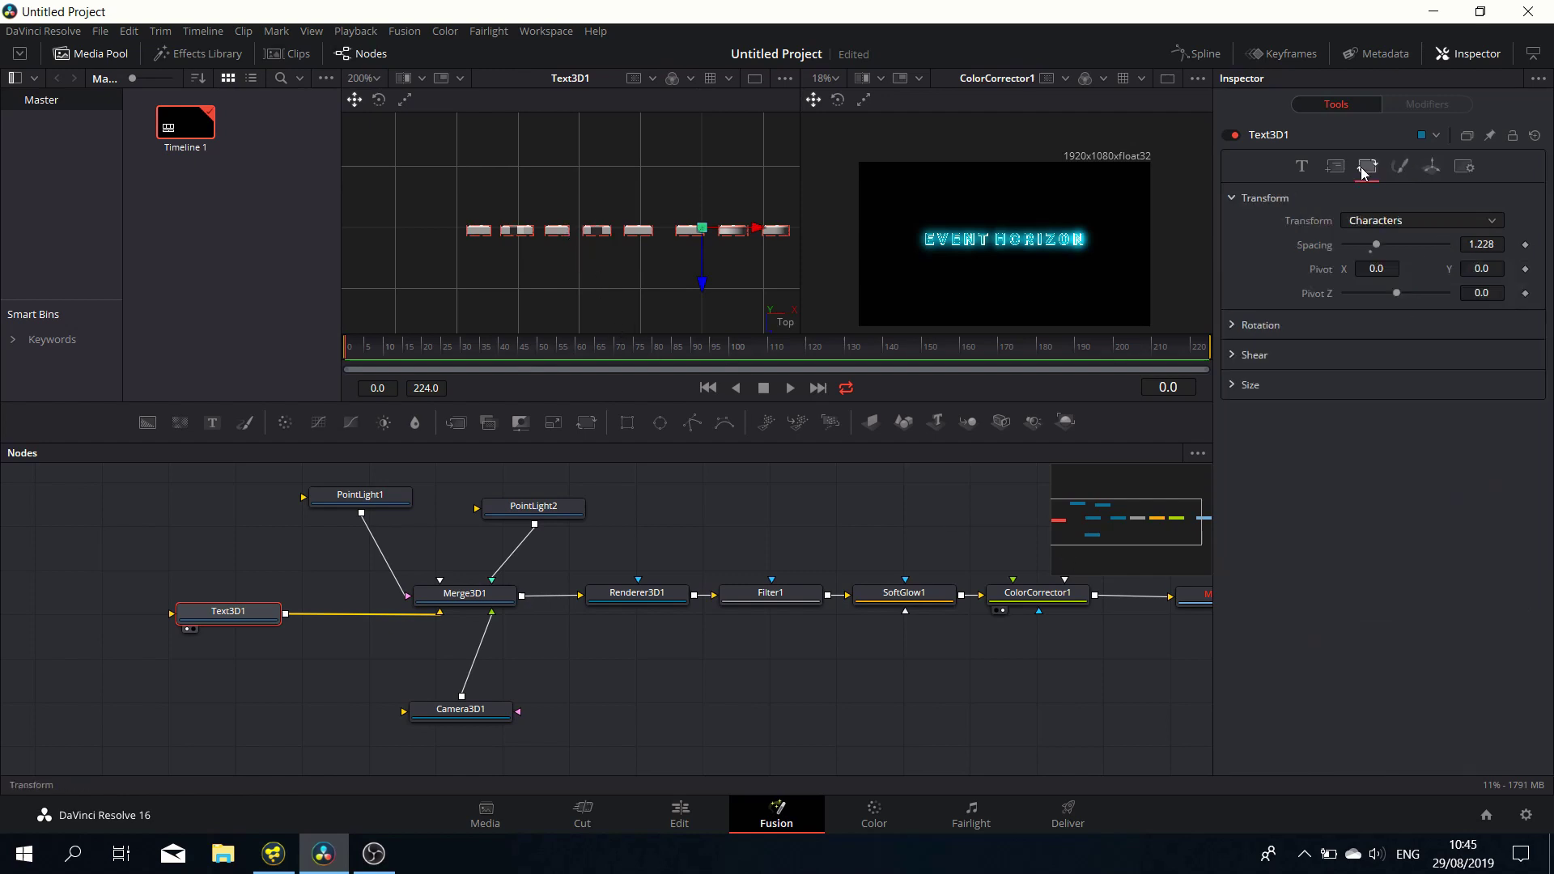
click(1232, 323)
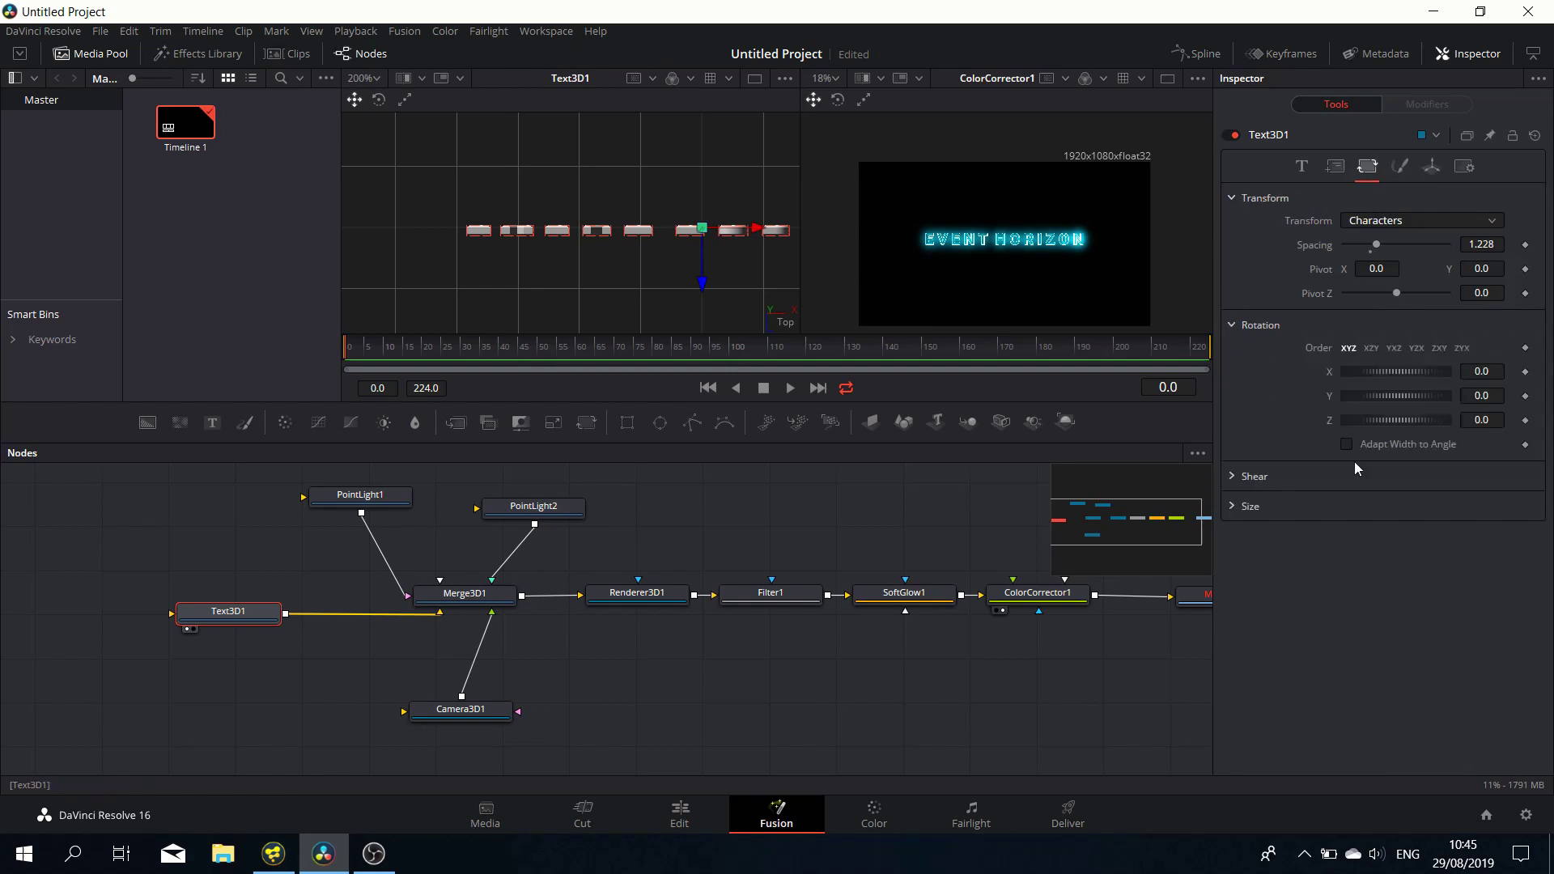
mouse_move(1363, 397)
mouse_down()
mouse_move(1397, 397)
mouse_move(1362, 402)
mouse_up()
Step: Deepen the letters' extrusion to 0.1843, then test-spin the characters and reset Y rotation to 0
click(1302, 166)
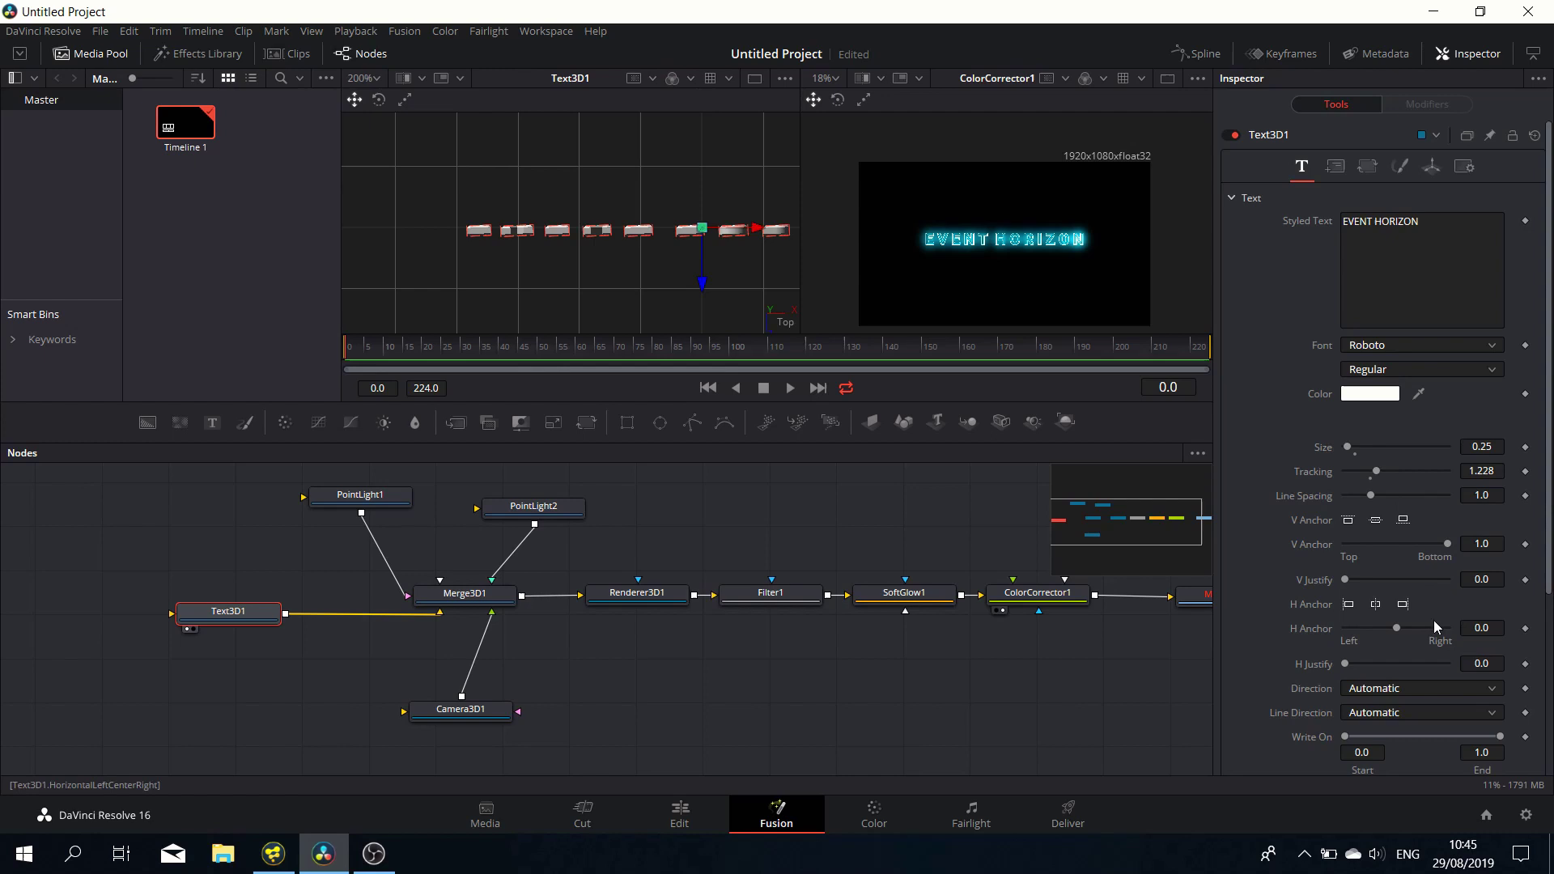
scroll(1426, 648, down, 3)
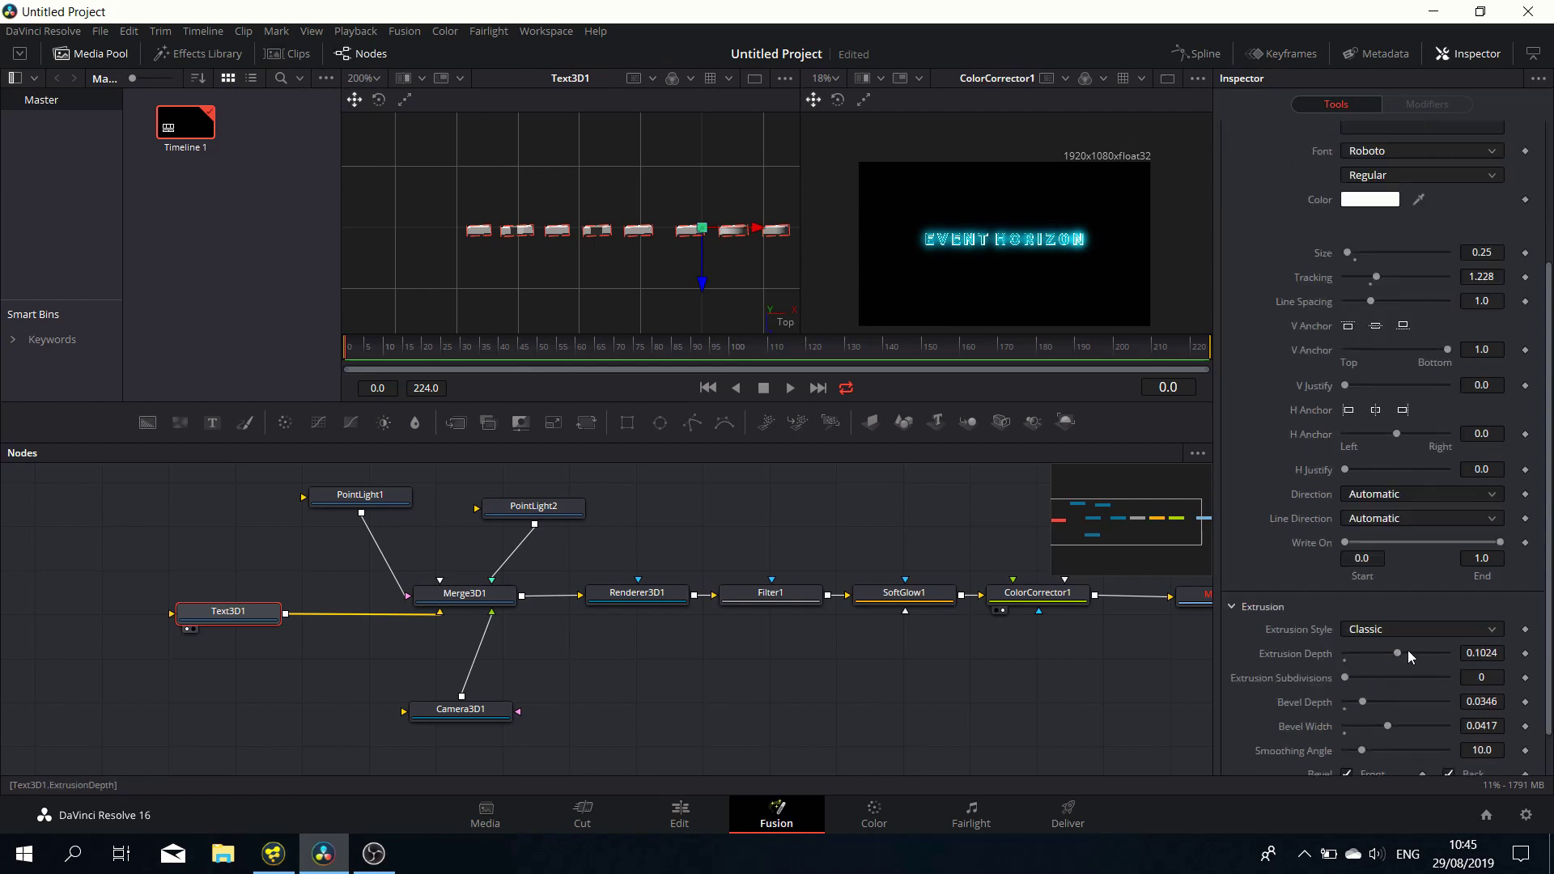
drag(1397, 653, 1440, 653)
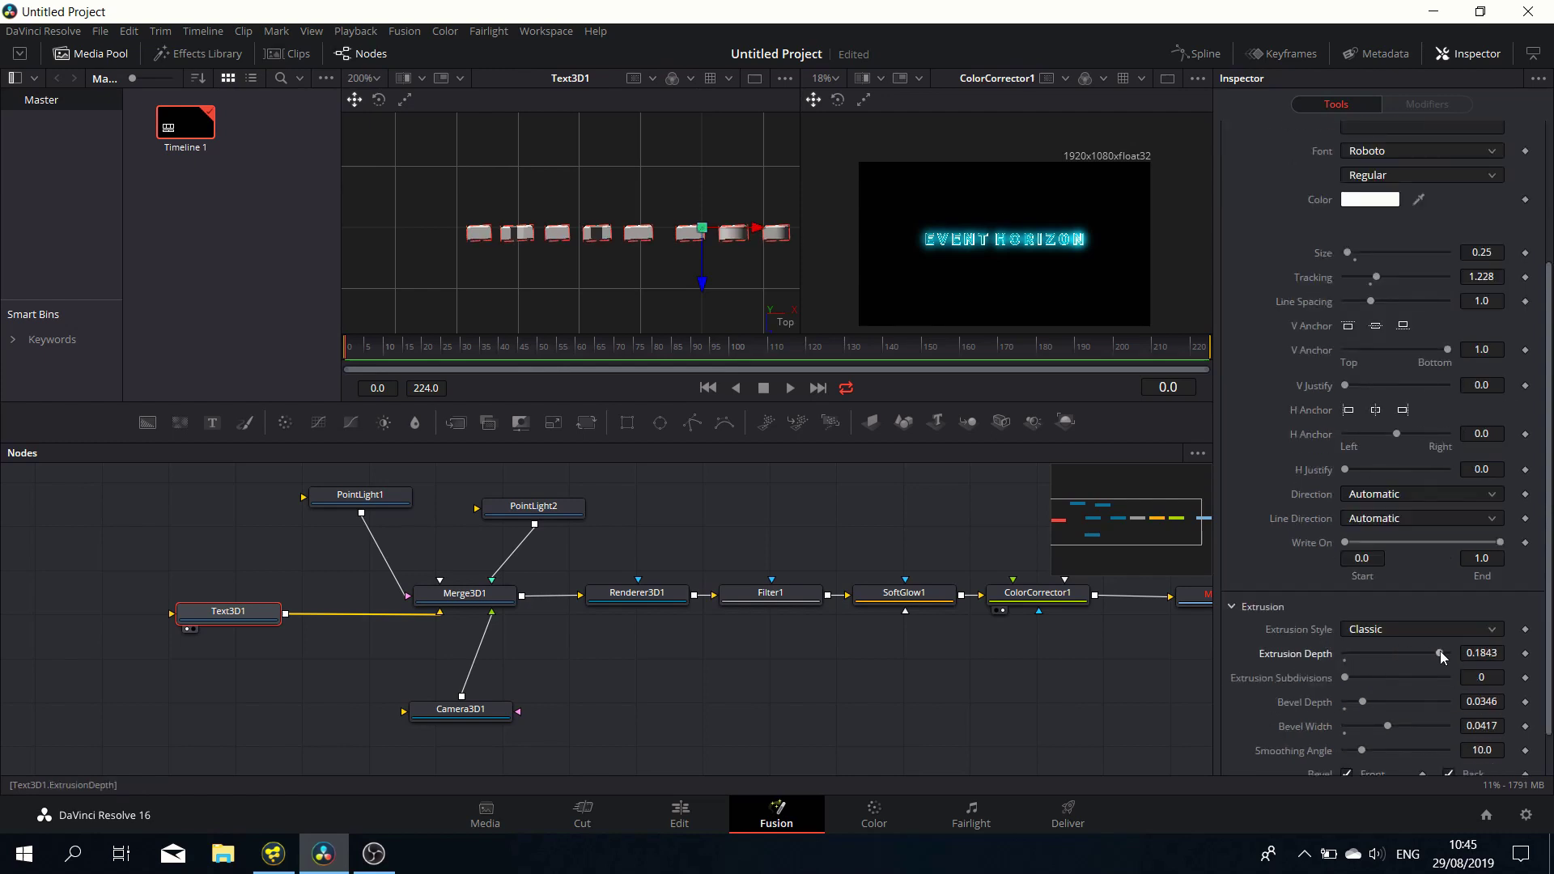
scroll(1429, 158, up, 3)
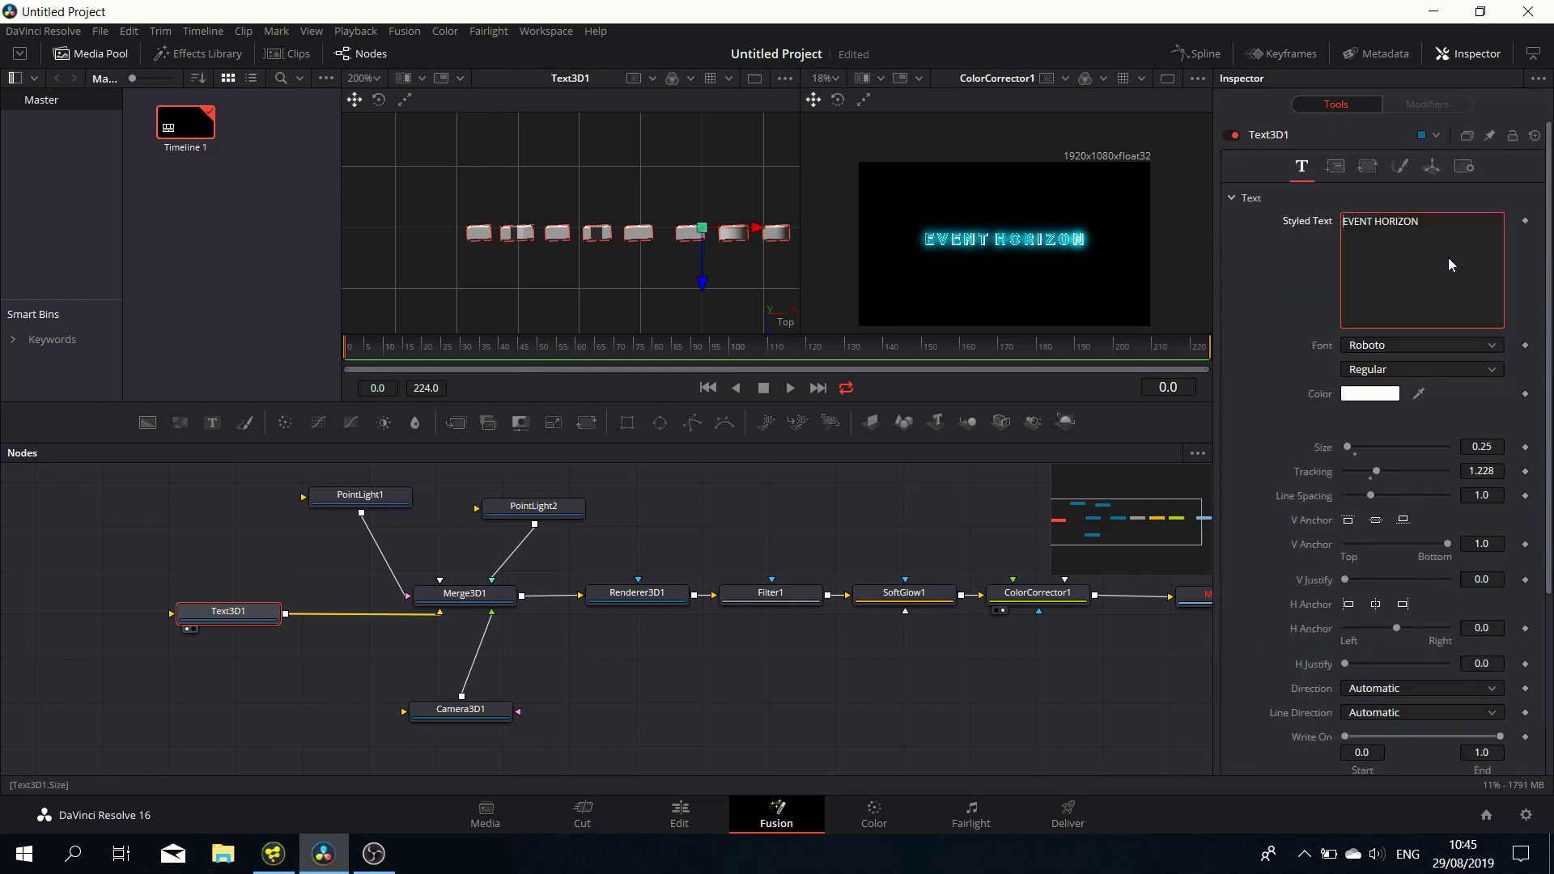
click(1367, 166)
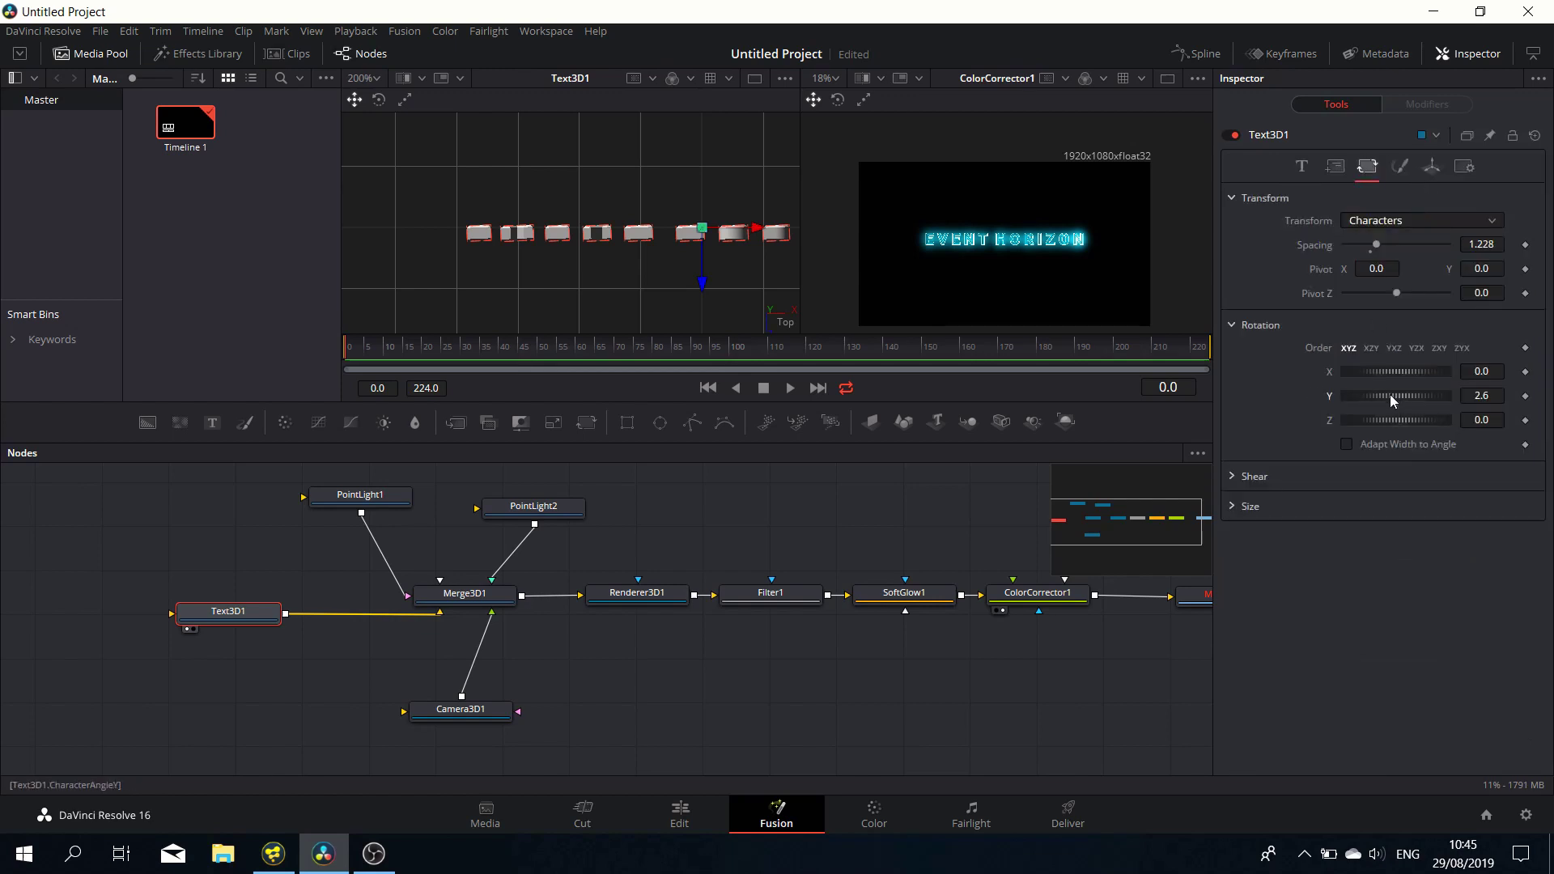
mouse_move(1390, 395)
mouse_down()
mouse_move(1362, 393)
mouse_move(1420, 394)
mouse_move(1382, 394)
mouse_up()
double_click(1395, 398)
Step: Add an expression to the character Pivot Z and enter Size*ExtrusionDepth
right_click(1328, 295)
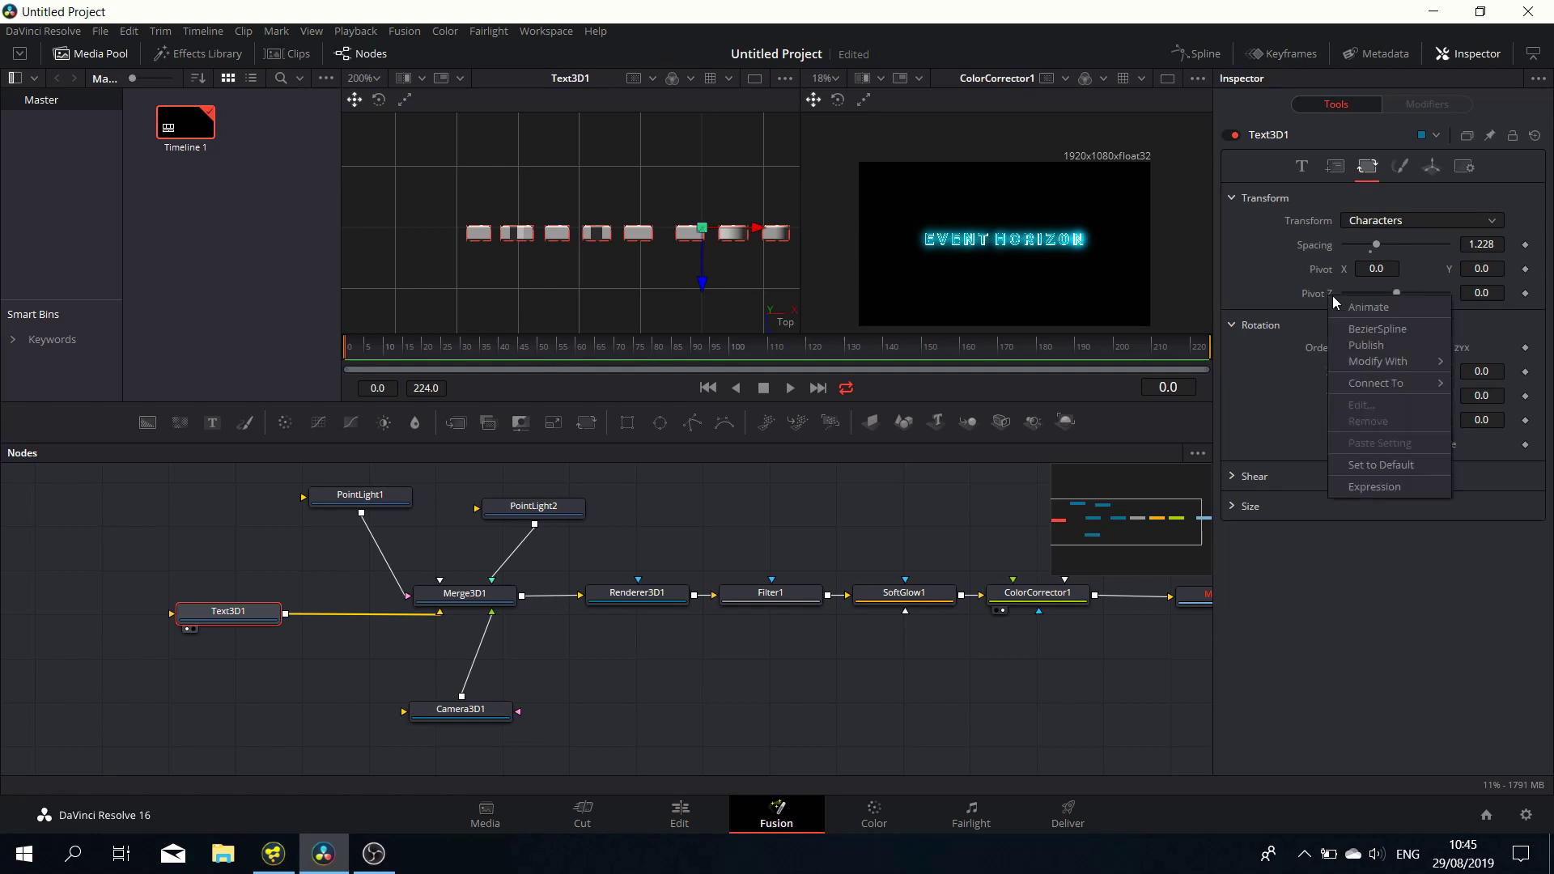
click(1376, 491)
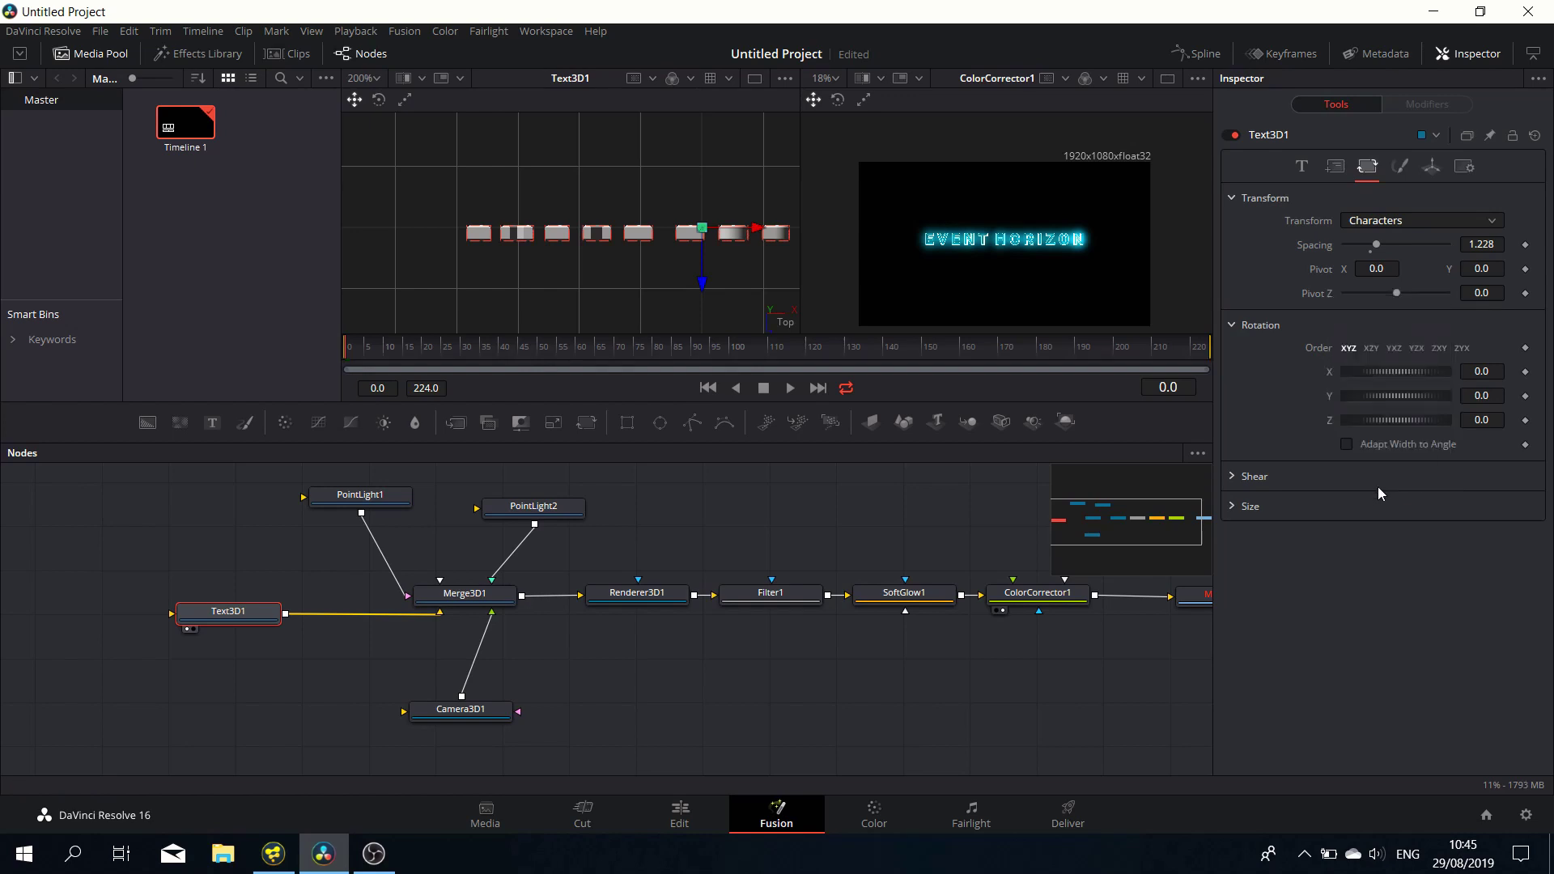
click(1300, 166)
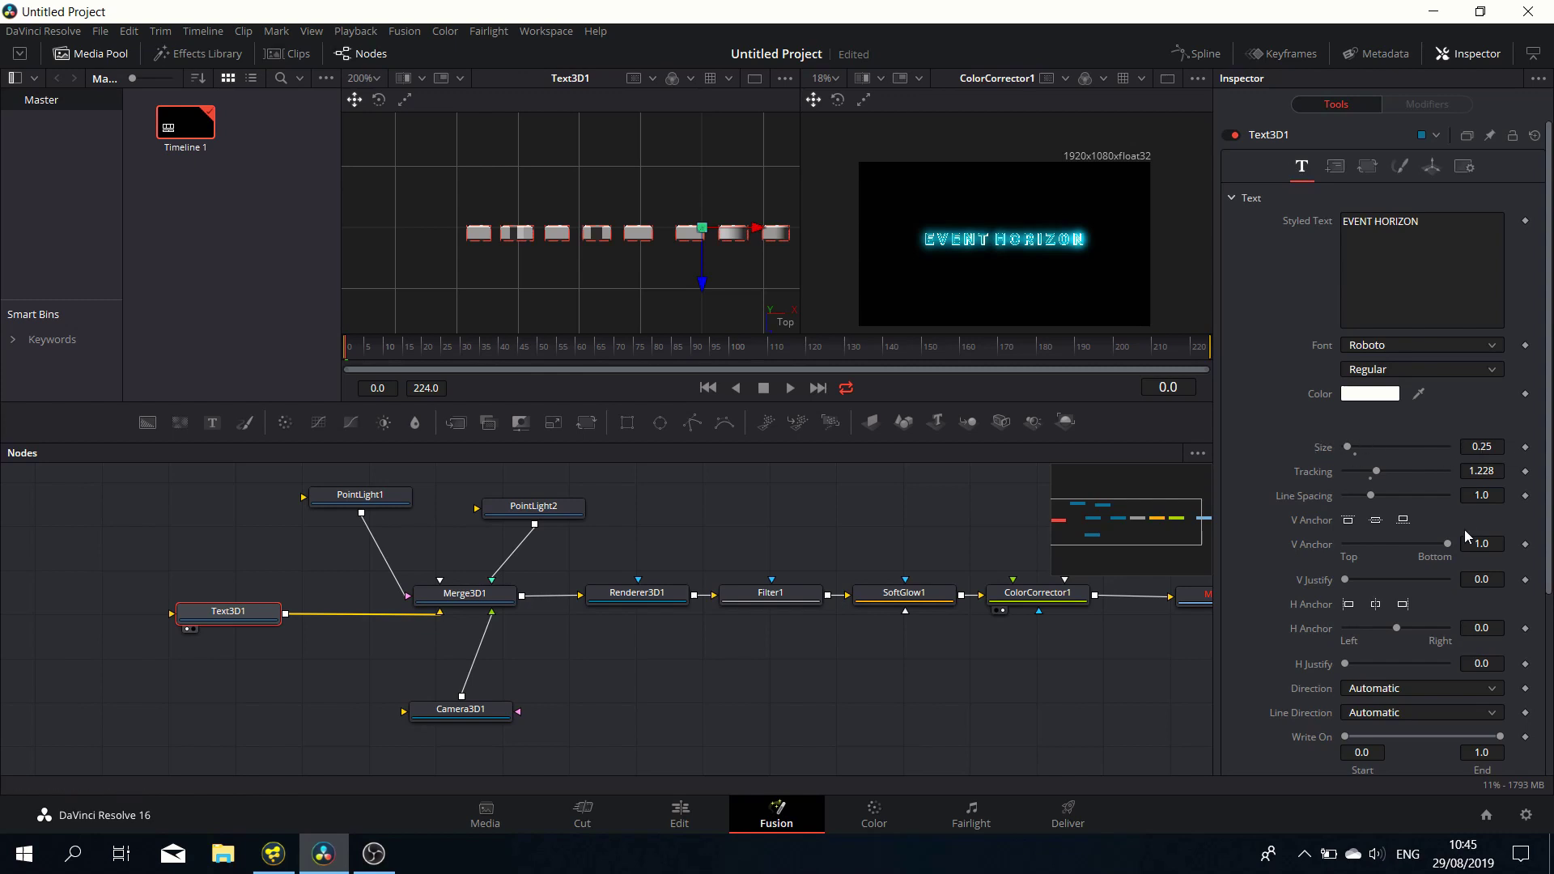
scroll(1464, 529, down, 5)
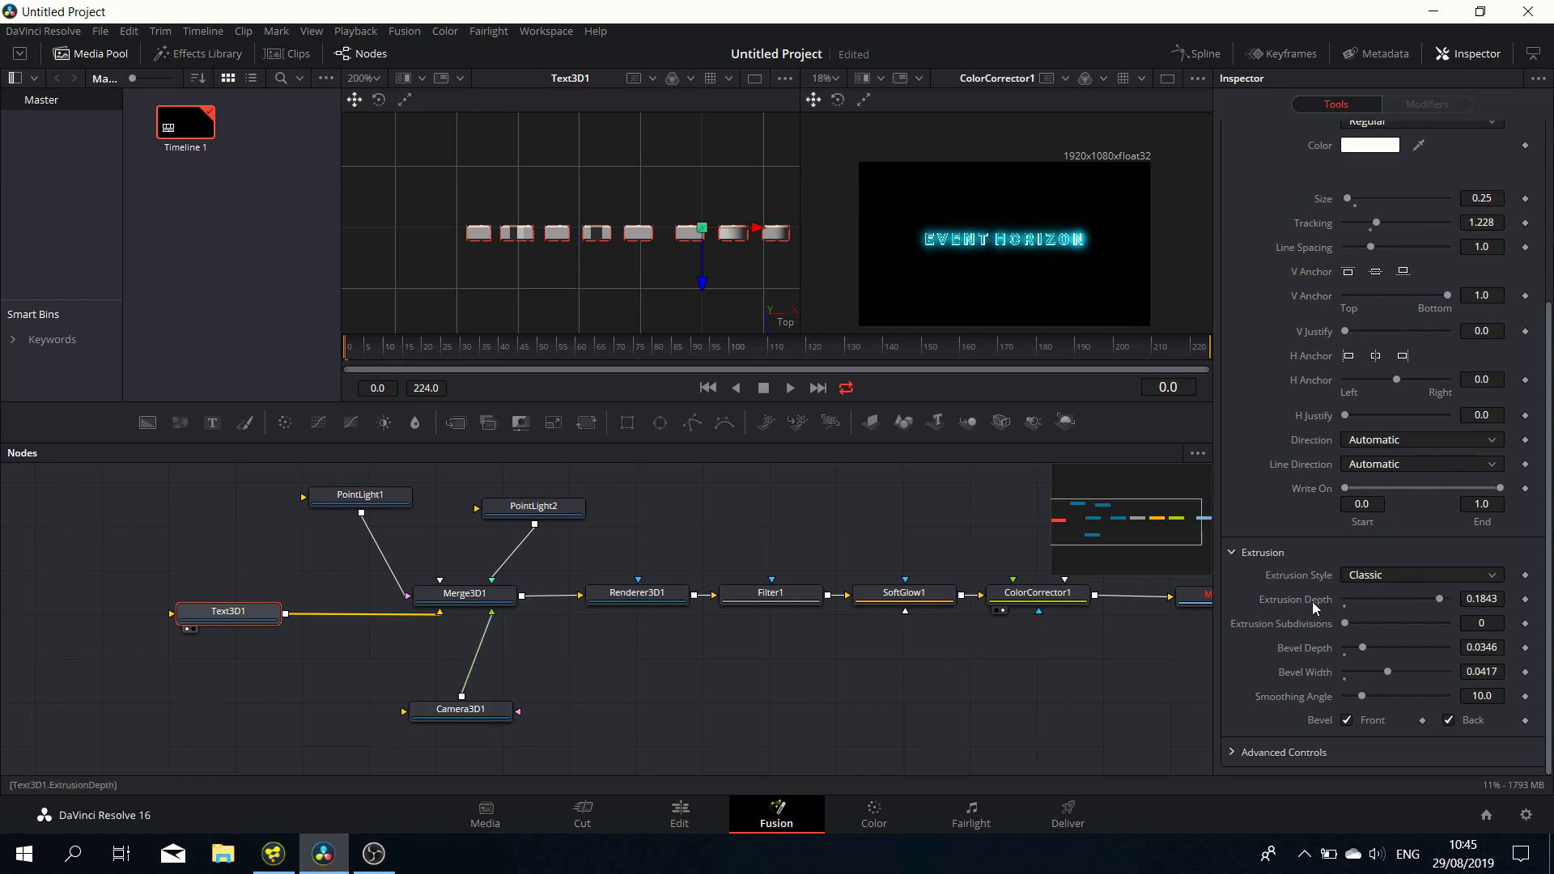
scroll(1362, 585, up, 4)
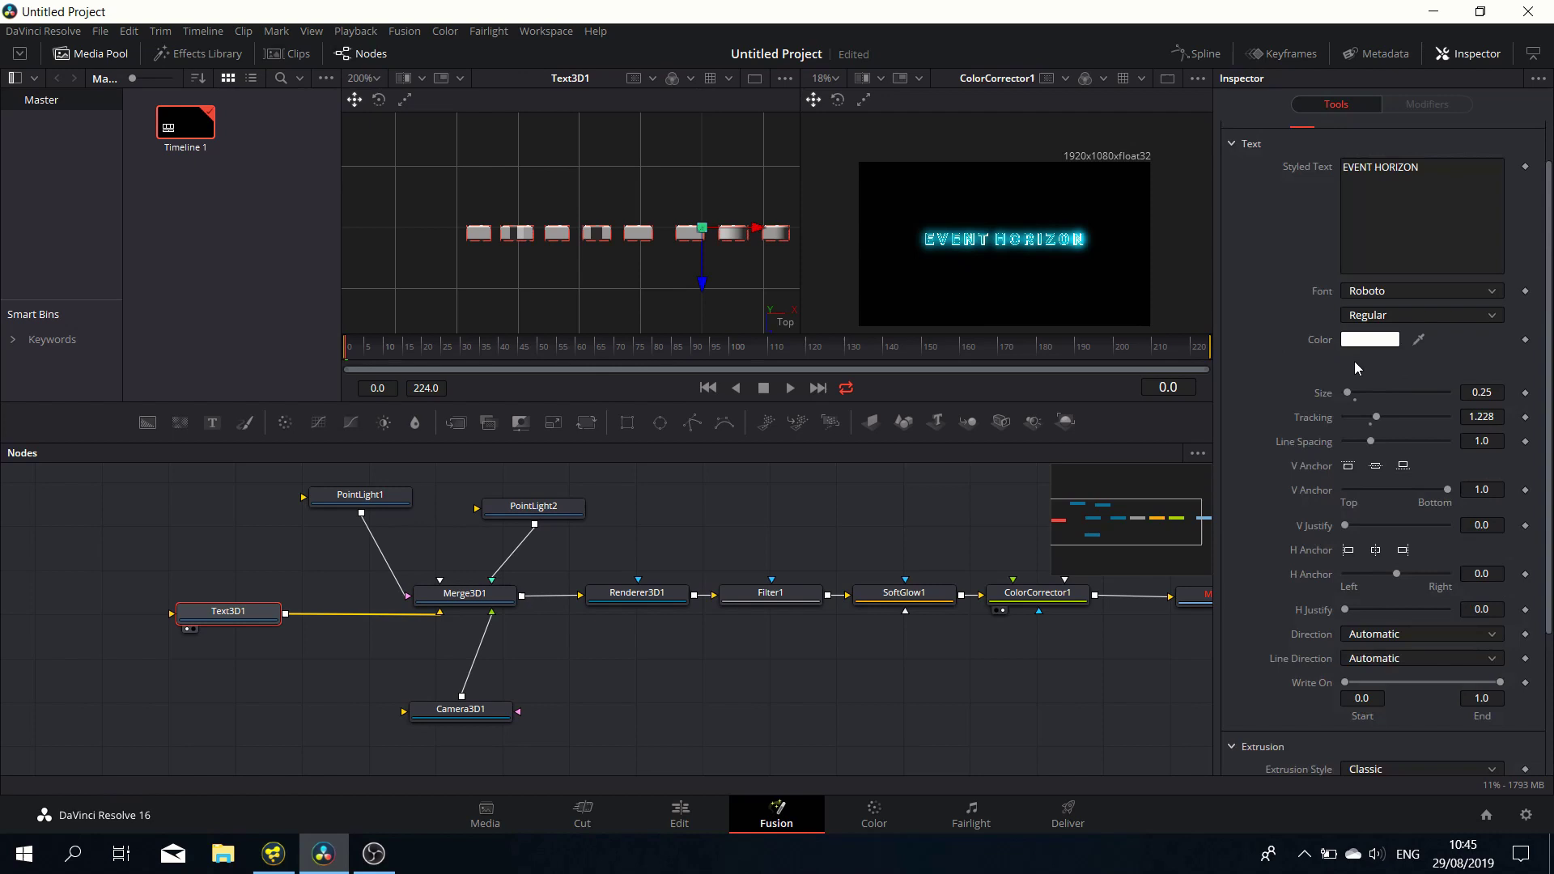
scroll(1434, 157, up, 1)
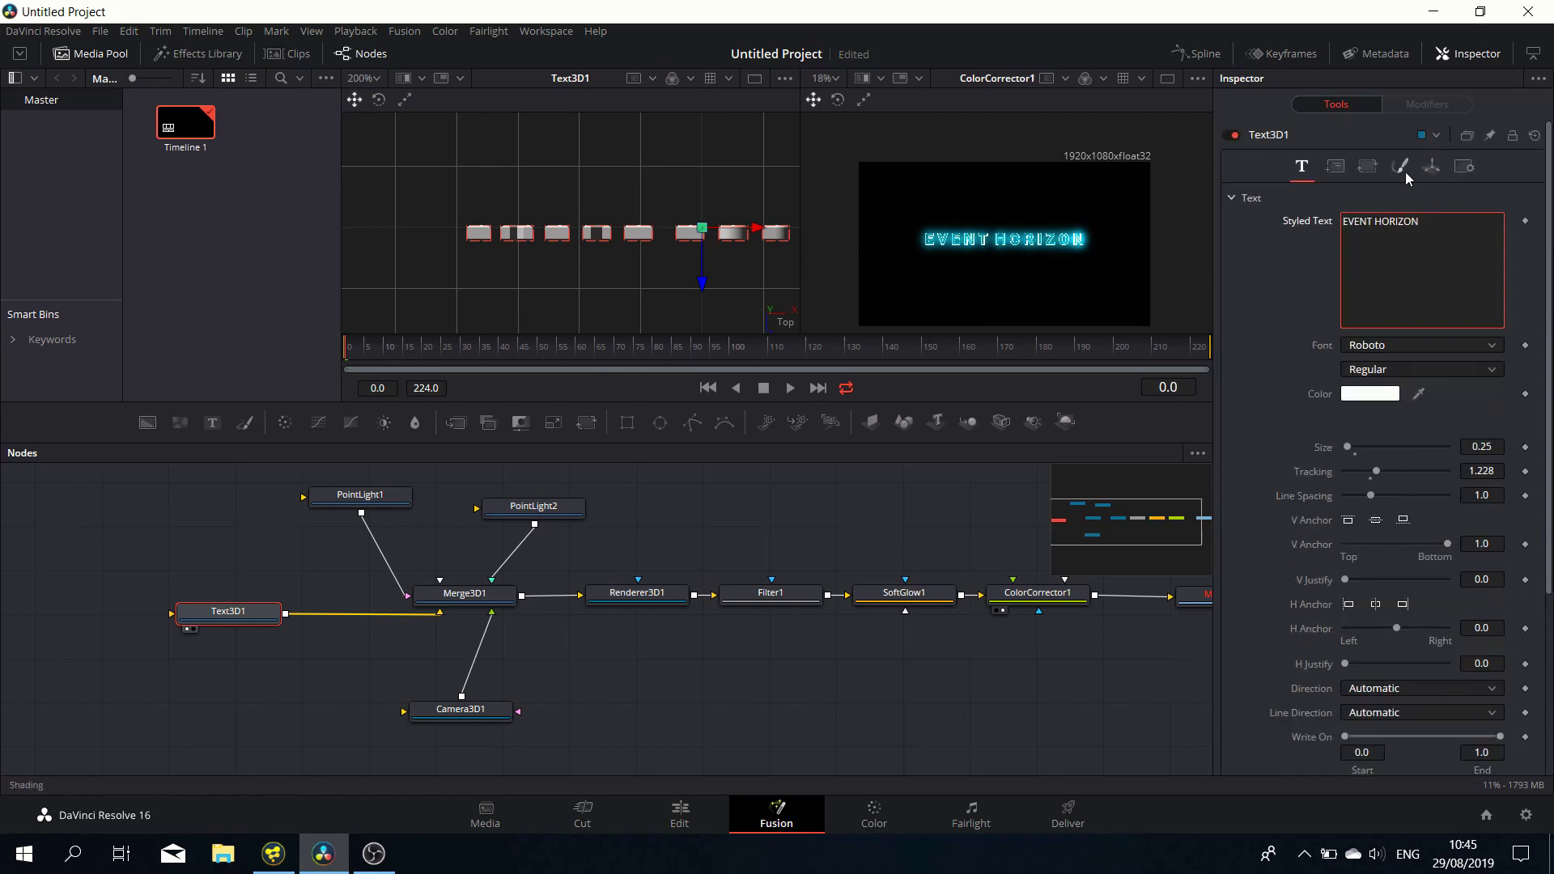
click(1368, 166)
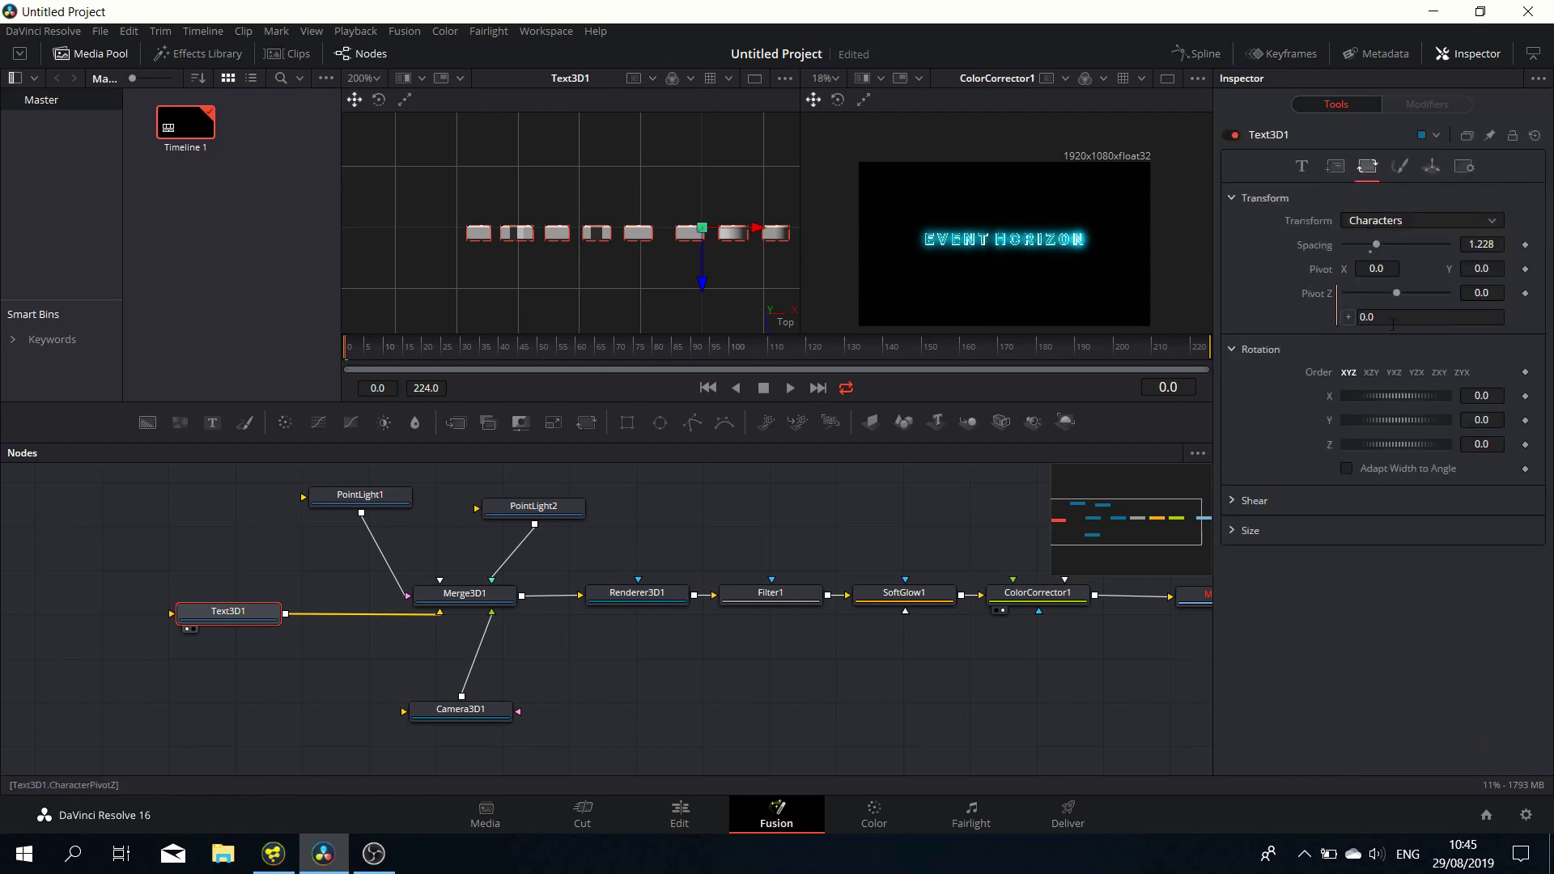
click(1425, 316)
text(Size*ExtrusionDepth)
key(Return)
Step: Change the Pivot Z expression to Size*ExtrusionDepth/2, test the spin, and reset Y rotation to 0
drag(1379, 420, 1381, 421)
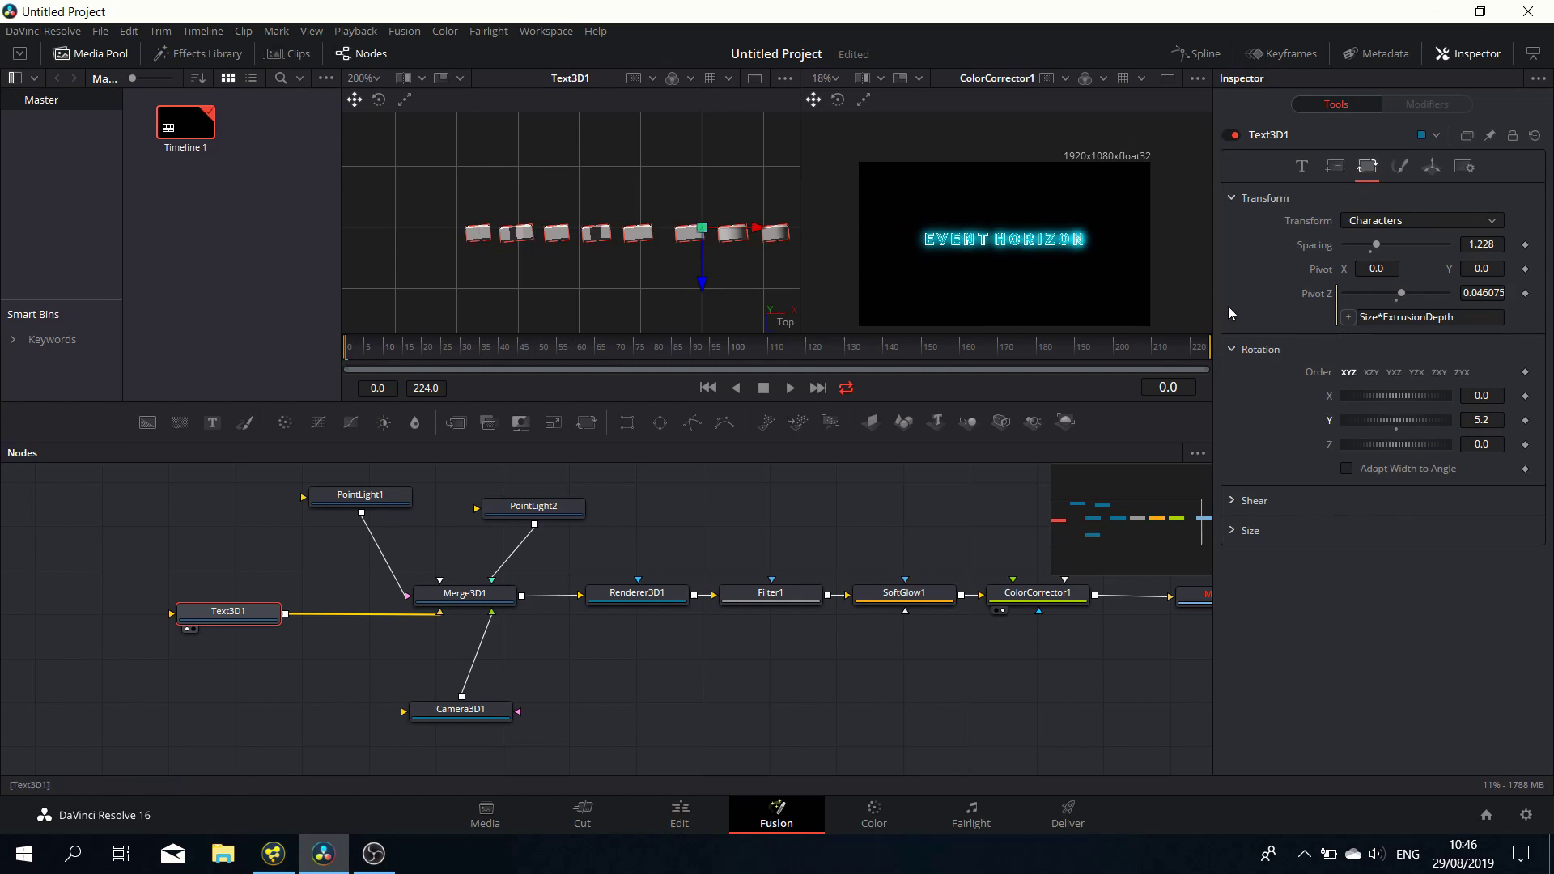
click(1457, 316)
text(/)
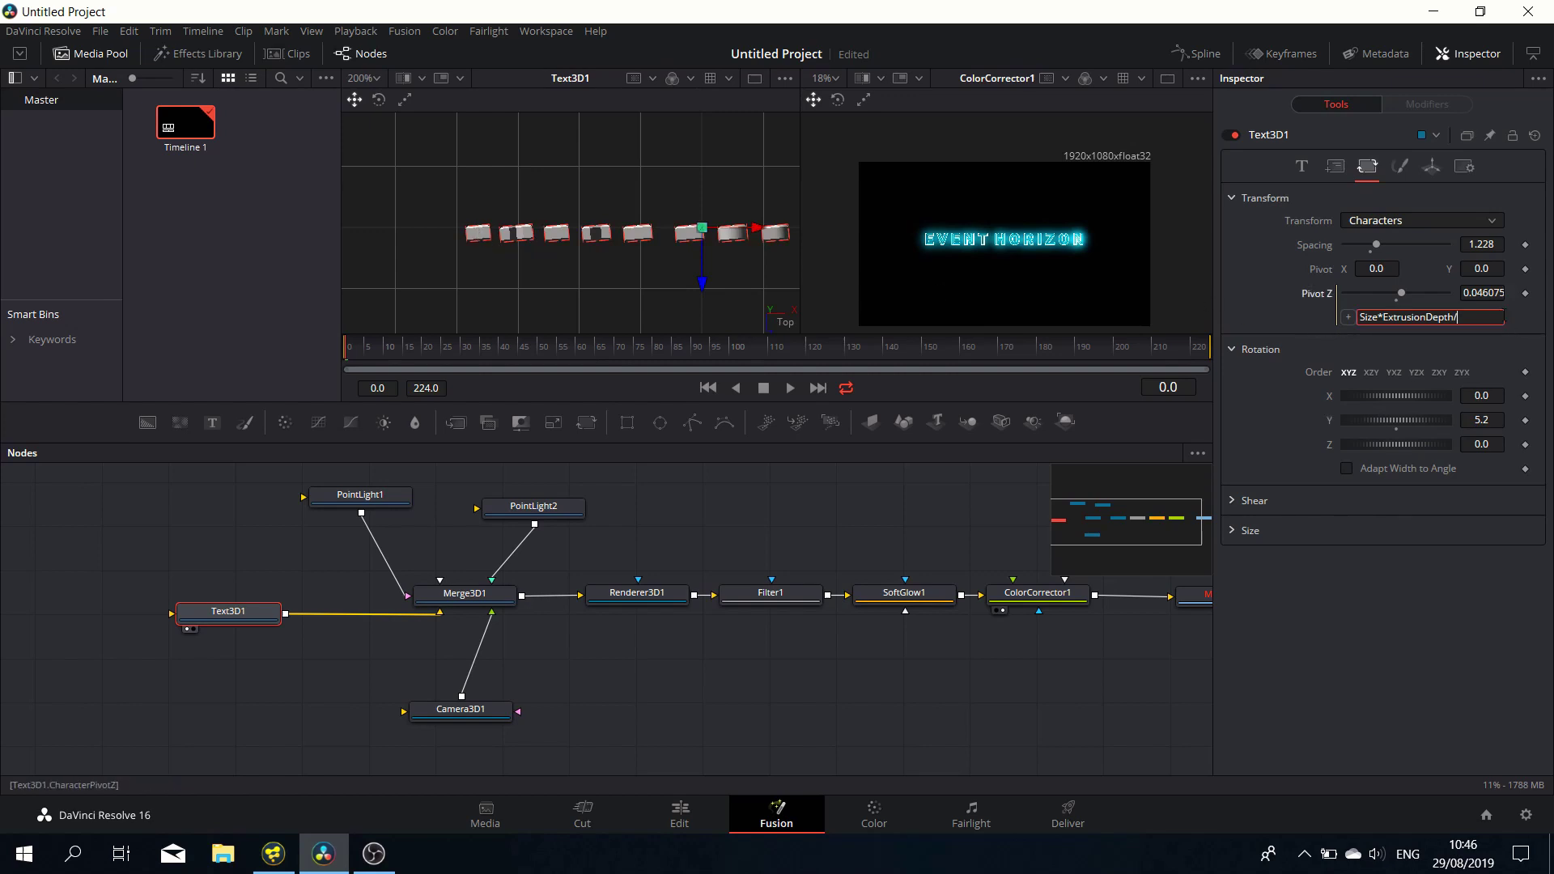
text(2)
key(Tab)
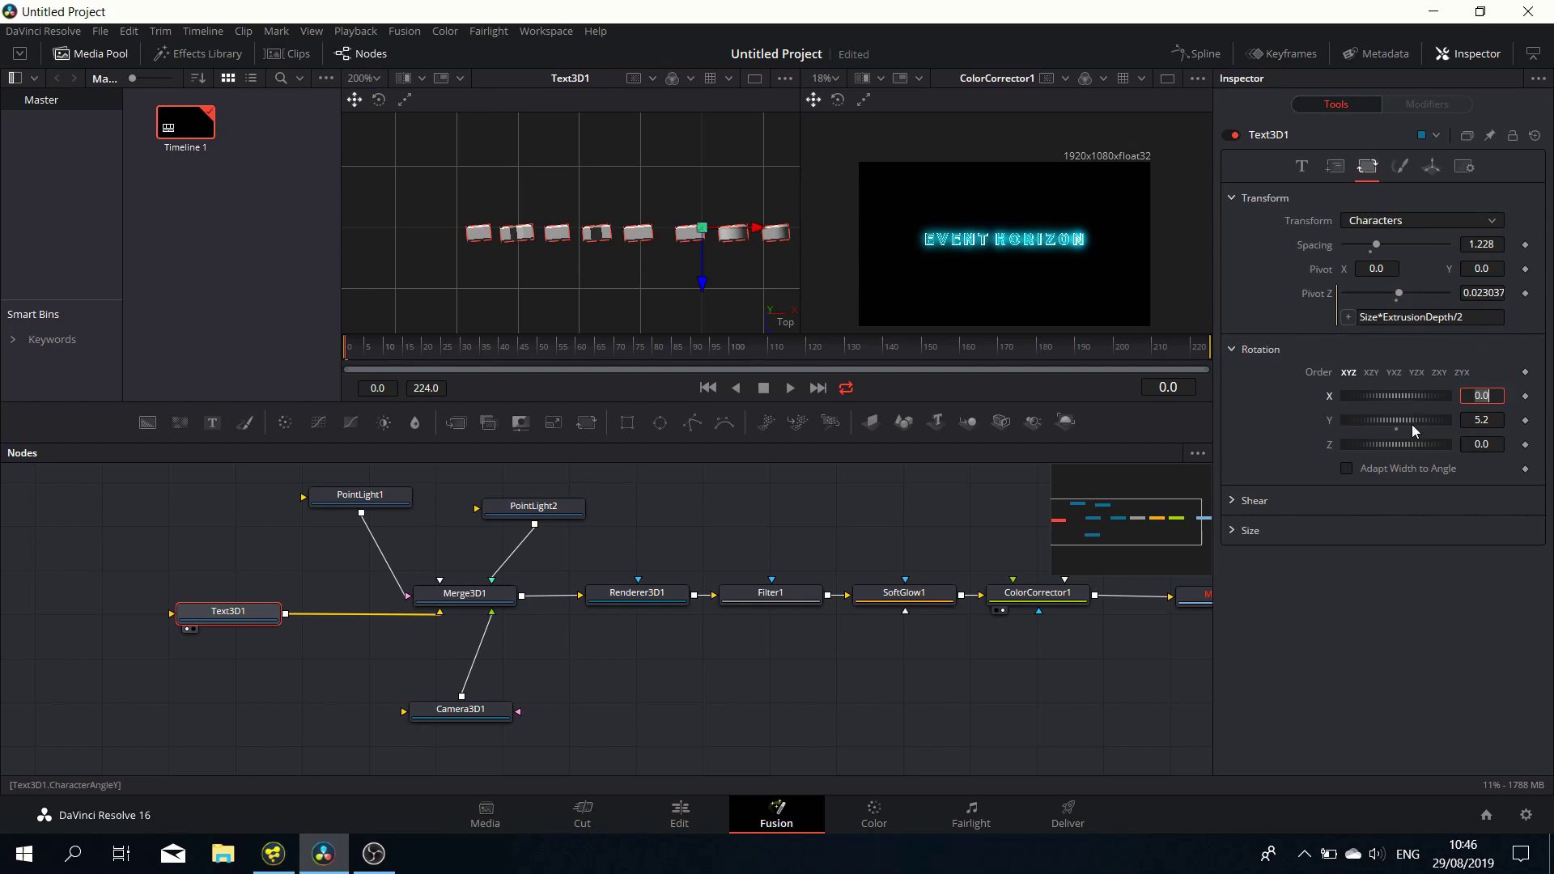
mouse_move(1410, 420)
mouse_down()
mouse_move(1367, 420)
mouse_move(1433, 422)
mouse_move(1410, 429)
mouse_up()
double_click(1393, 429)
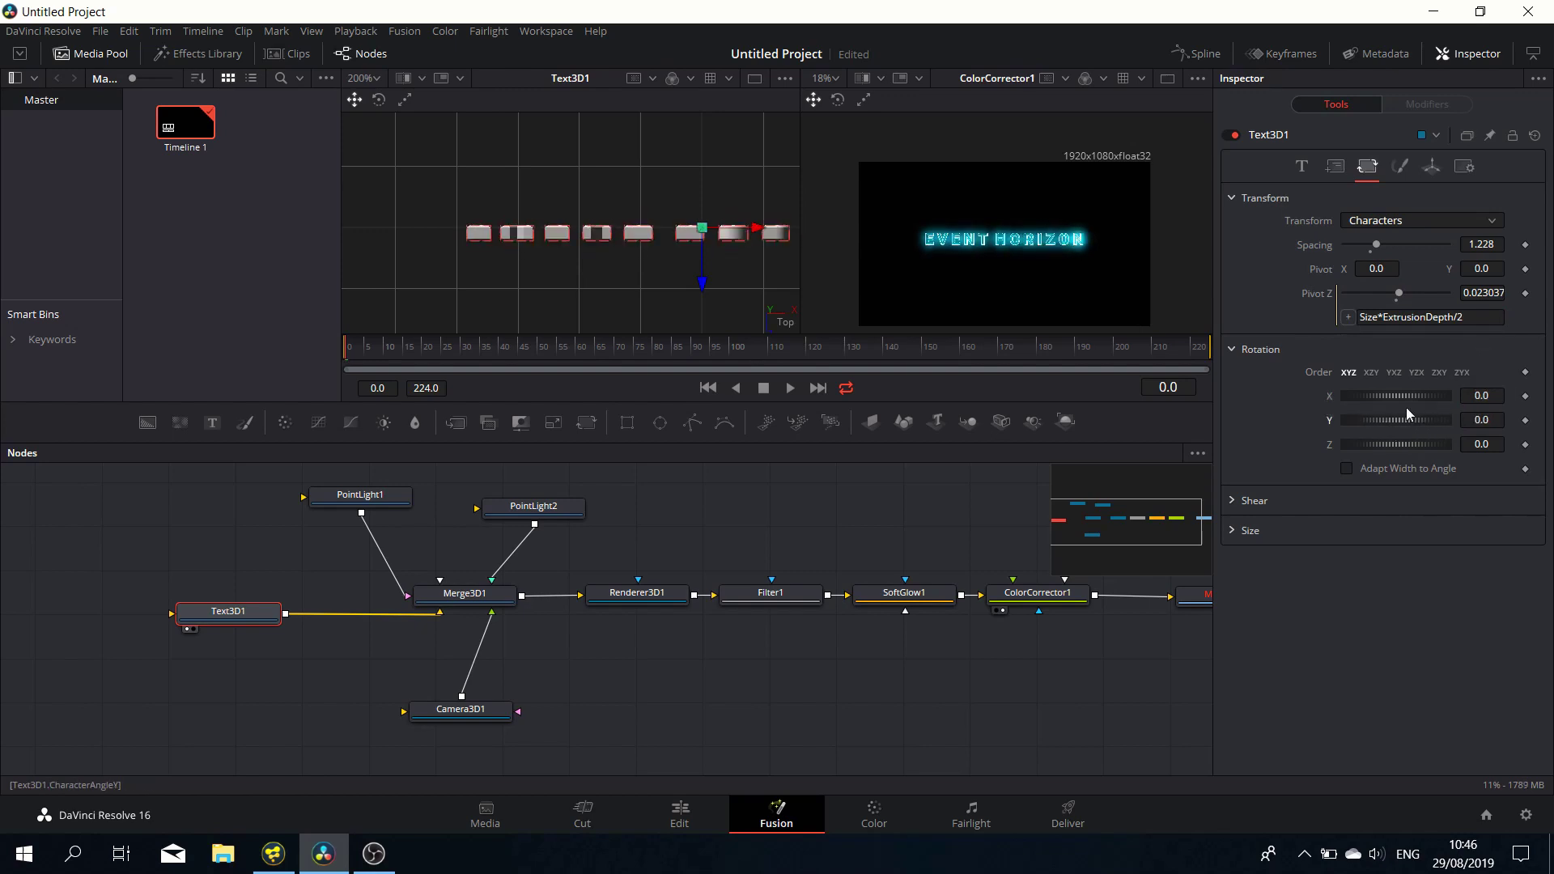
Step: Add a Follower modifier to Text3D1's Styled Text
click(1307, 169)
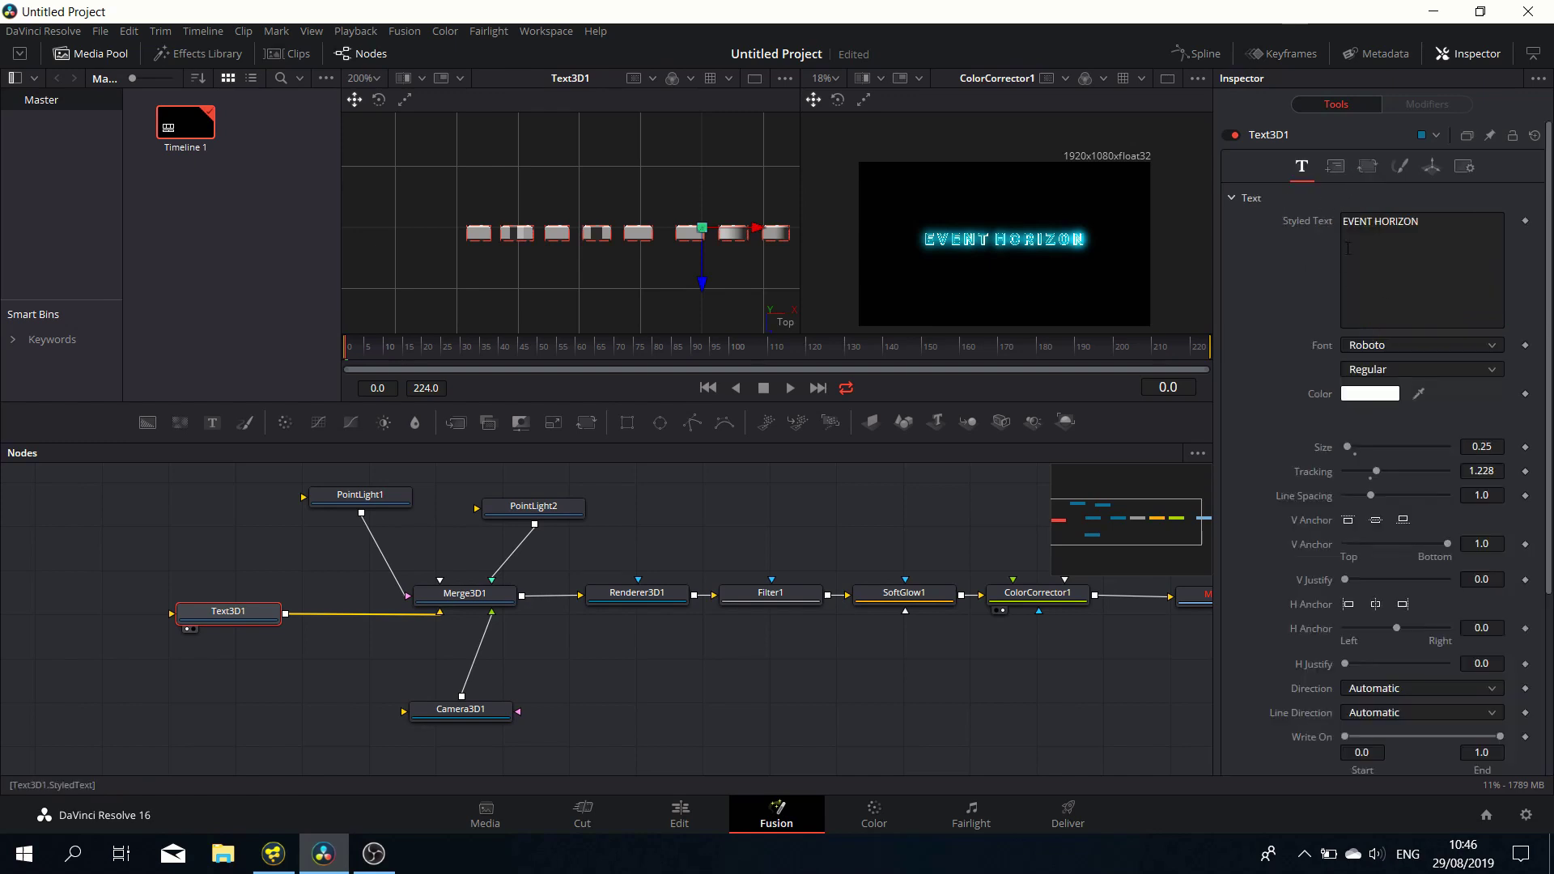
right_click(1305, 221)
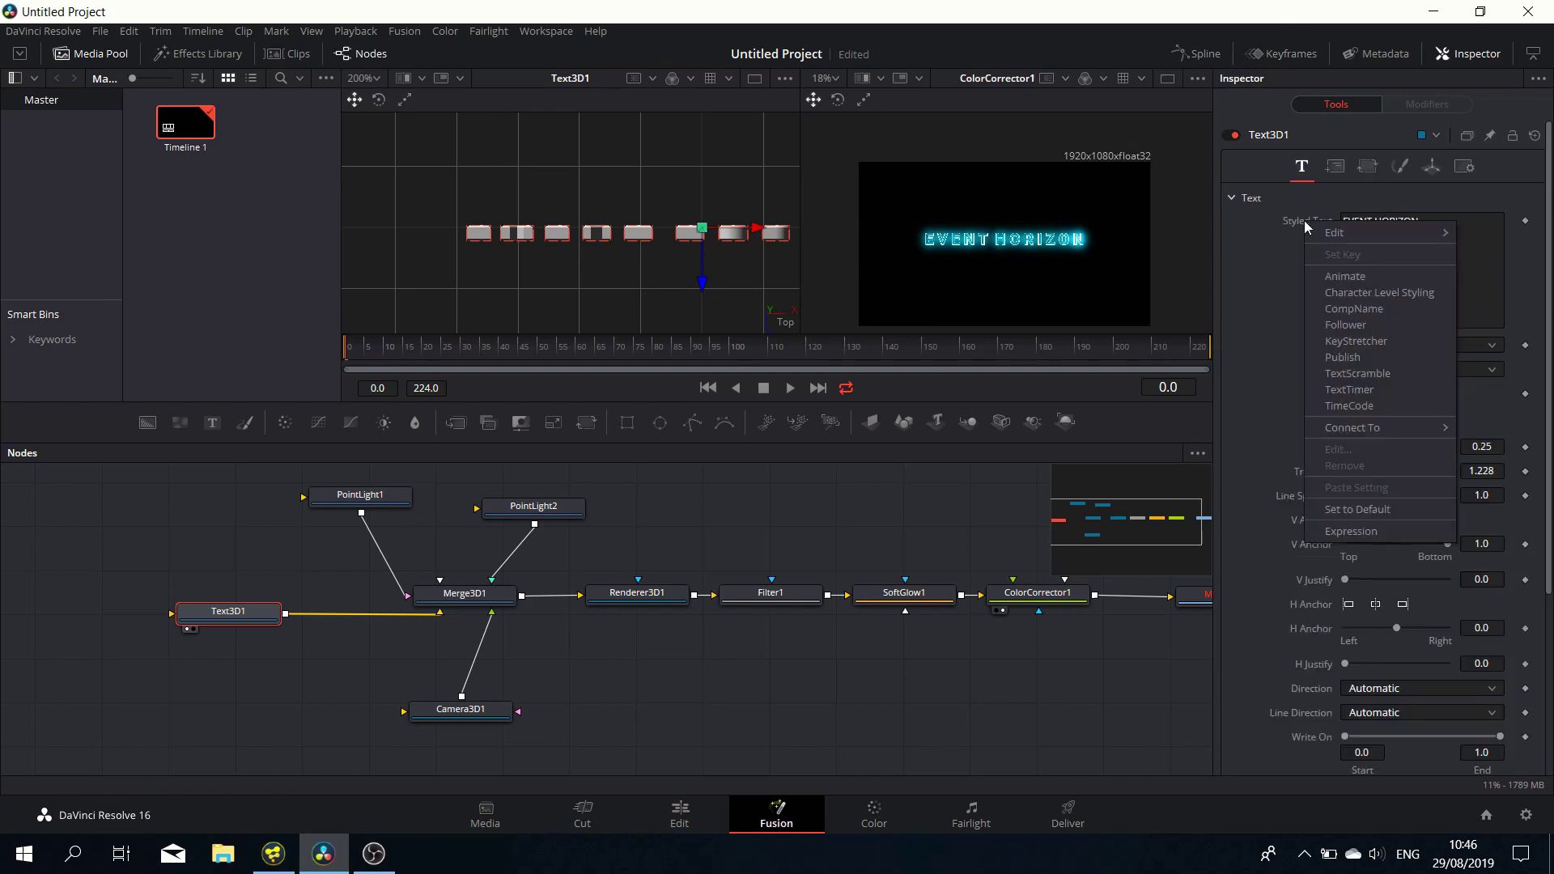
click(1383, 322)
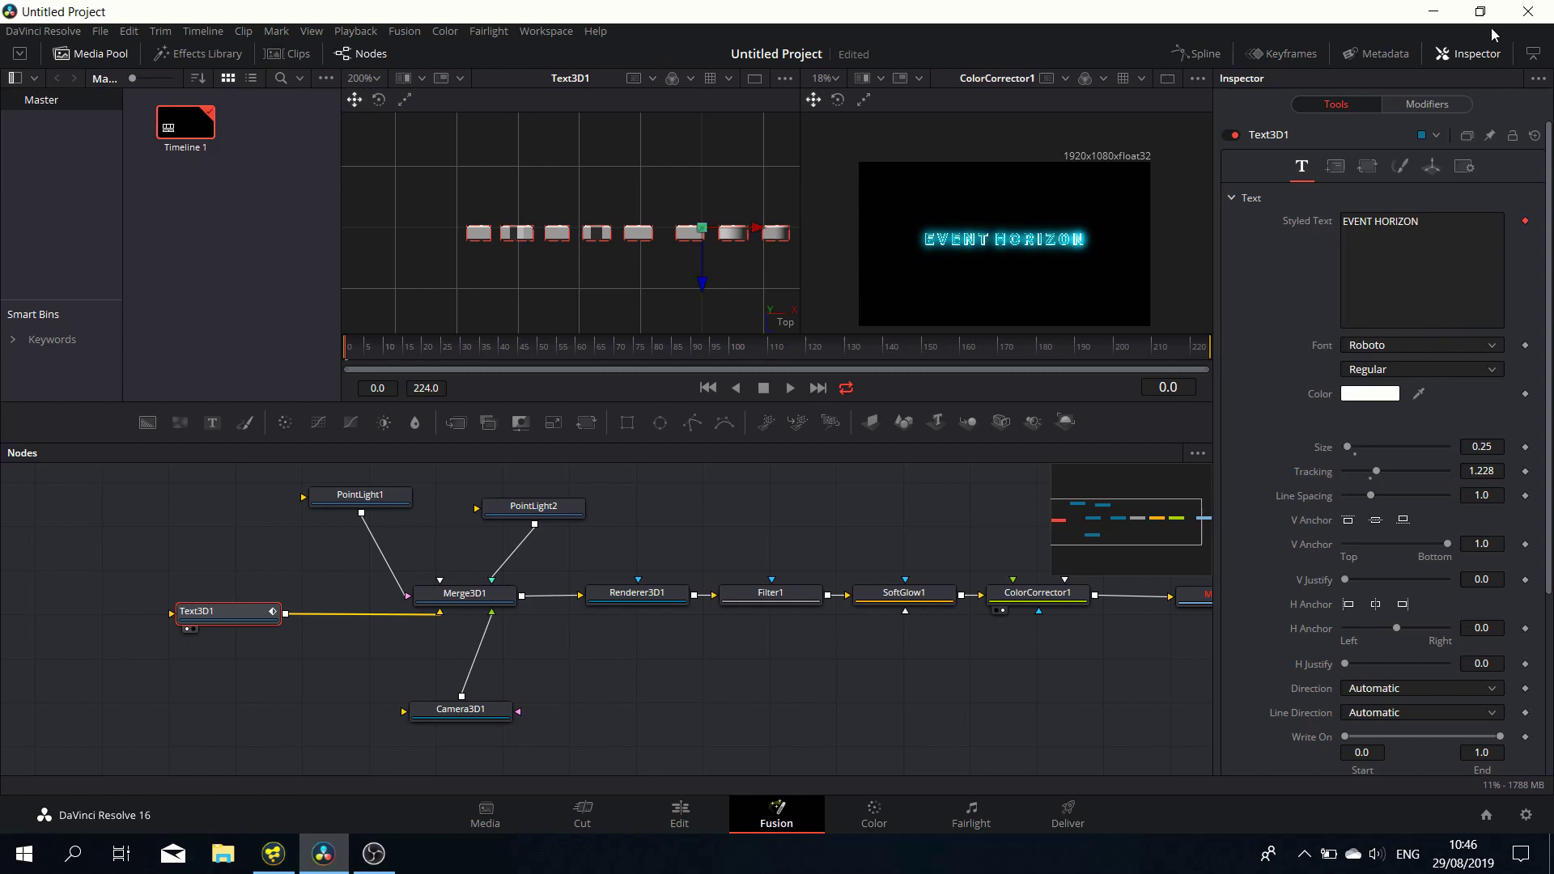
click(1431, 107)
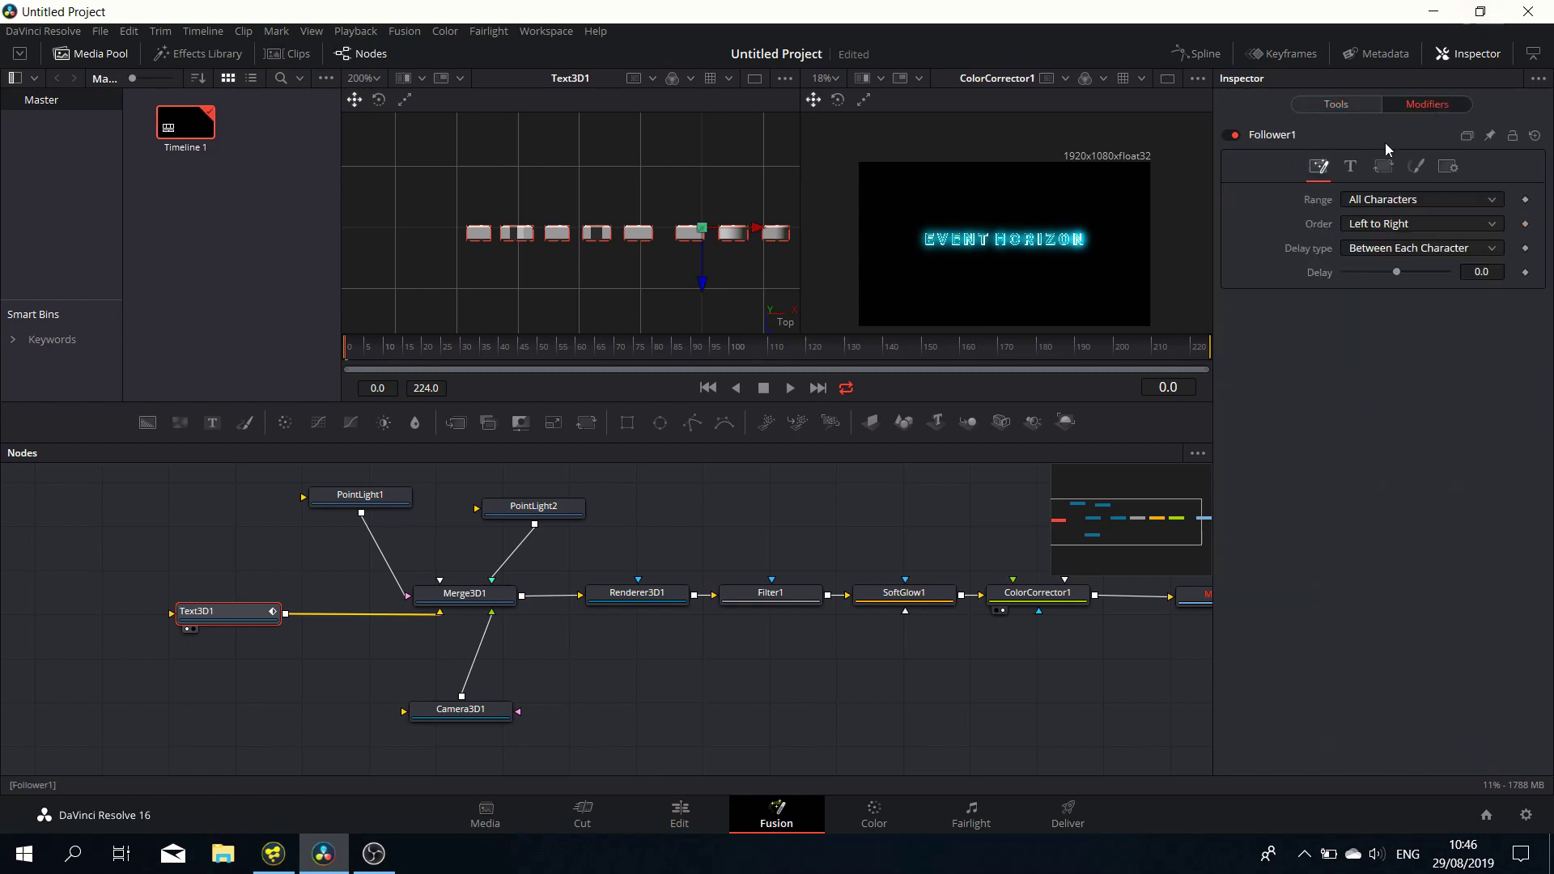
scroll(1496, 275, down, 3)
Step: Set the Follower's character delay to 3 and expand its Rotation settings
click(1489, 273)
text(2)
key(BackSpace)
text(3)
key(Return)
click(1376, 168)
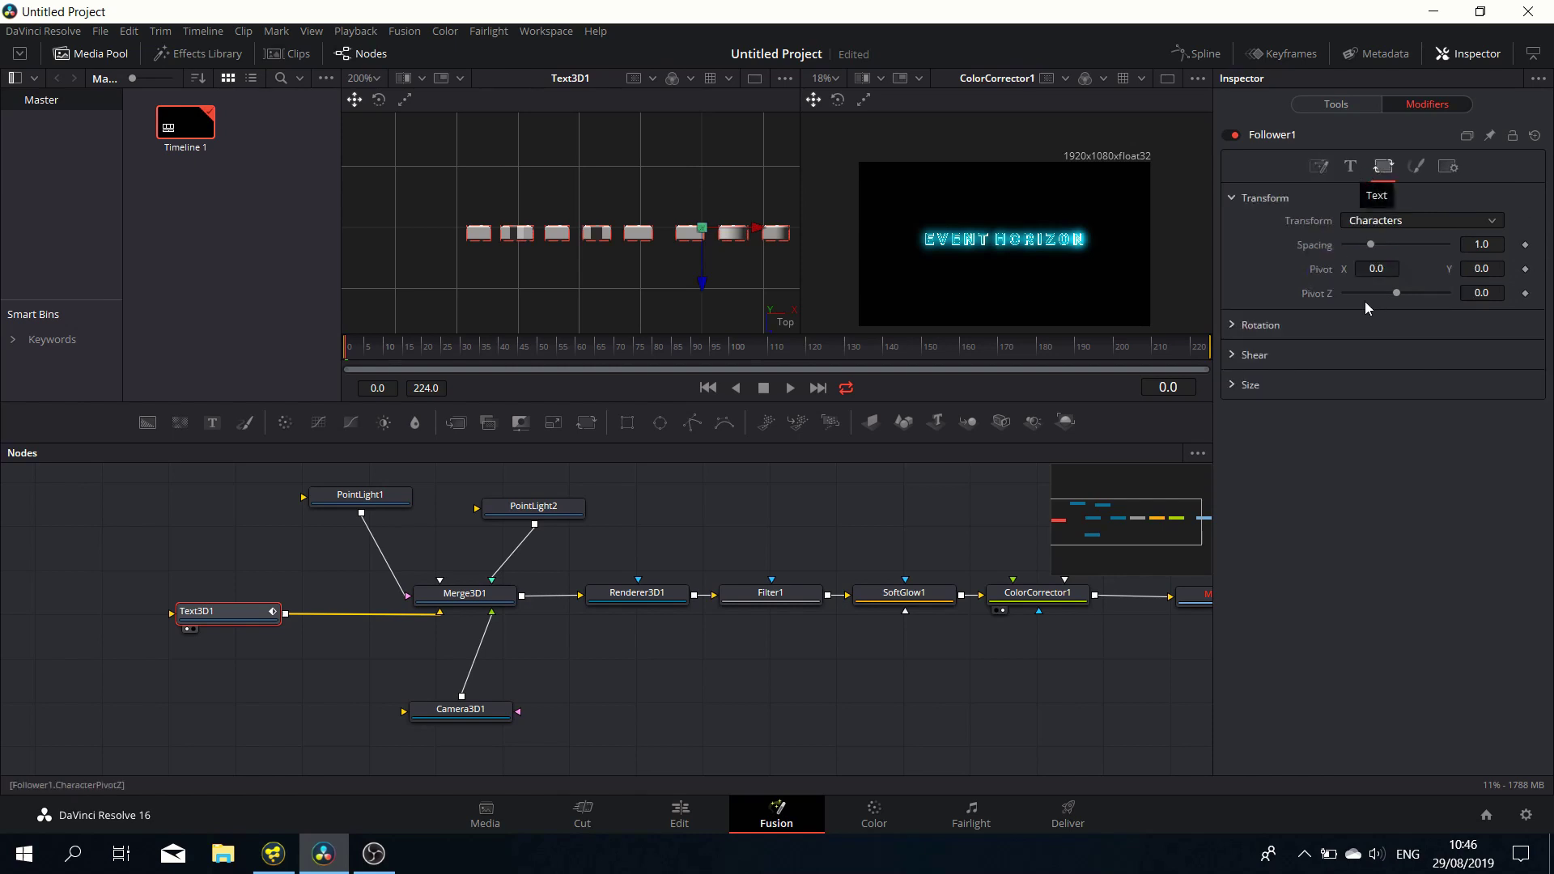
click(1231, 326)
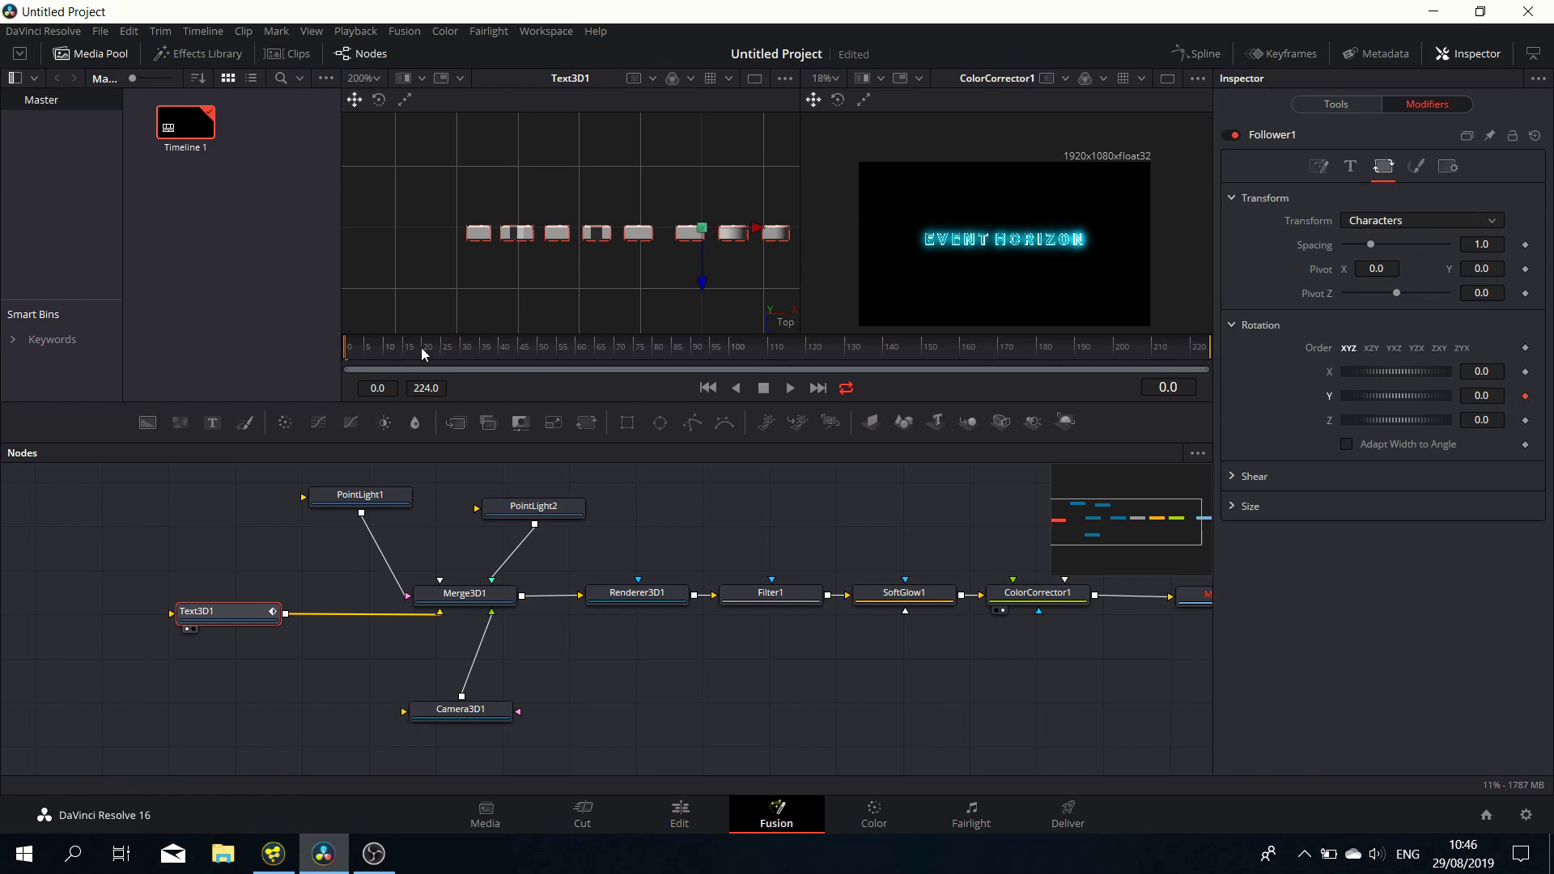
Step: Key the Follower's Y rotation to 360 at frame 30 and preview the spin from frame 0
click(458, 348)
click(1486, 396)
text(360)
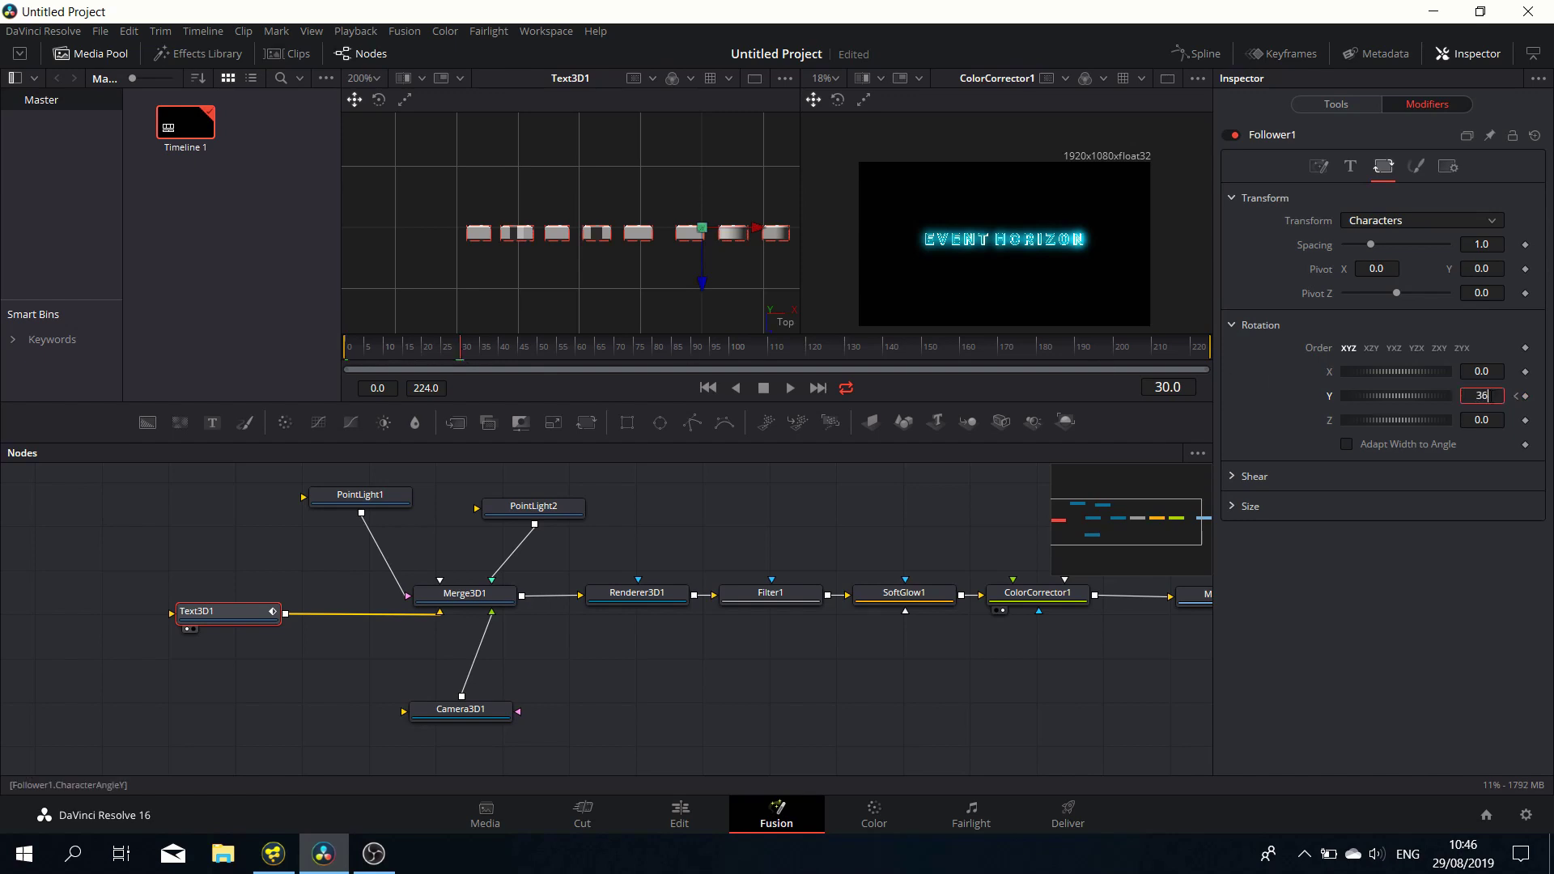
key(Return)
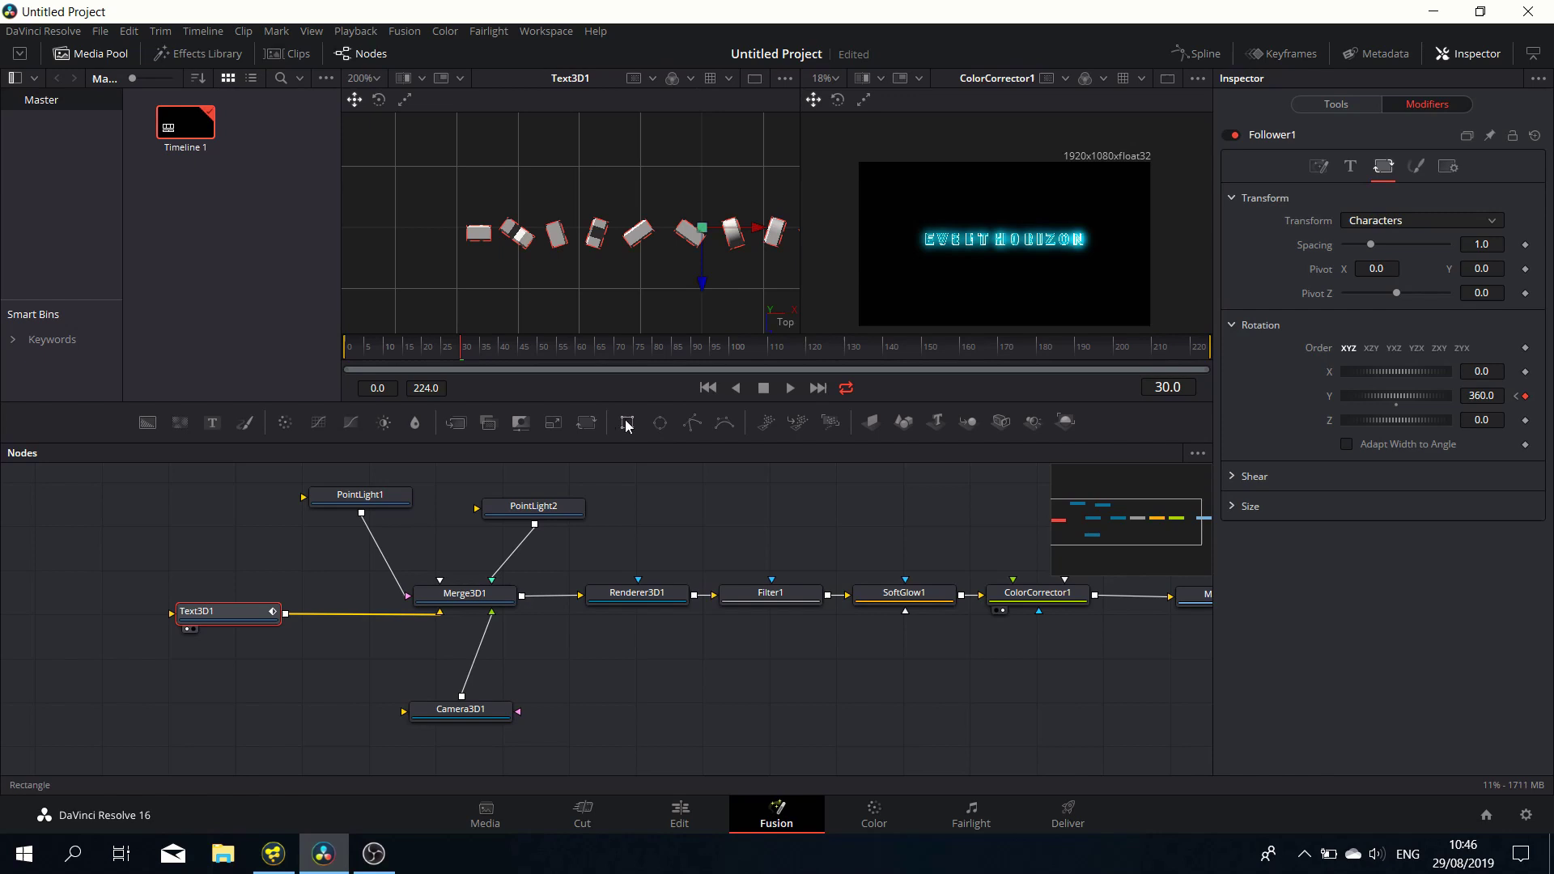
click(708, 388)
click(791, 388)
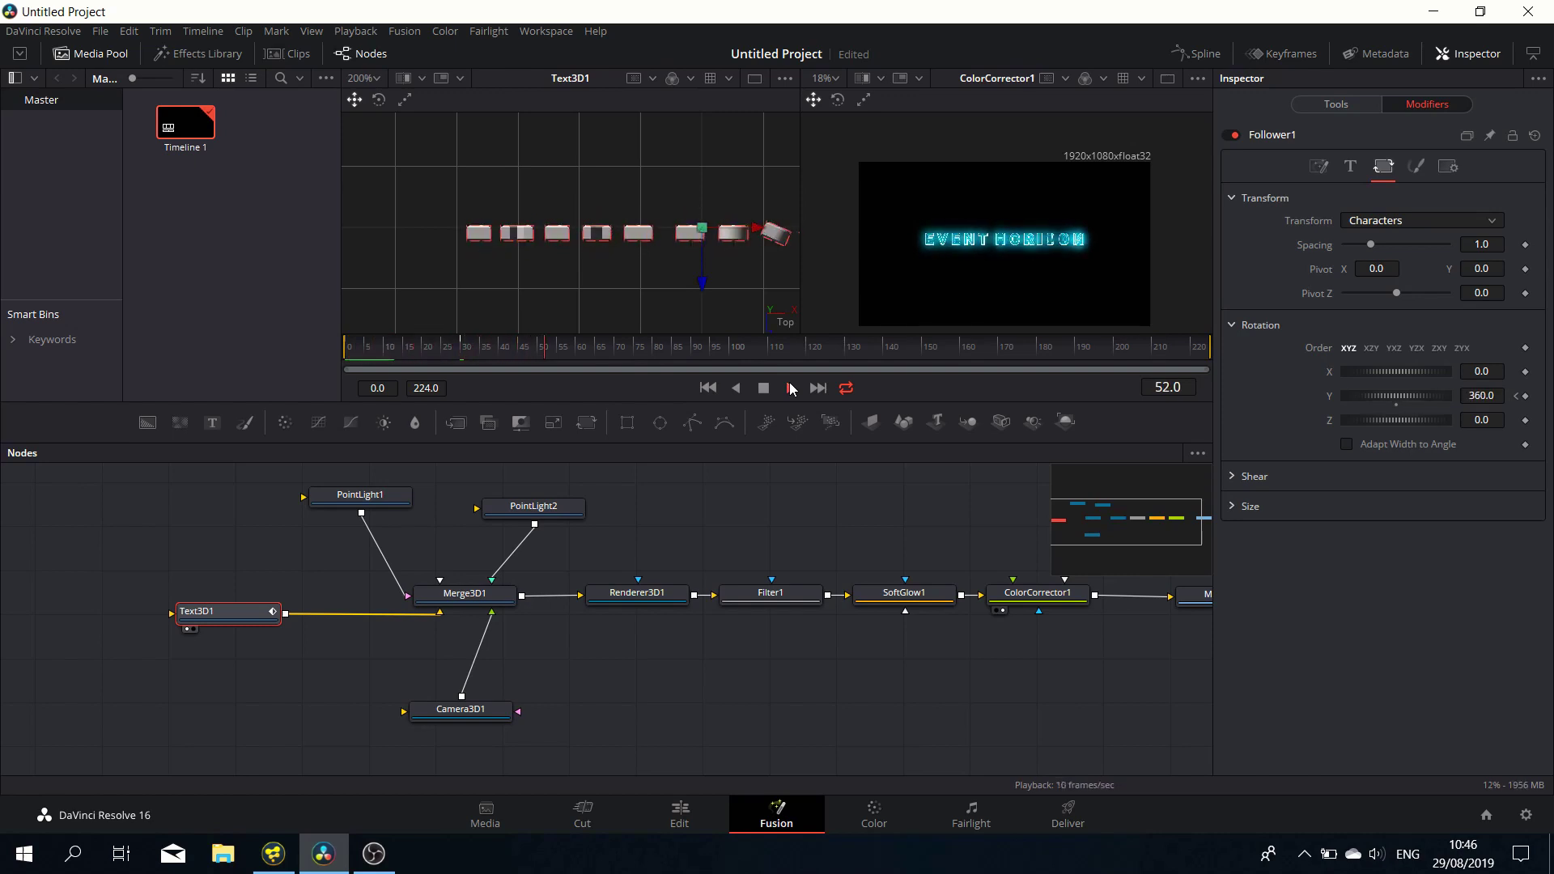
click(790, 387)
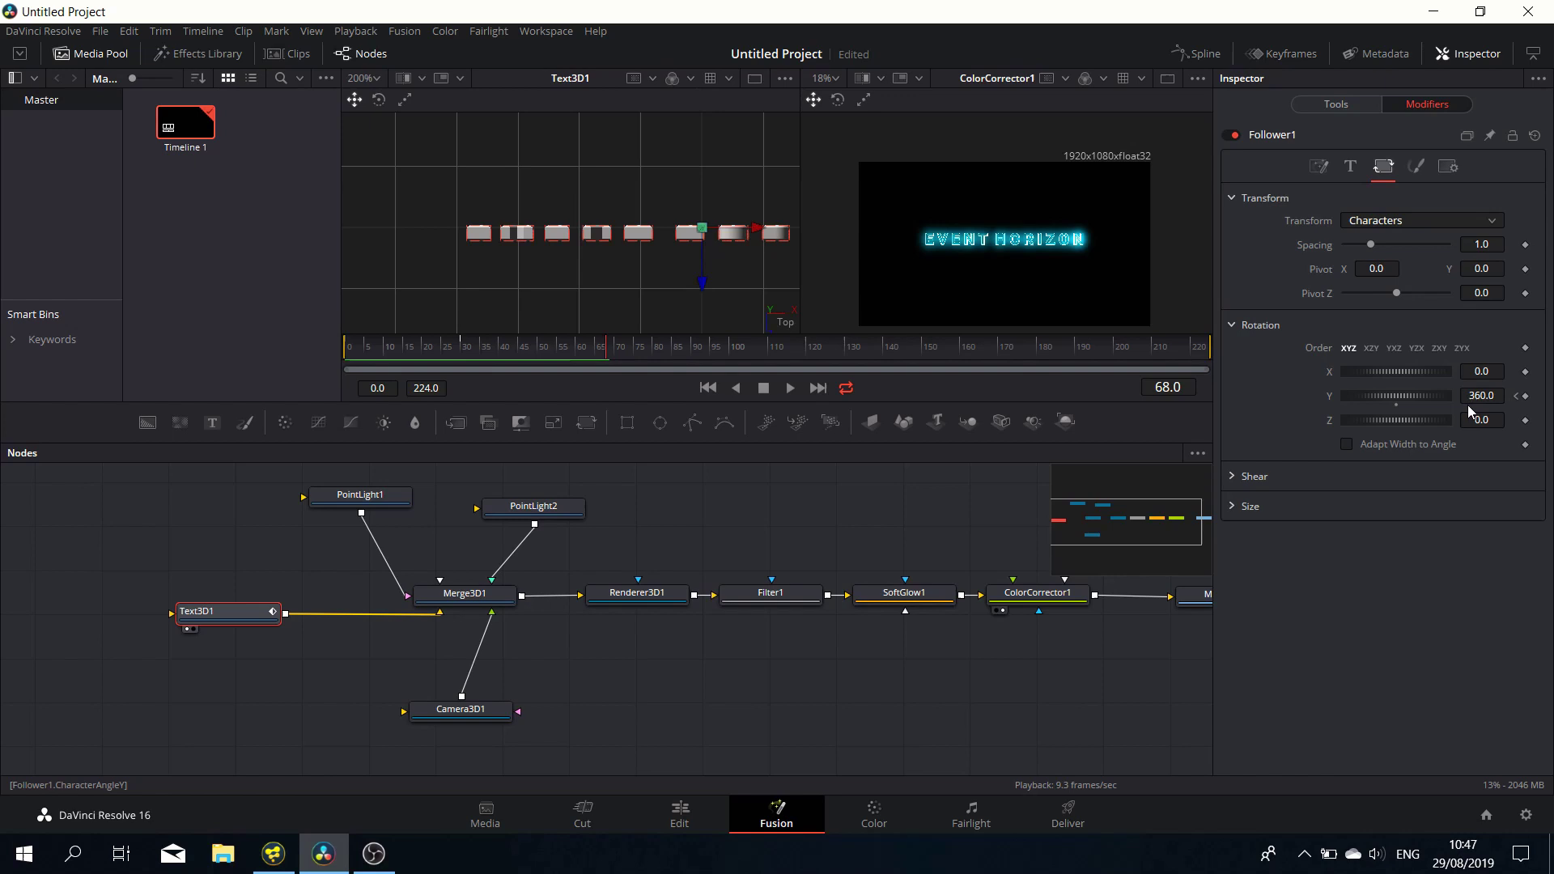
Step: Hold 360 with a keyframe at frame 100, key 0 at frame 130, and play back
click(620, 349)
drag(727, 347, 732, 350)
click(1525, 396)
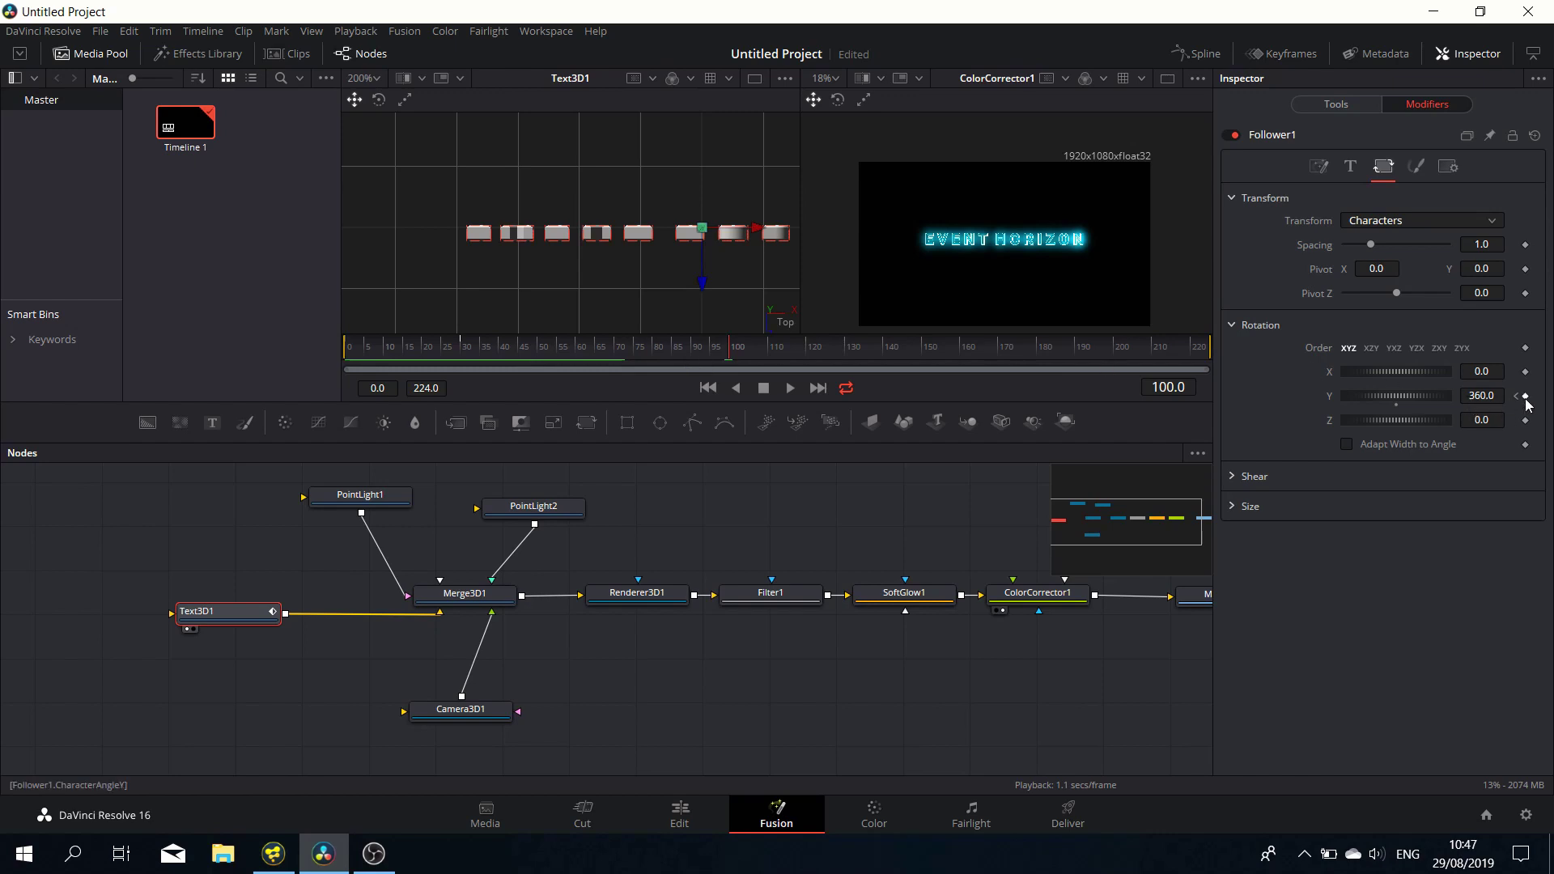
click(845, 350)
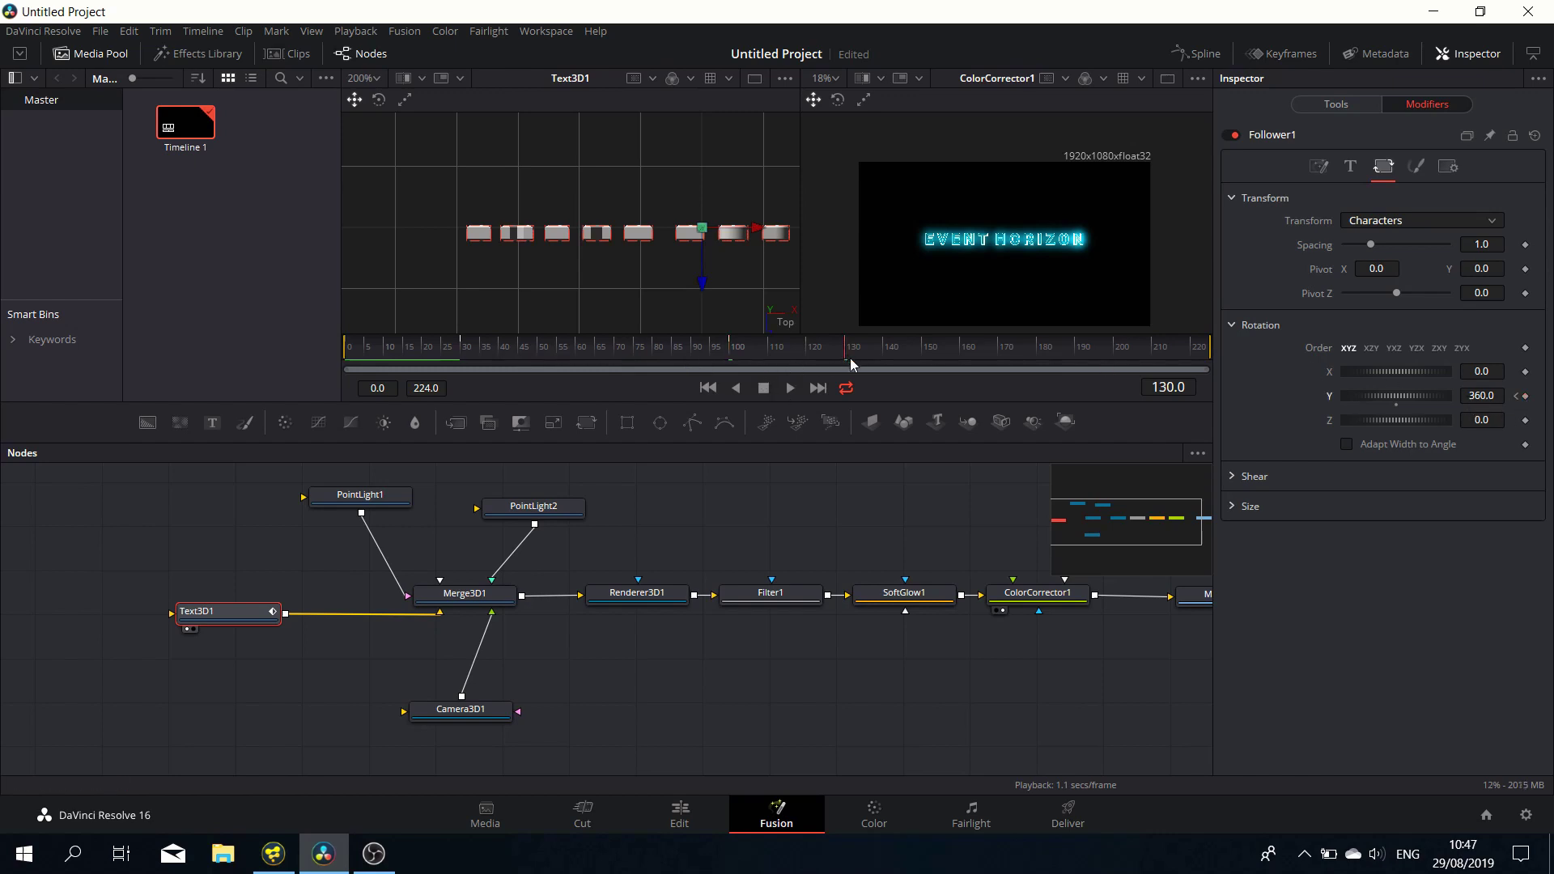
click(1497, 392)
text(0)
key(Return)
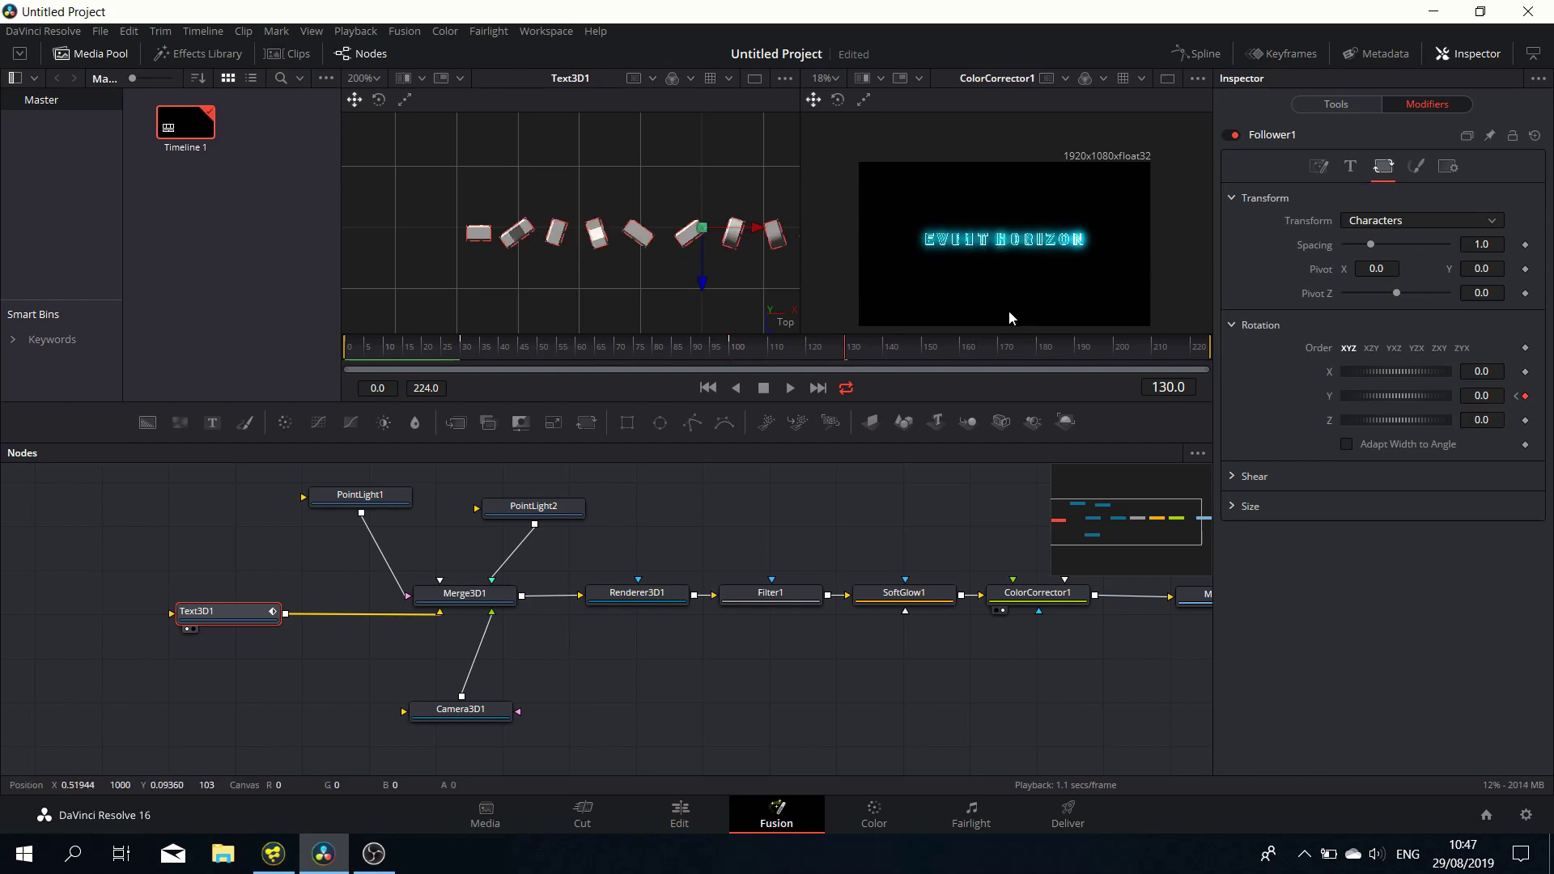
key(space)
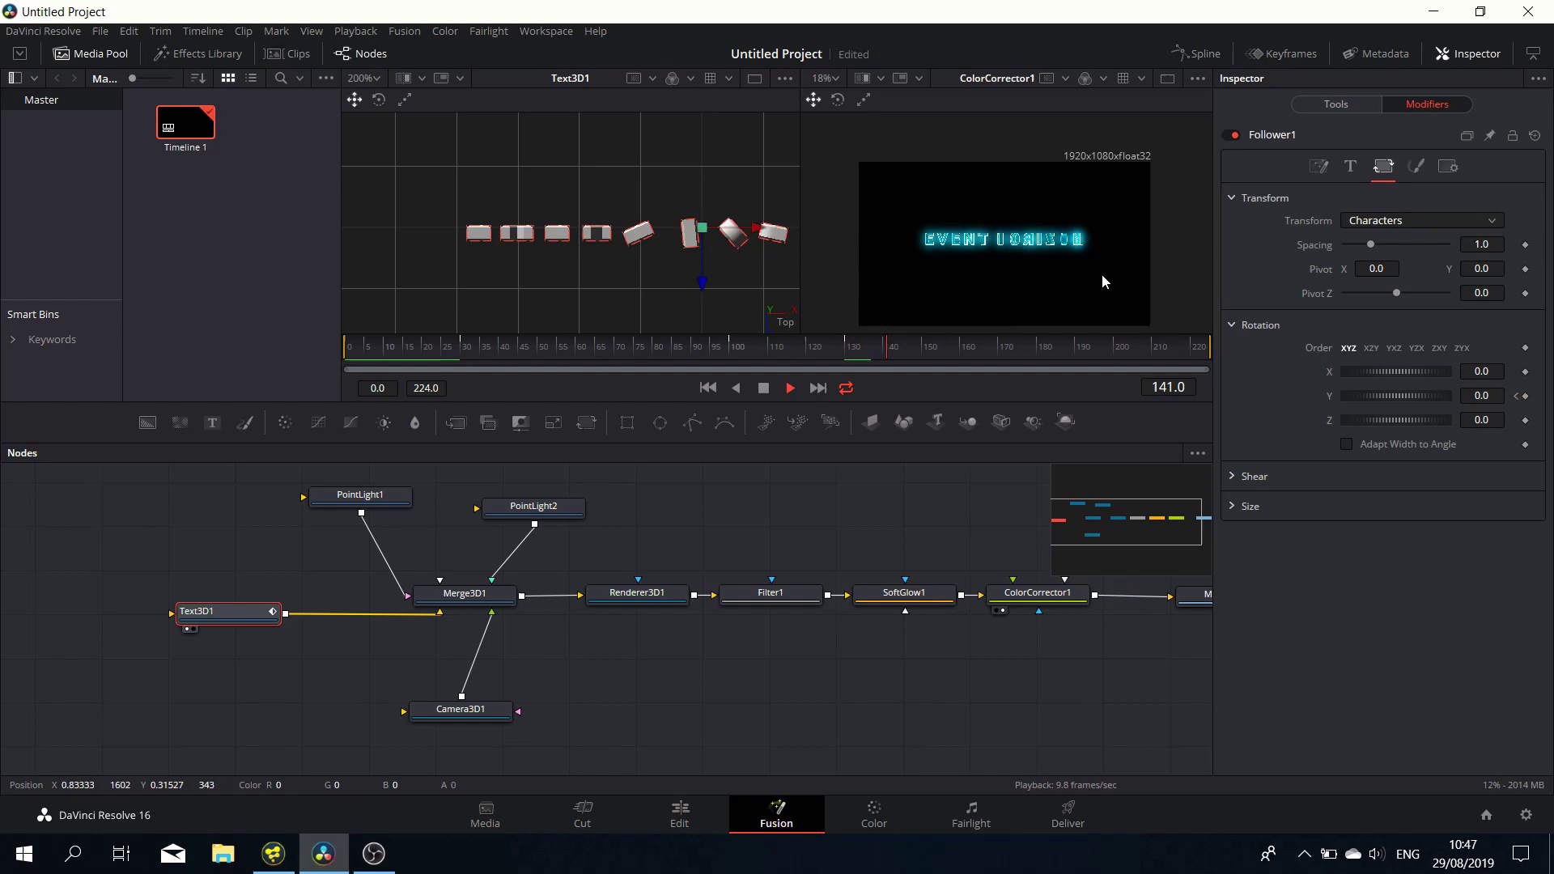
key(space)
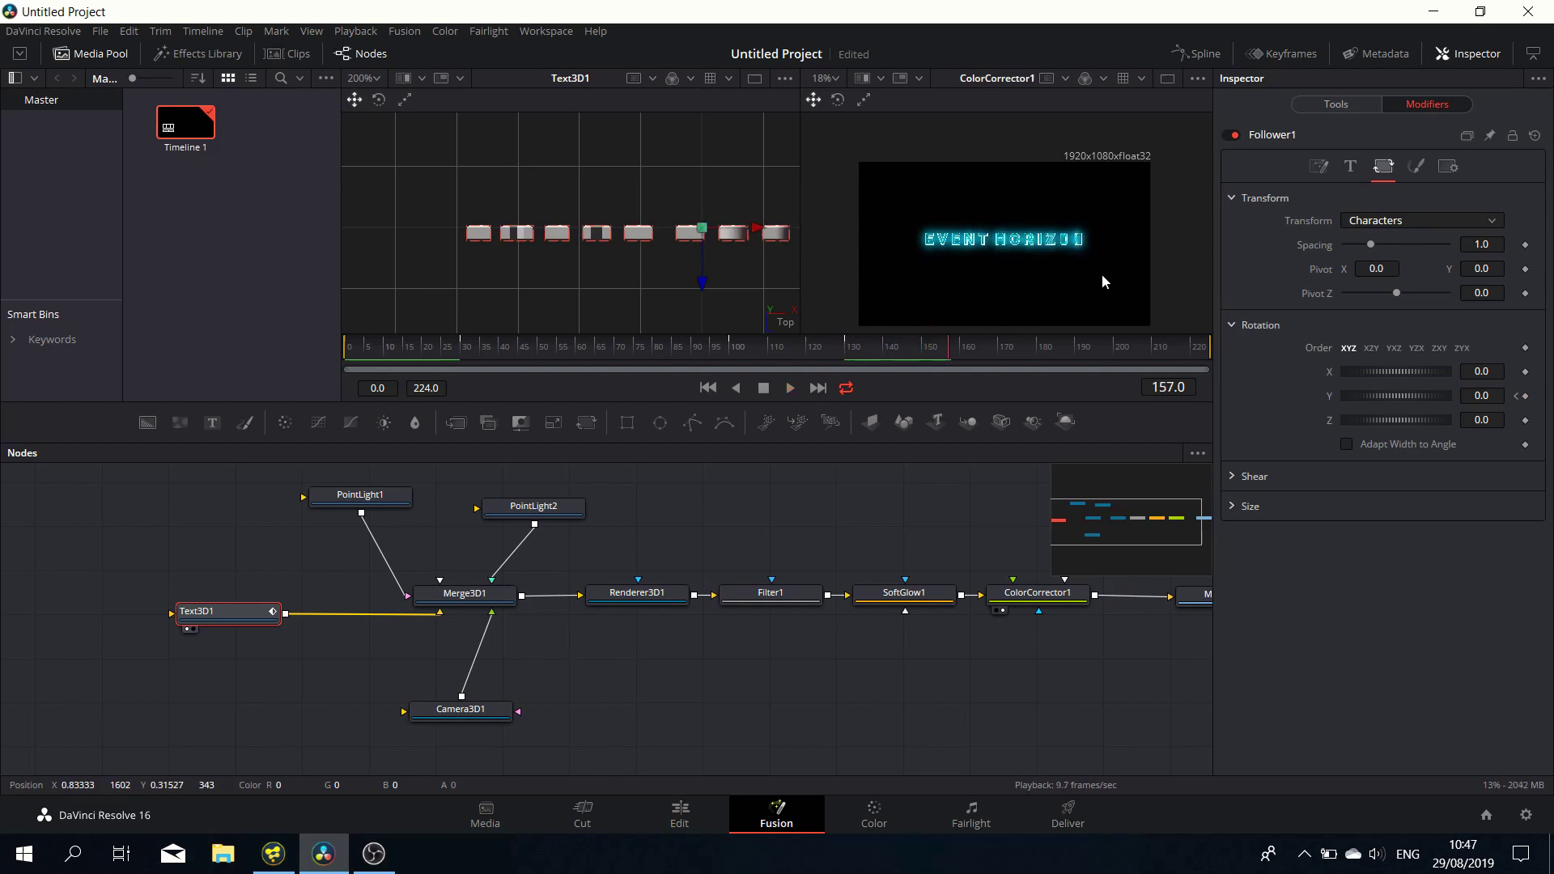
Step: Show Follower1's Character Angle Y curve in a widened Spline editor, fitted to view
click(1214, 53)
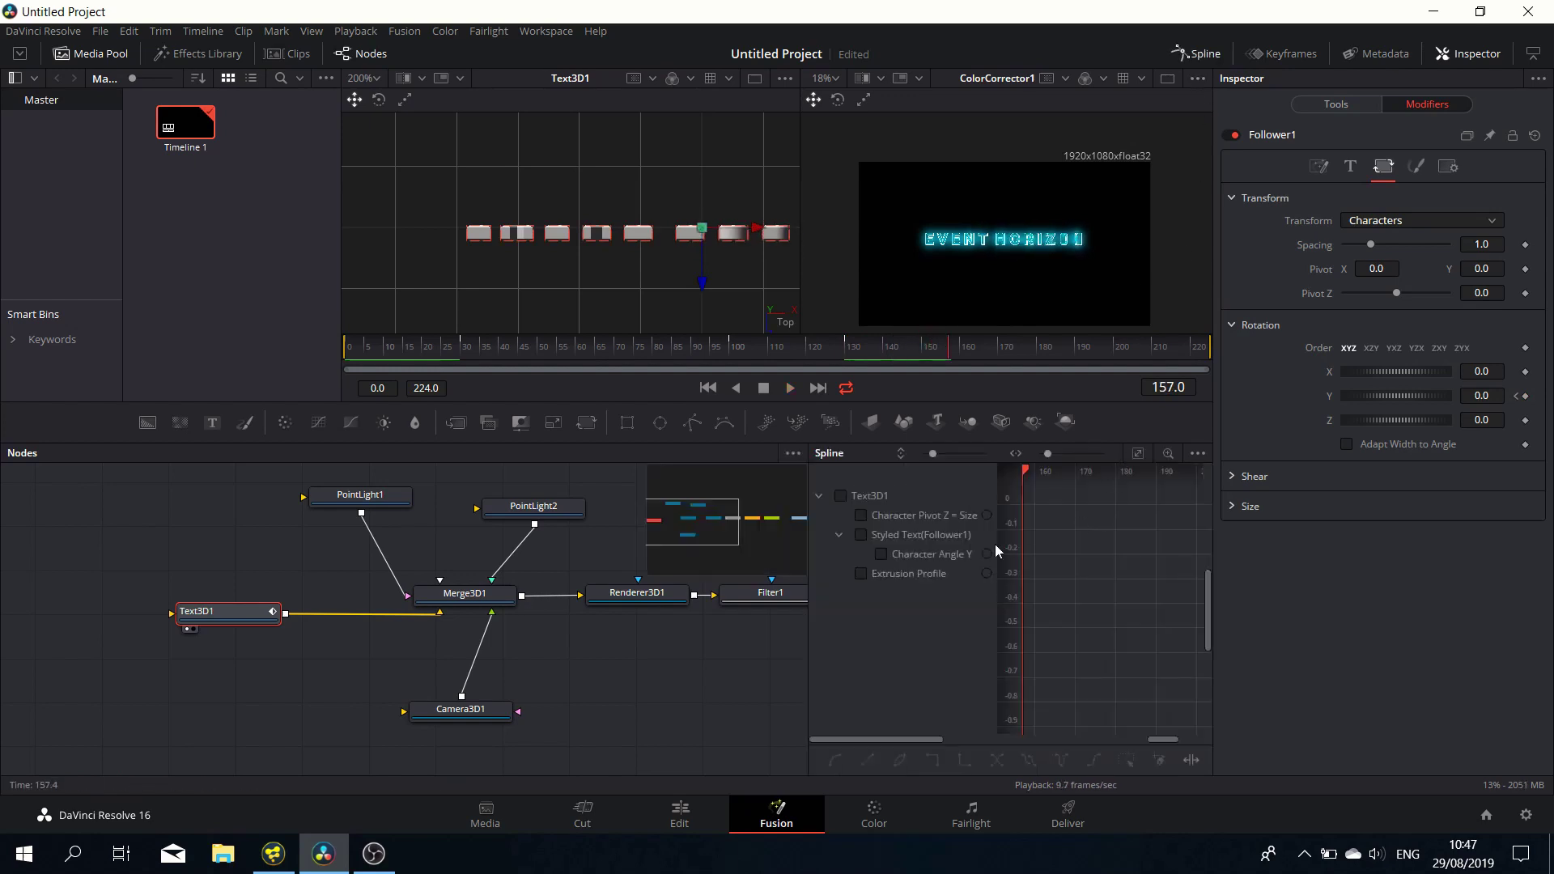
click(880, 555)
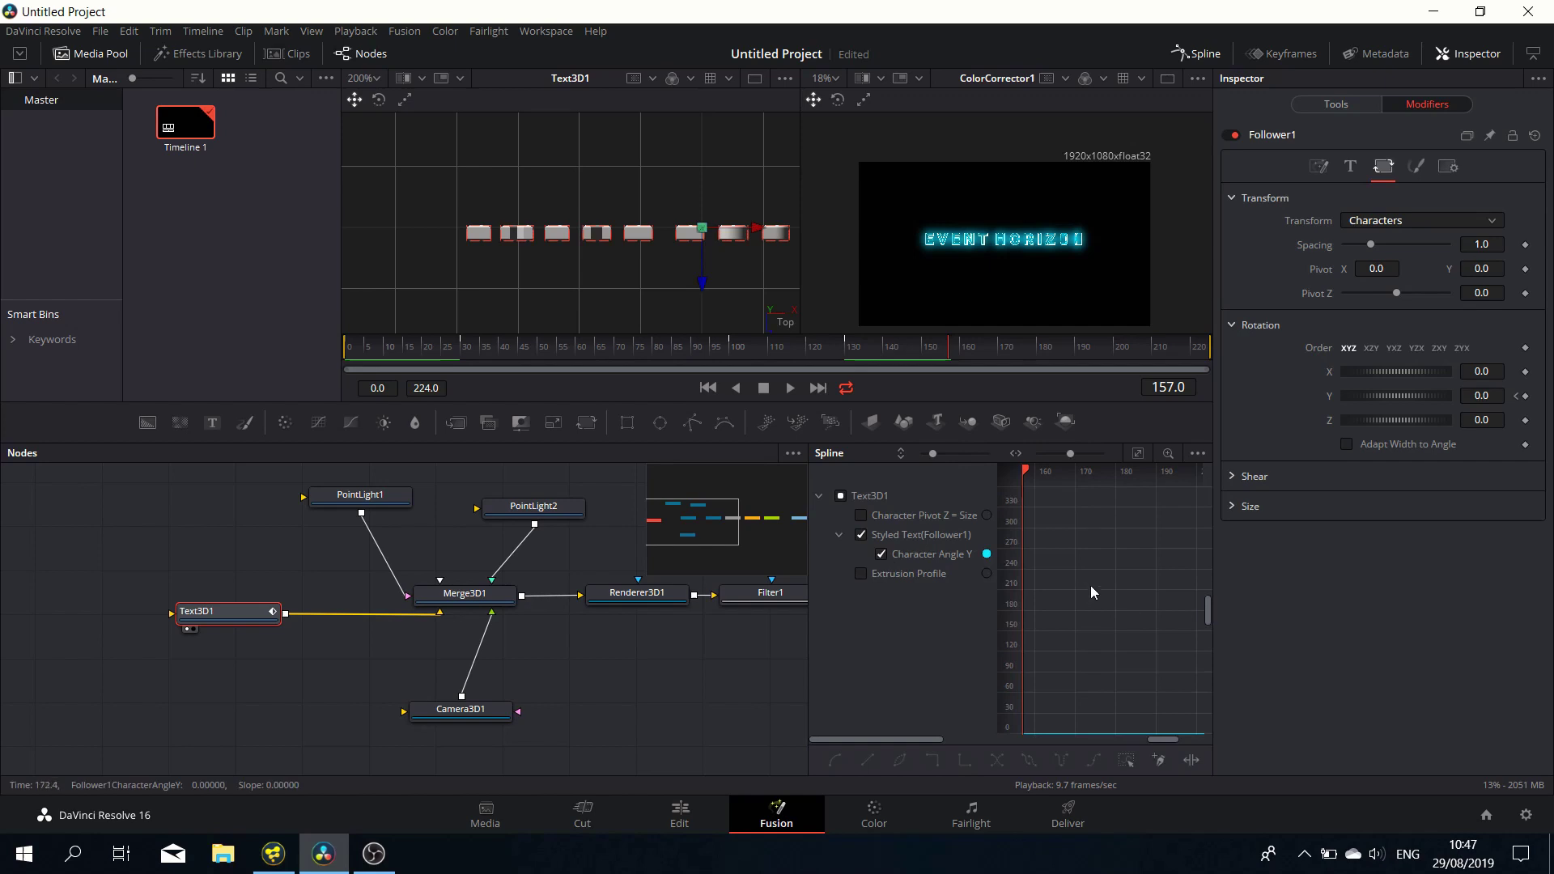
drag(811, 619, 328, 617)
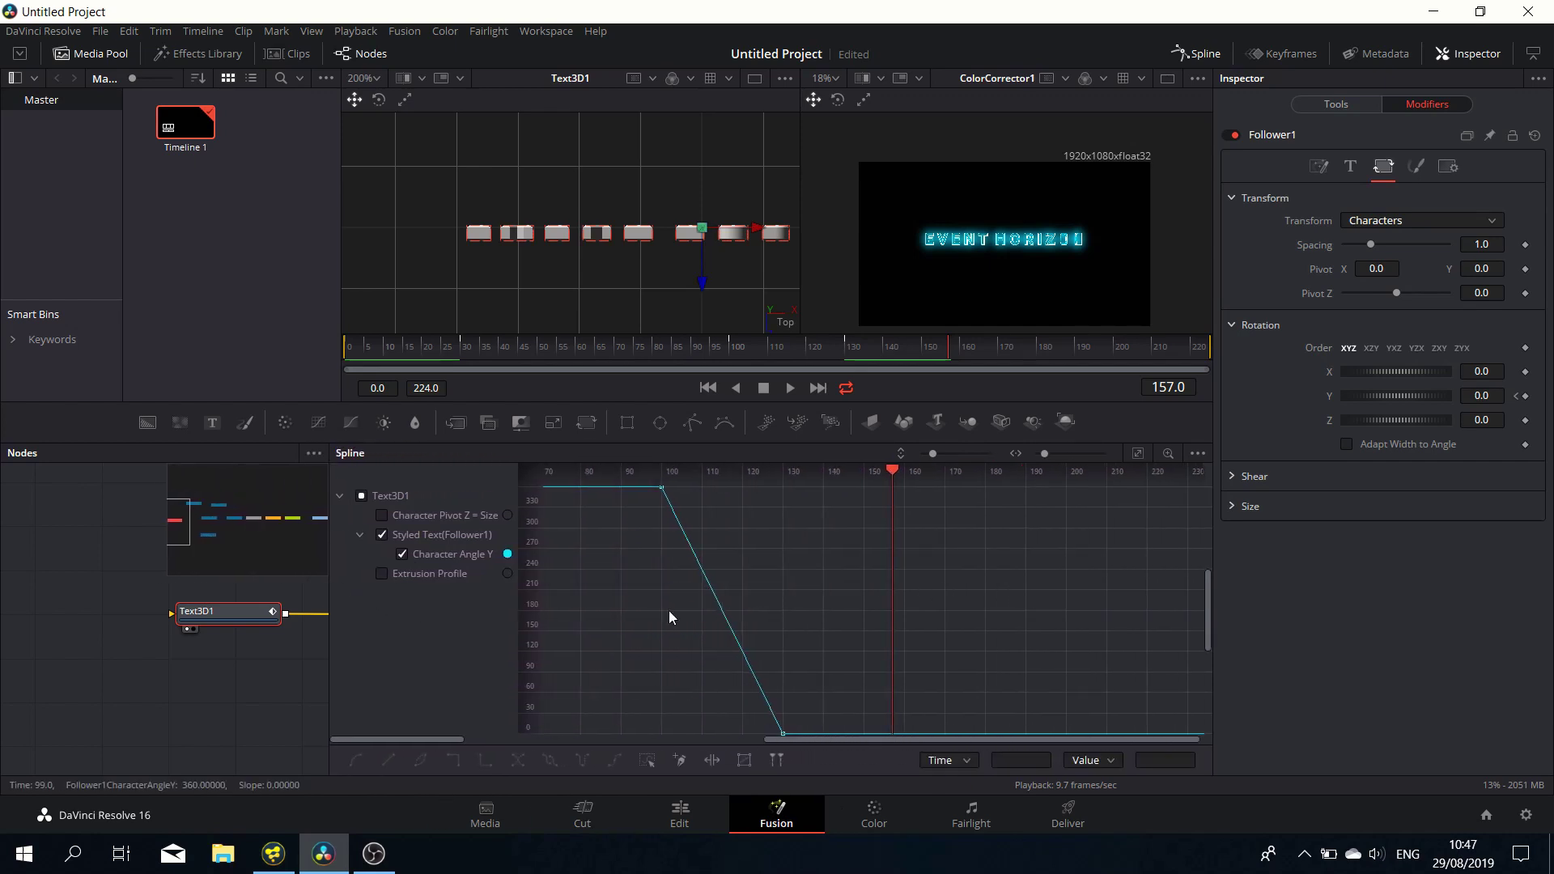
scroll(669, 611, down, 2)
key(ctrl+f)
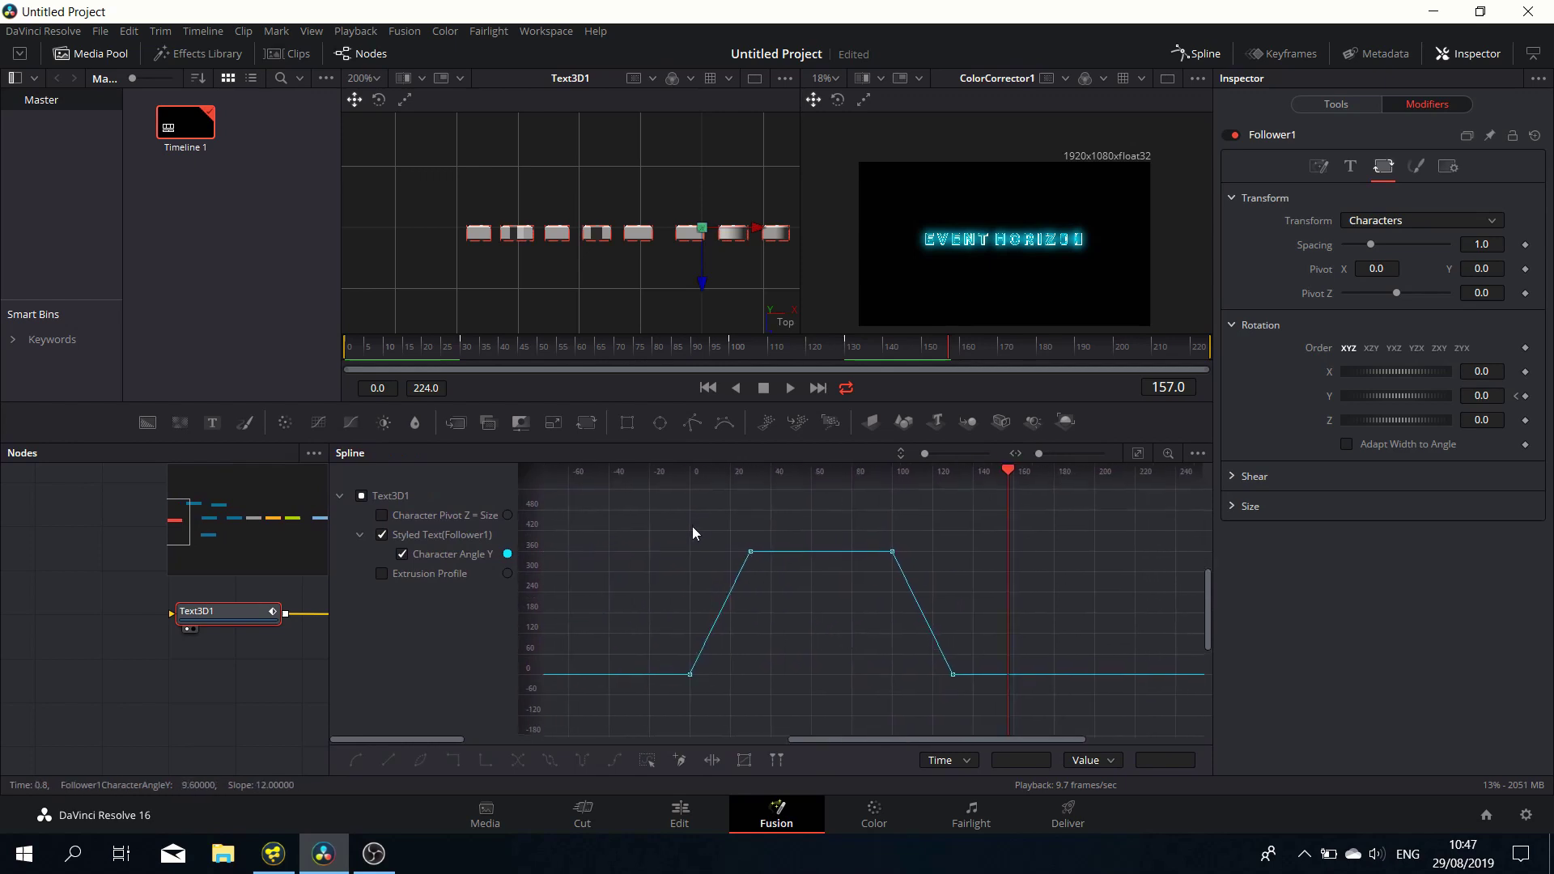
Step: Smooth the keyframes of both ramps and scrub back to preview the spin
drag(659, 511, 774, 701)
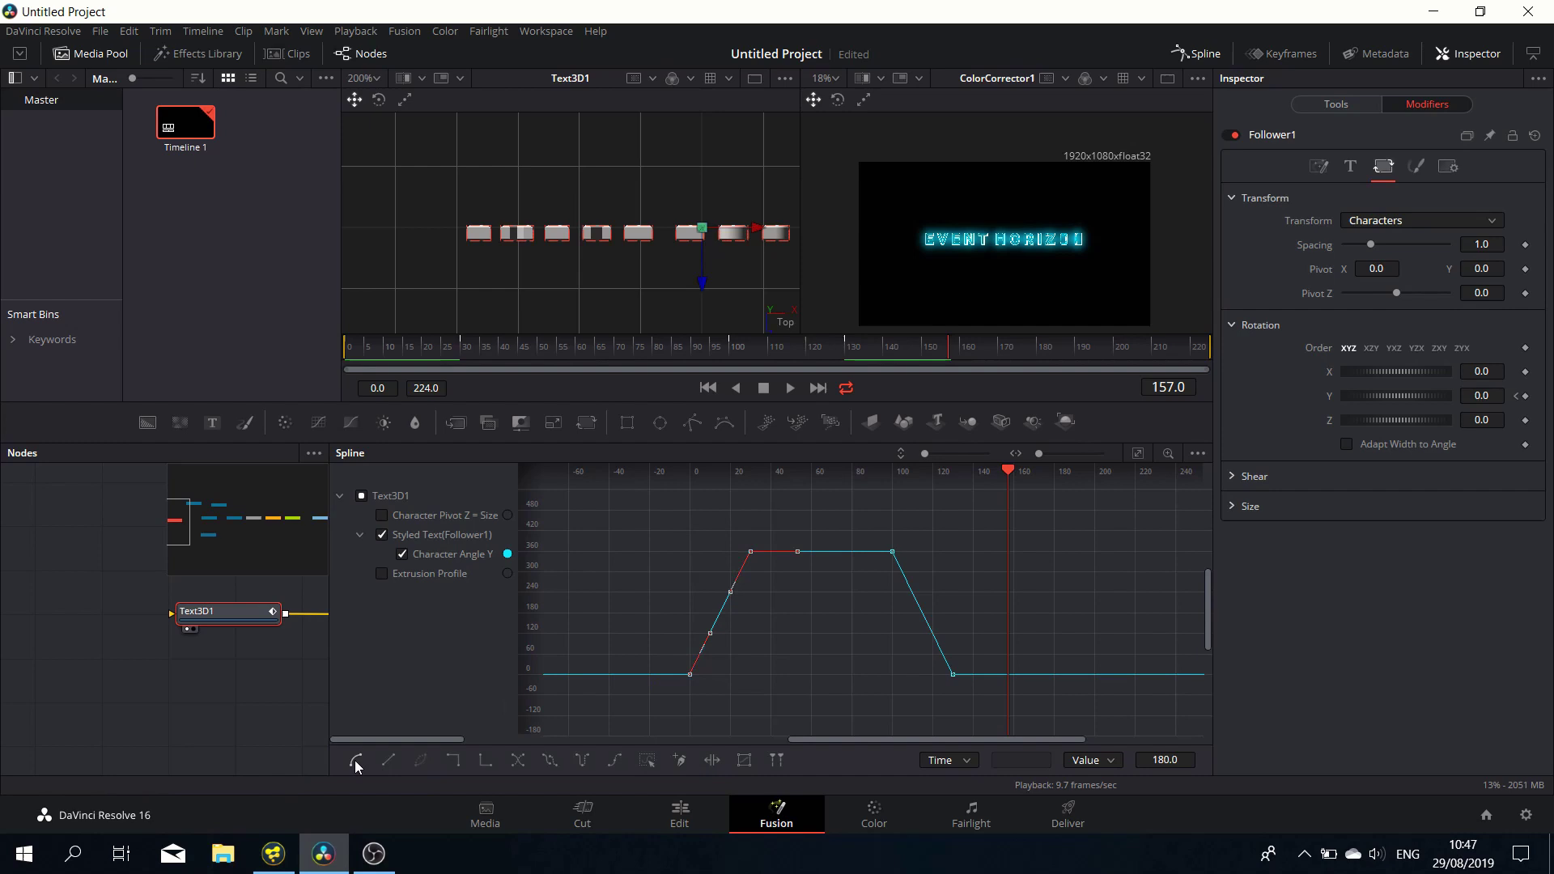
click(420, 760)
drag(879, 519, 974, 711)
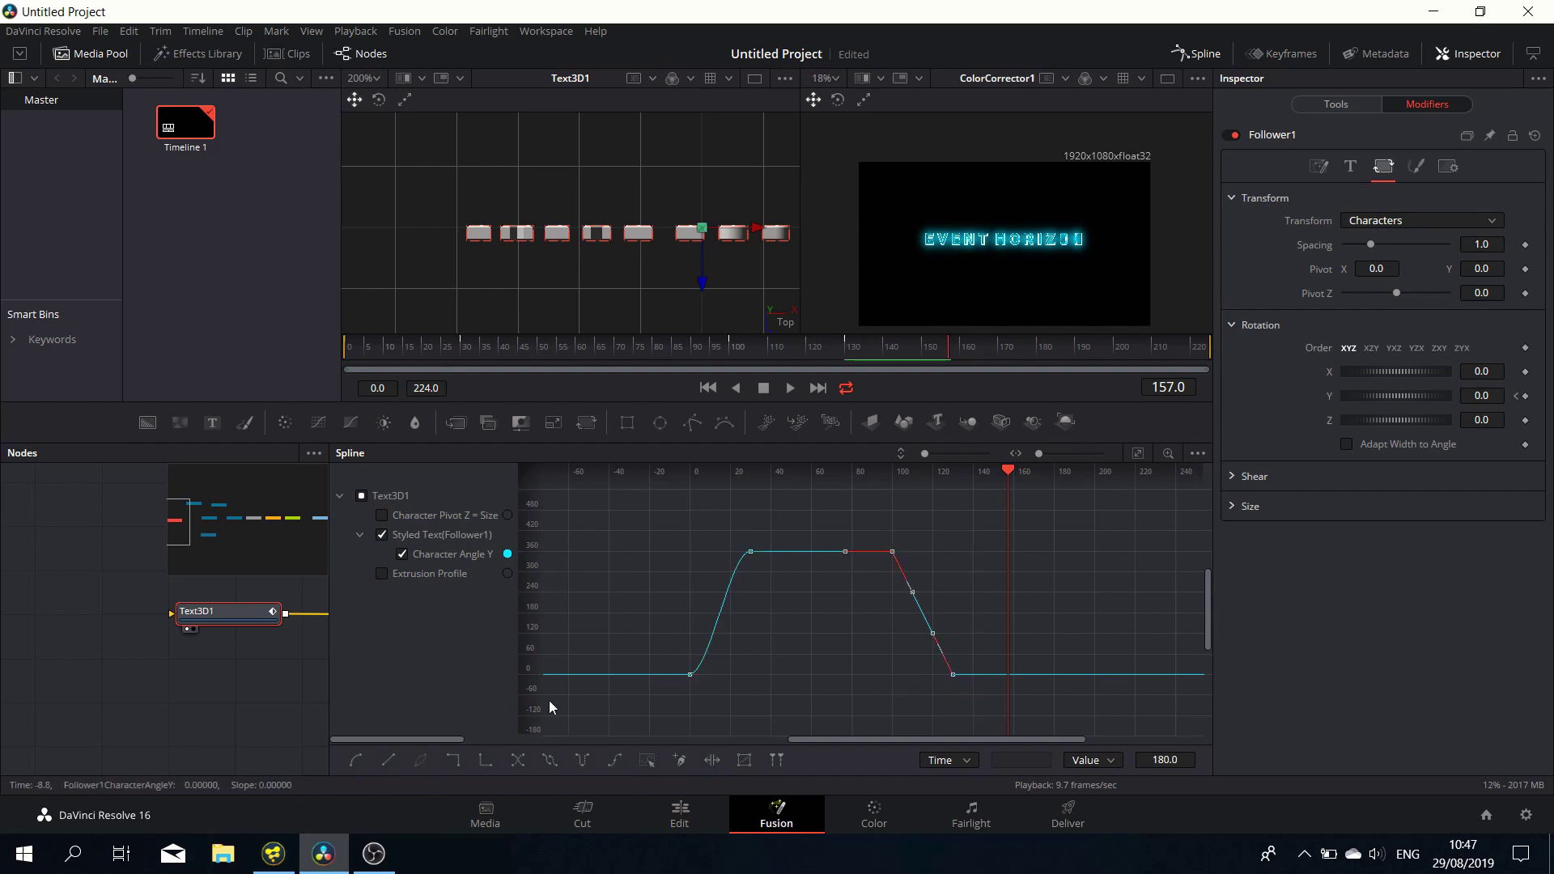
click(355, 761)
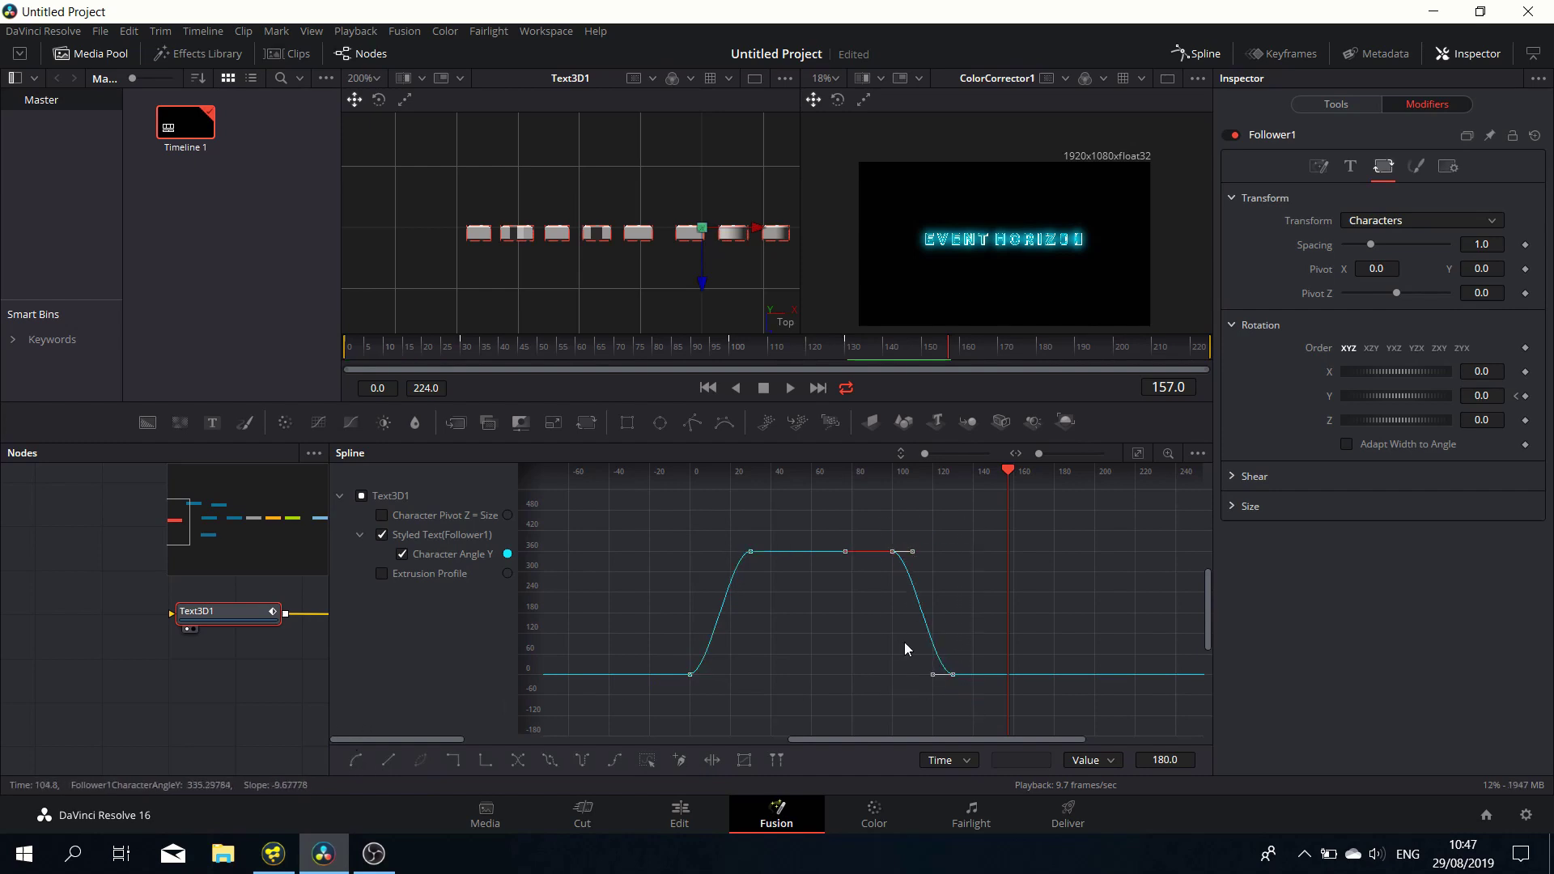
drag(1008, 472, 737, 498)
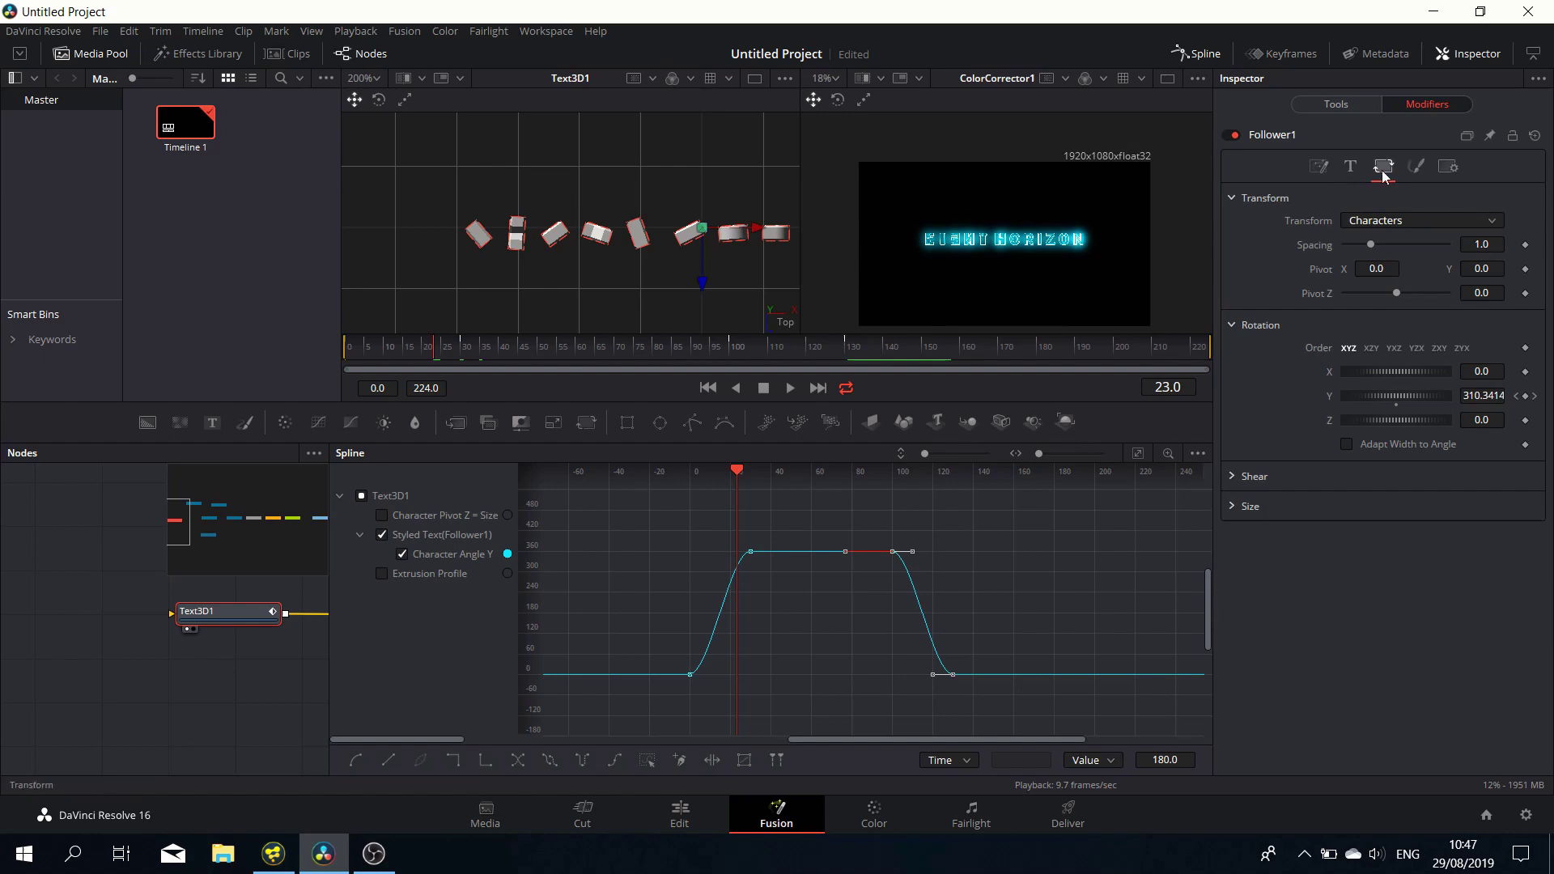
Step: Animate the letter colour group, keying black with alpha 0 at frame 0
click(1422, 170)
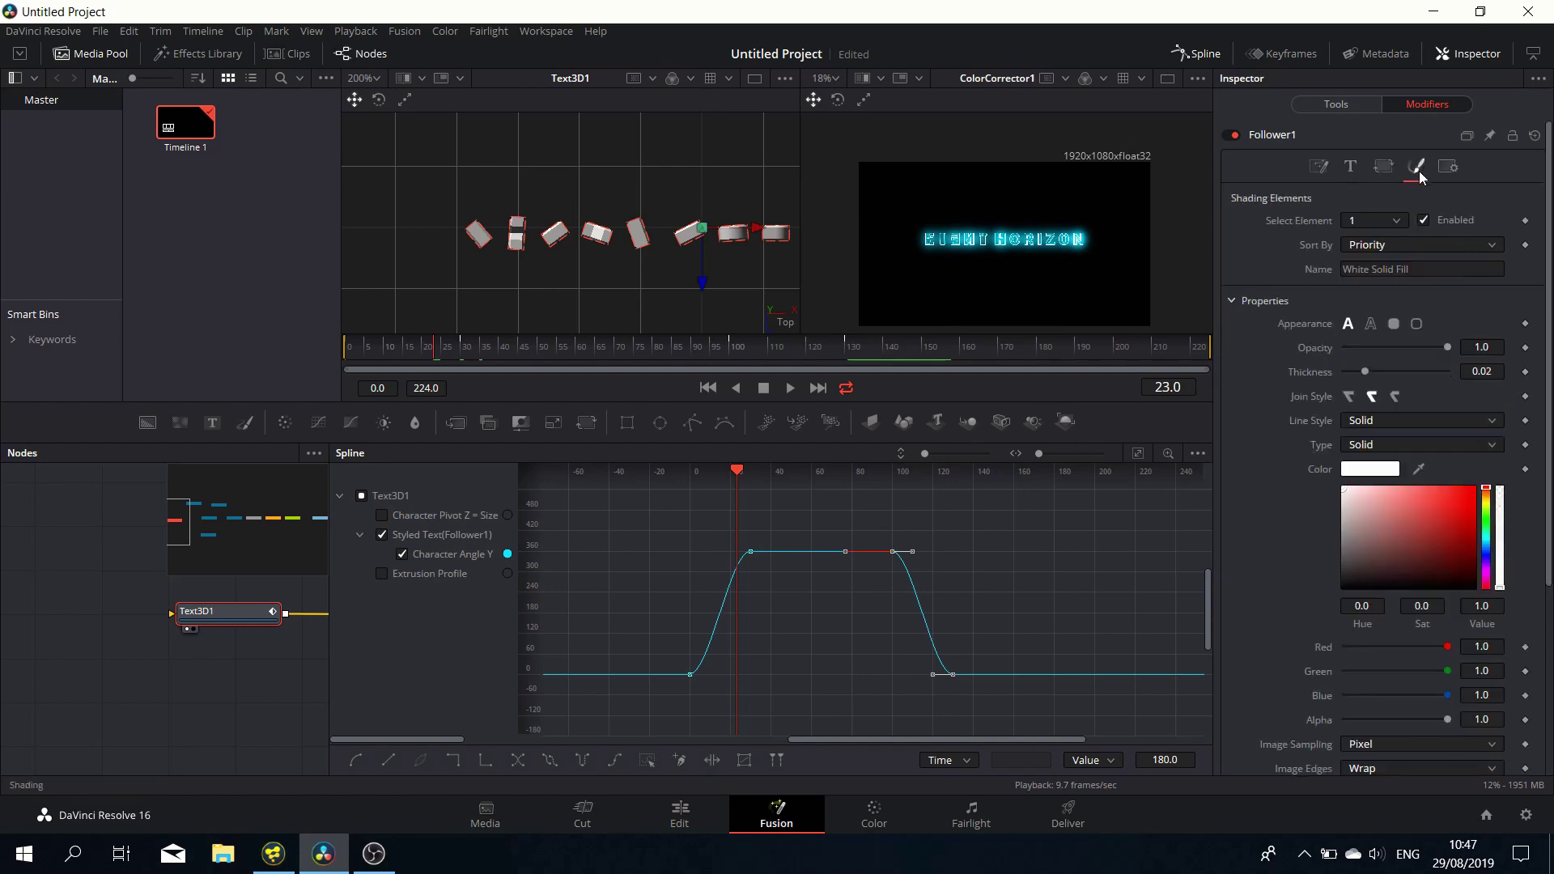
click(709, 389)
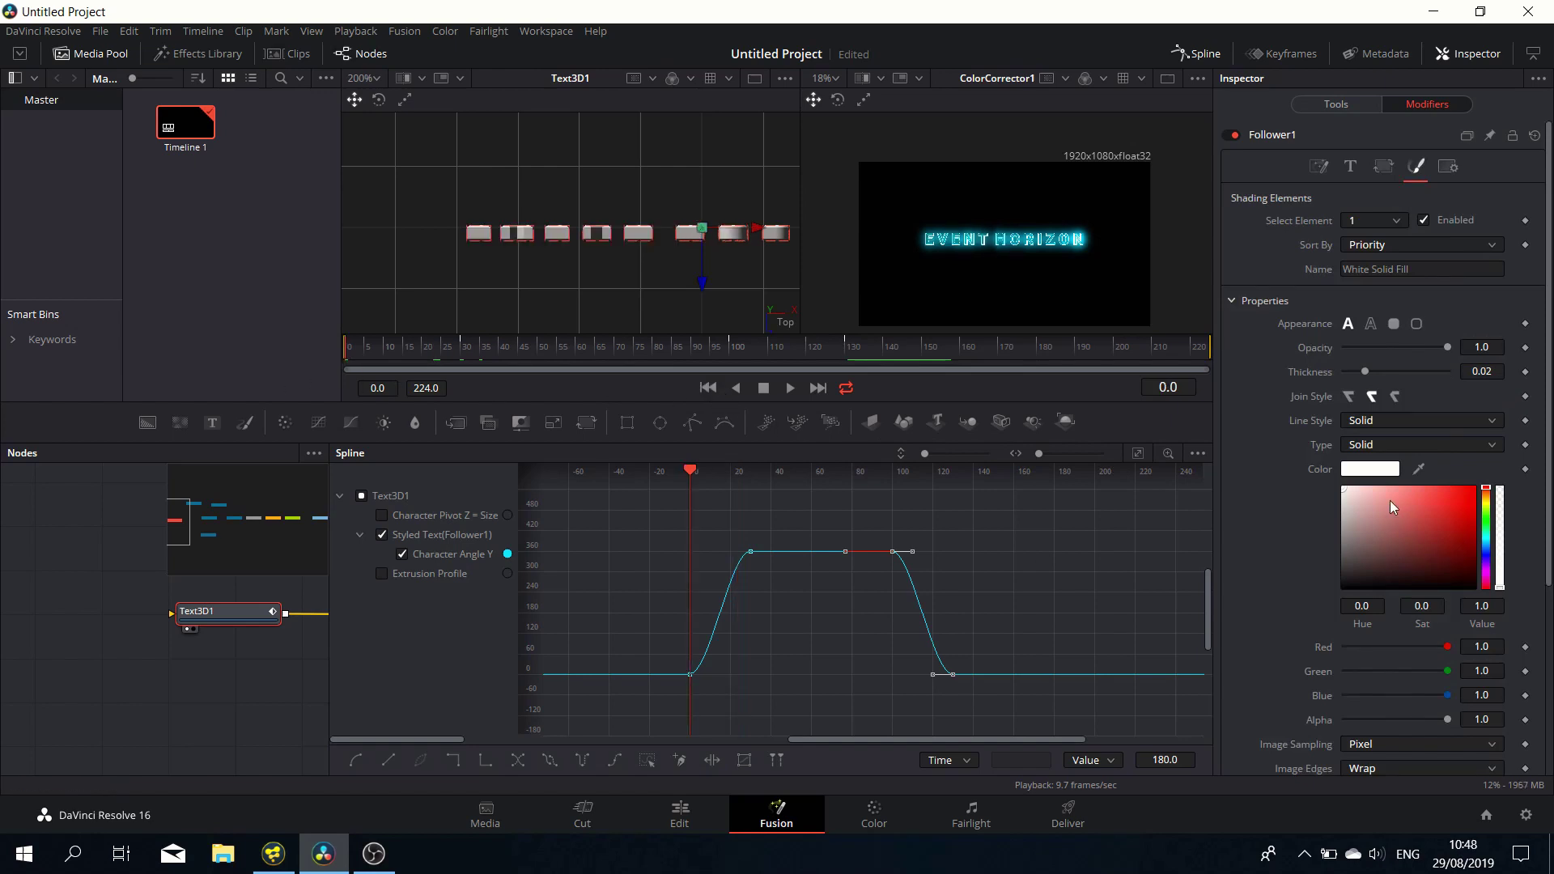
right_click(1452, 656)
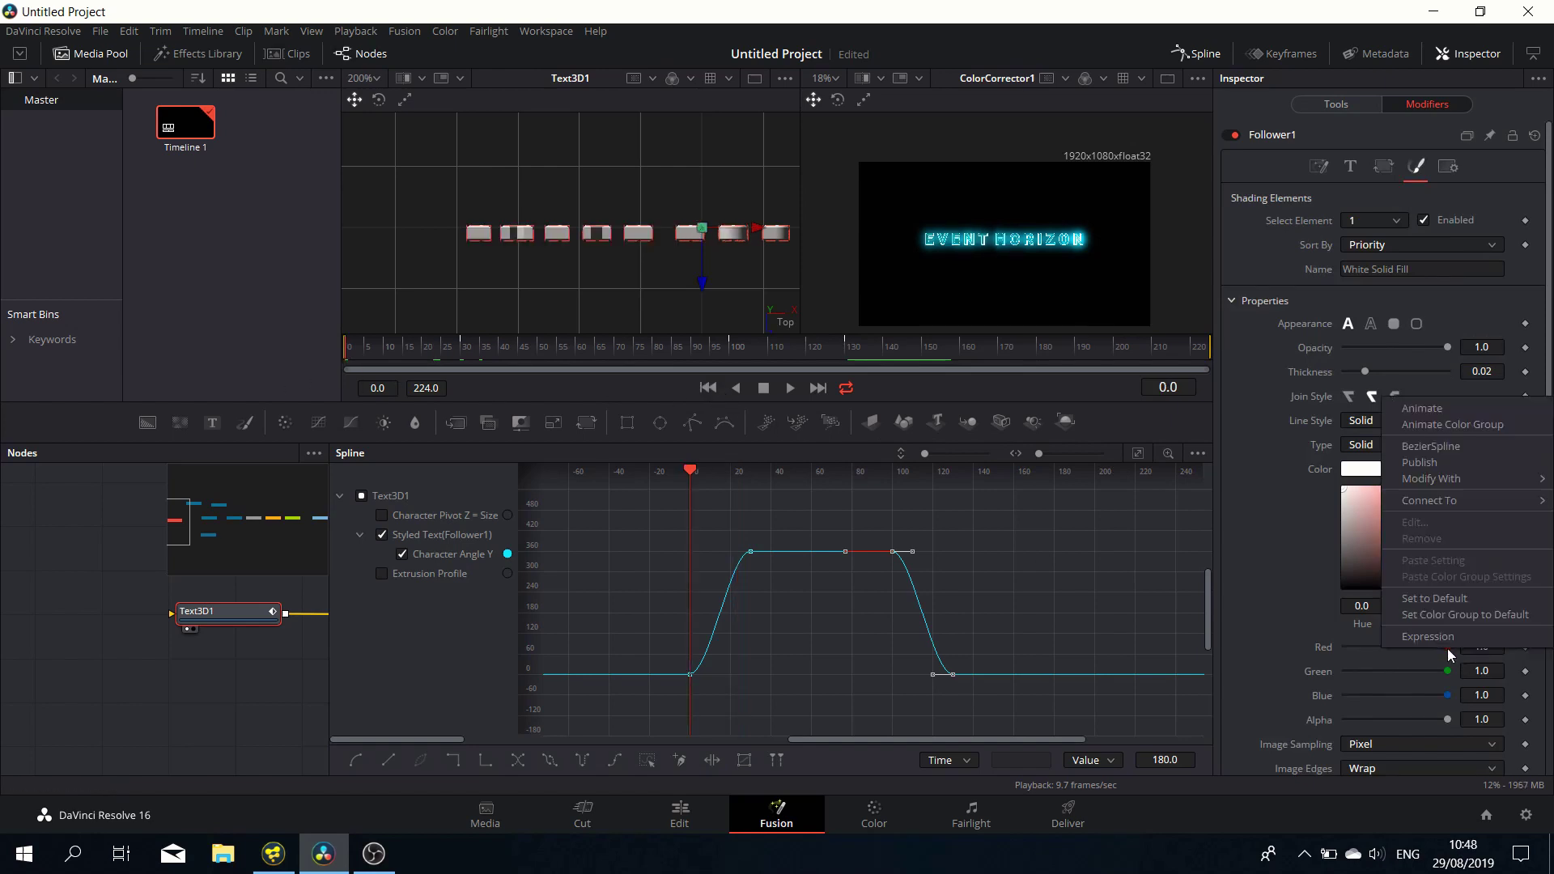
click(1468, 424)
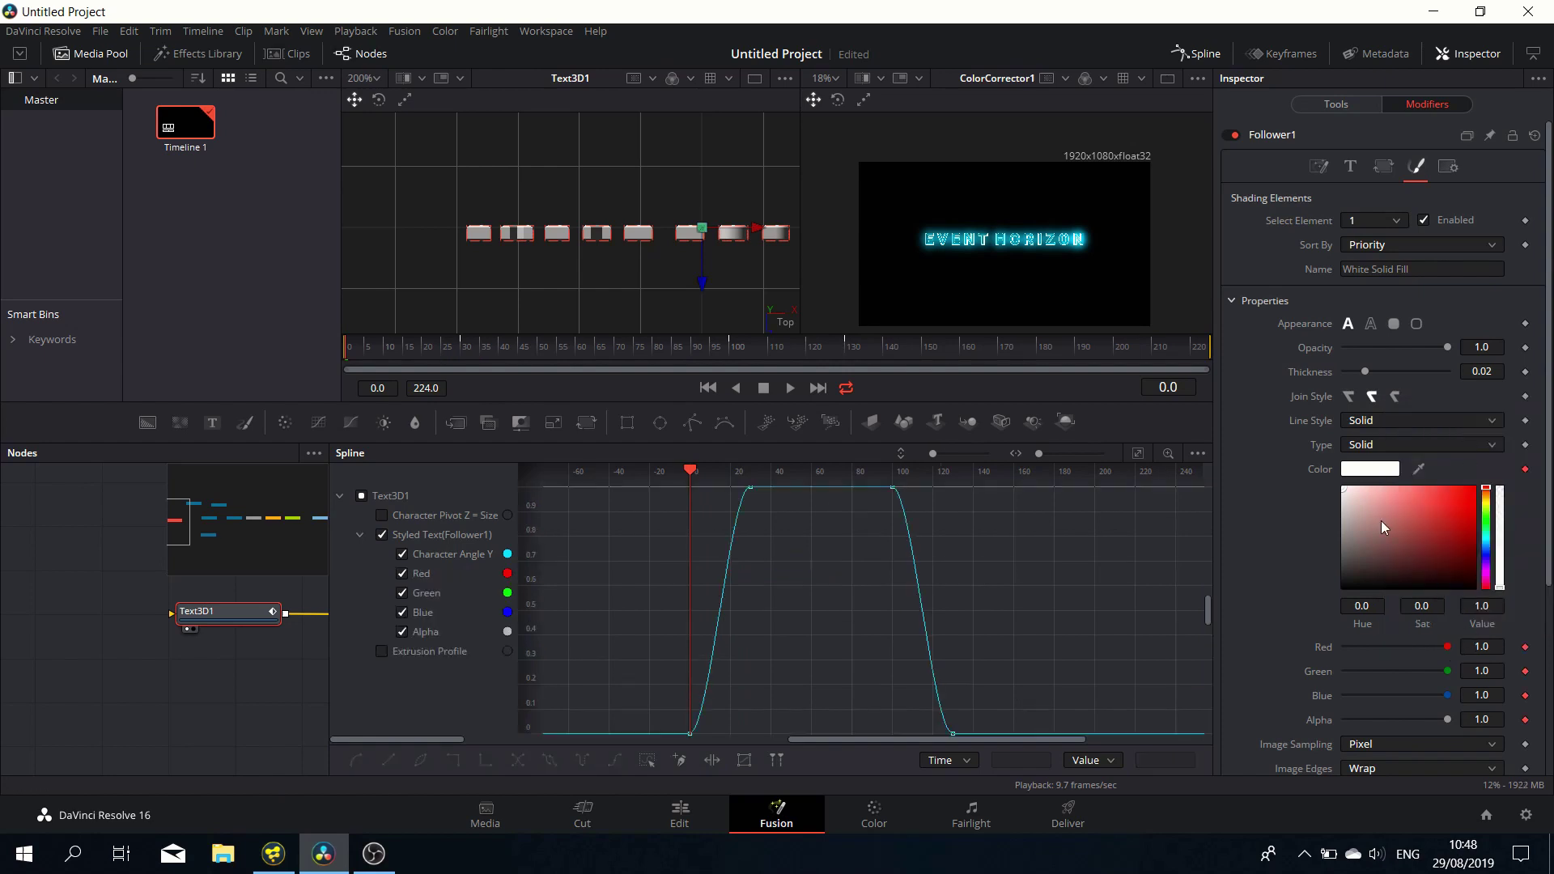
click(1376, 472)
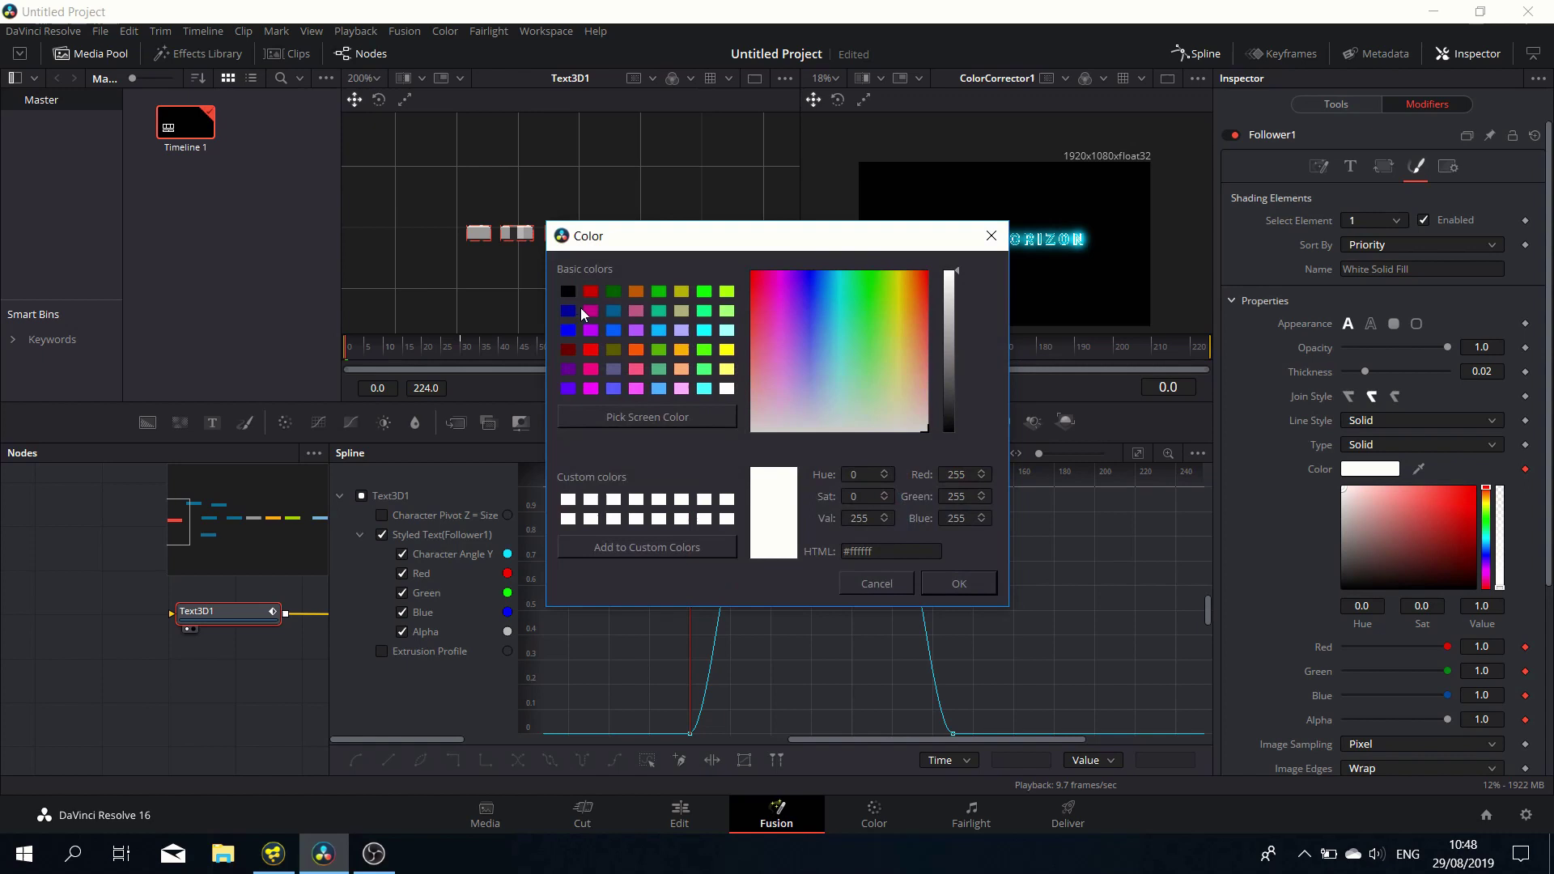
click(569, 292)
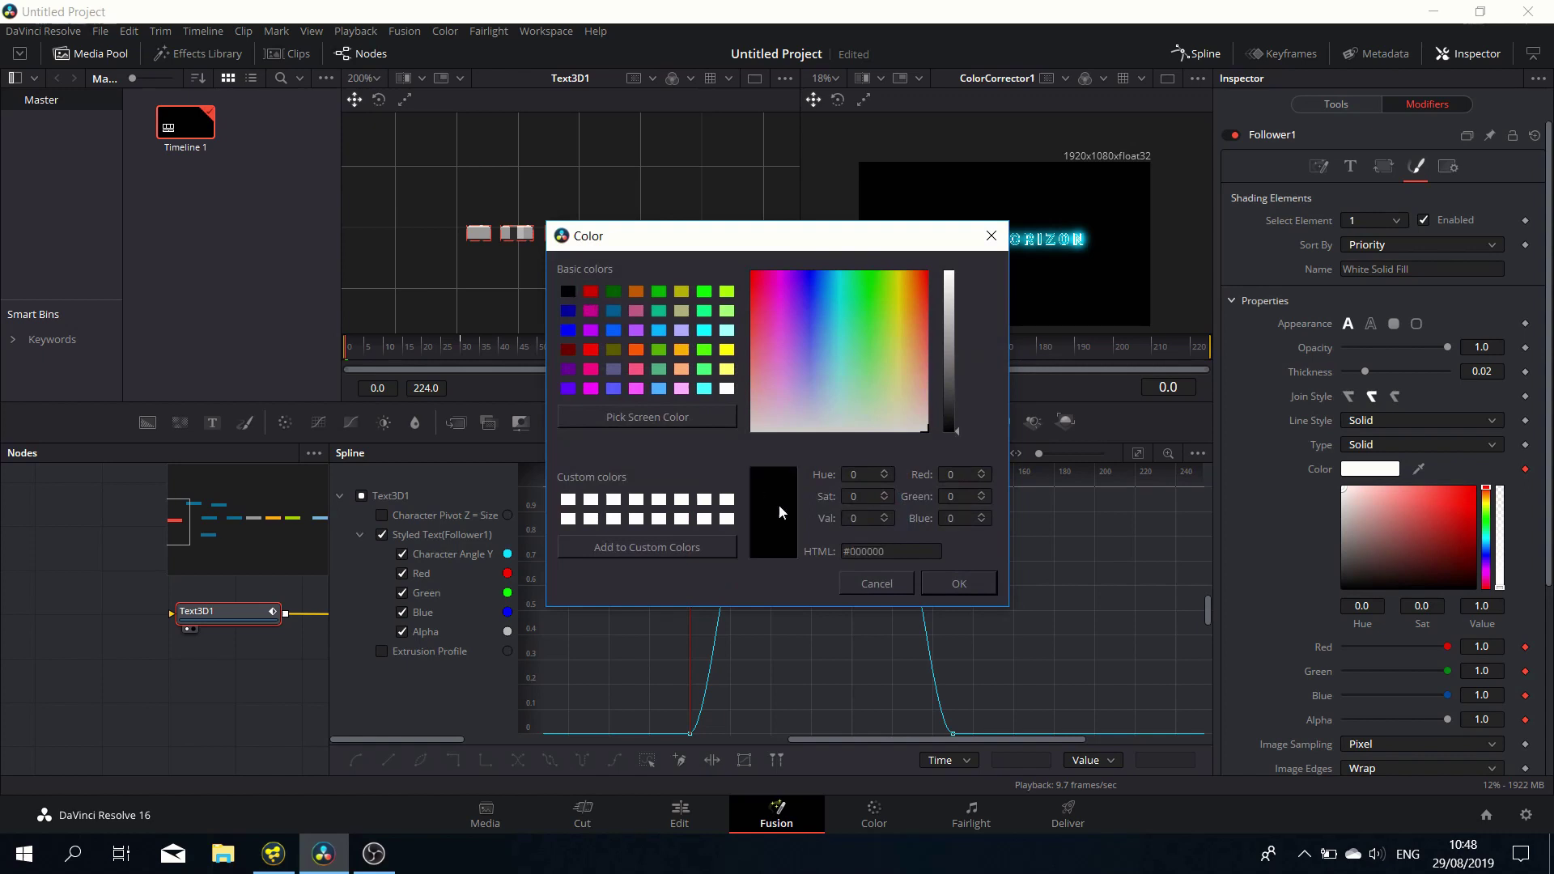
click(954, 589)
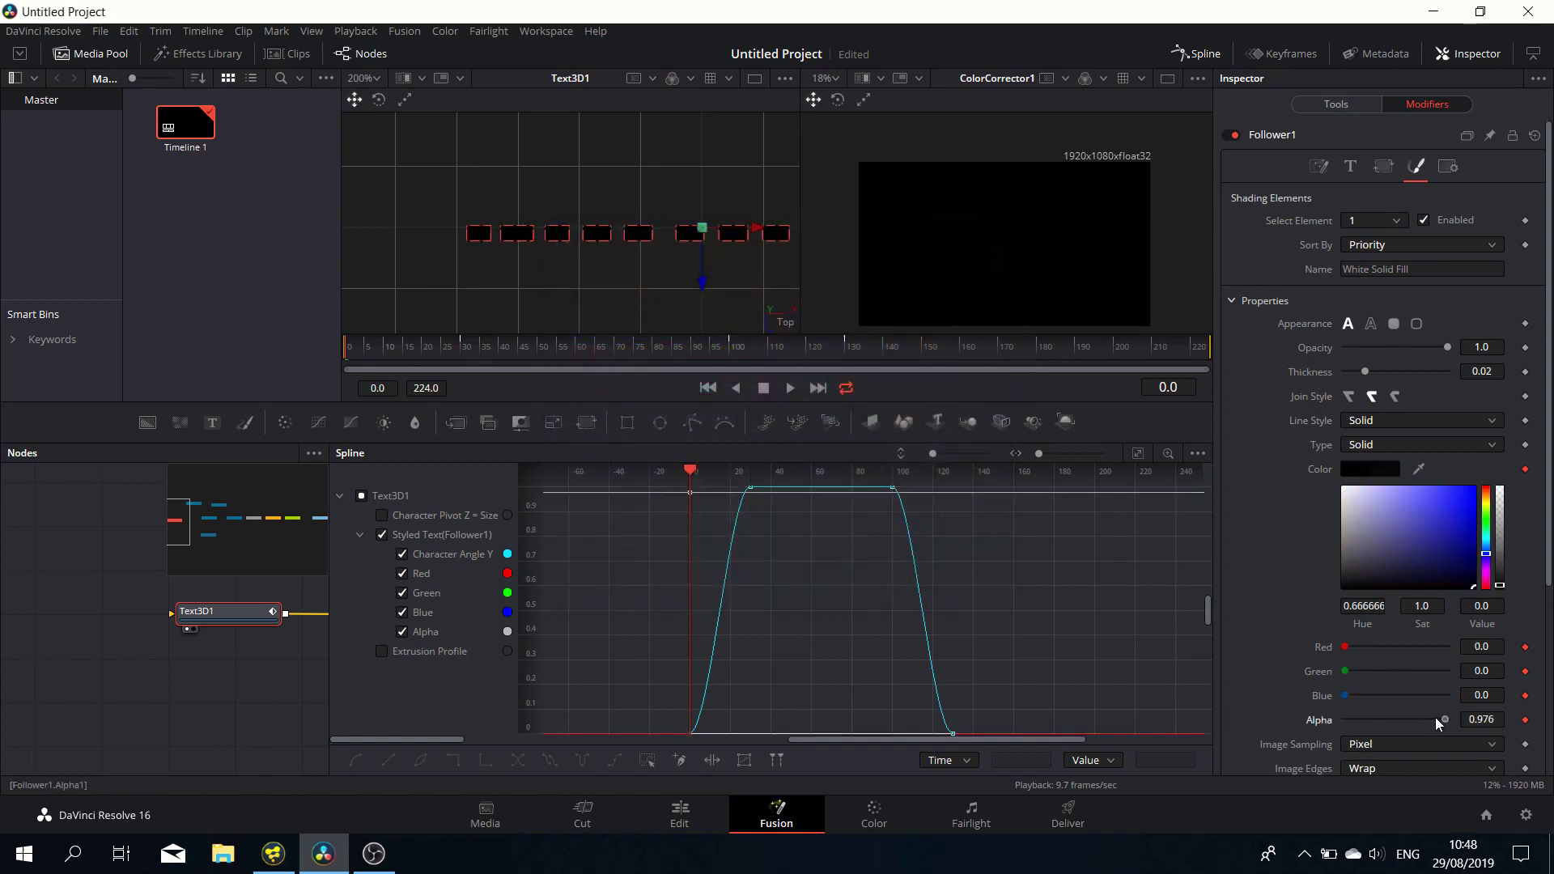
drag(1436, 719, 1322, 724)
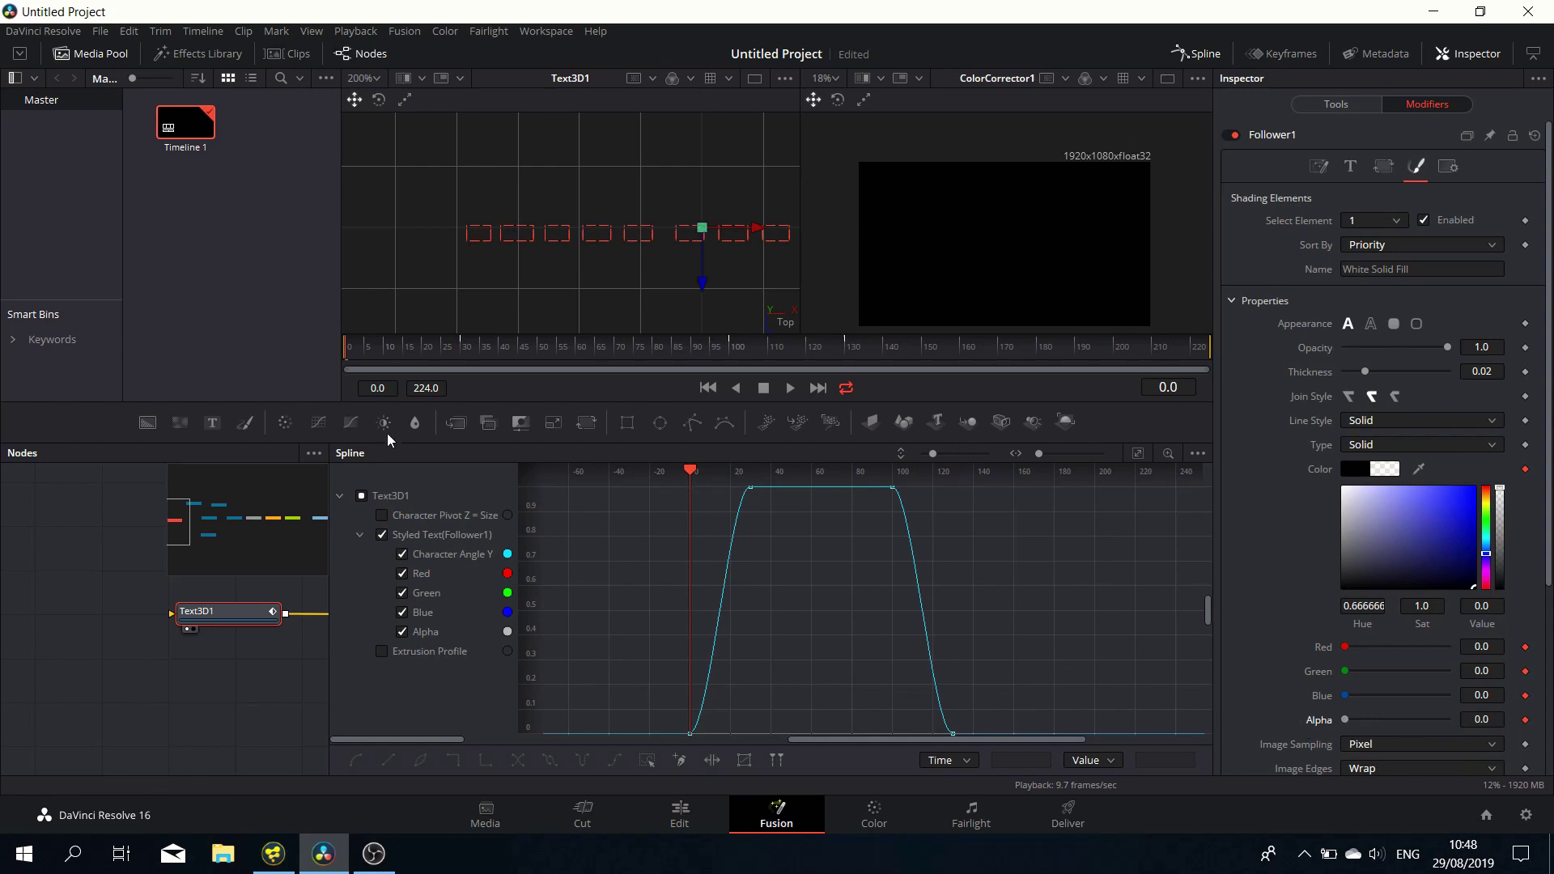
Step: At frame 30, set the letters to white with alpha 1
click(459, 348)
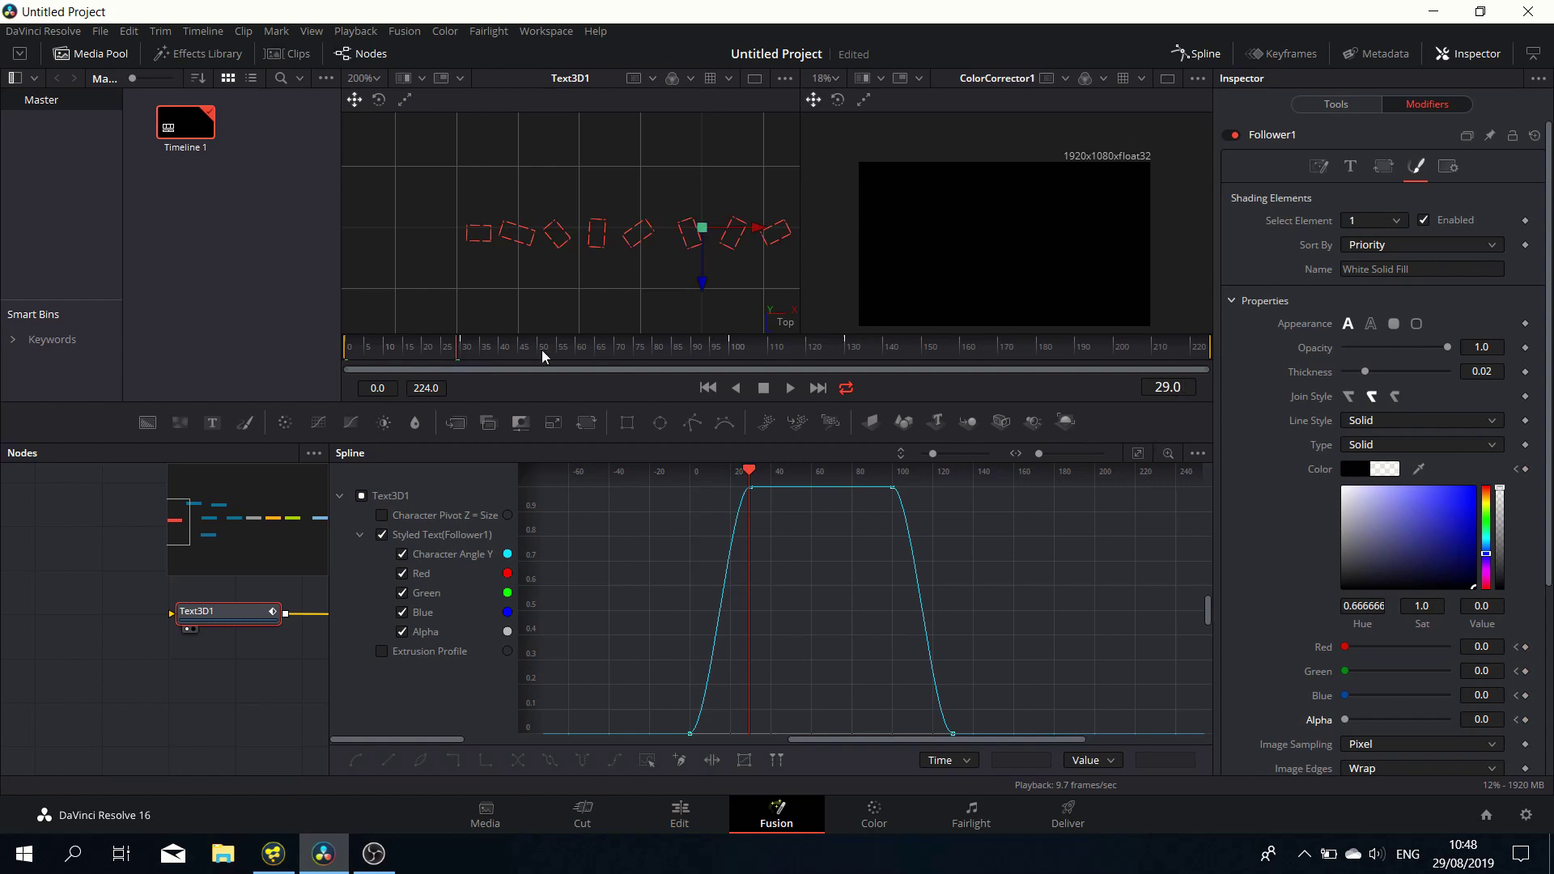
key(Right)
click(1359, 467)
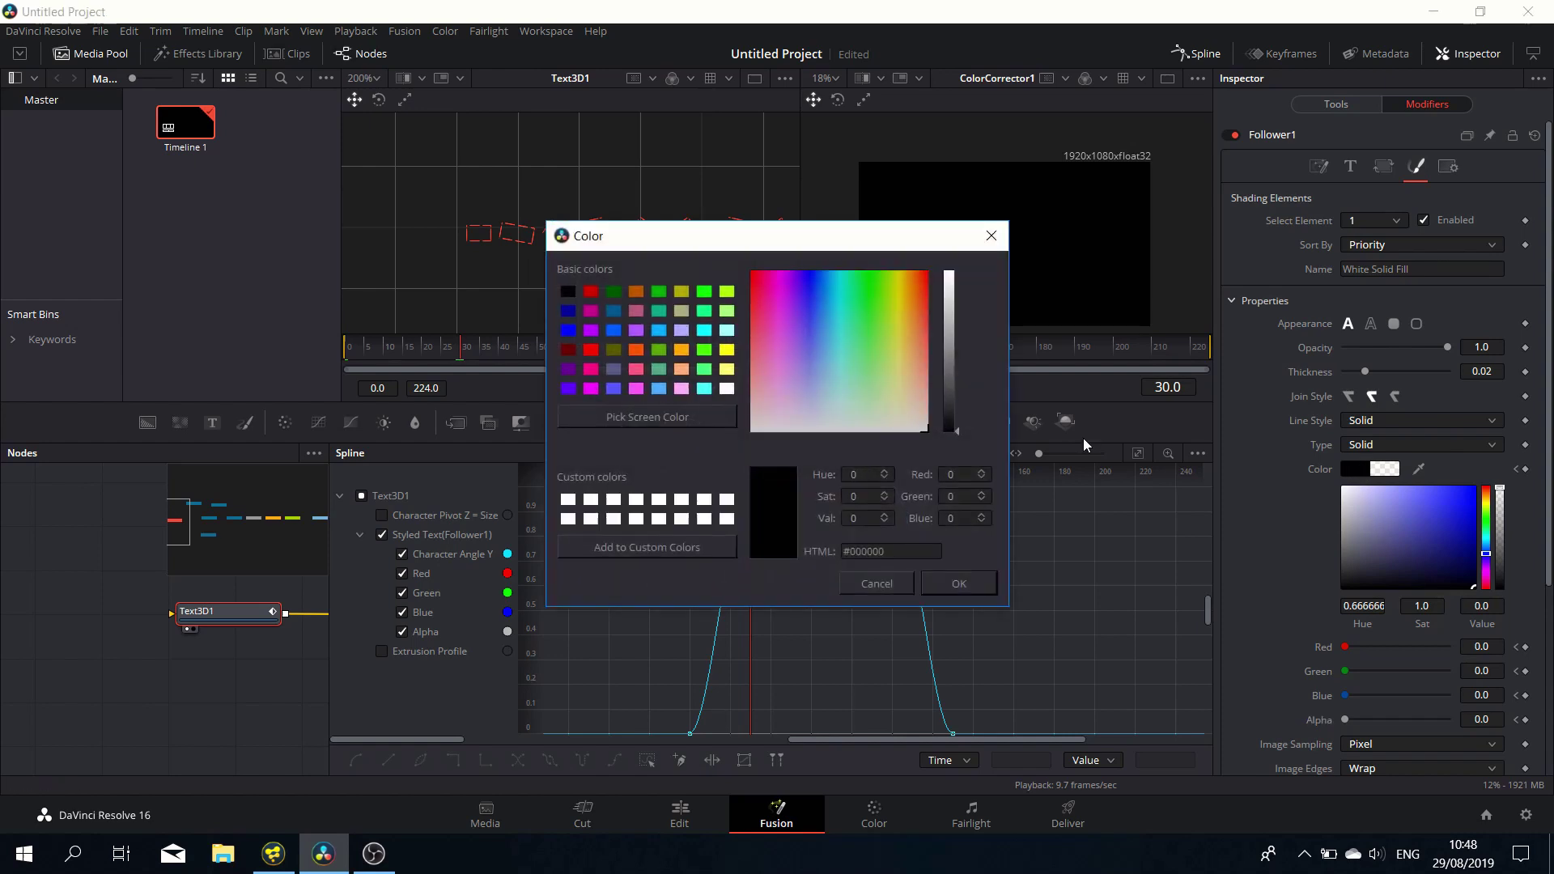
click(614, 499)
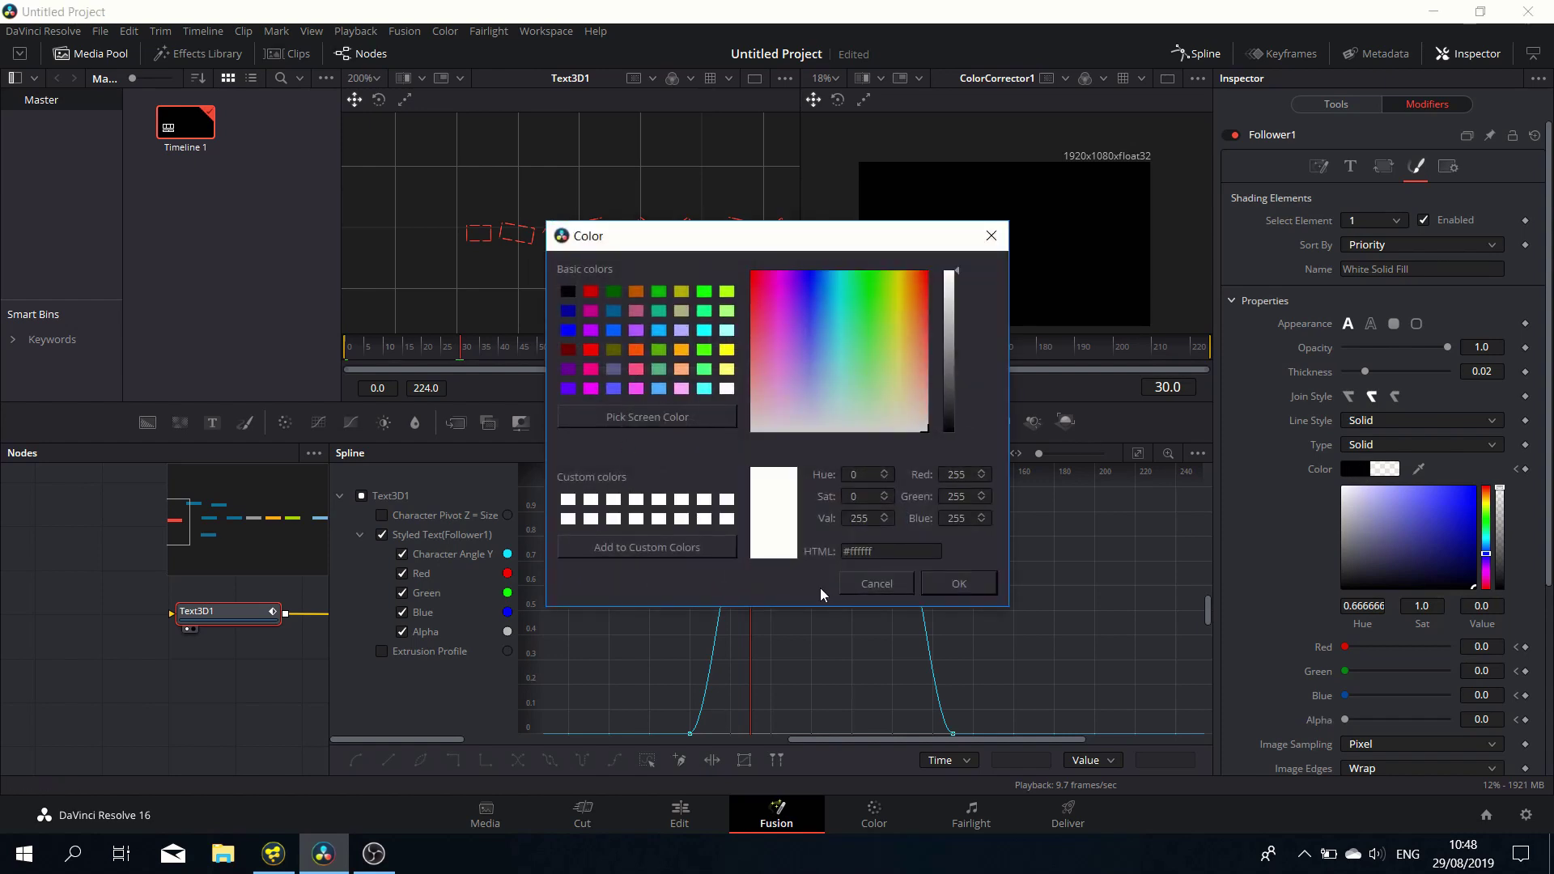
click(945, 582)
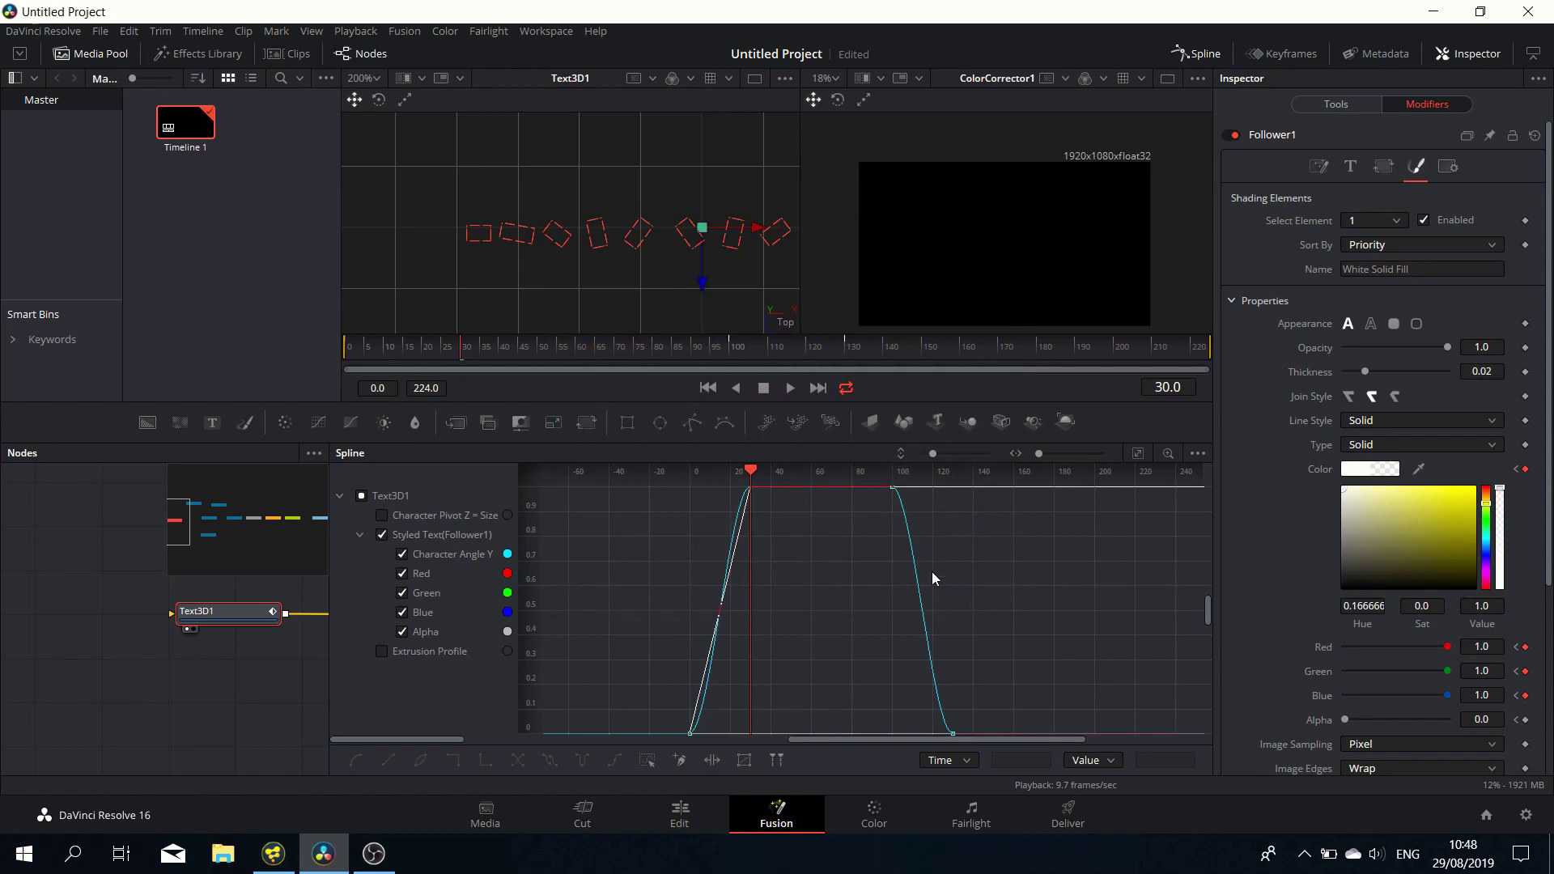
scroll(752, 470, up, 2)
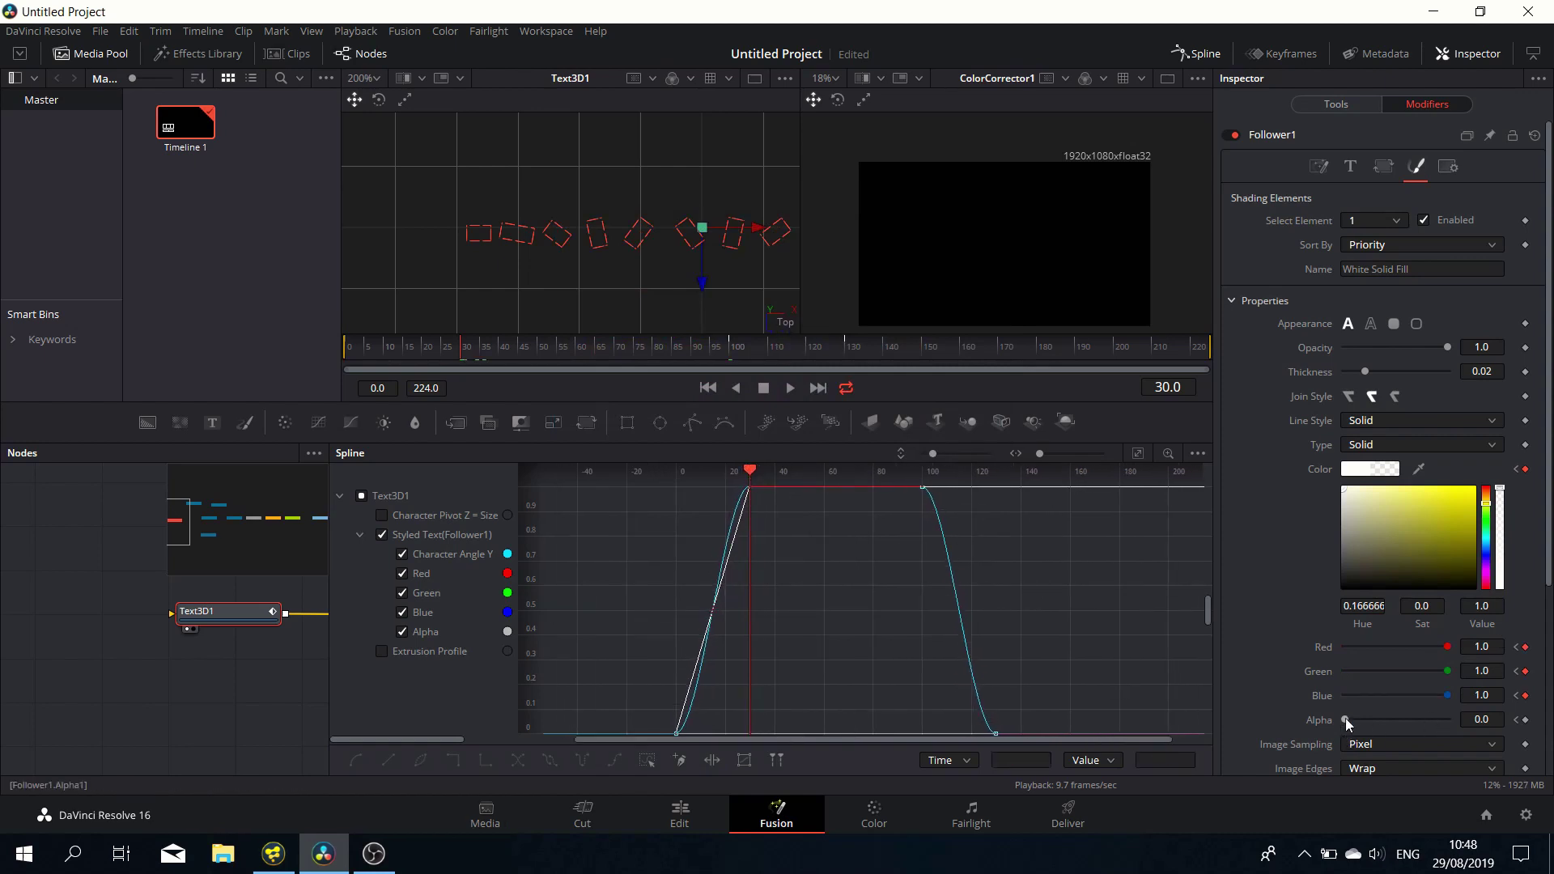
drag(1345, 719, 1461, 723)
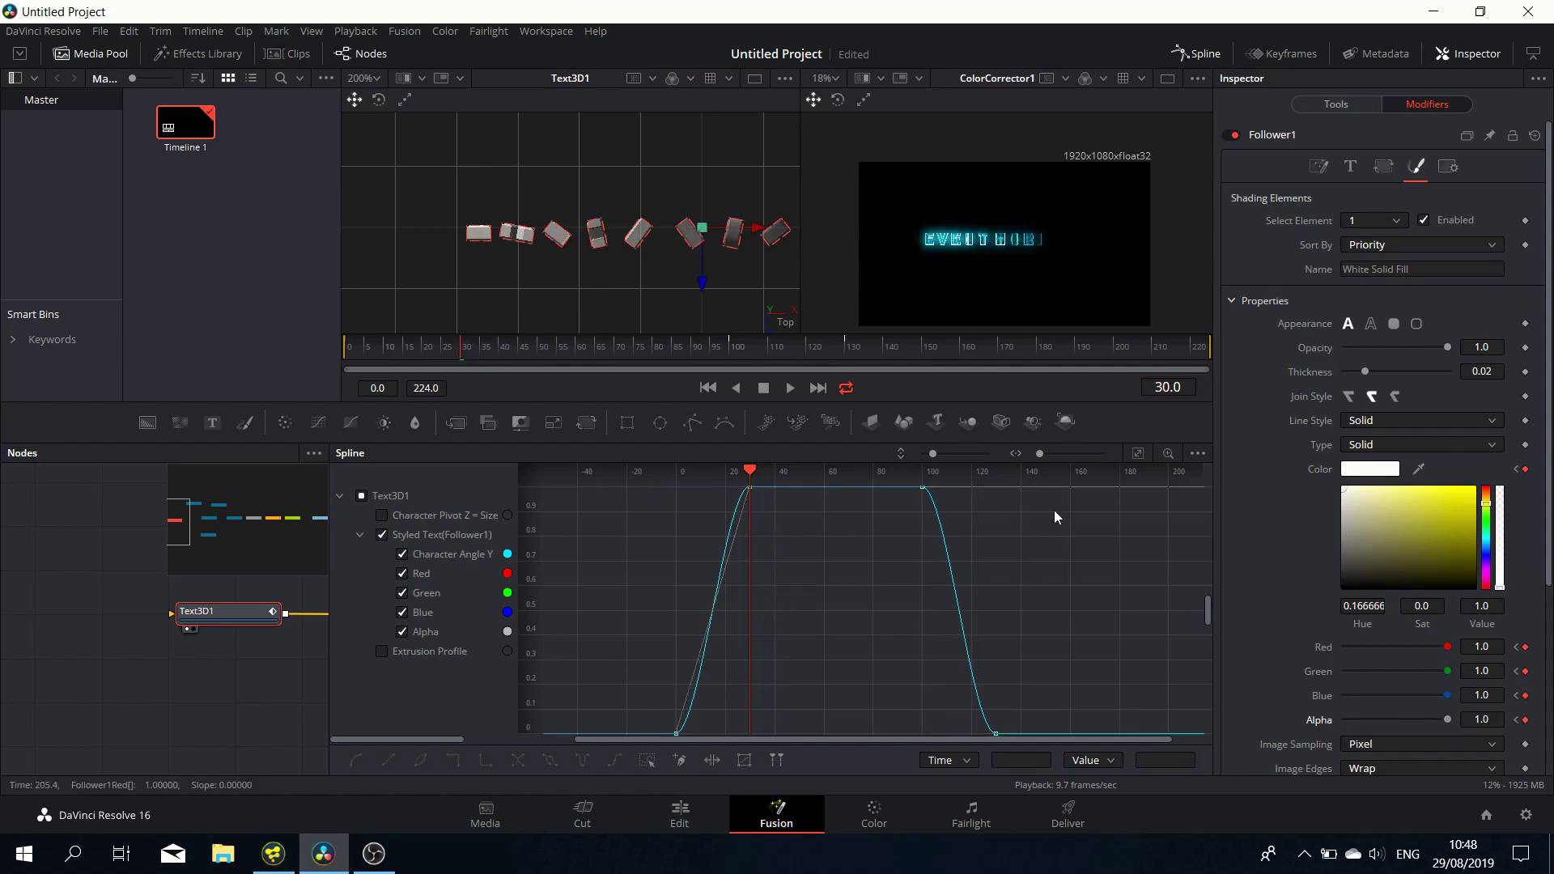
Step: Set a colour key at frame 100 to hold white, then move to frame 130
drag(752, 475, 923, 475)
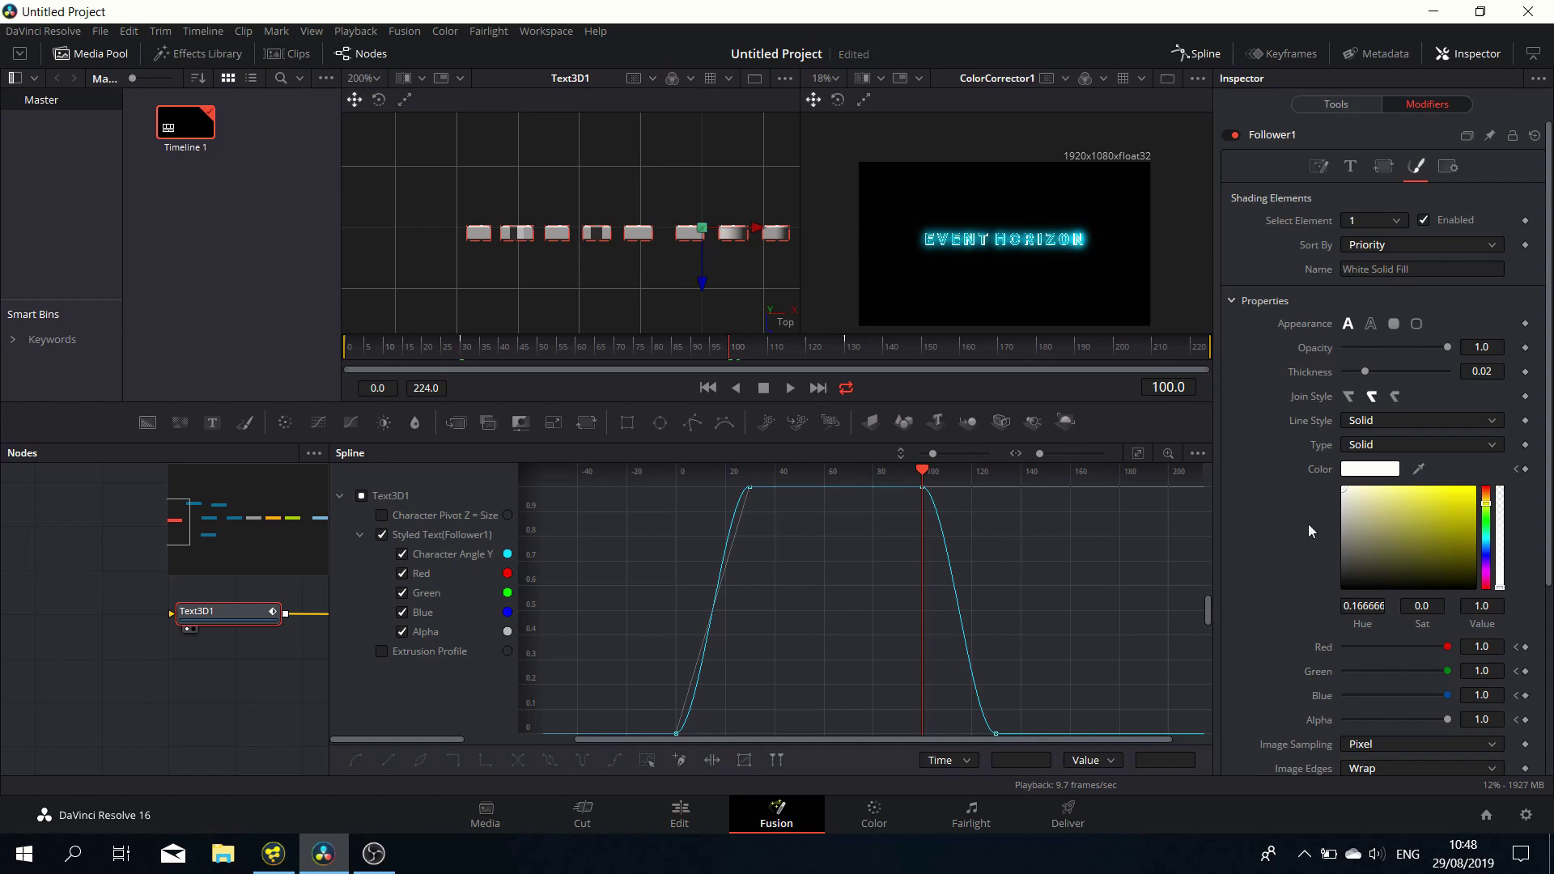
right_click(1449, 651)
click(1460, 357)
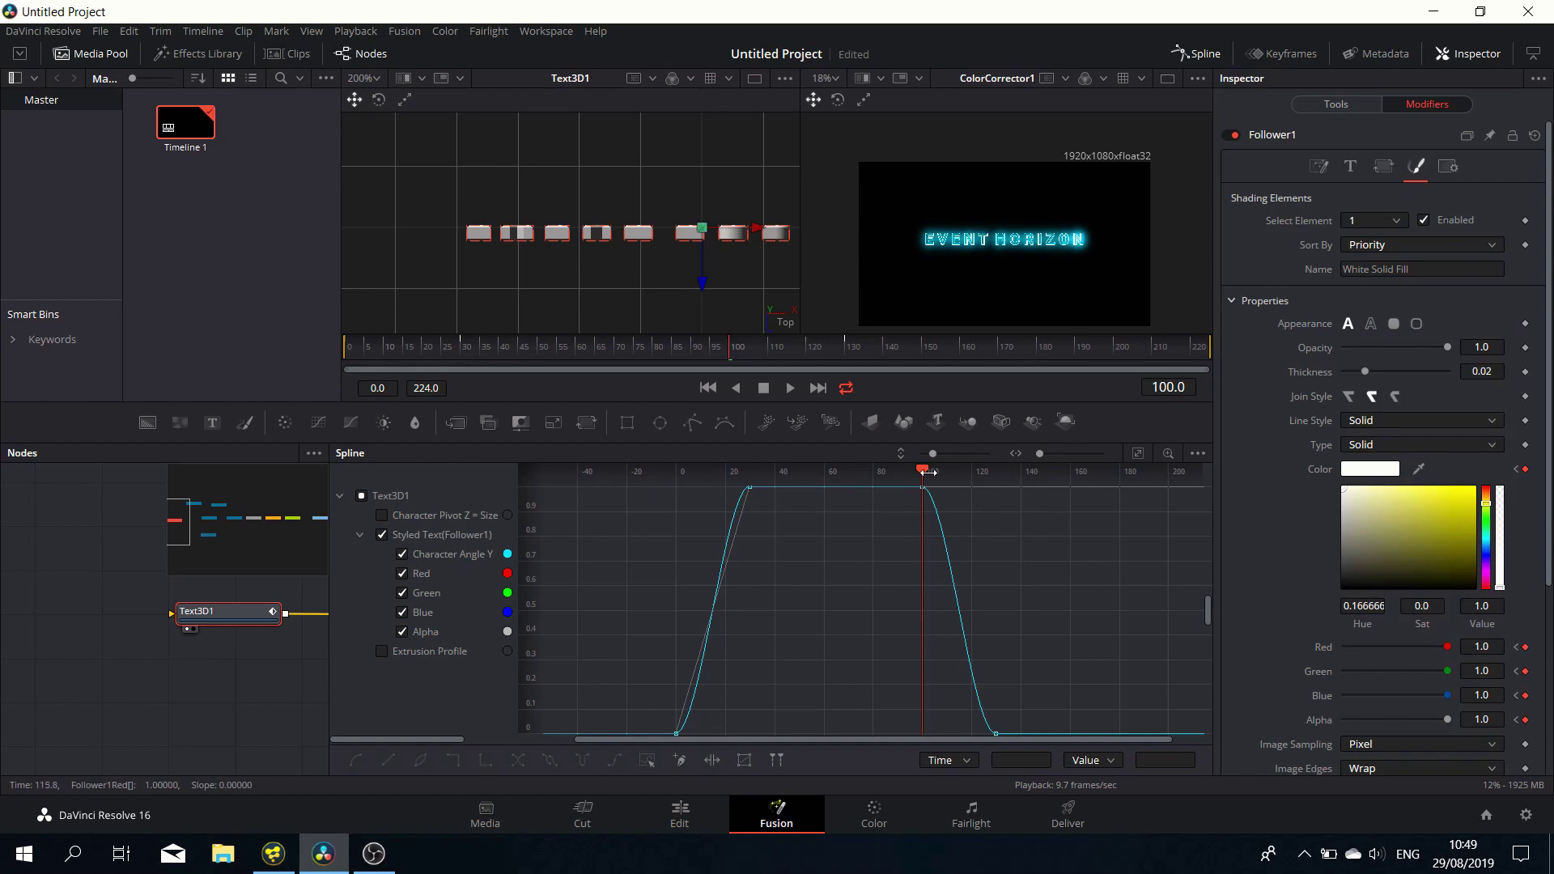
drag(923, 476, 997, 476)
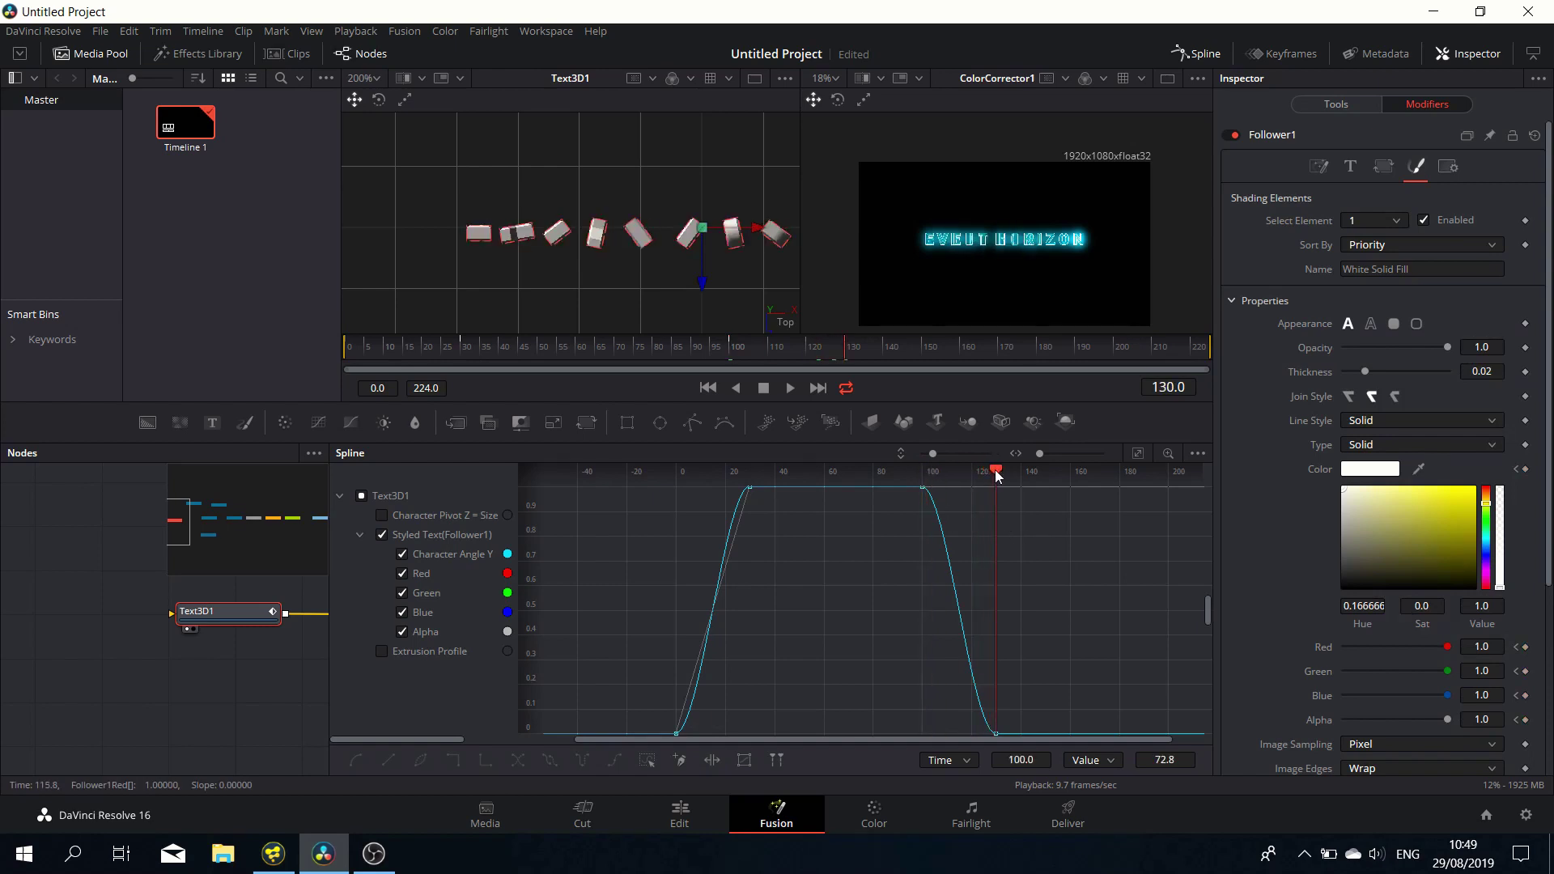
Step: Key black with alpha 0 at frame 130, then scrub back and play the animation
click(1359, 469)
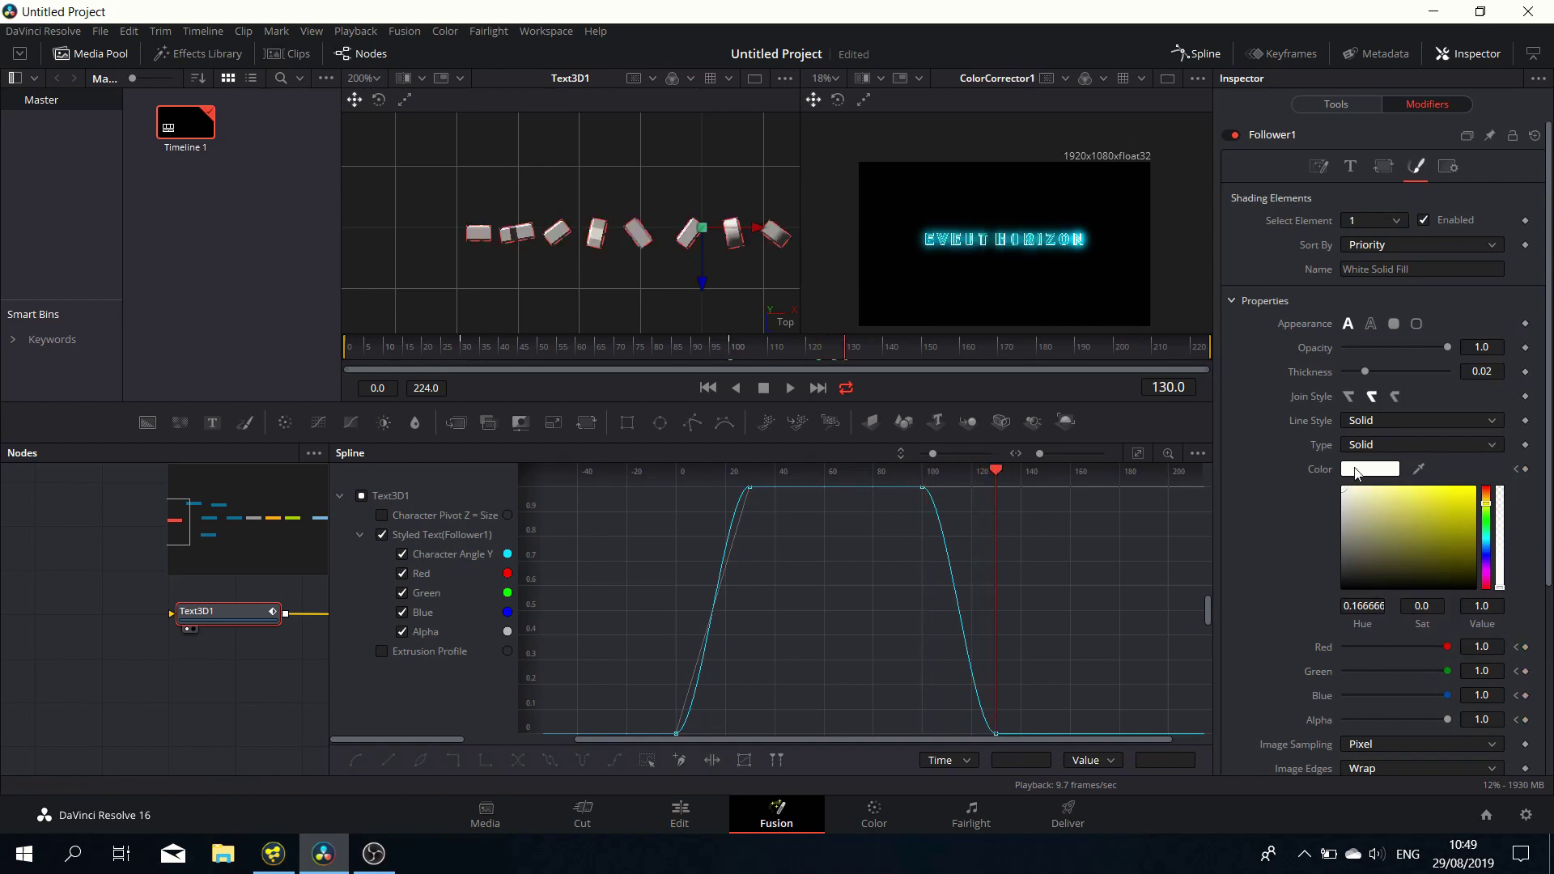
click(568, 291)
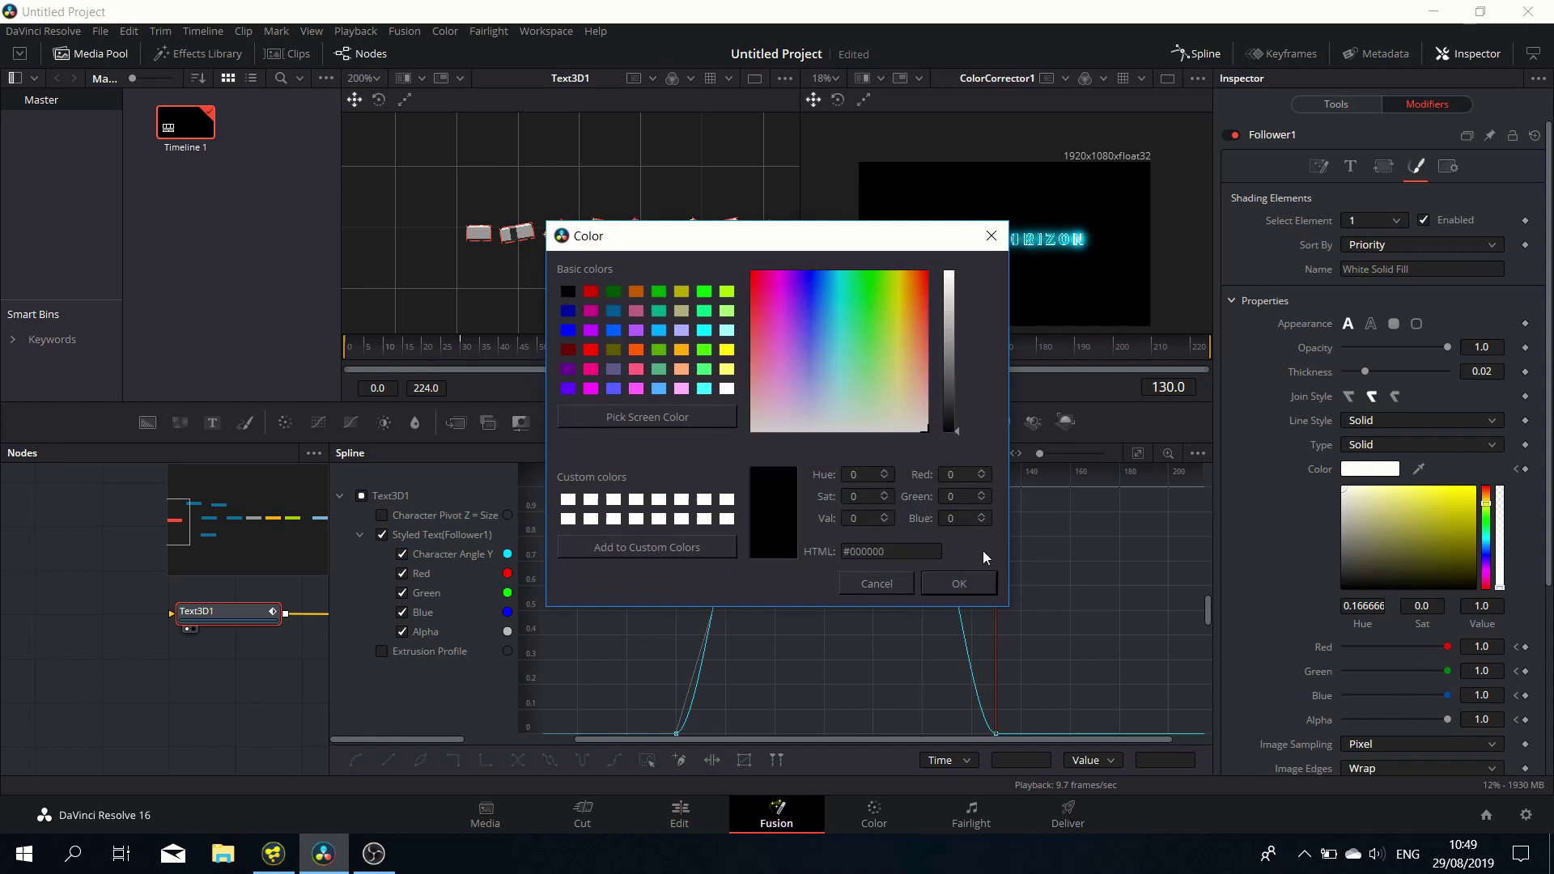
click(959, 583)
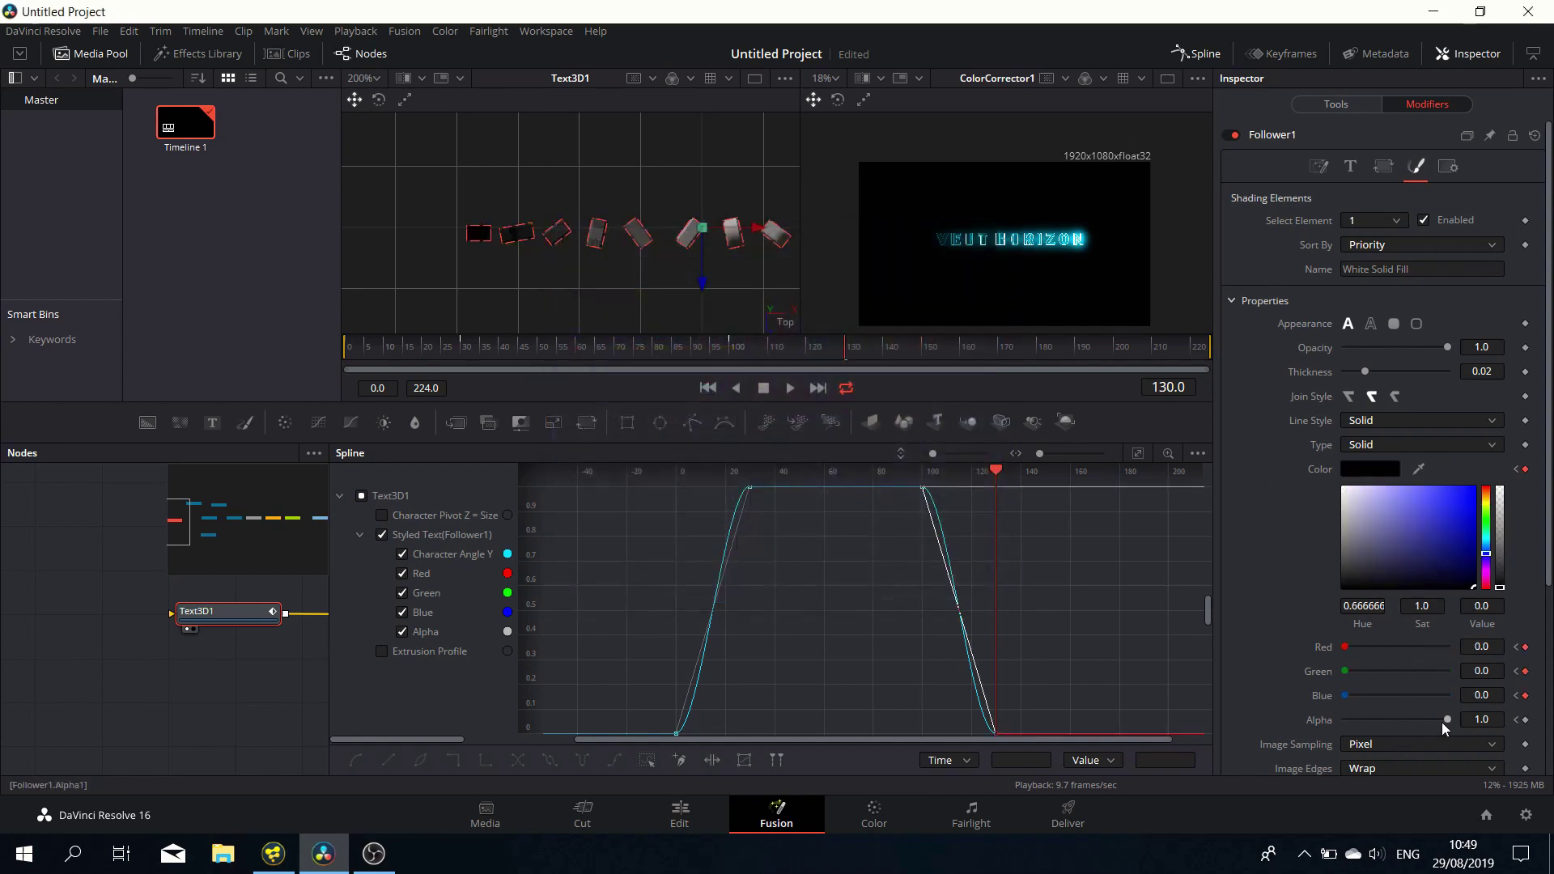
drag(1428, 719, 1315, 721)
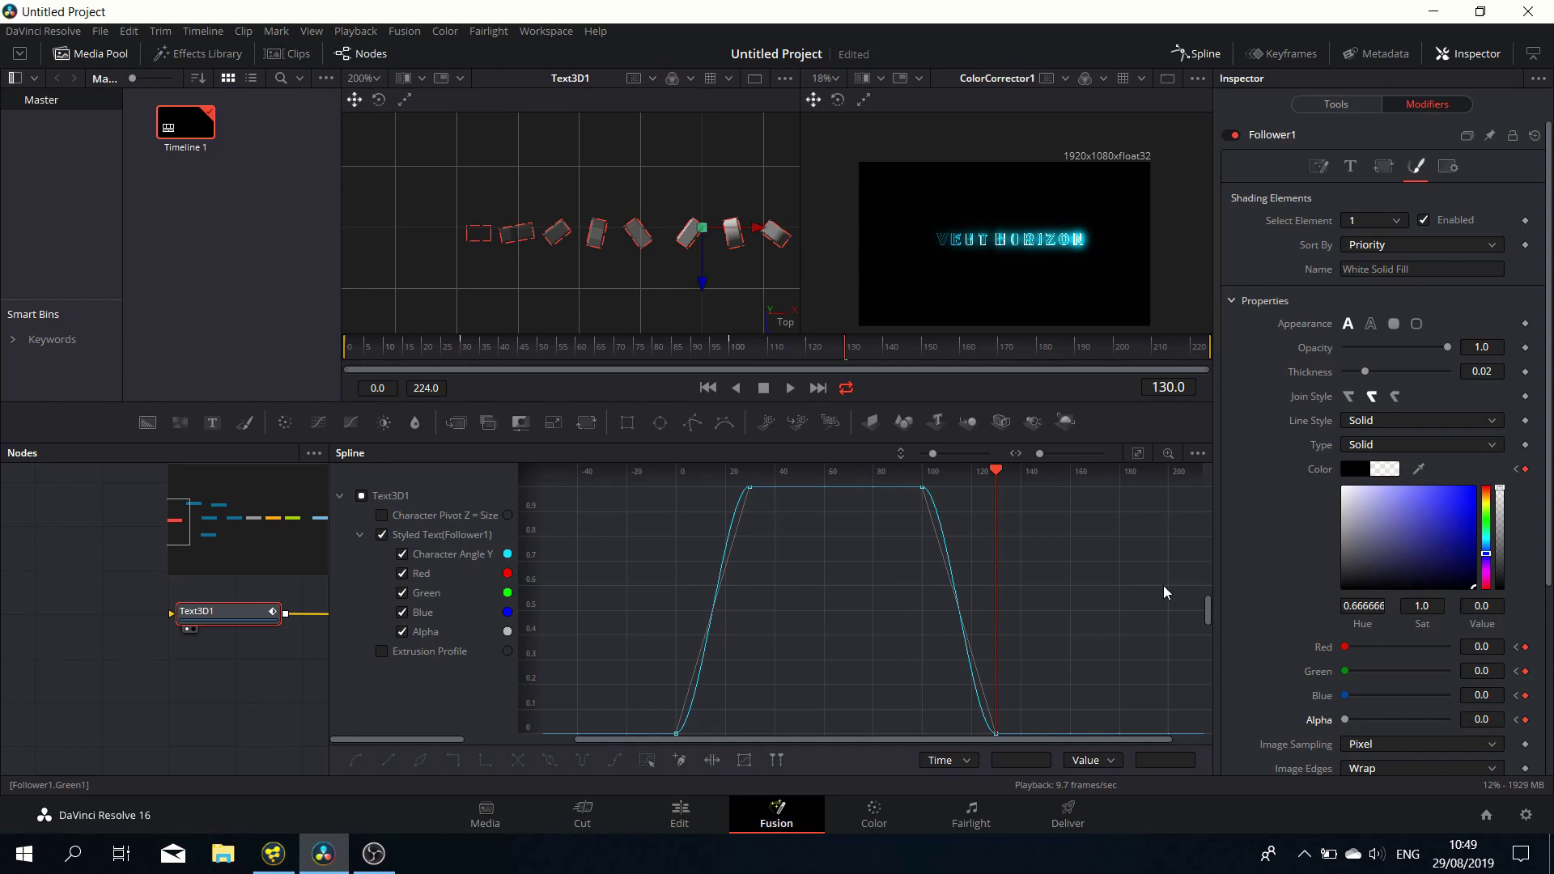
drag(995, 471, 550, 479)
click(793, 387)
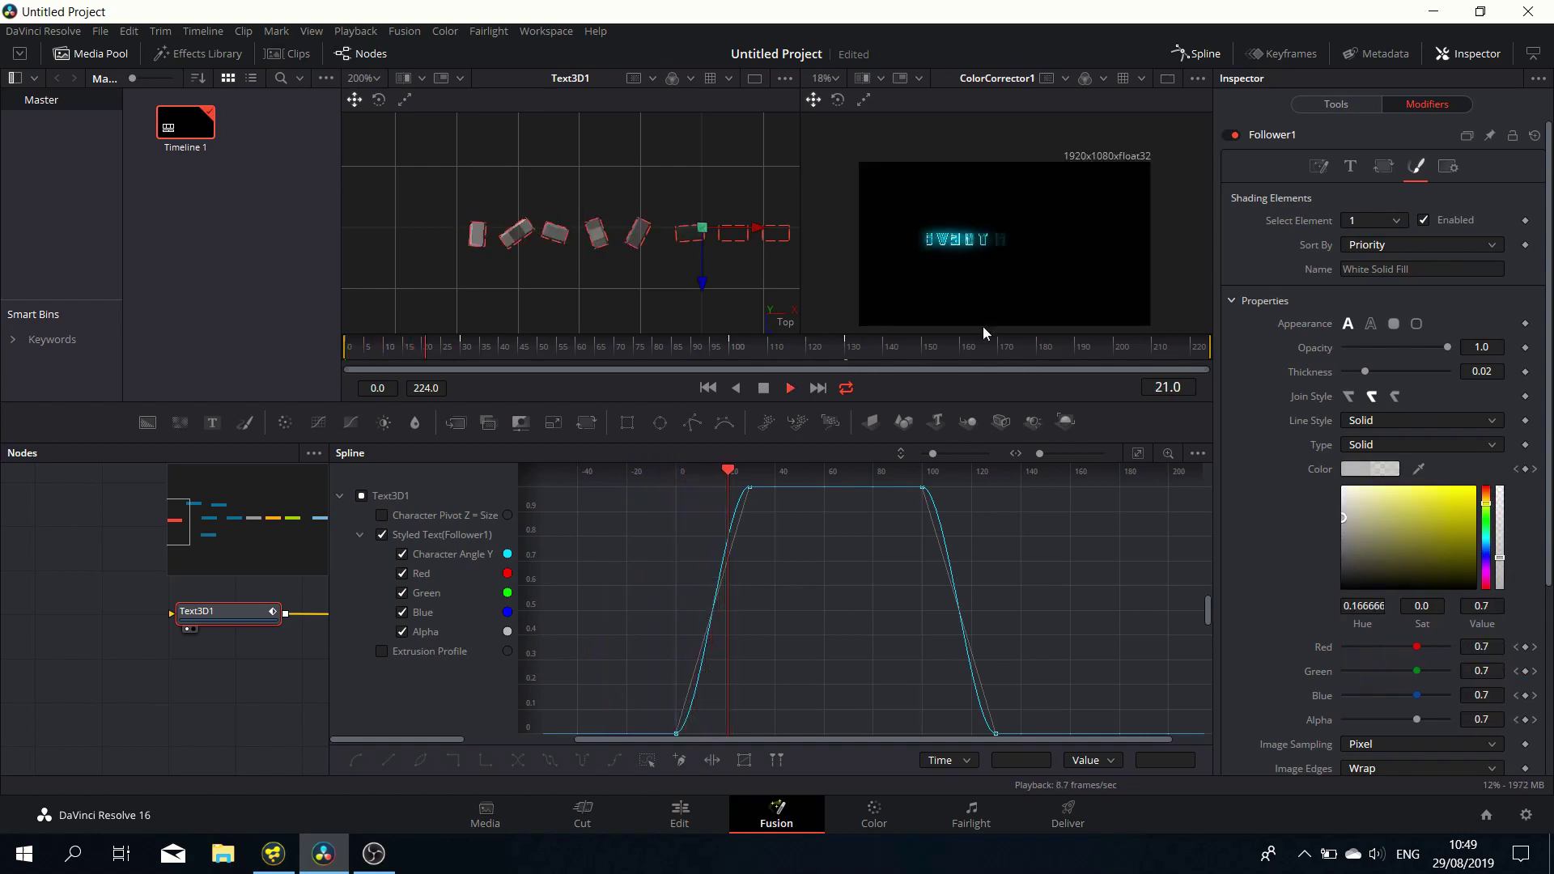
Step: Watch the spin-and-fade playback of EVENT HORIZON, then return to the start
scroll(981, 266, up, 3)
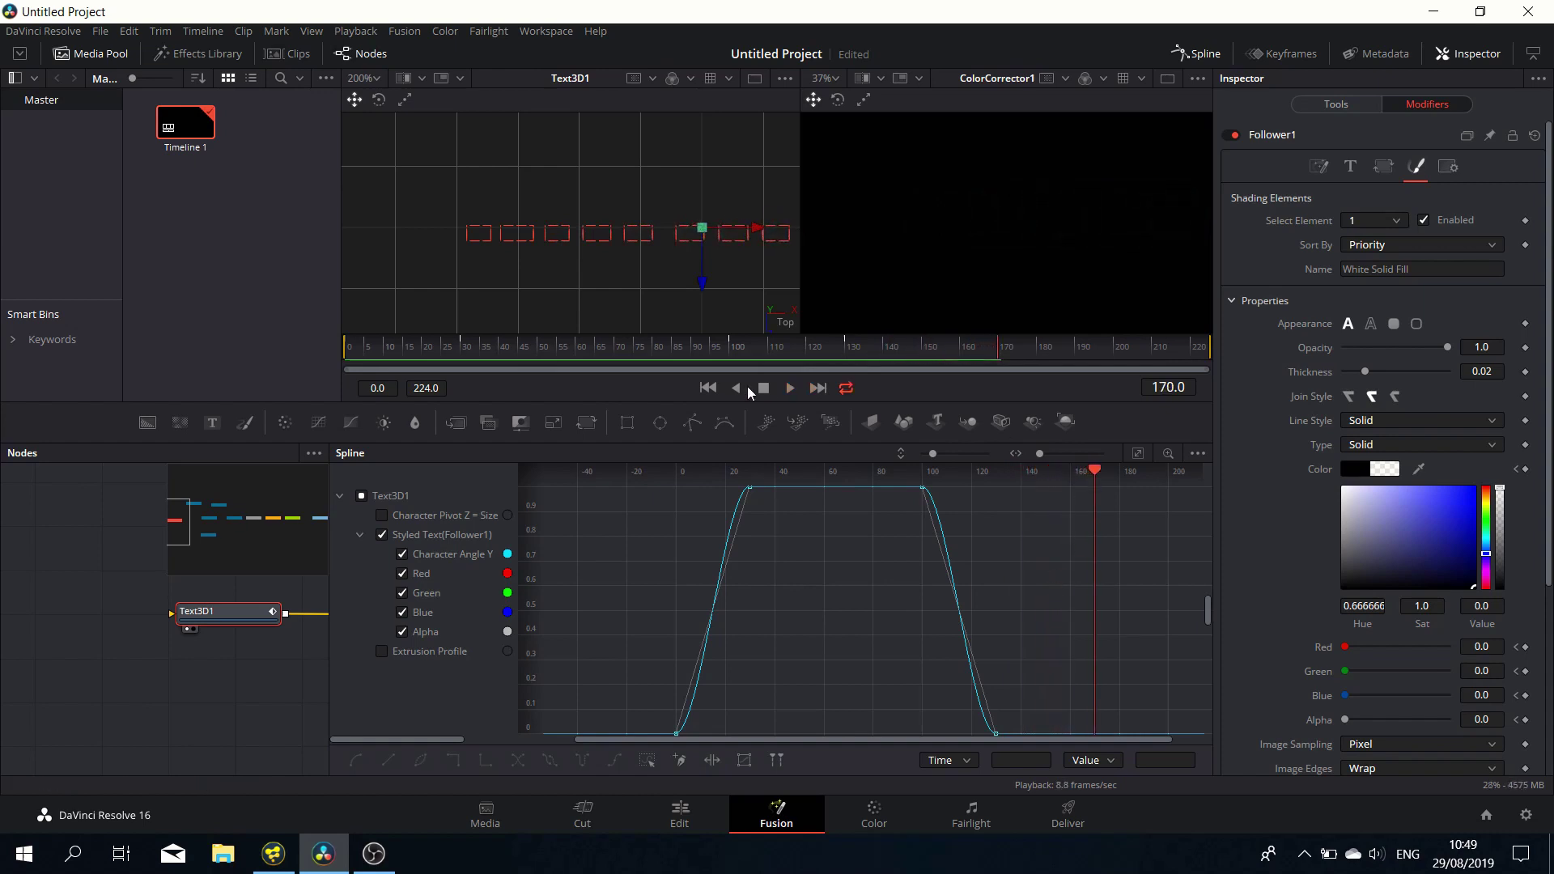
click(717, 389)
scroll(998, 246, down, 3)
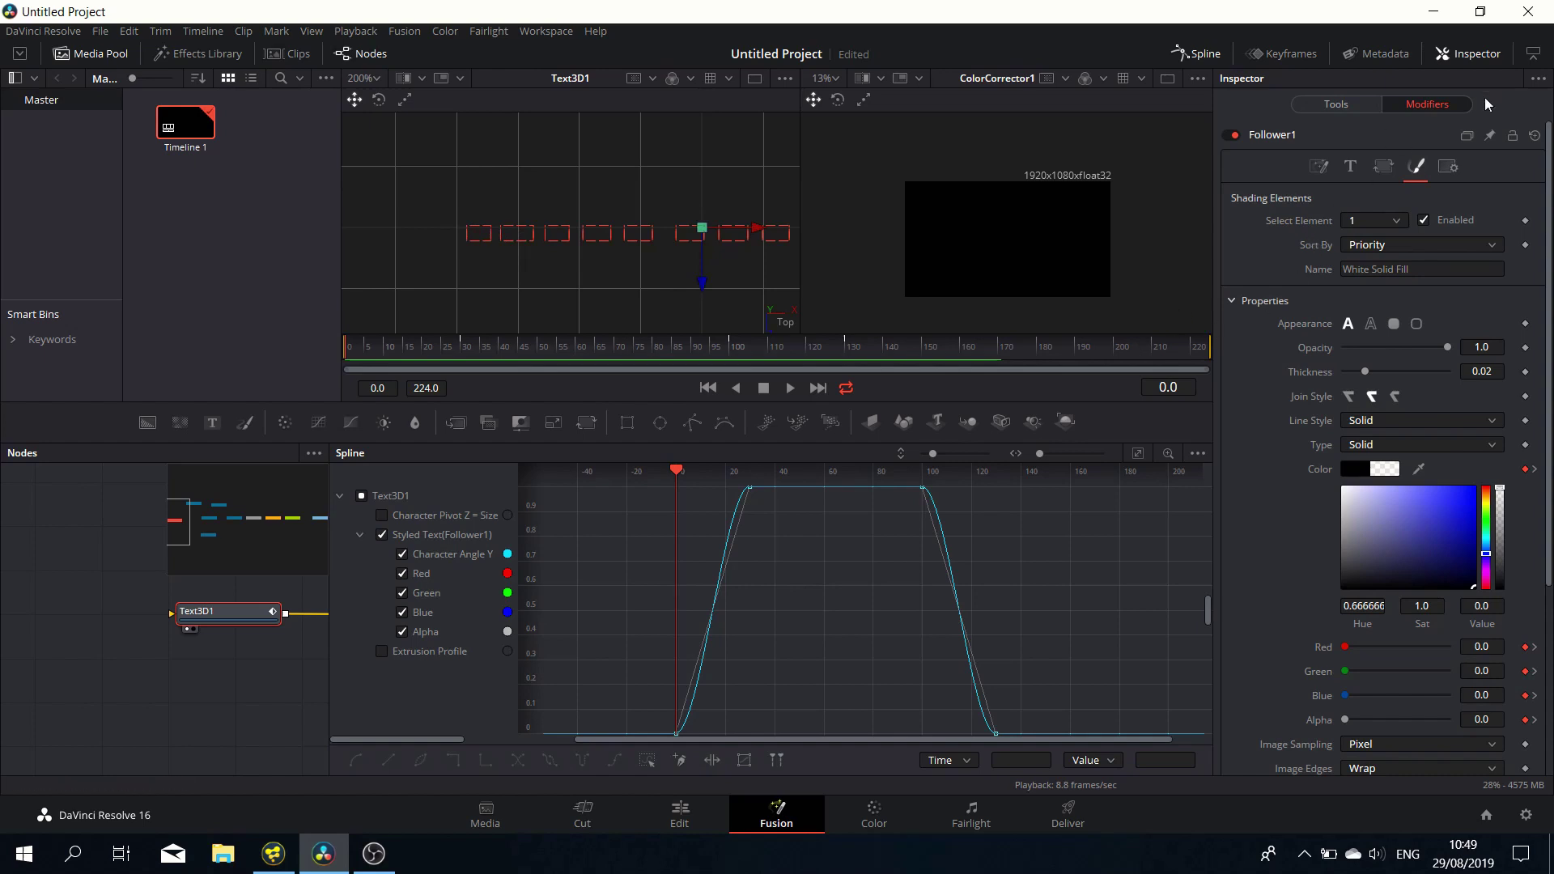
Step: Set Text3D1's Extrusion Depth to 1 and close the Spline editor
click(1334, 106)
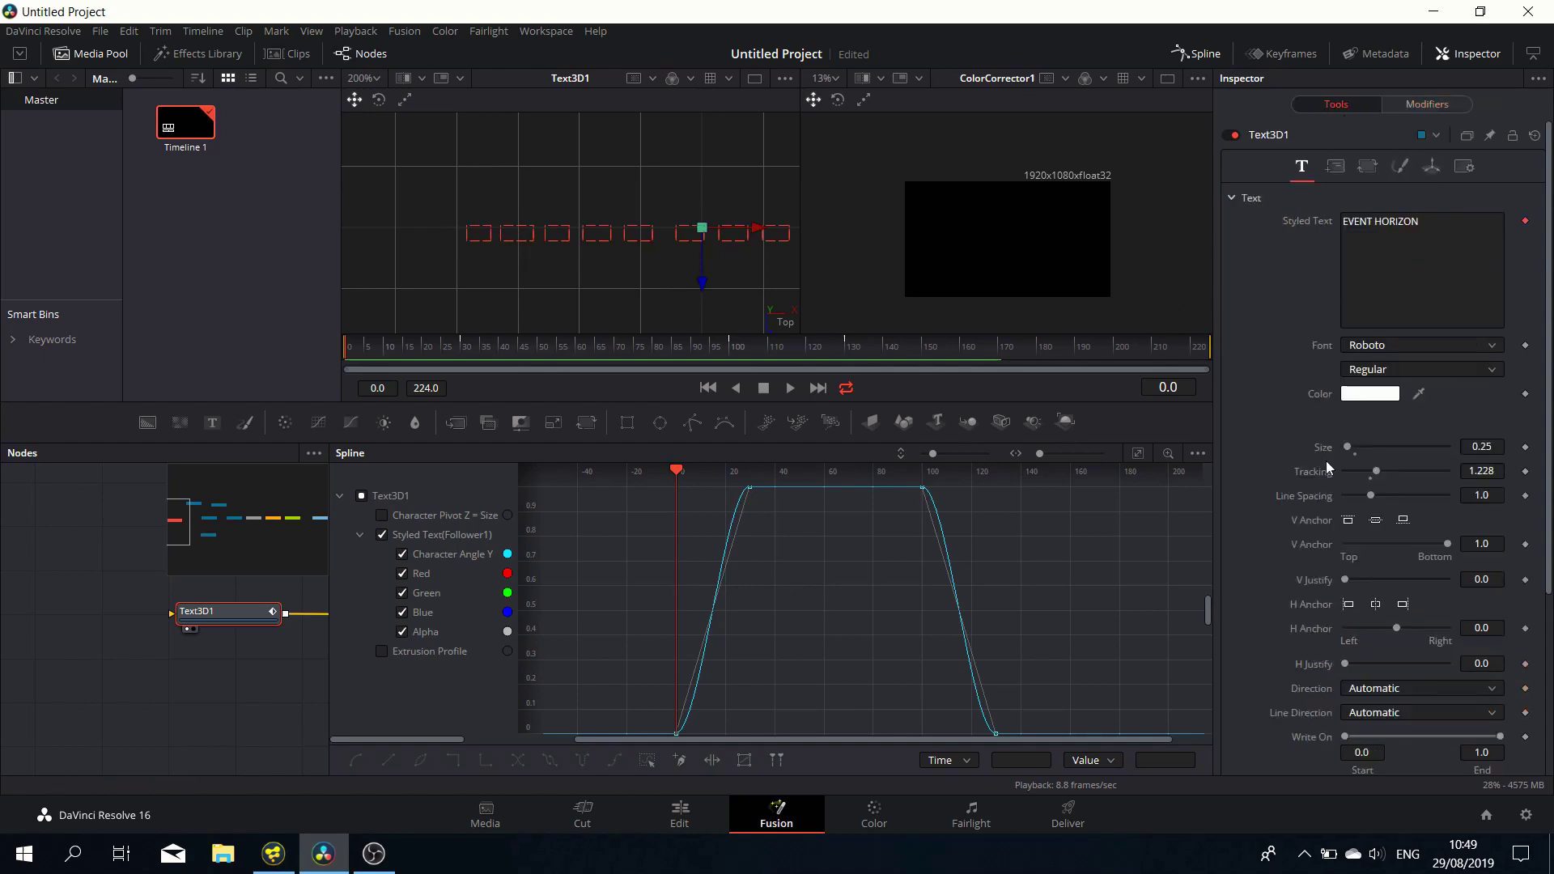
scroll(1400, 657, down, 3)
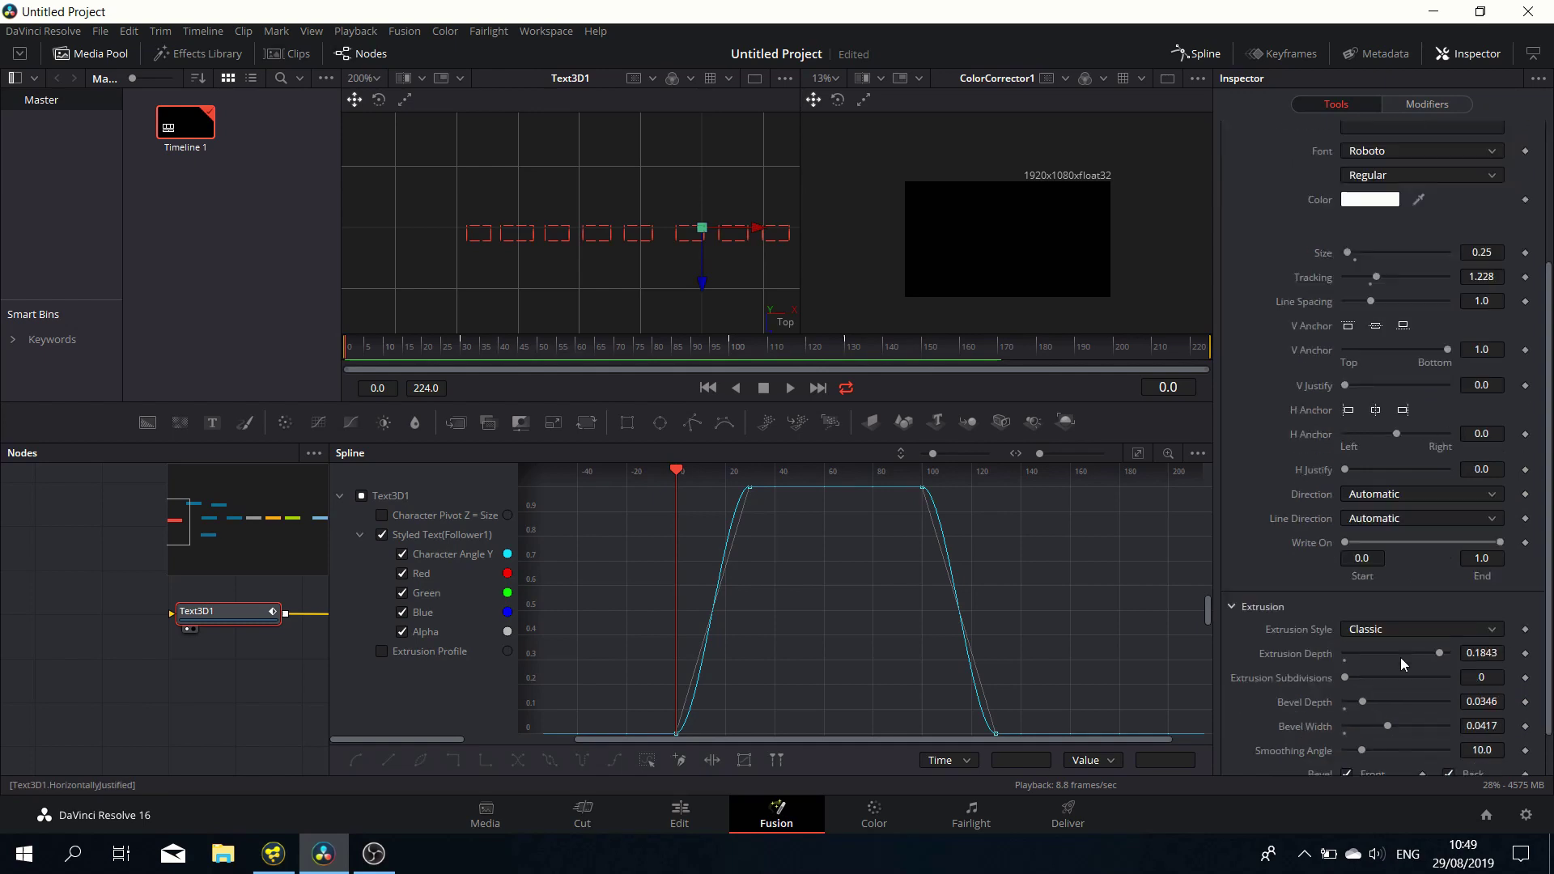
click(1481, 653)
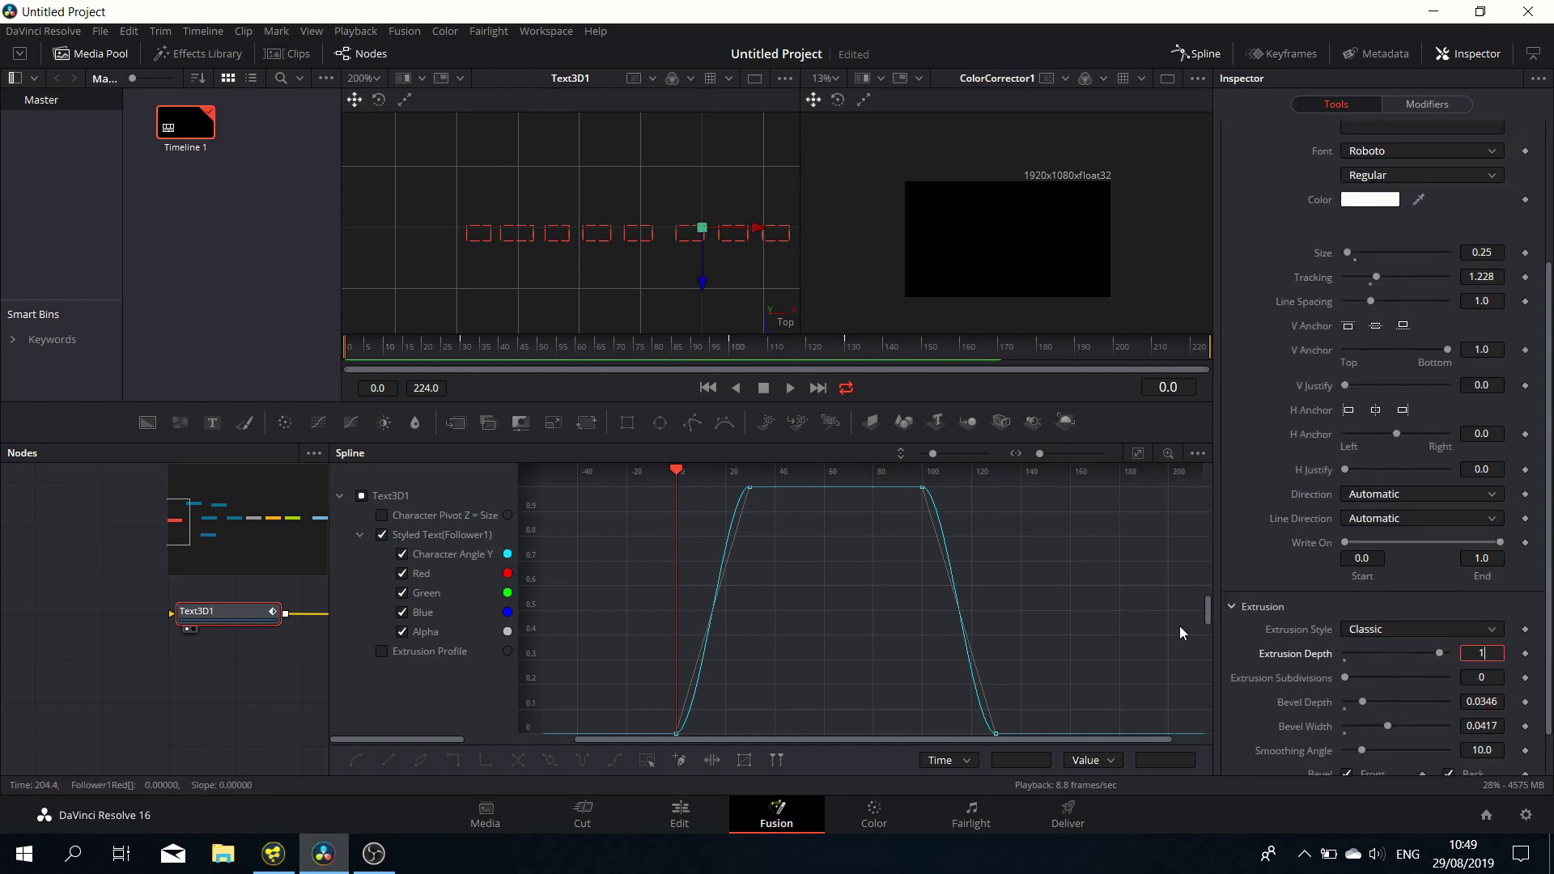
key(Return)
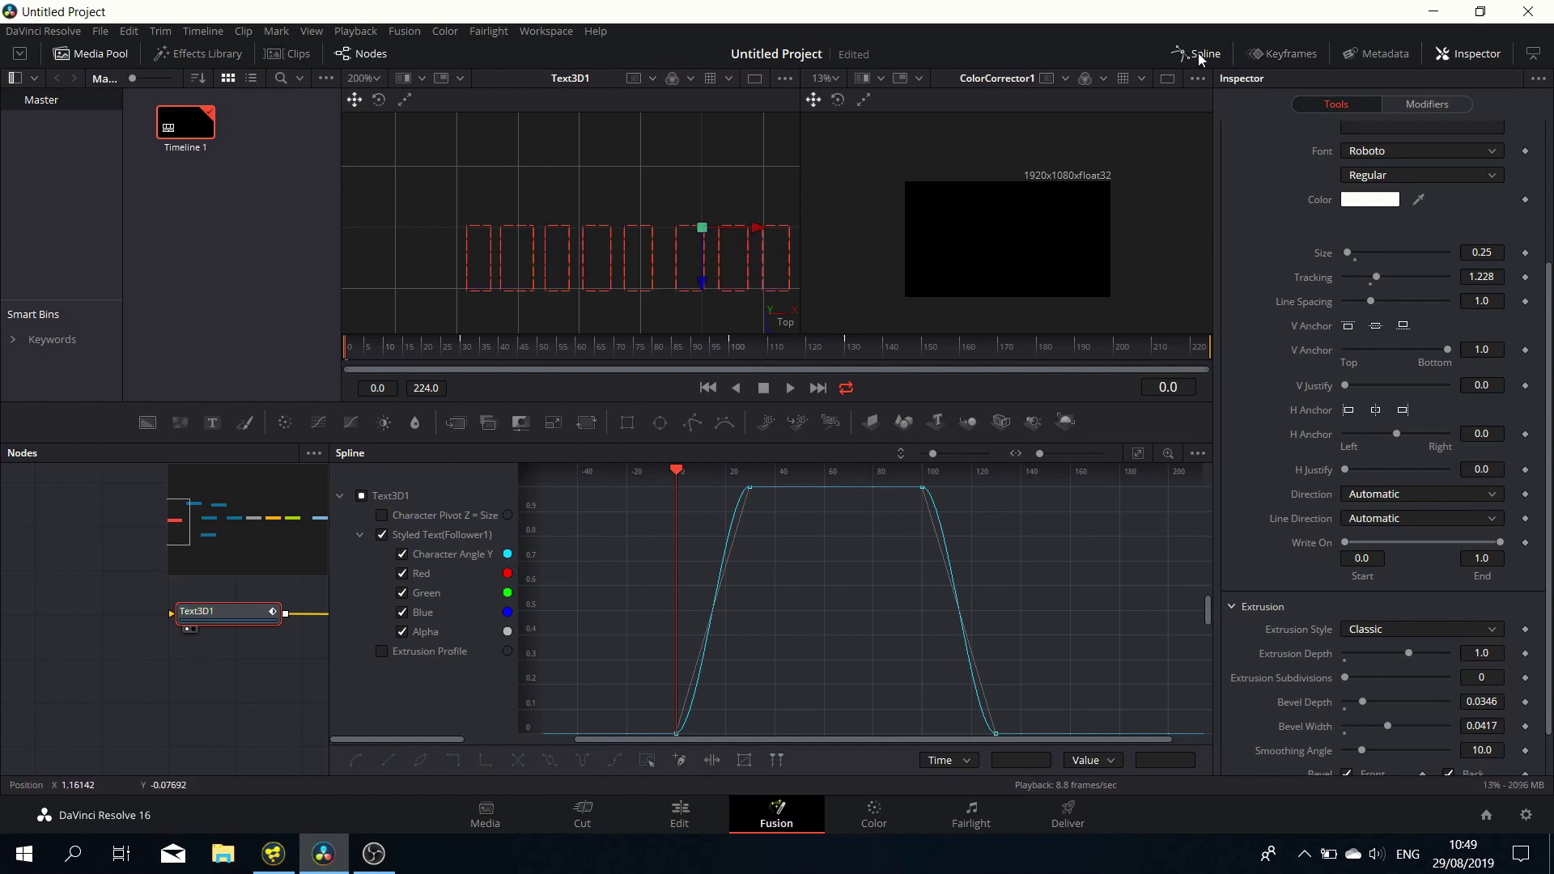
click(1200, 53)
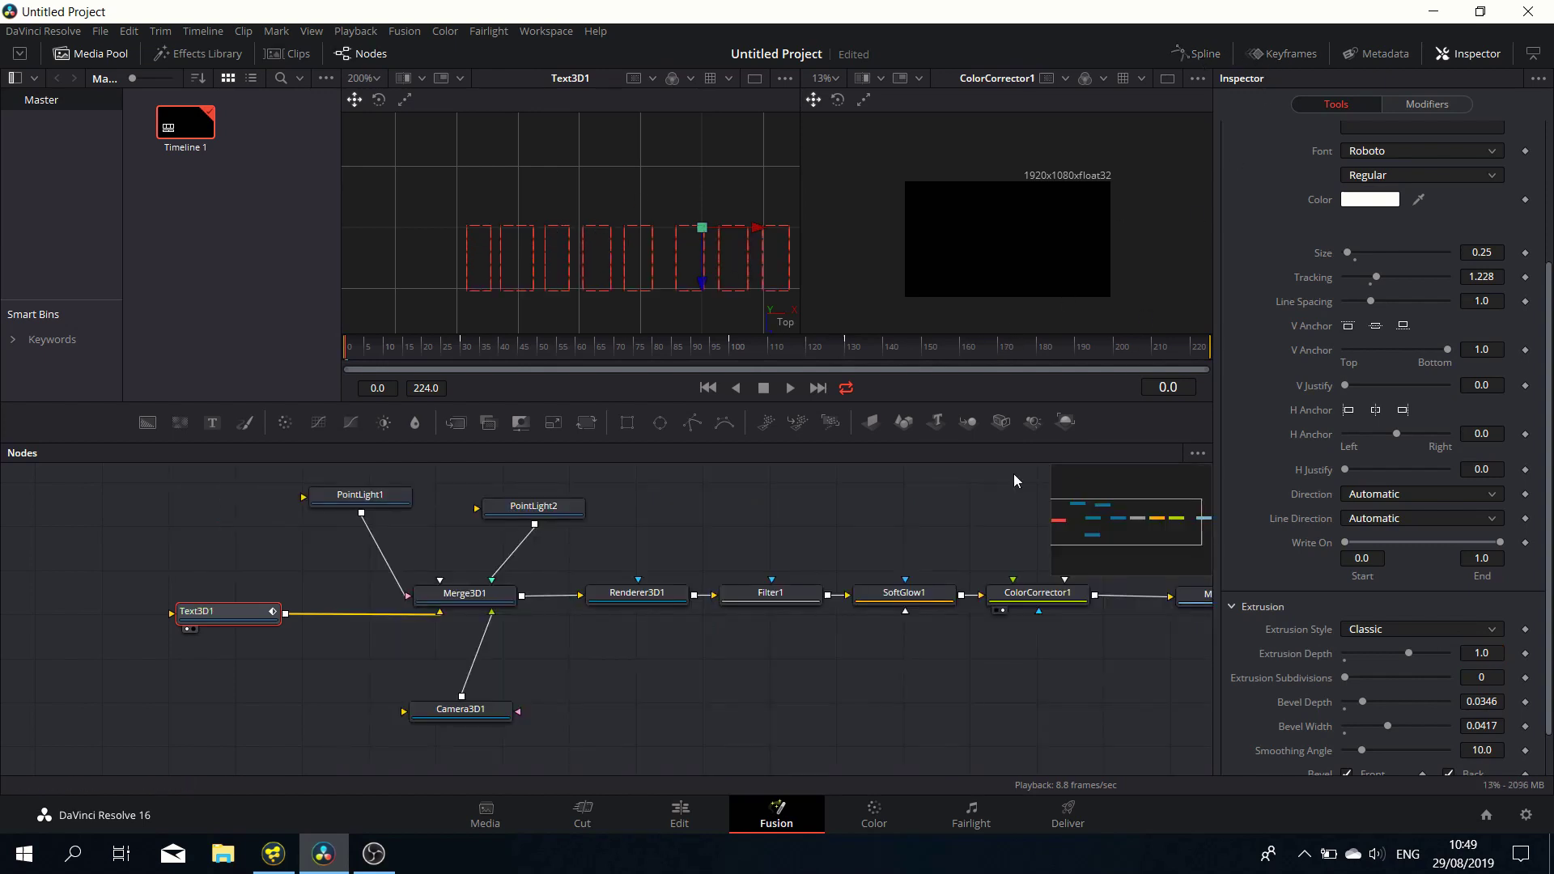
Step: Enlarge the output viewer, play the title, inspect frame 121, and pan the node graph to MediaOut1
drag(801, 185, 676, 180)
scroll(912, 275, up, 2)
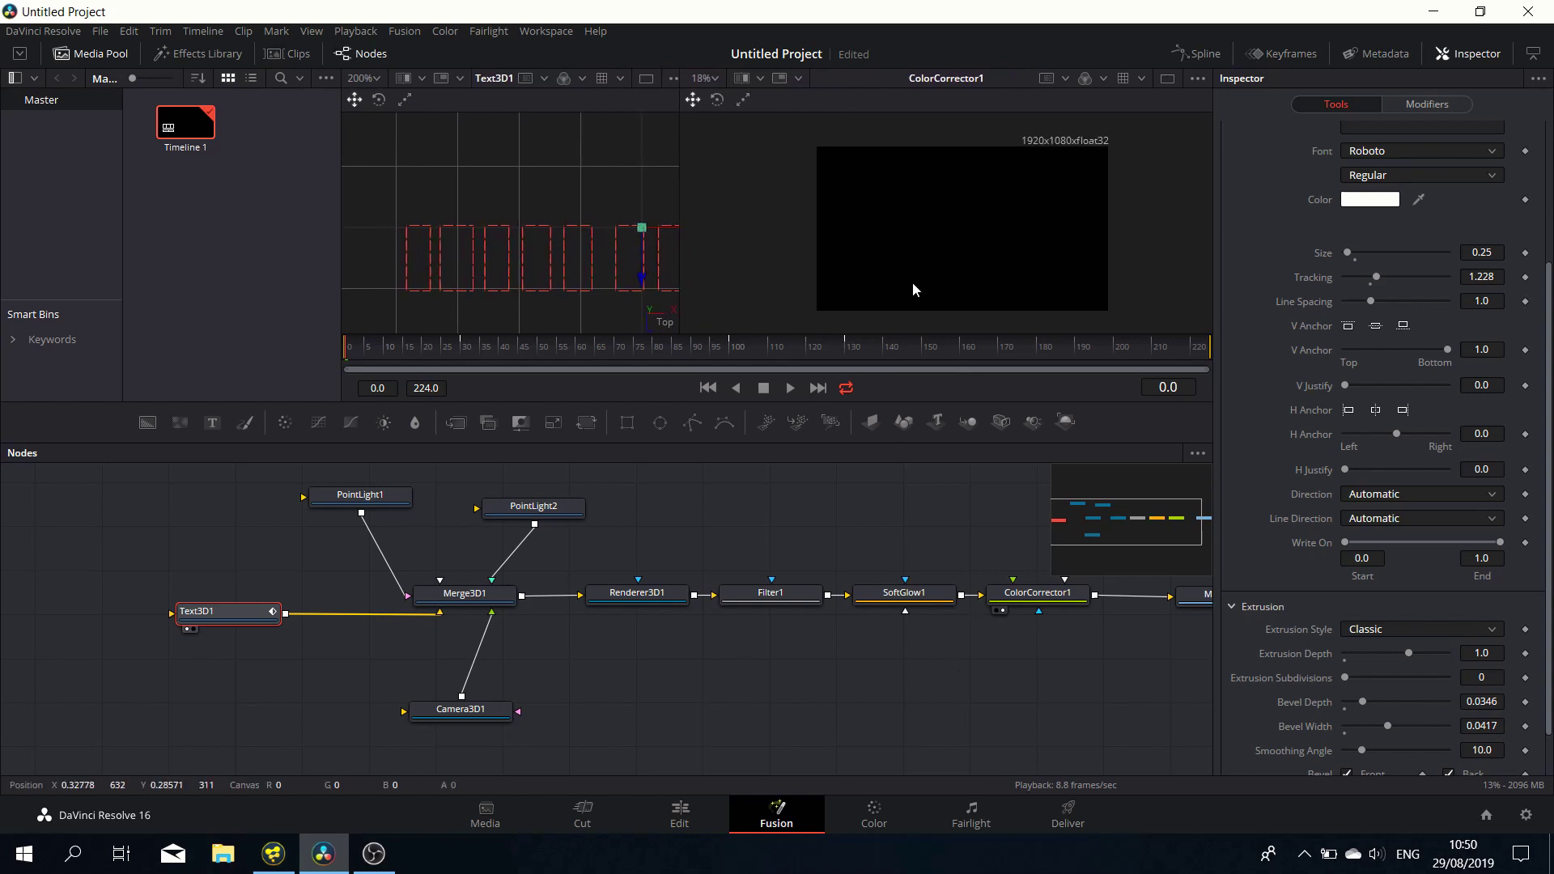
click(791, 389)
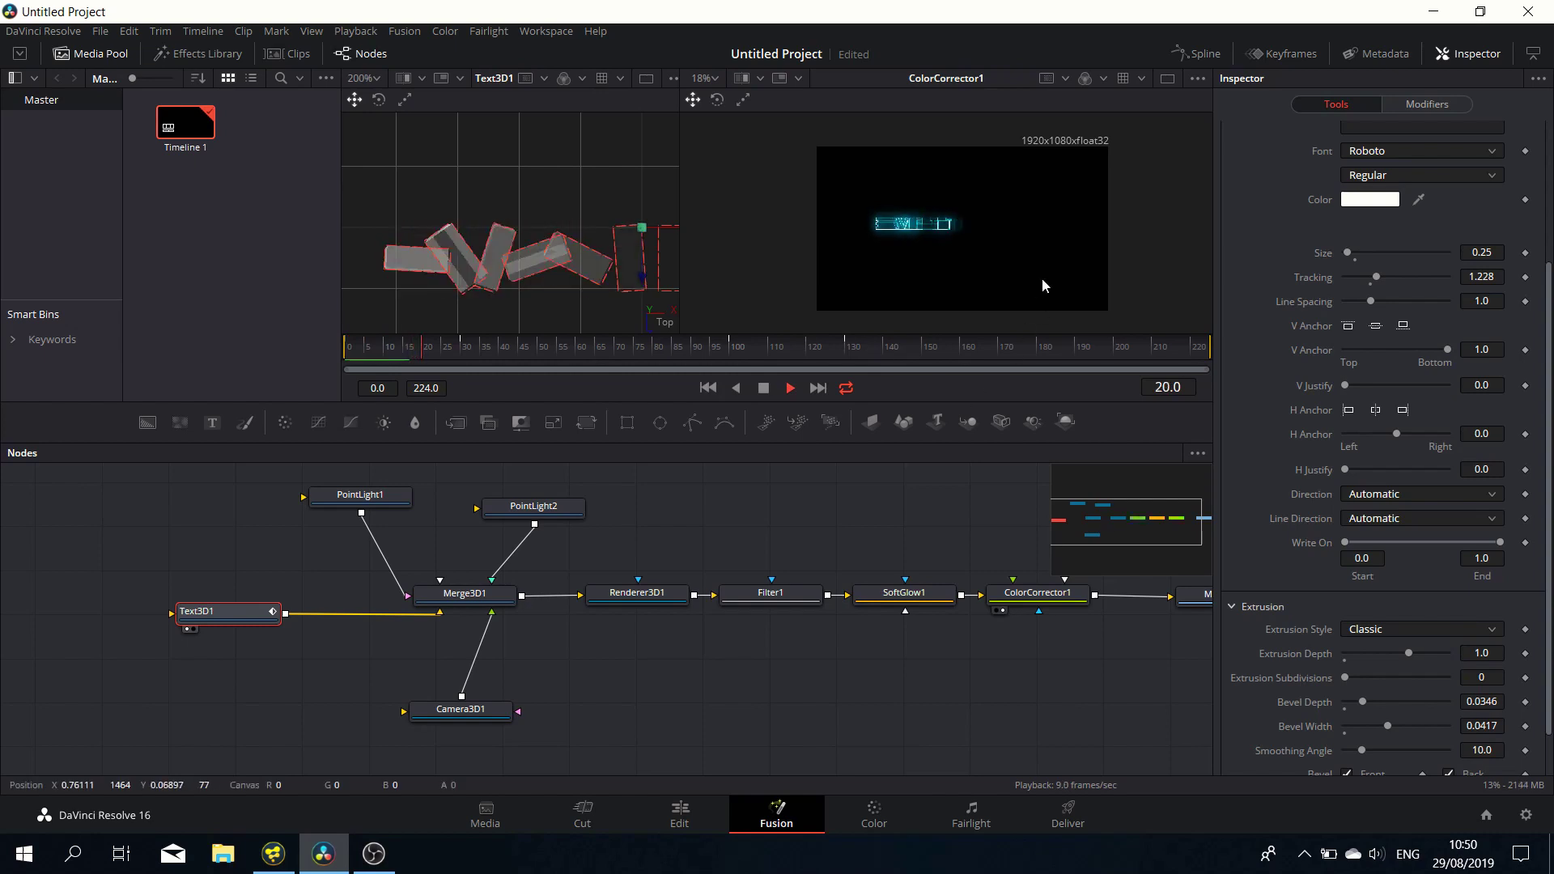
scroll(1039, 284, up, 3)
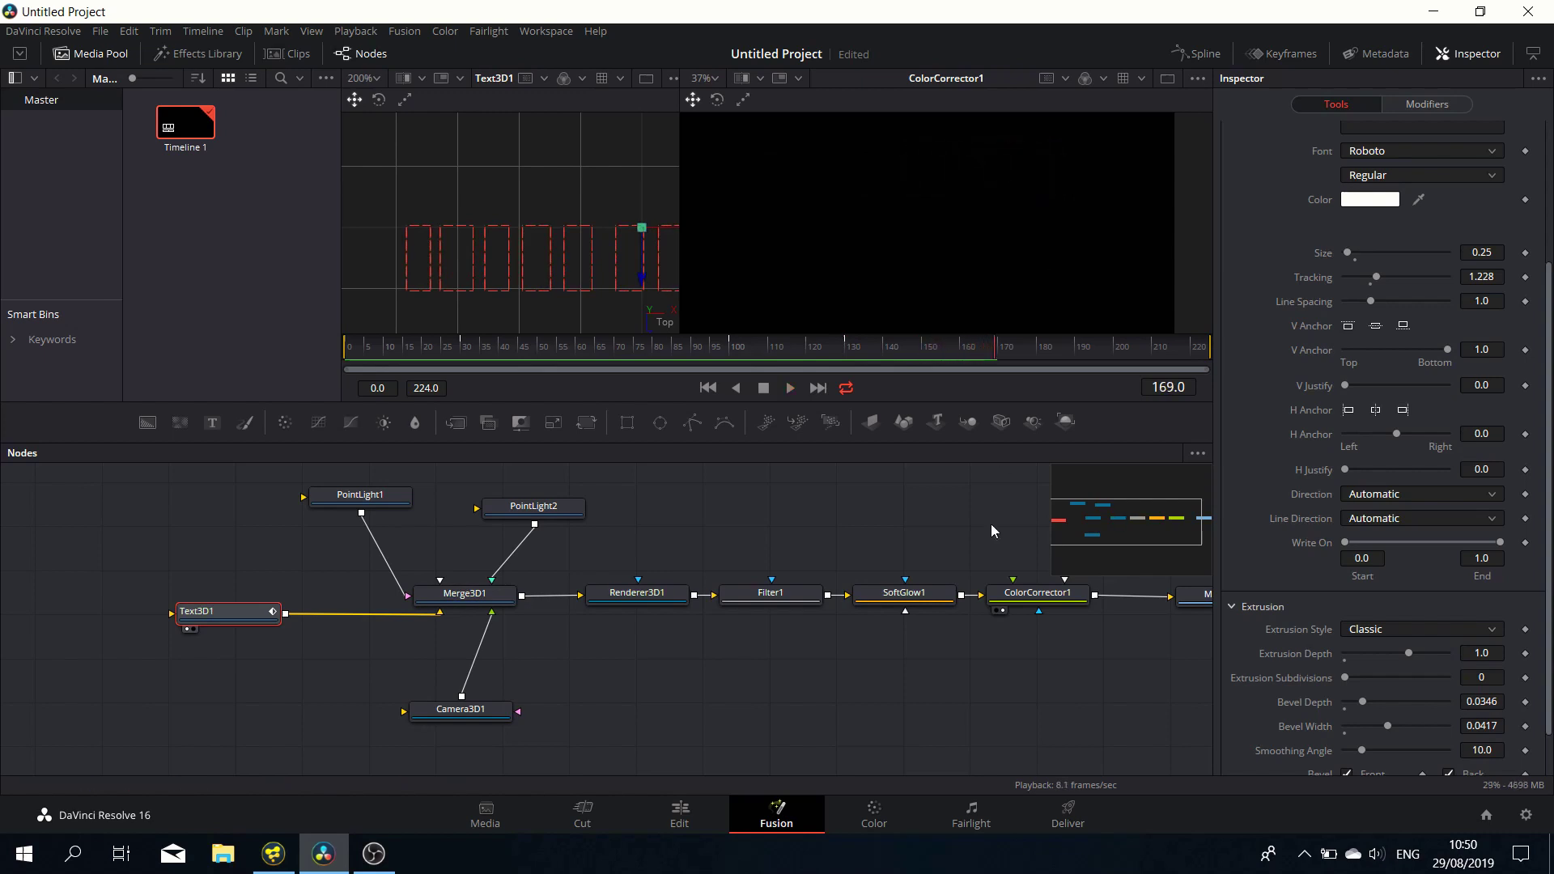
click(813, 353)
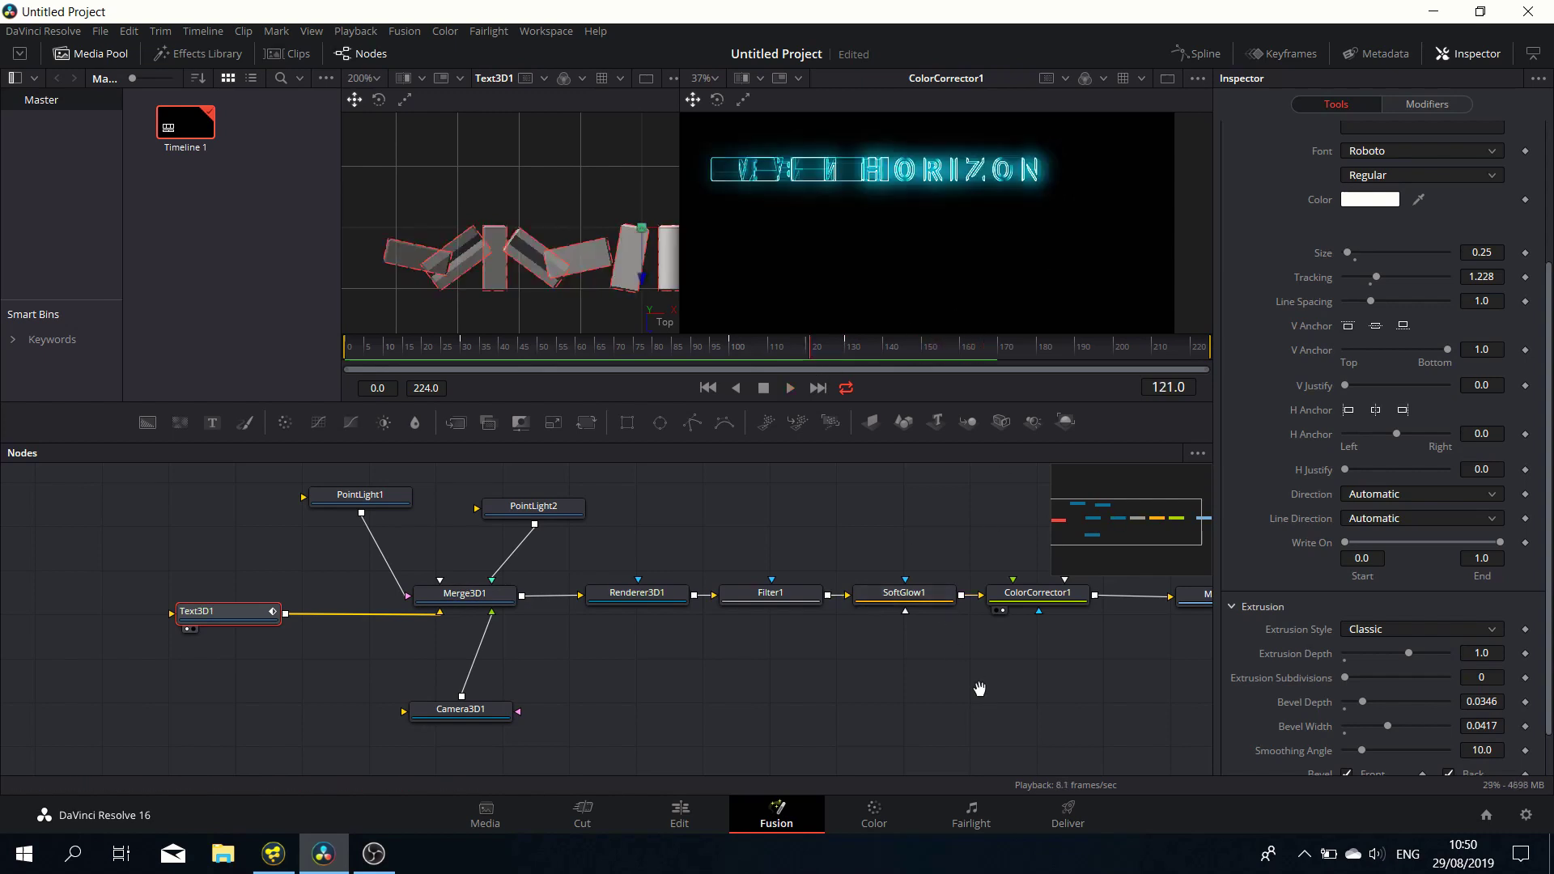
drag(980, 689, 669, 701)
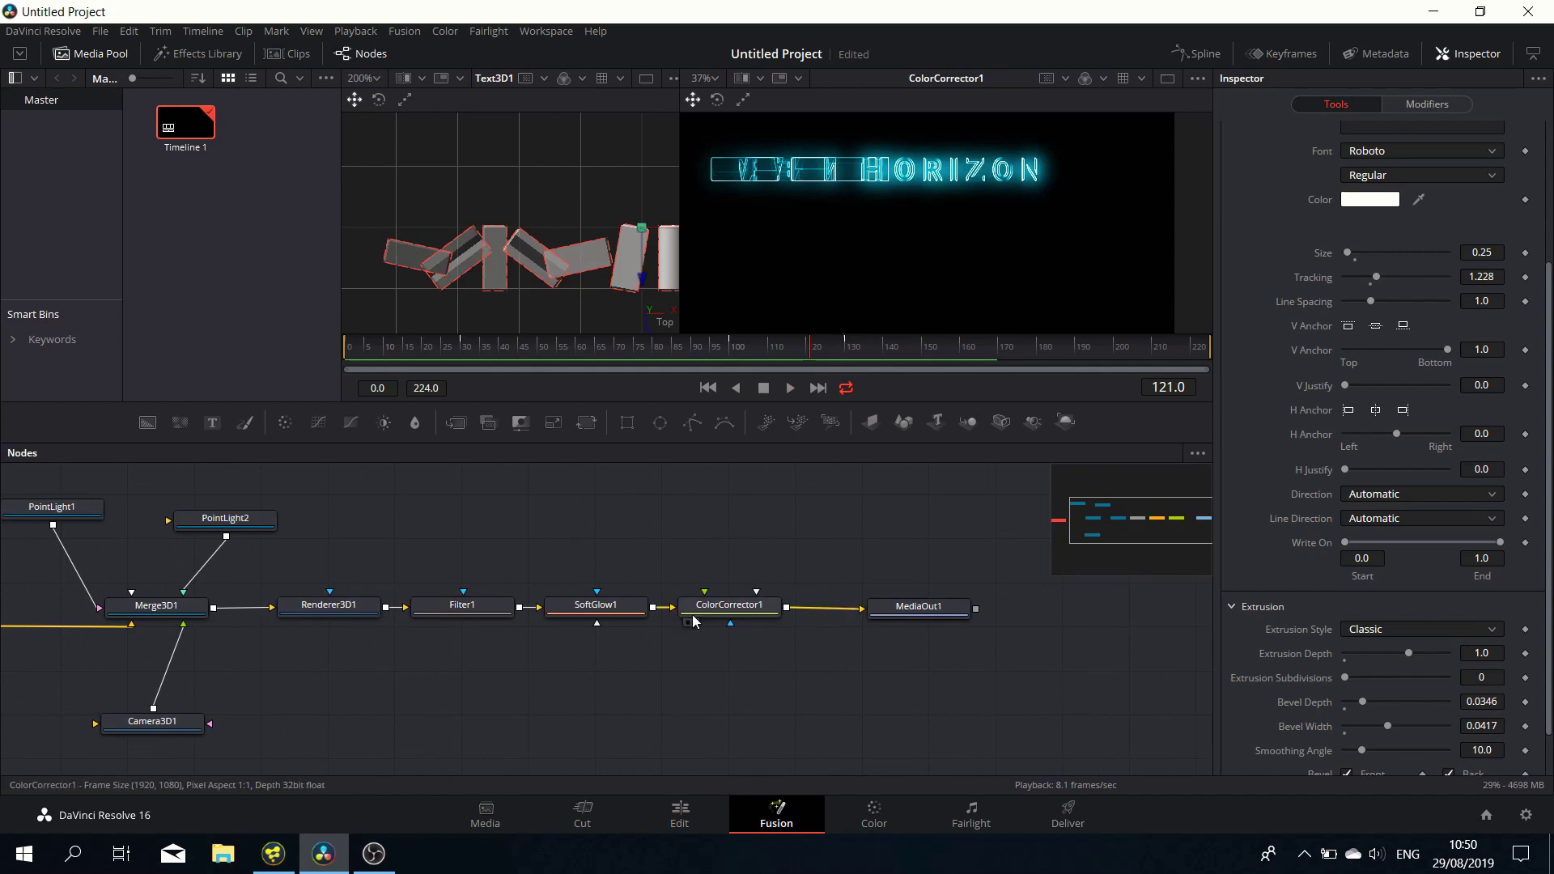
Step: Enable the Vector output channel on Renderer3D1, then select ColorCorrector1
click(344, 613)
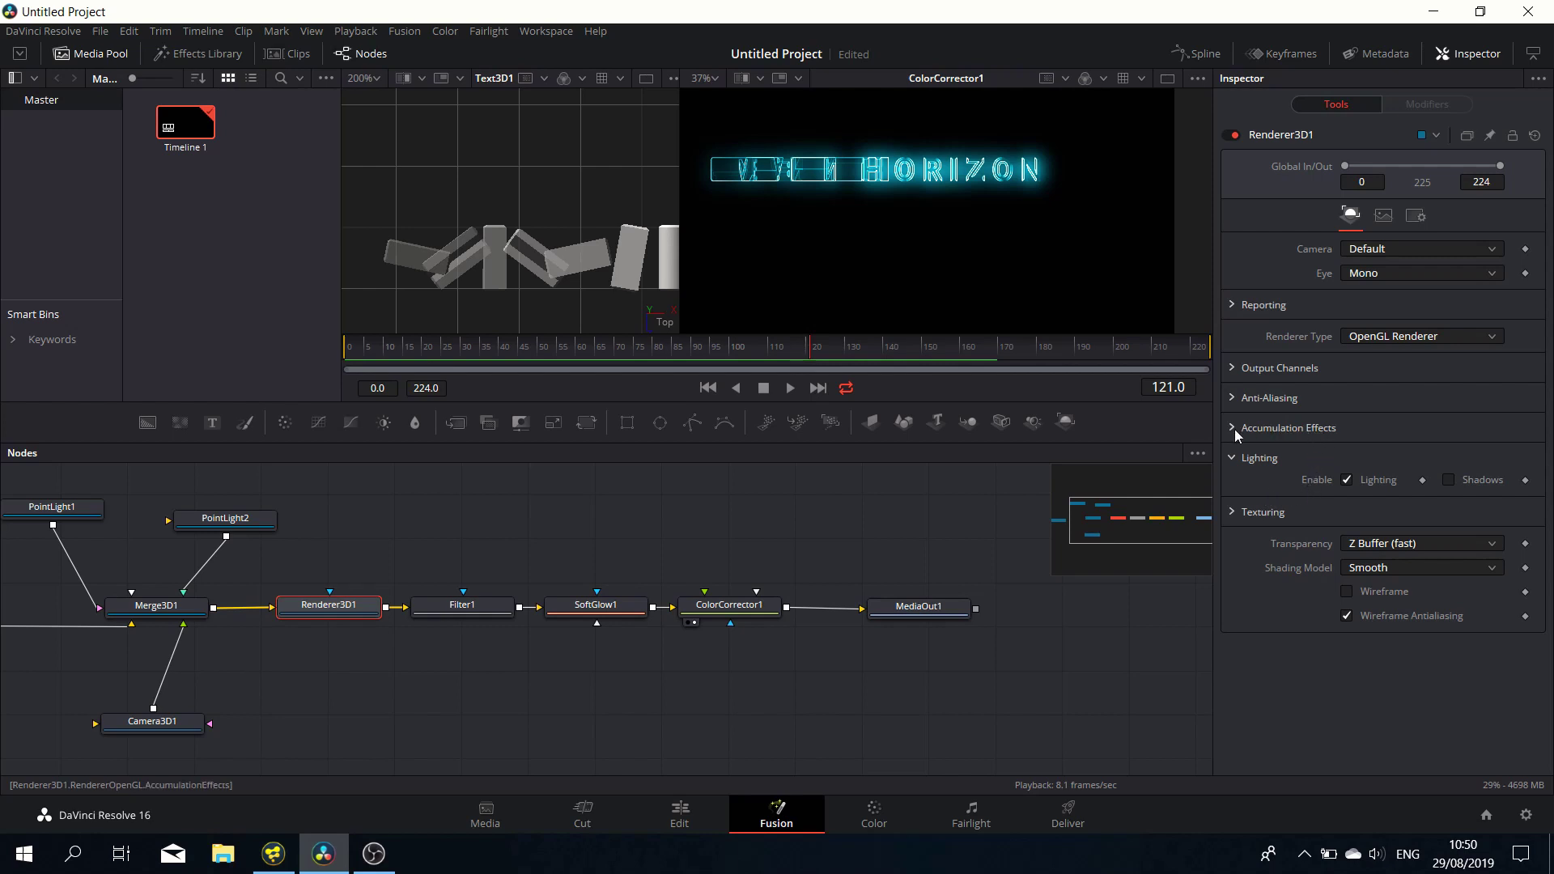
click(1234, 369)
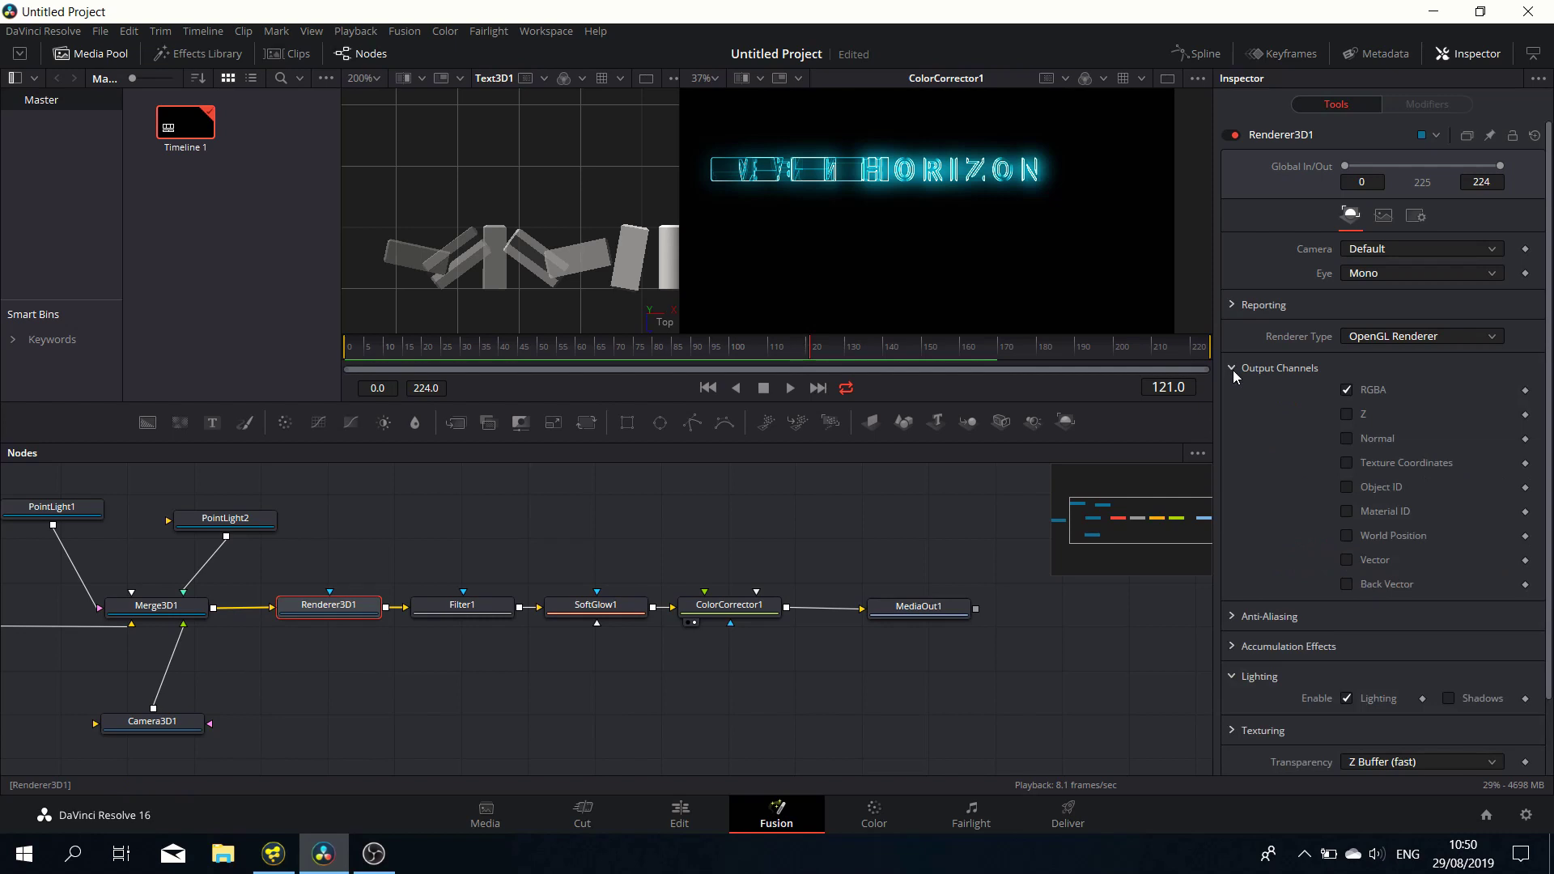
click(1349, 560)
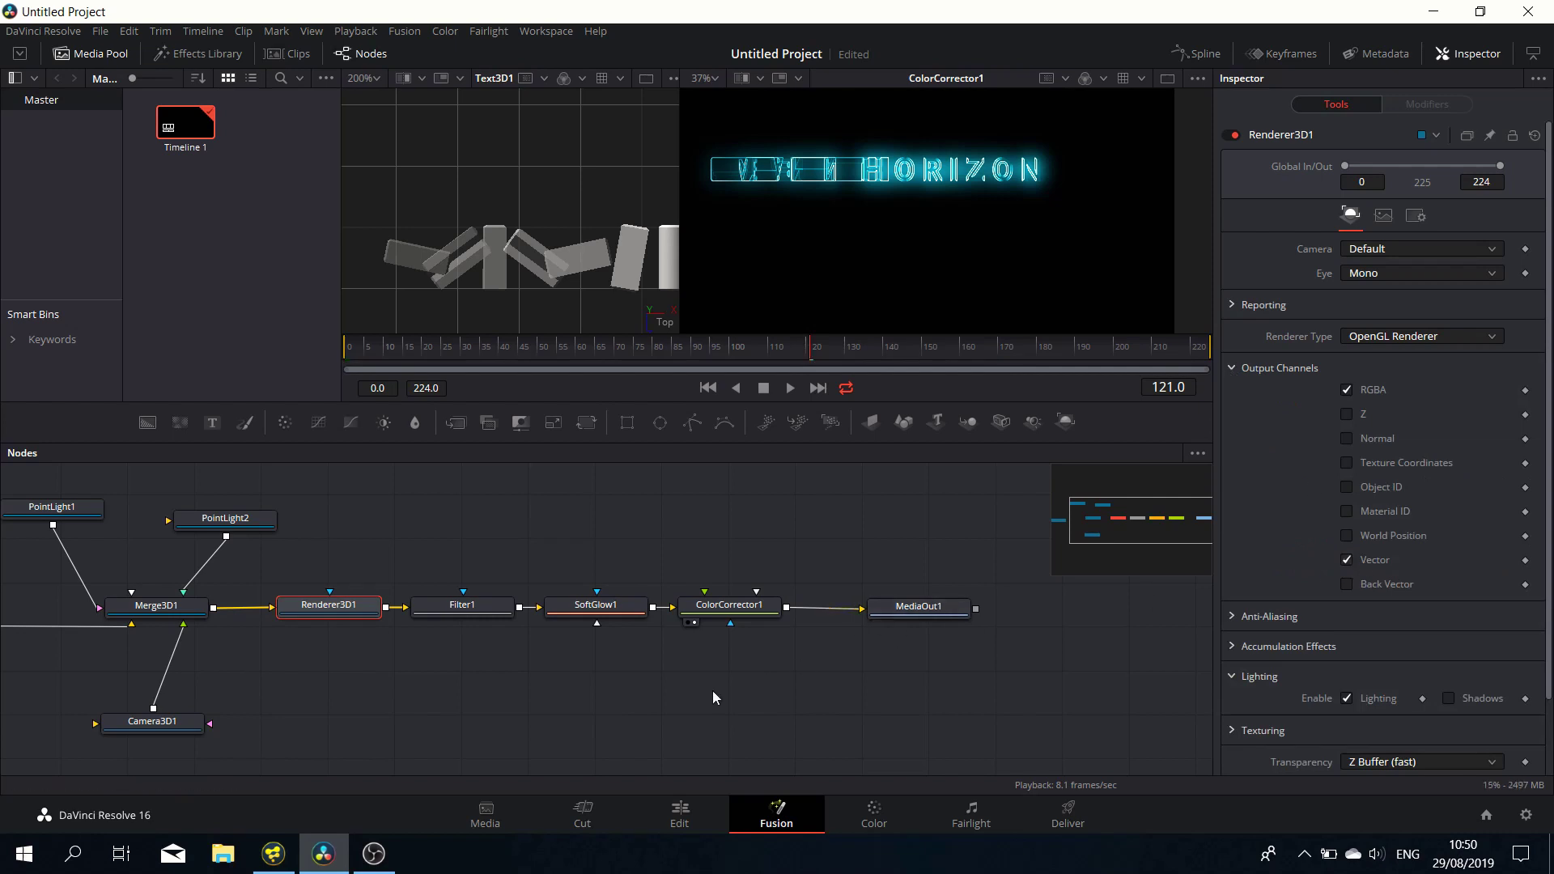
click(744, 615)
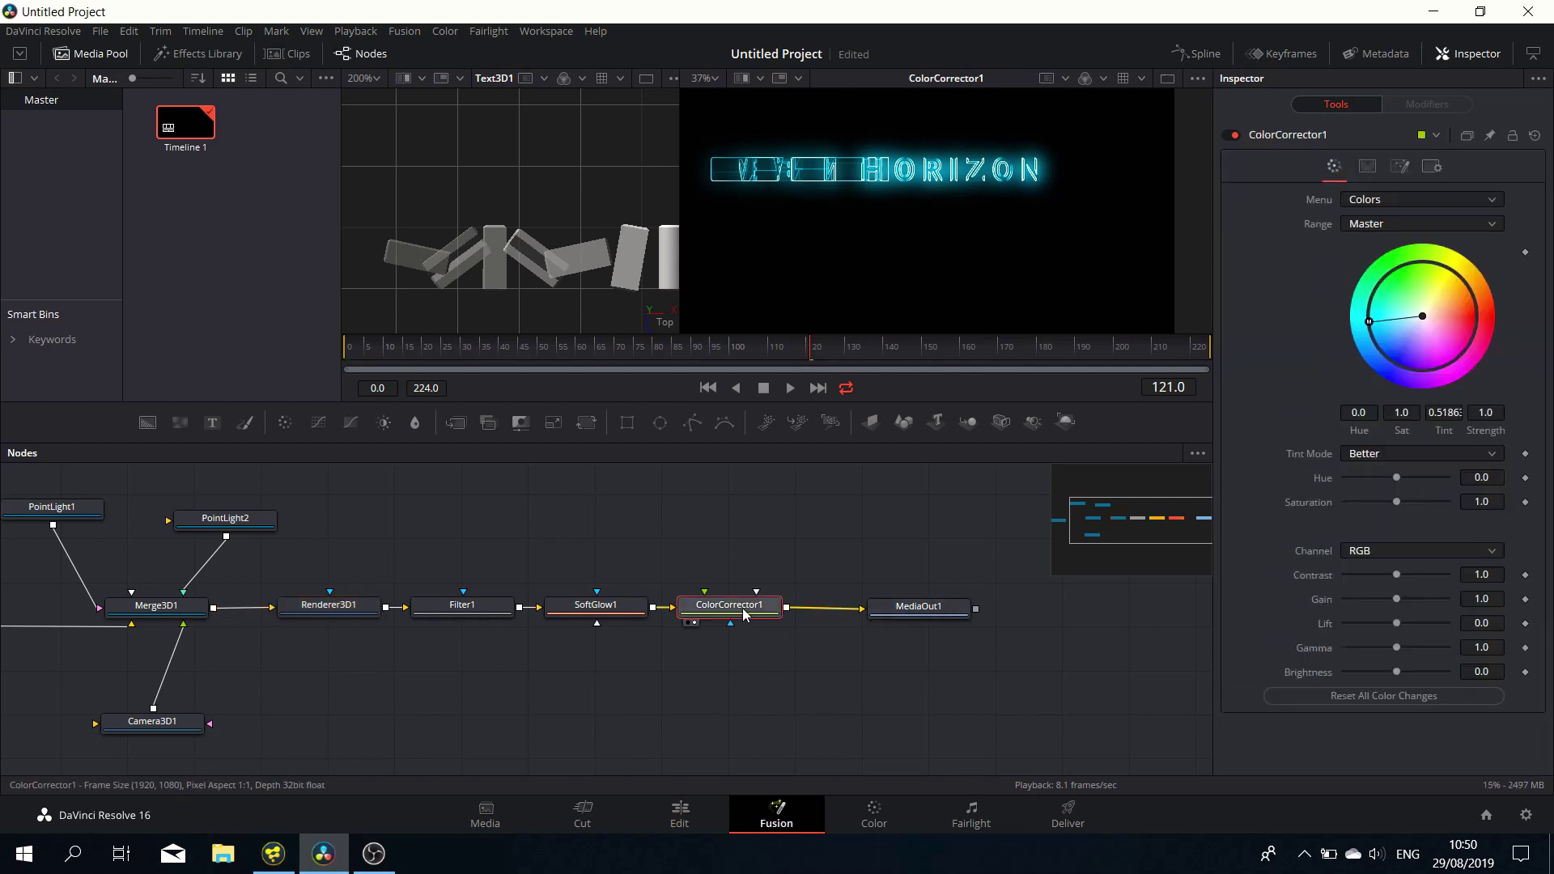
Step: Insert a Vector Motion Blur node after ColorCorrector1
key(shift+space)
text(vect)
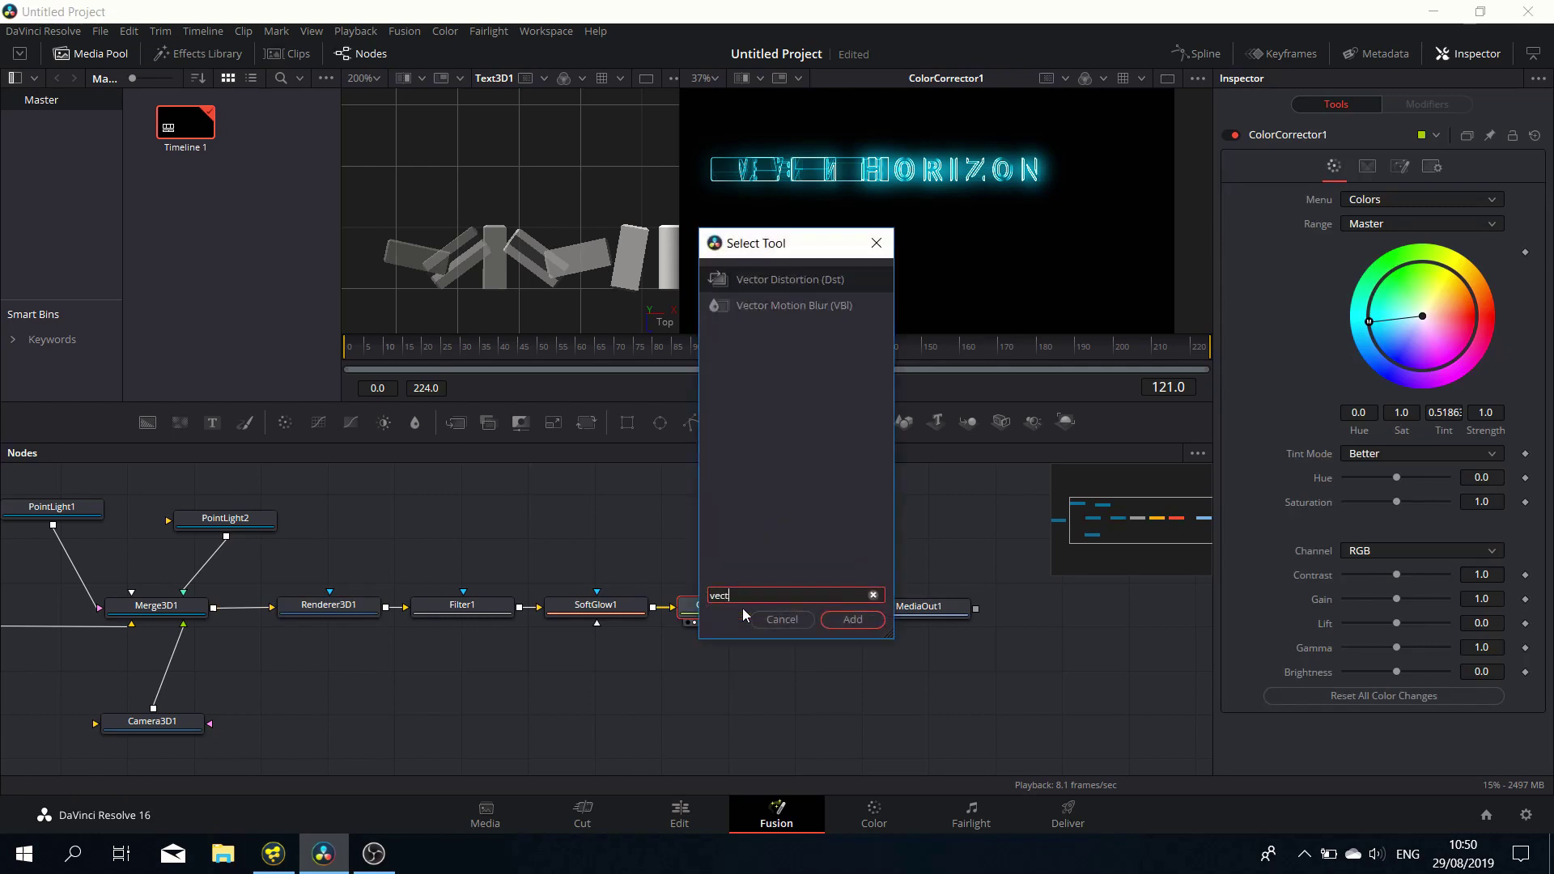
text(o)
click(828, 314)
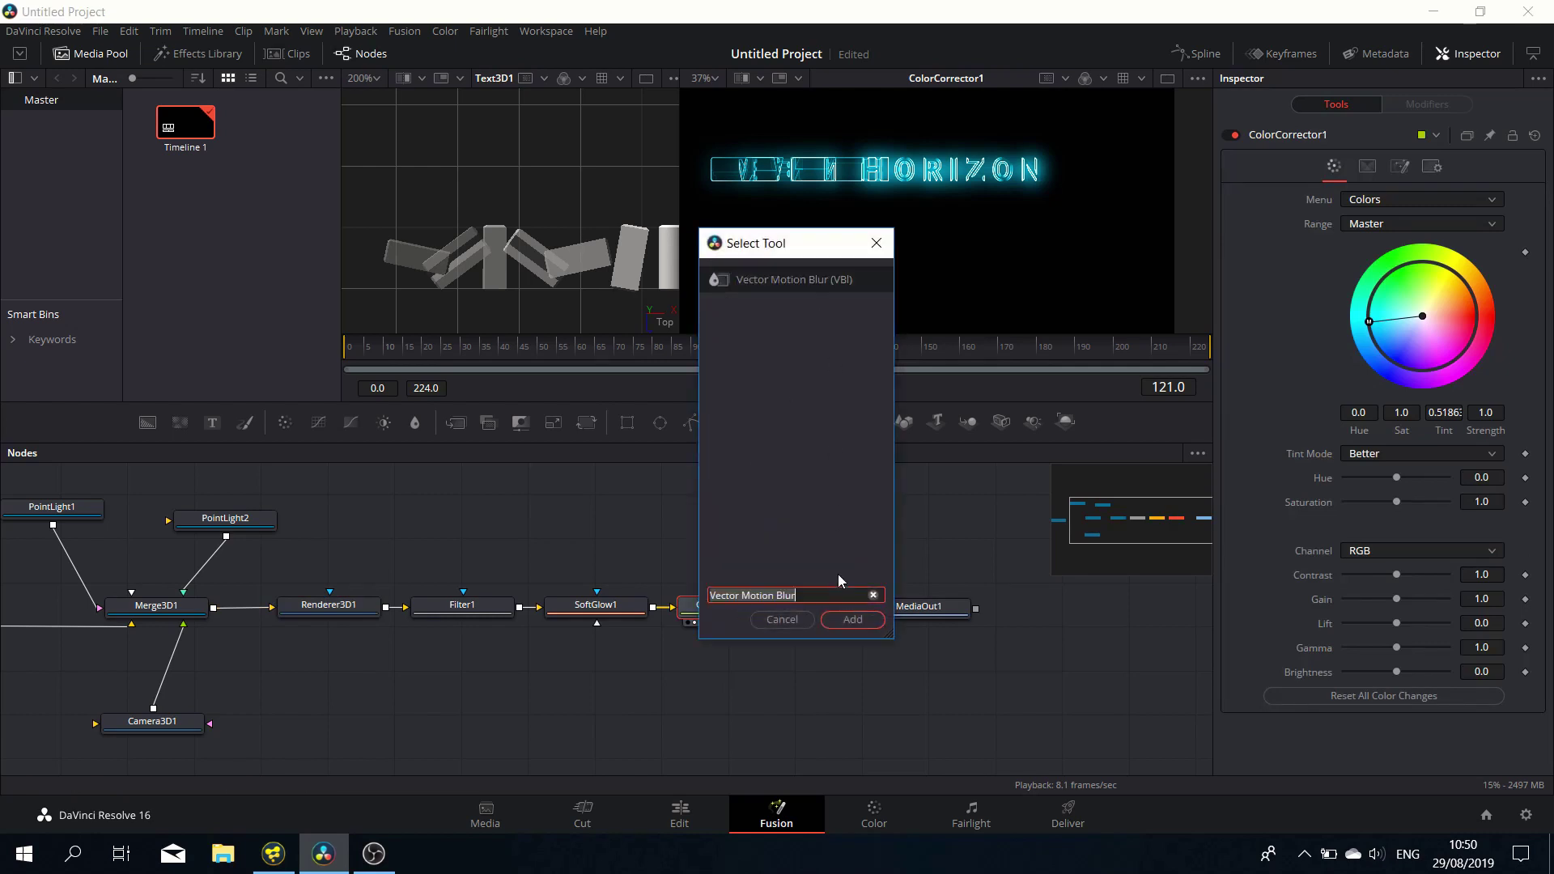
click(851, 620)
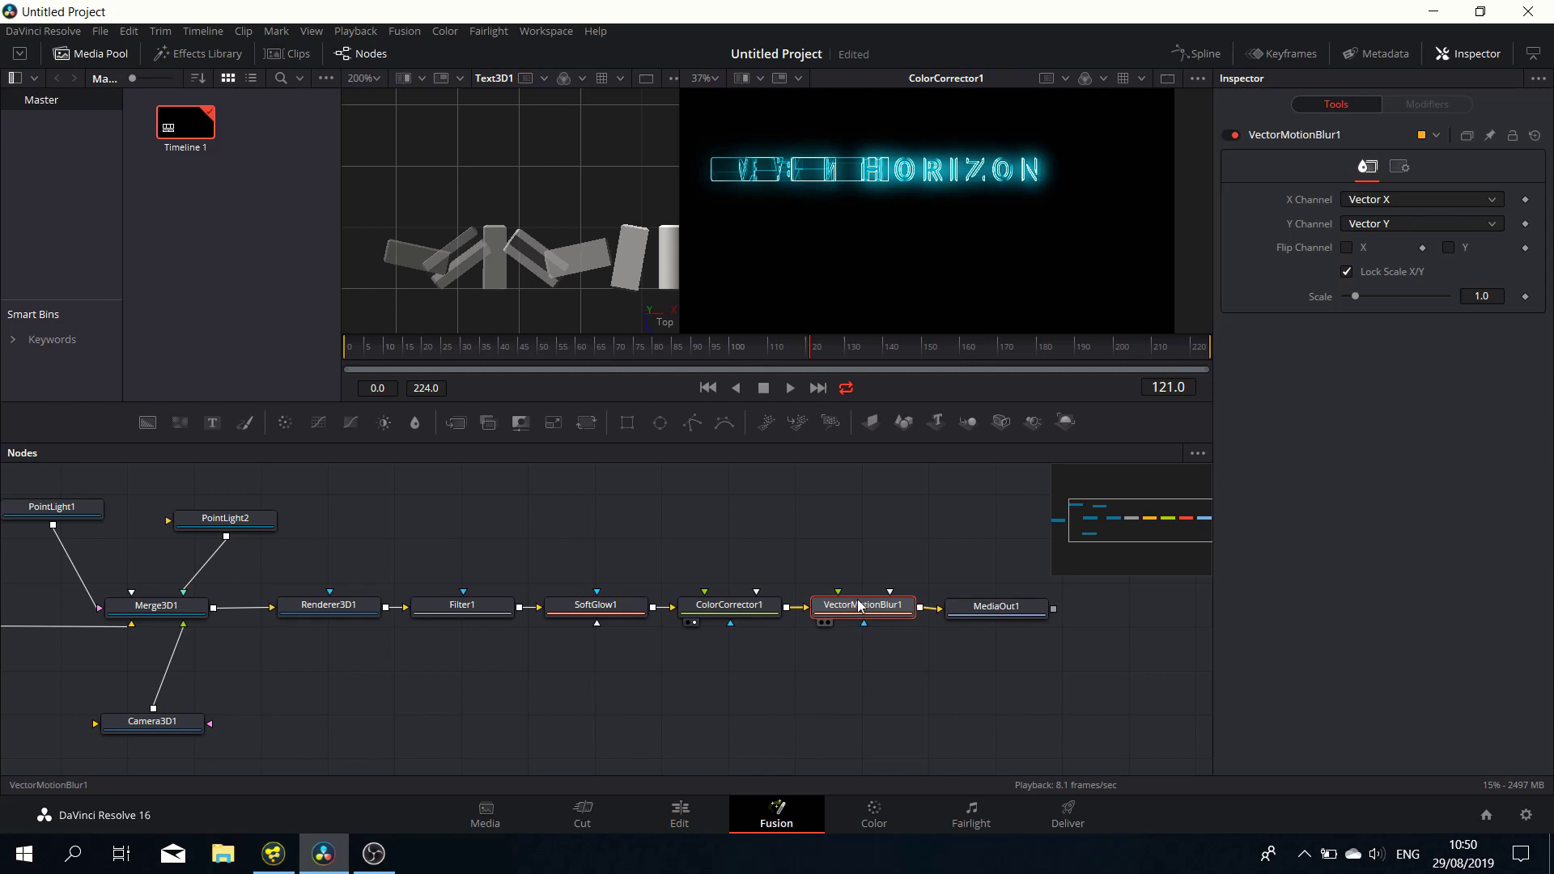
Step: View VectorMotionBlur1 in the output viewer, try blur Scale 2.0, then reset it to 1.0
click(828, 623)
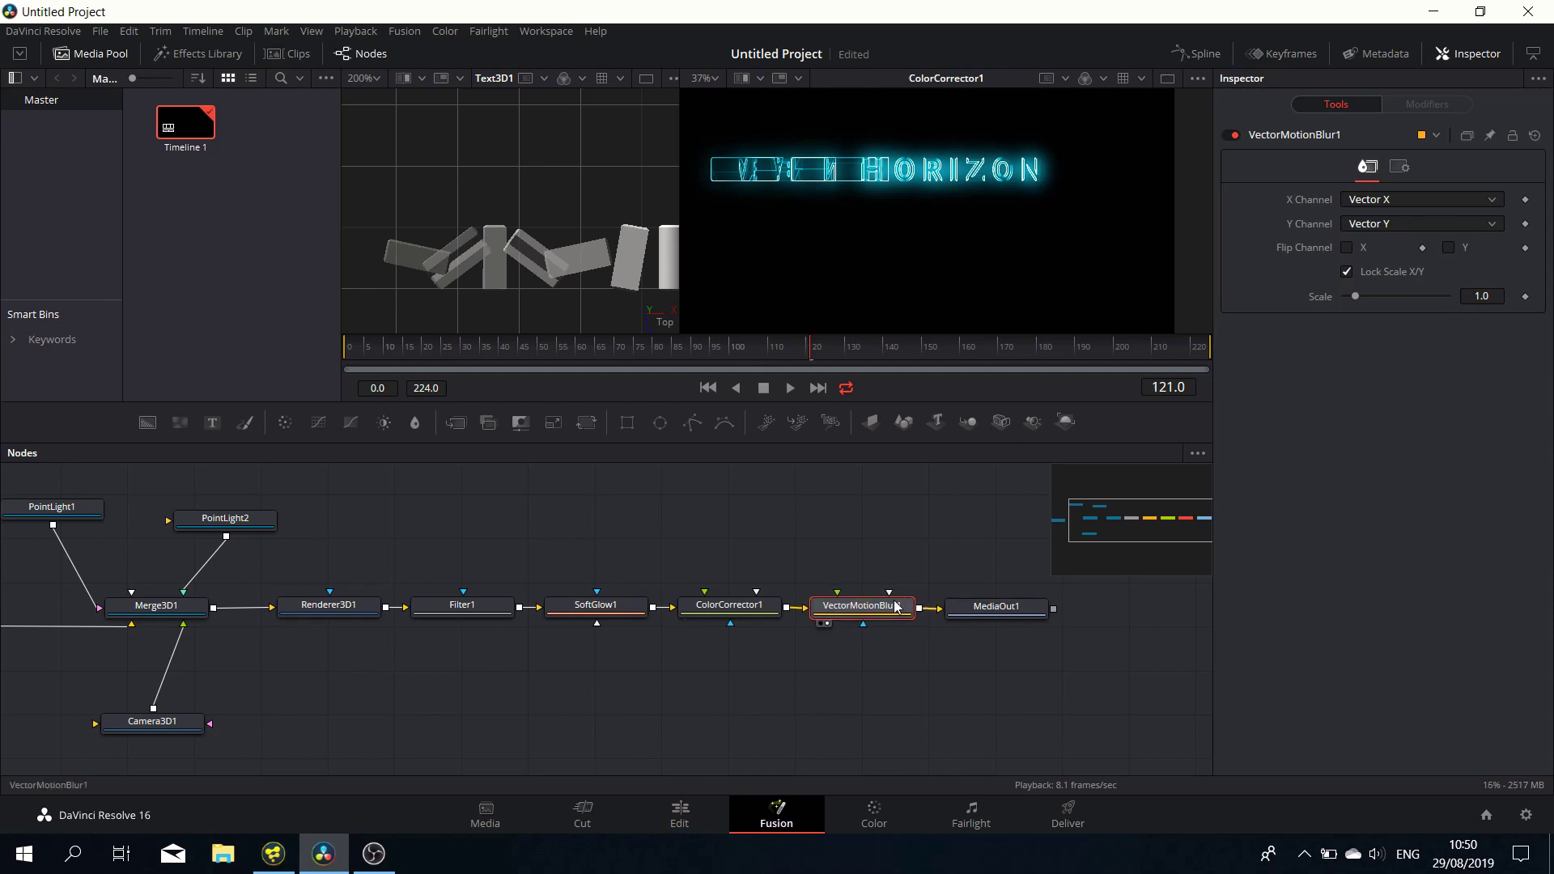
scroll(931, 209, up, 2)
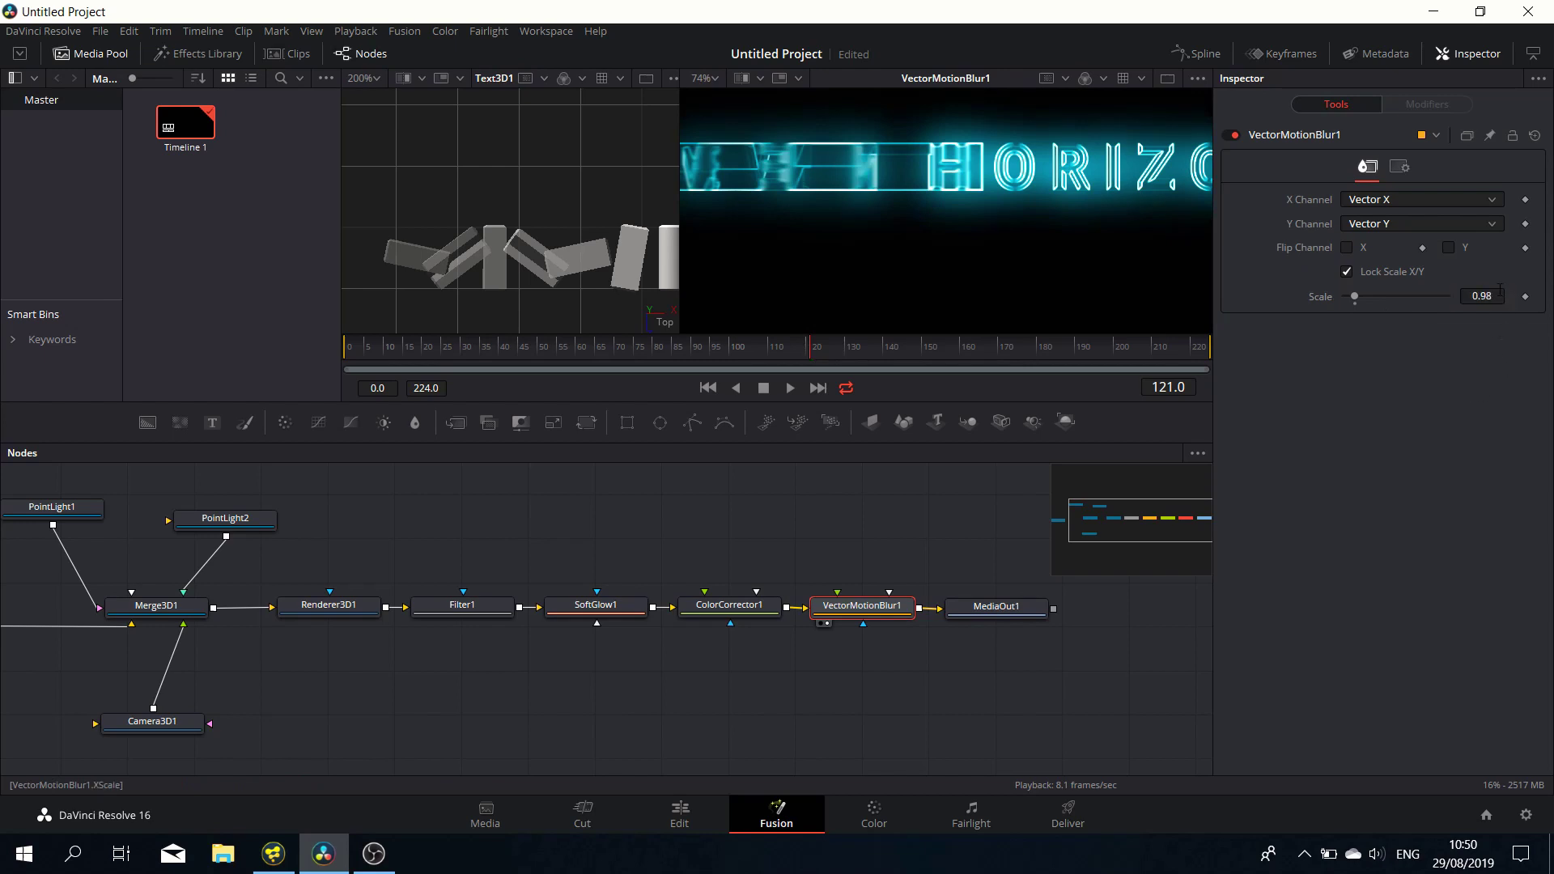
click(1496, 295)
text(2)
key(Return)
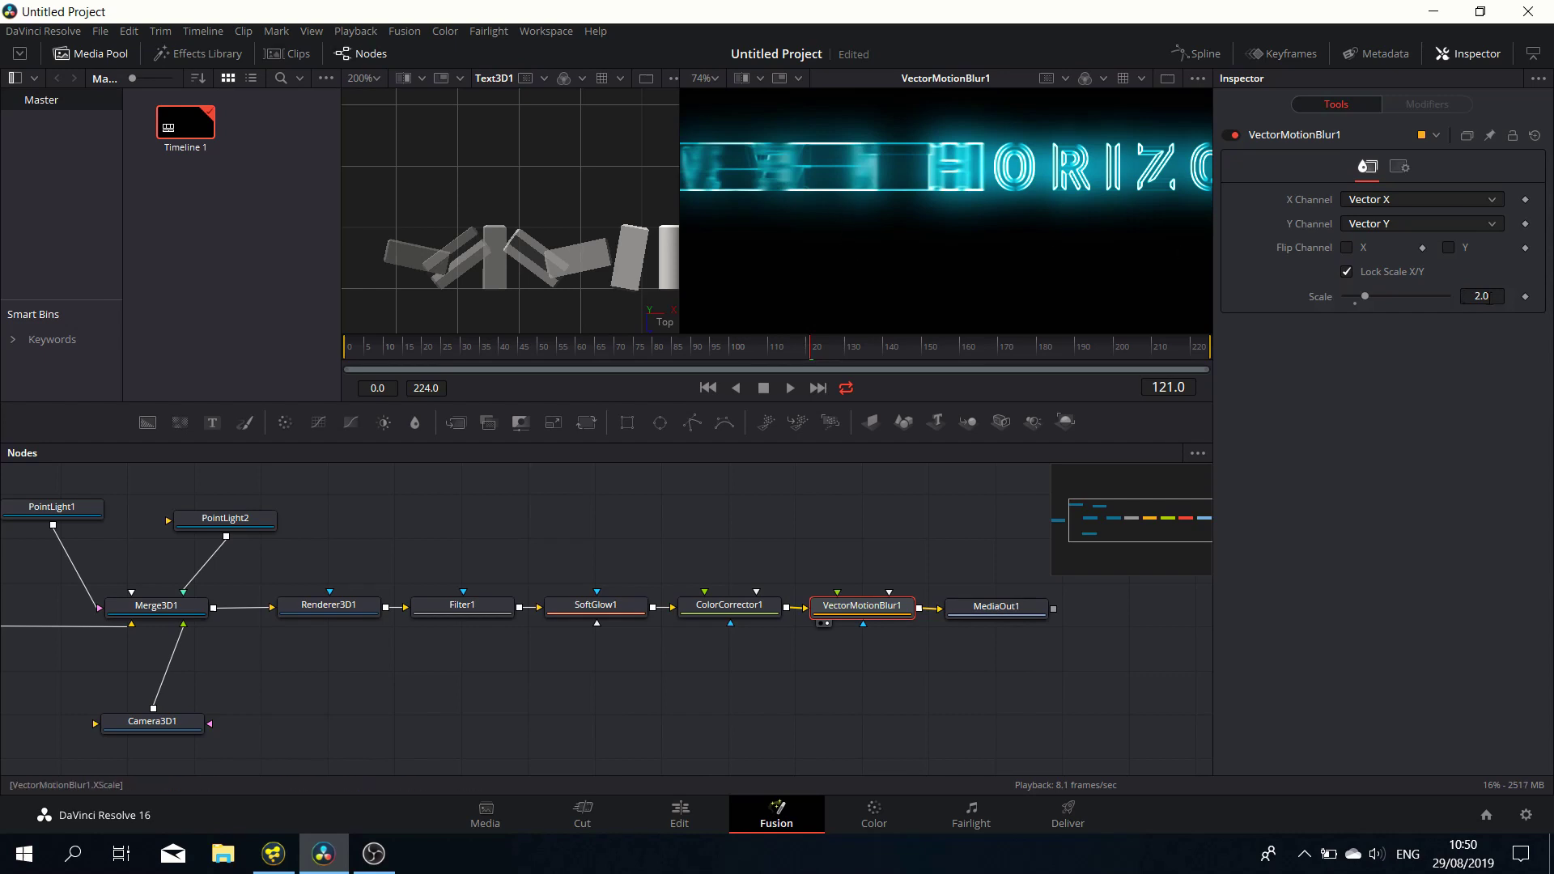
click(1356, 304)
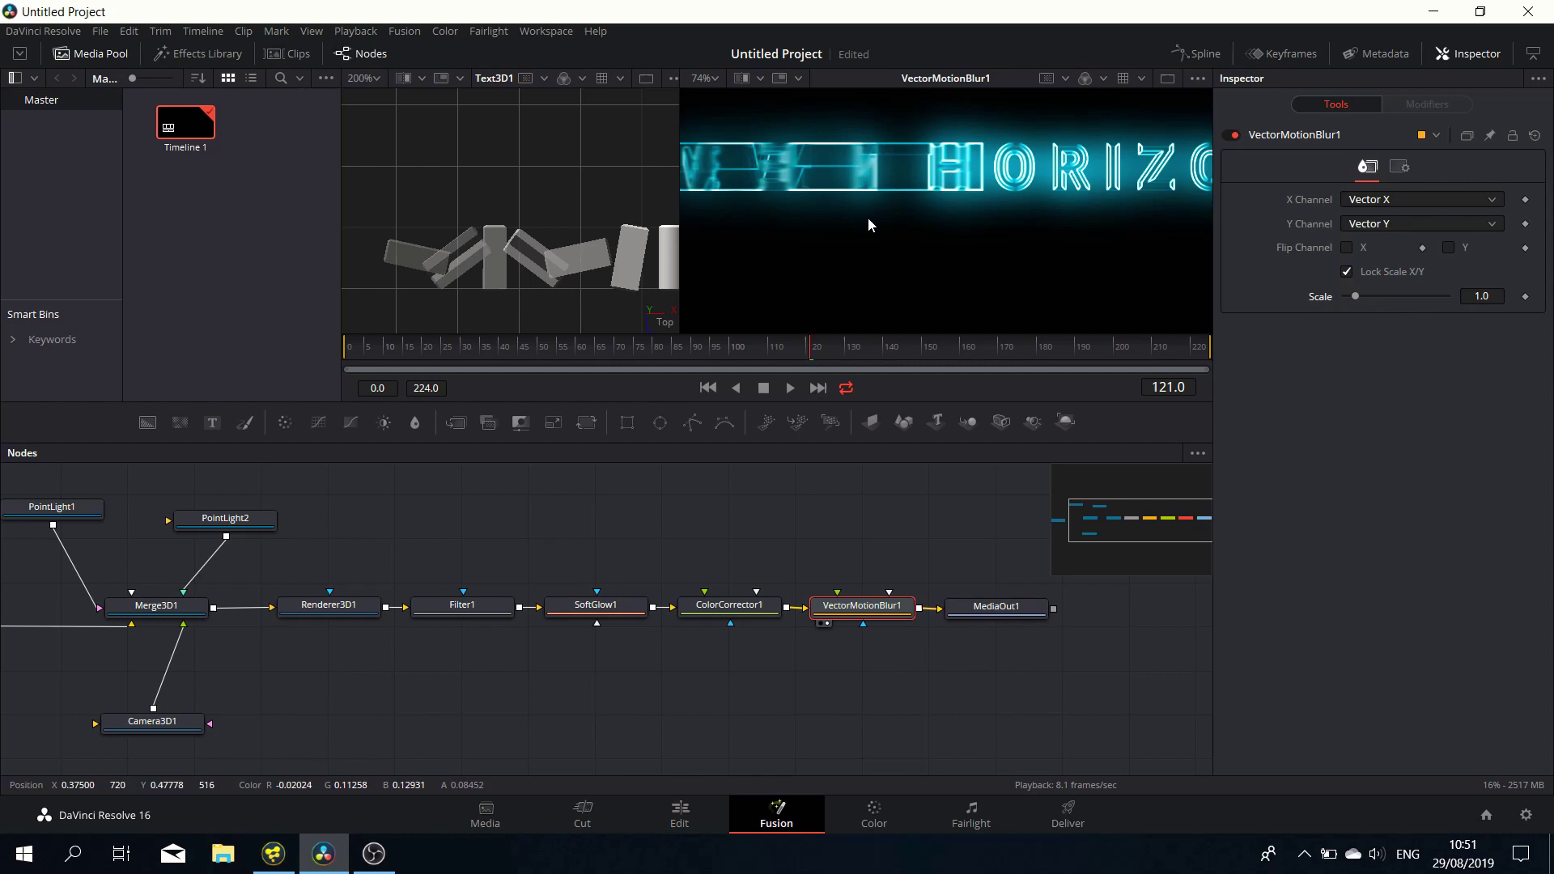
scroll(869, 225, down, 2)
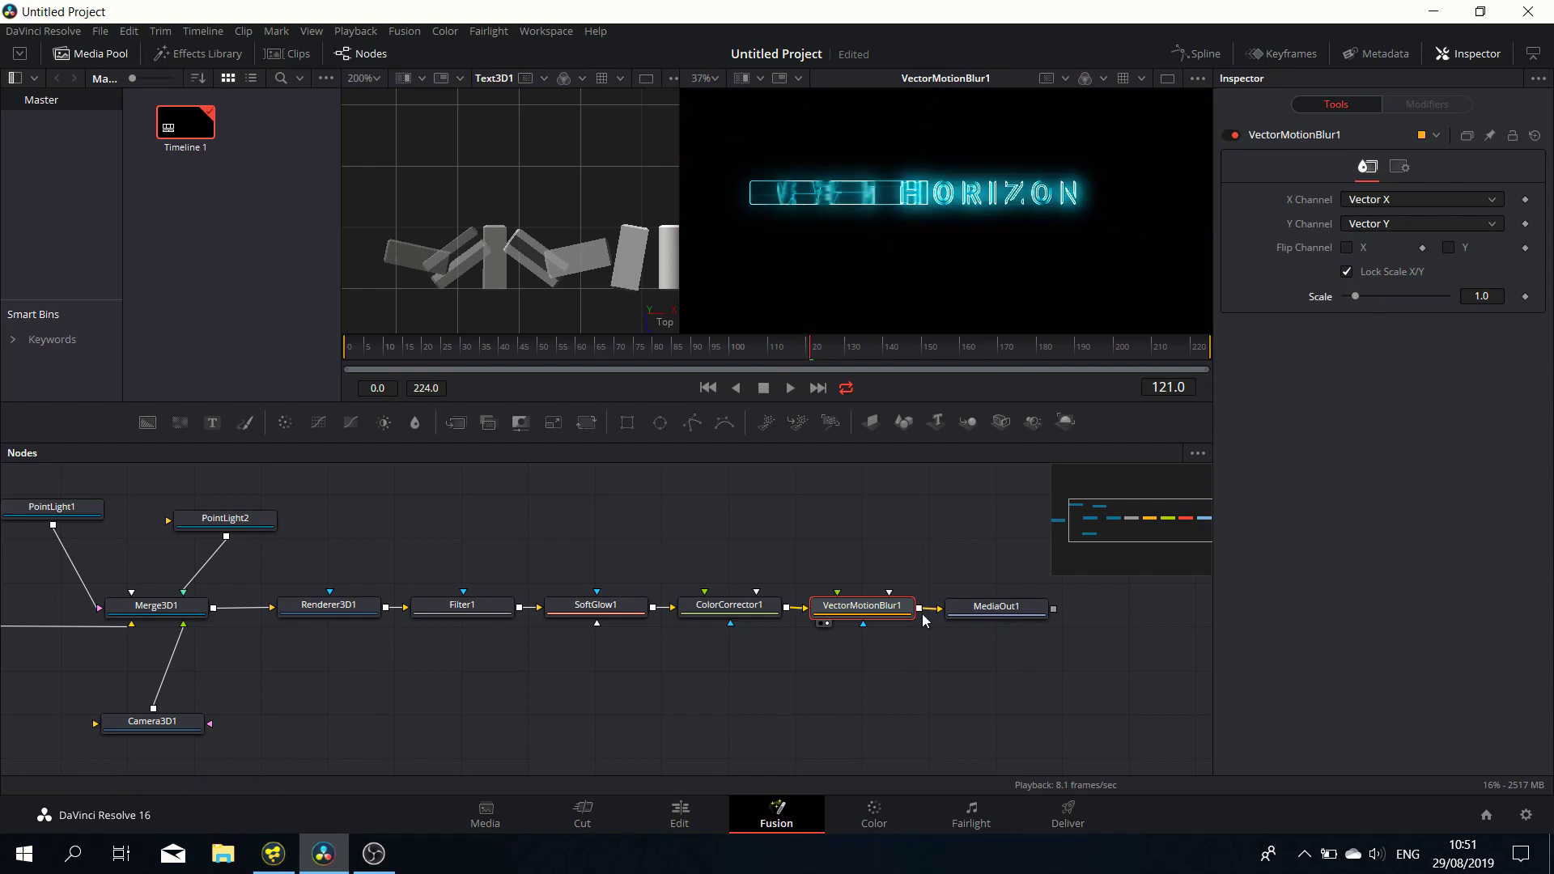
Step: On the Edit page, set the Fusion Composition clip's Render Cache Fusion Output to On
click(680, 813)
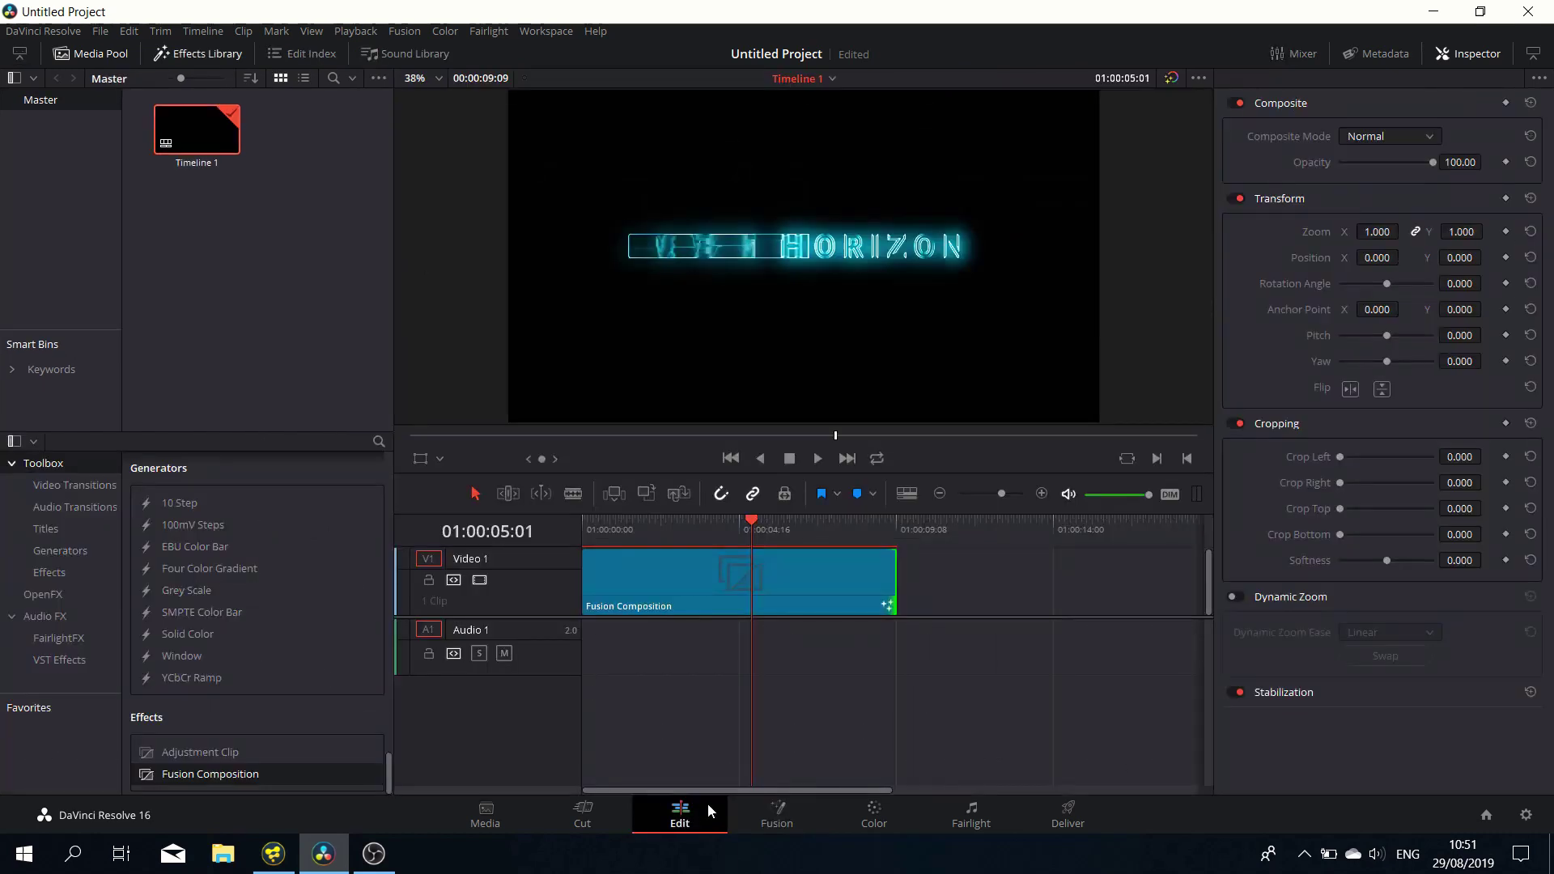
right_click(732, 581)
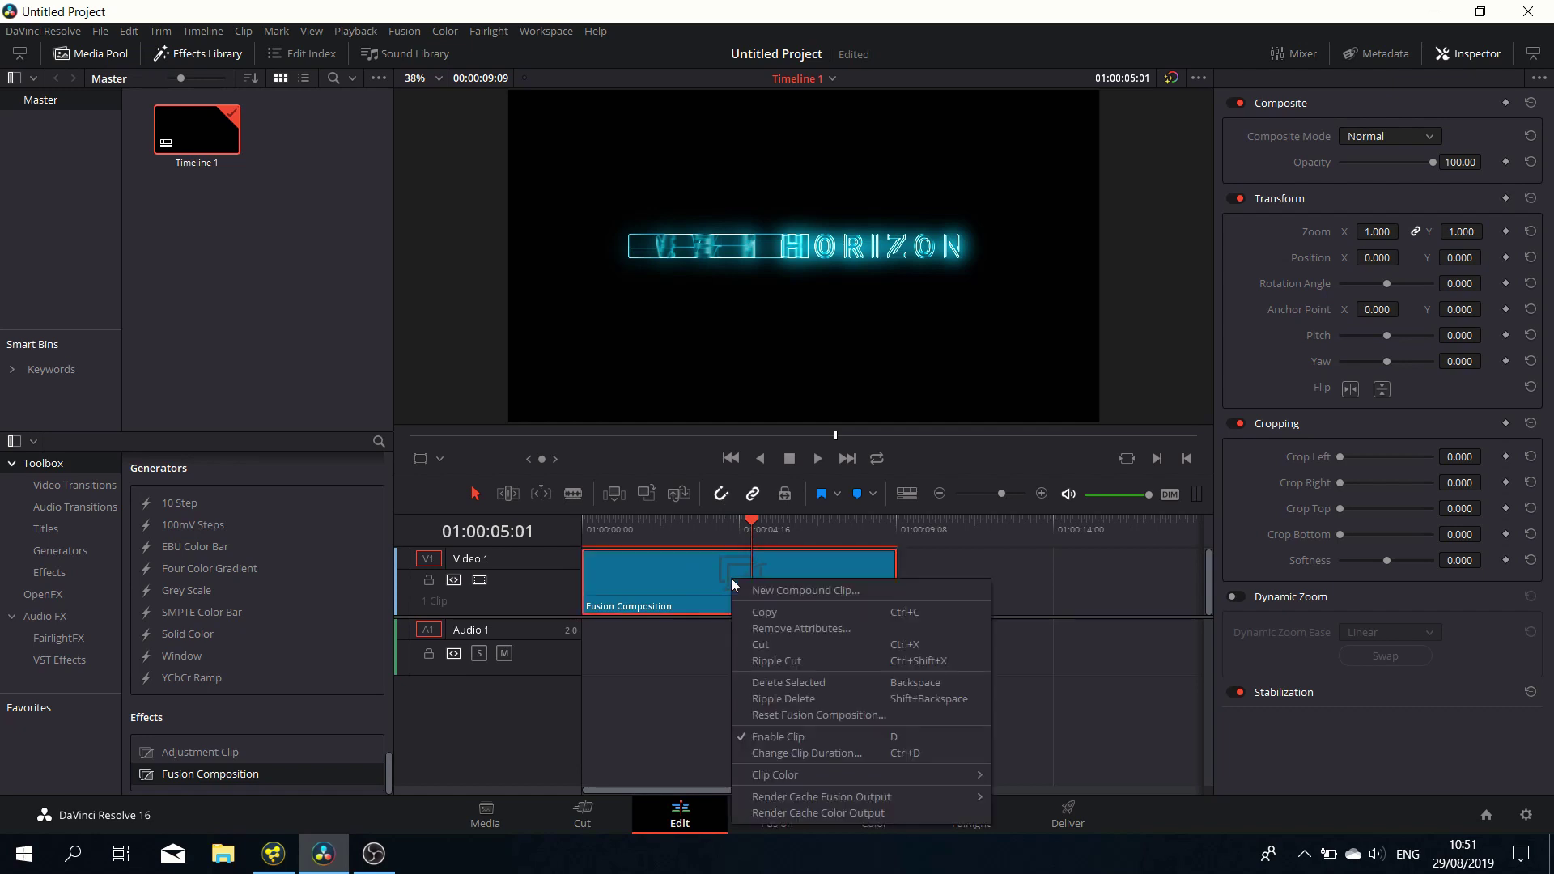
mouse_move(869, 799)
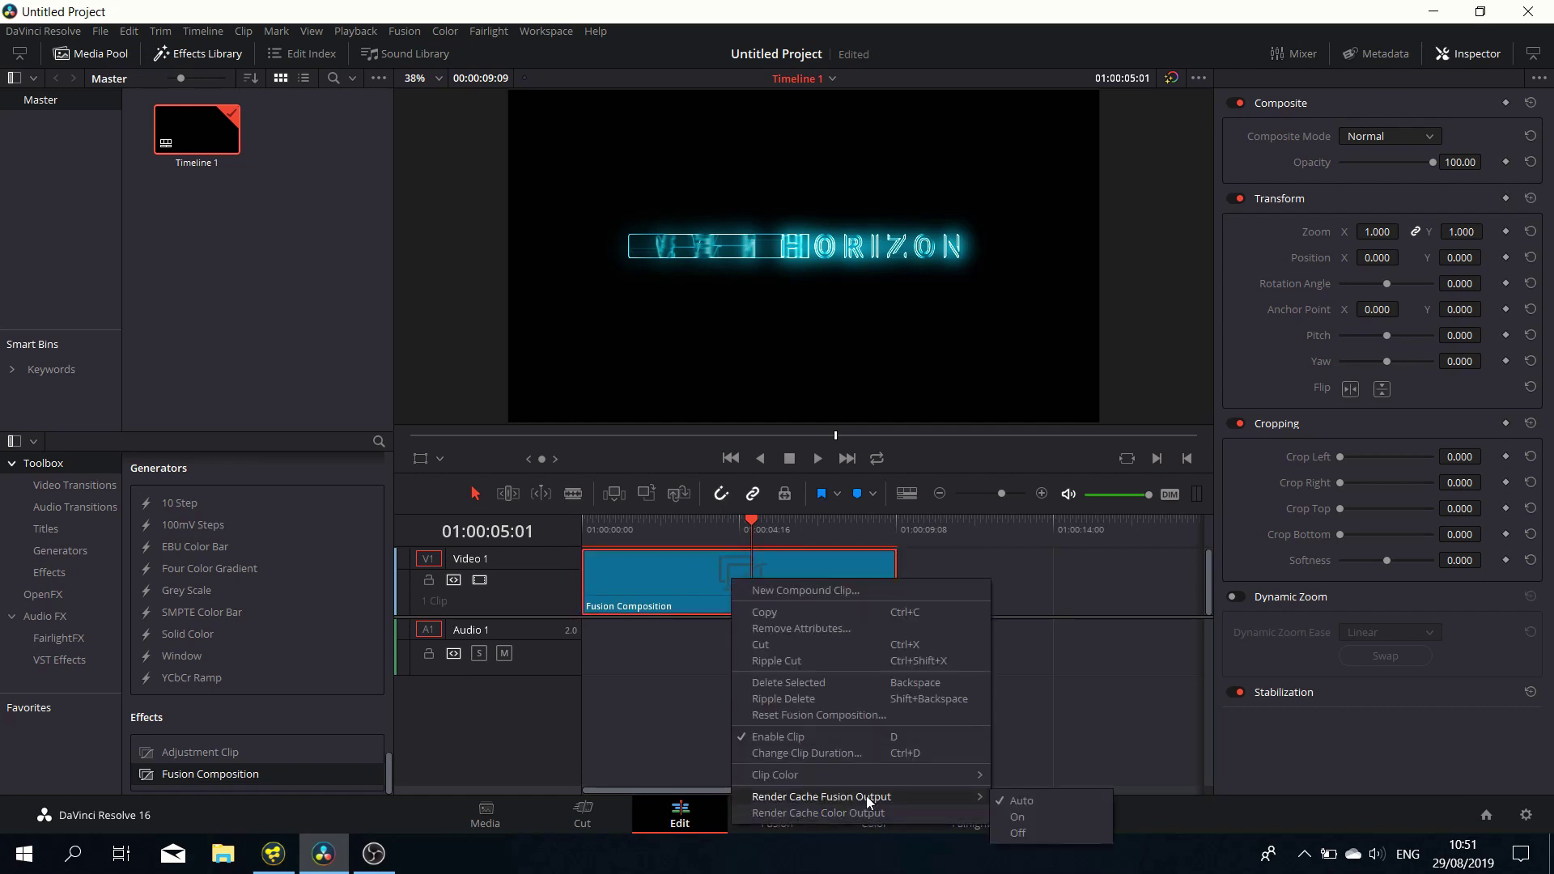
click(1020, 818)
Step: Play the finished EVENT HORIZON title from the timeline start and stop at the clip's end
key(Home)
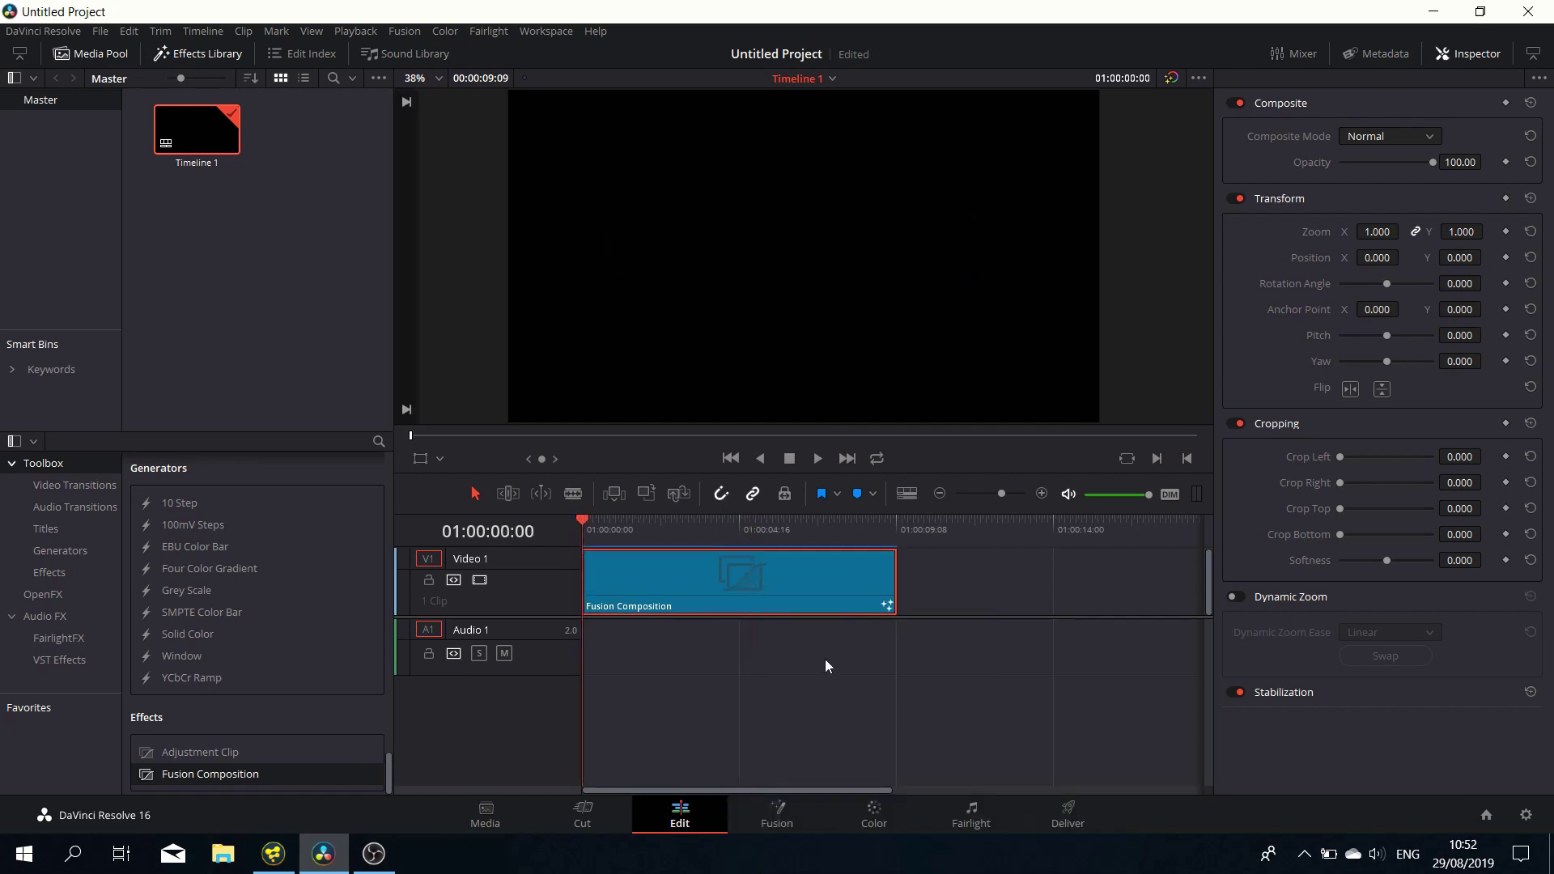
click(819, 458)
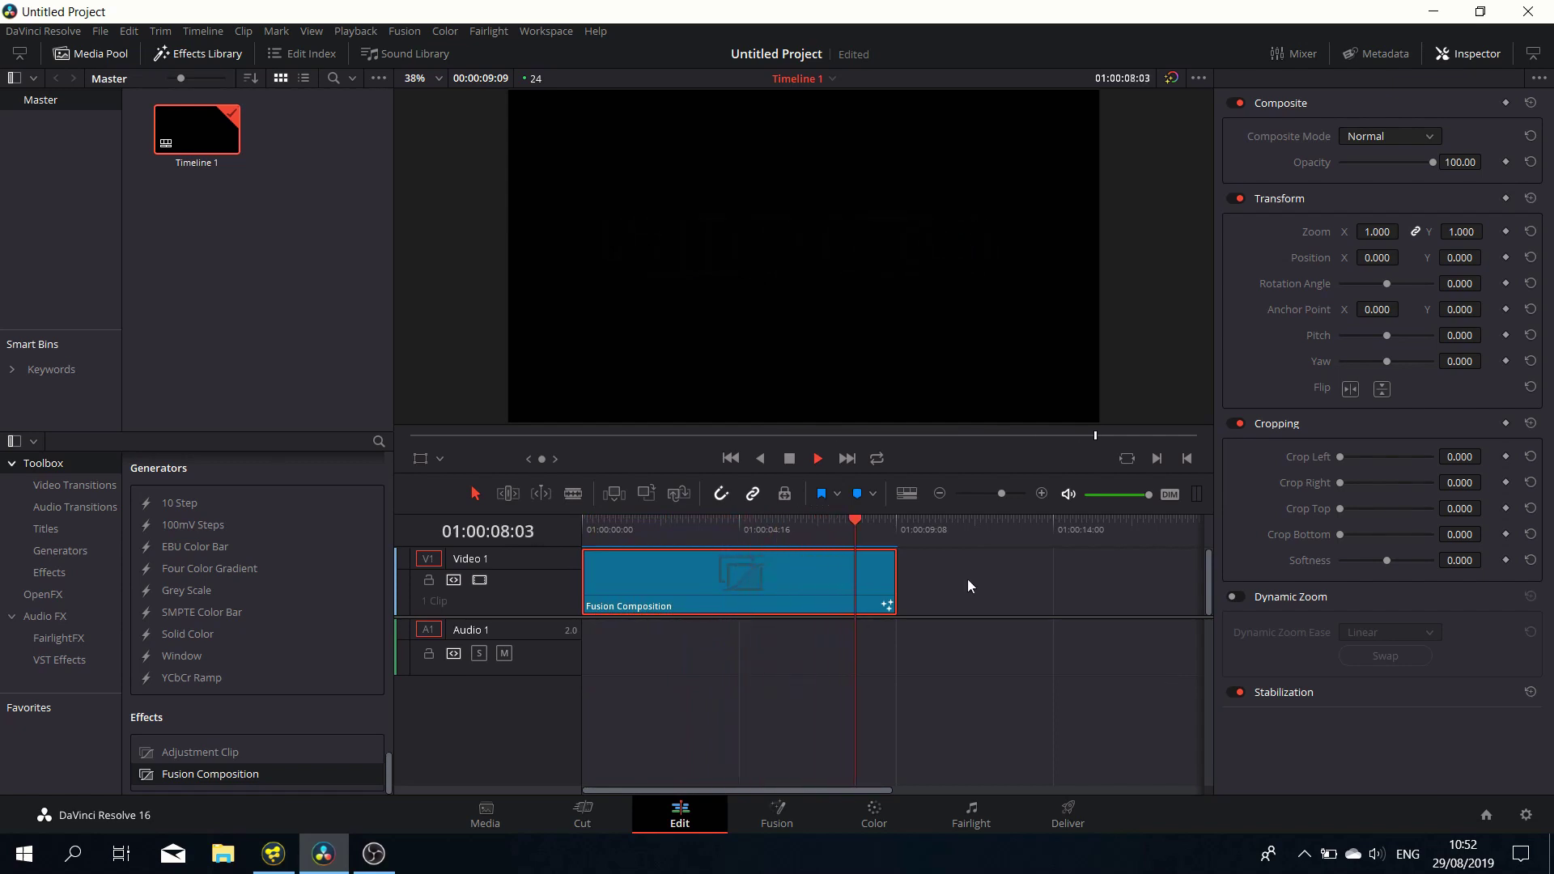
click(790, 463)
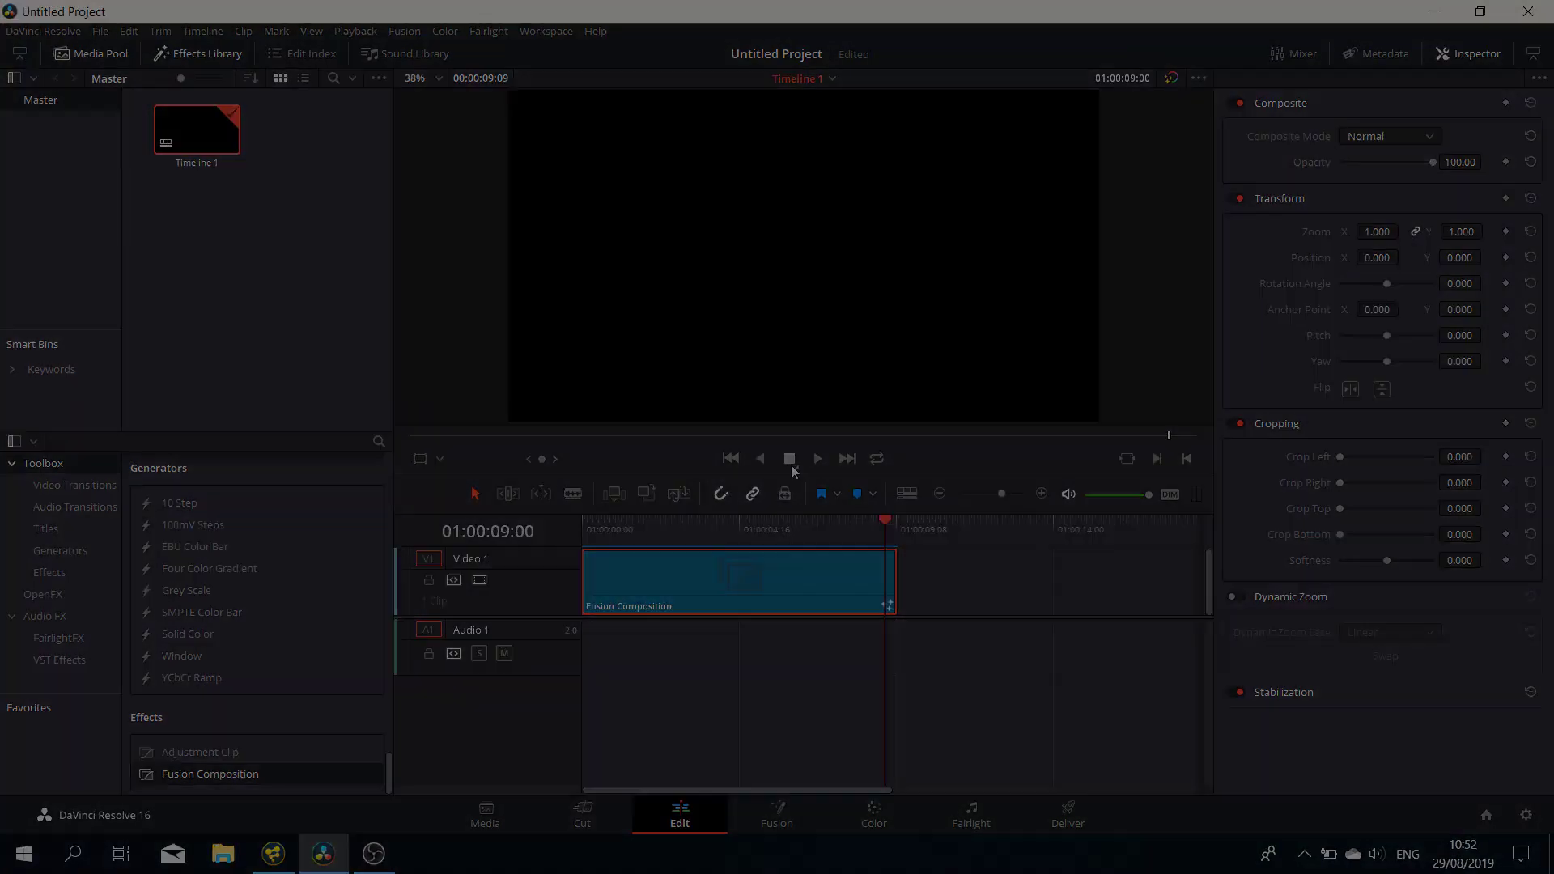